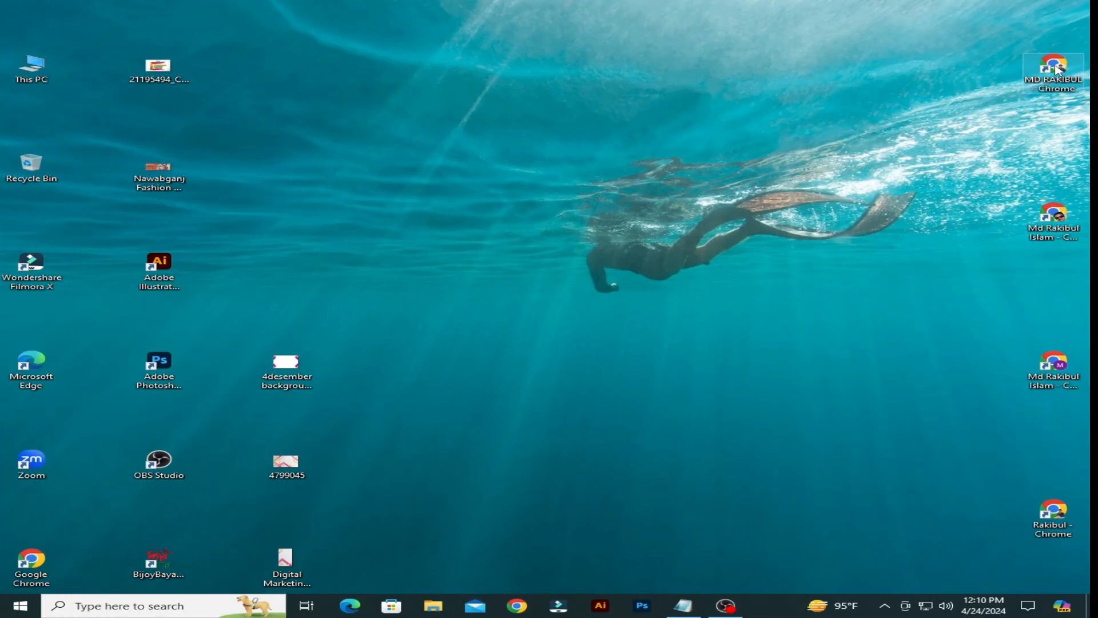
# - Open a Chrome window and load the outsourcingearning.com website
pyautogui.doubleClick(1055, 70)
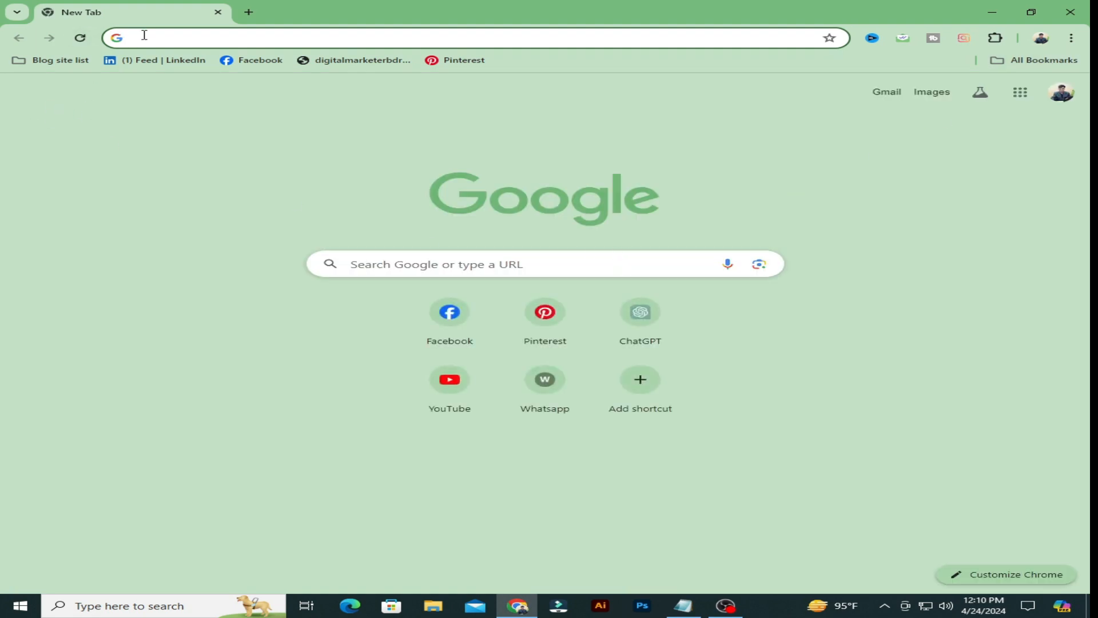
pyautogui.write('o')
pyautogui.press('Return')
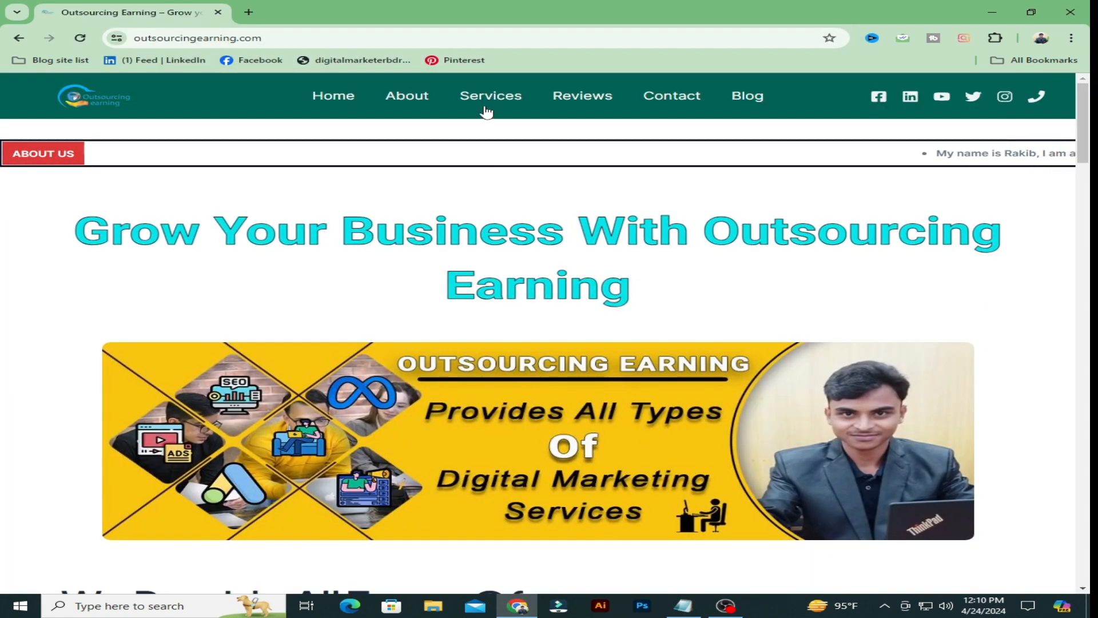
# - Open outsourcingearning.com/wp-admin in a new tab and log in to WordPress with the saved credentials
pyautogui.click(249, 12)
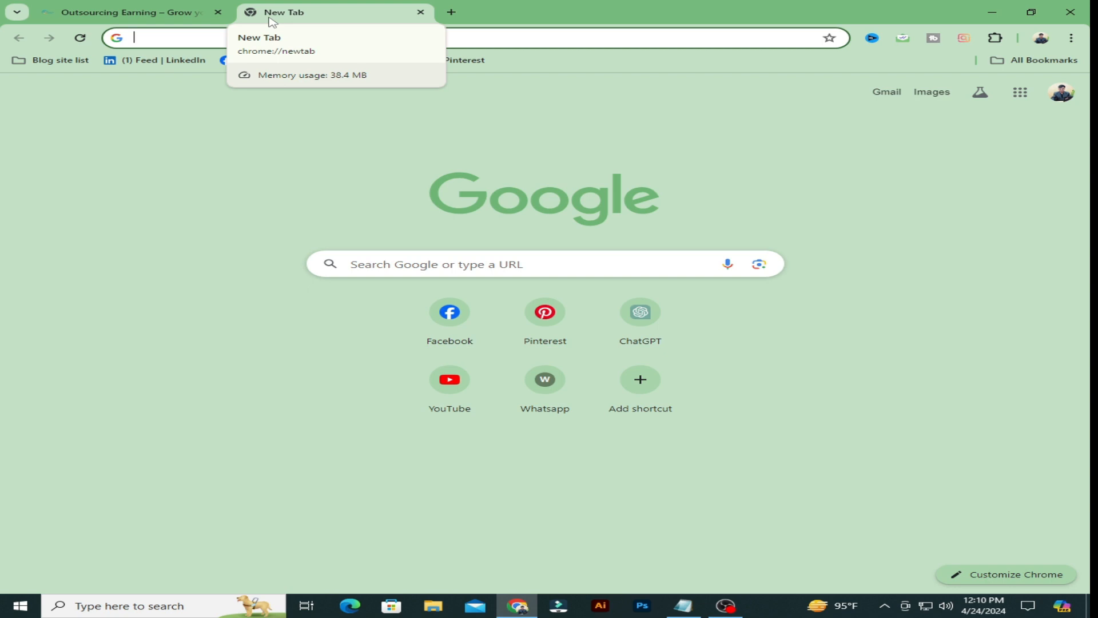
pyautogui.write('outsourcingearning.com/wp-admin')
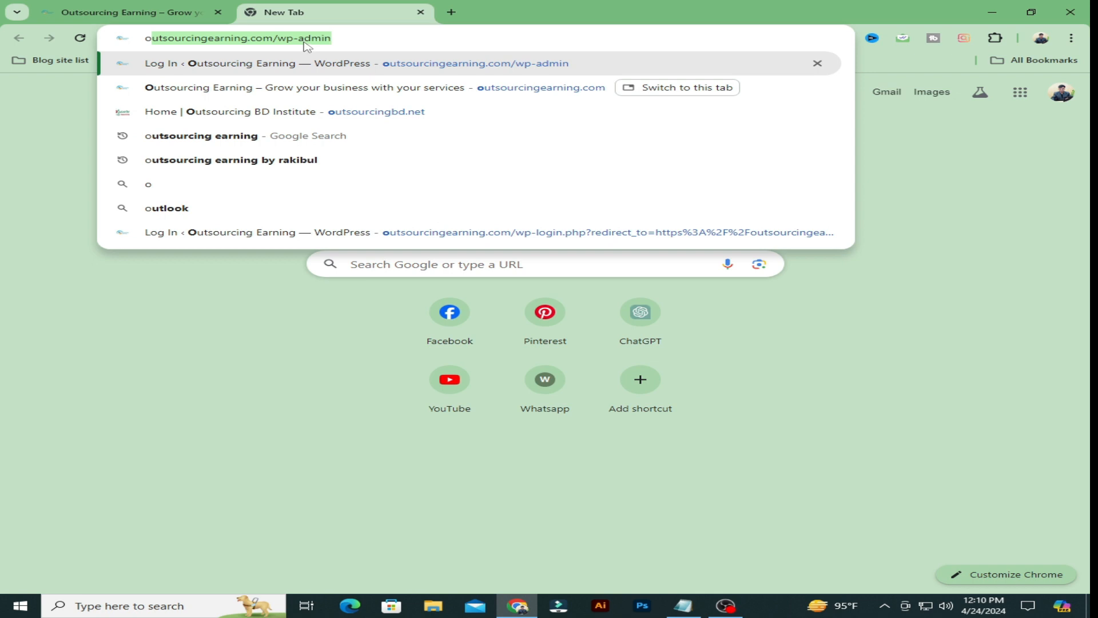
pyautogui.press('Return')
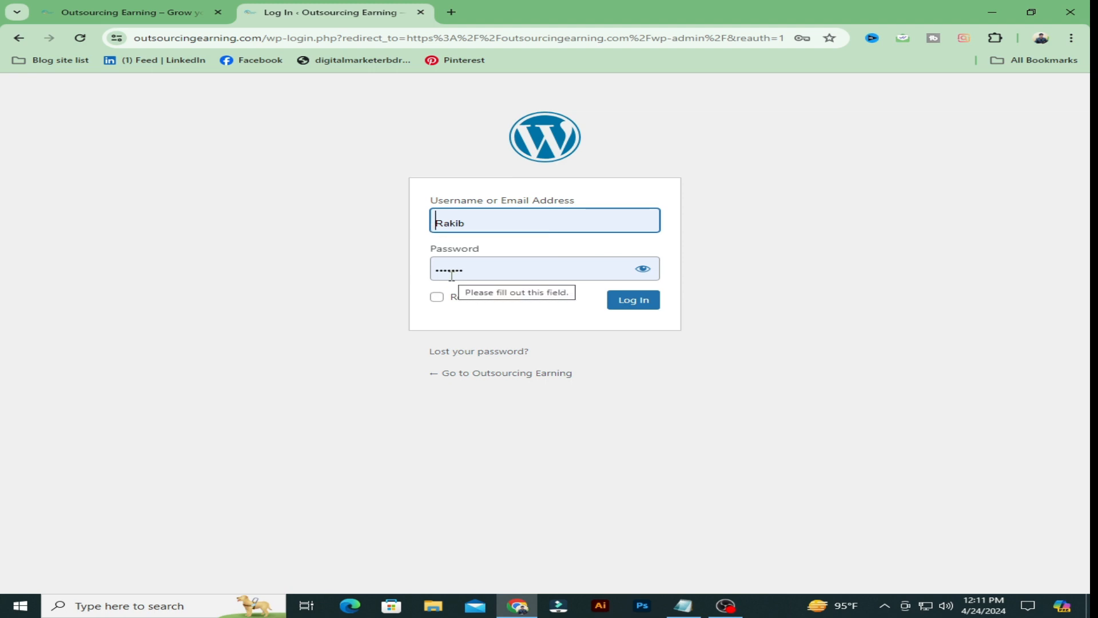
pyautogui.click(647, 308)
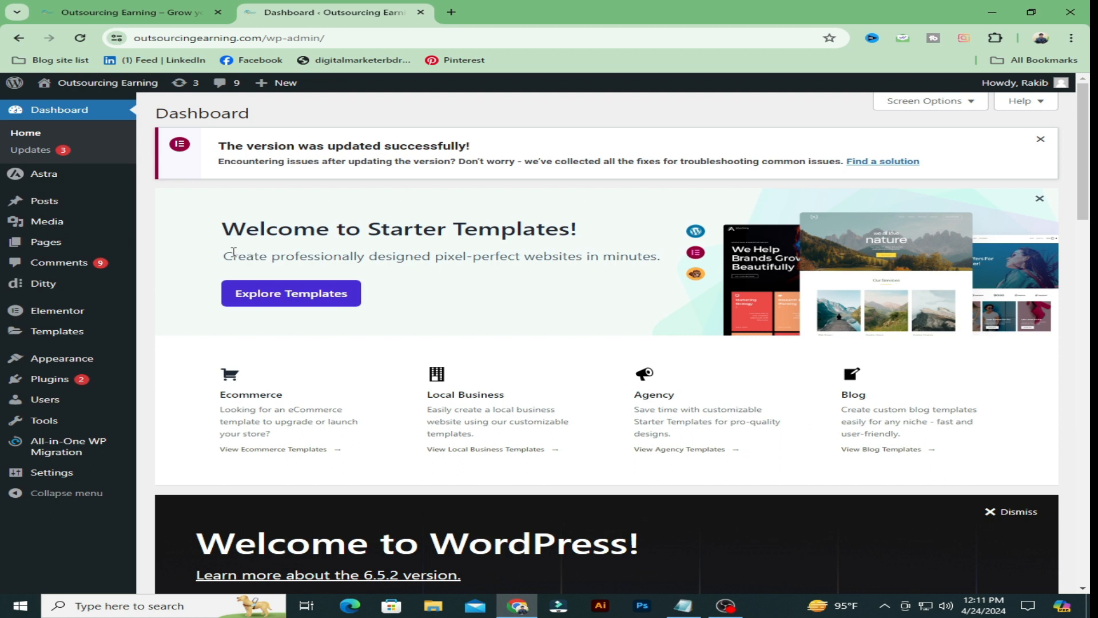
# - Look through the WordPress add-plugins page and its popular plugins for the Elementor Website Builder
pyautogui.click(50, 388)
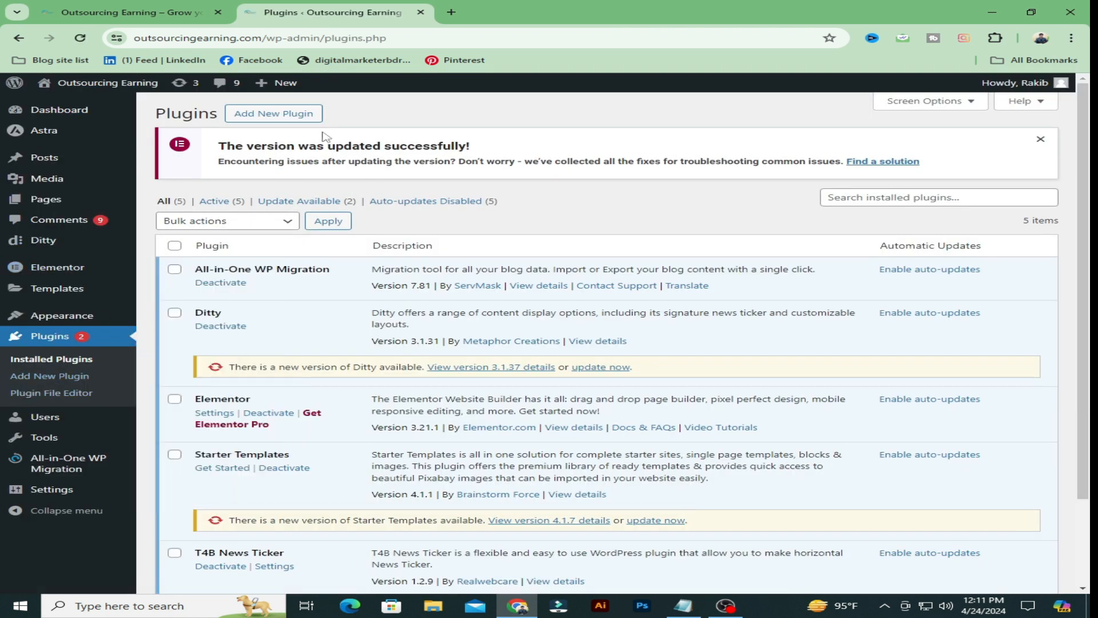
pyautogui.click(276, 114)
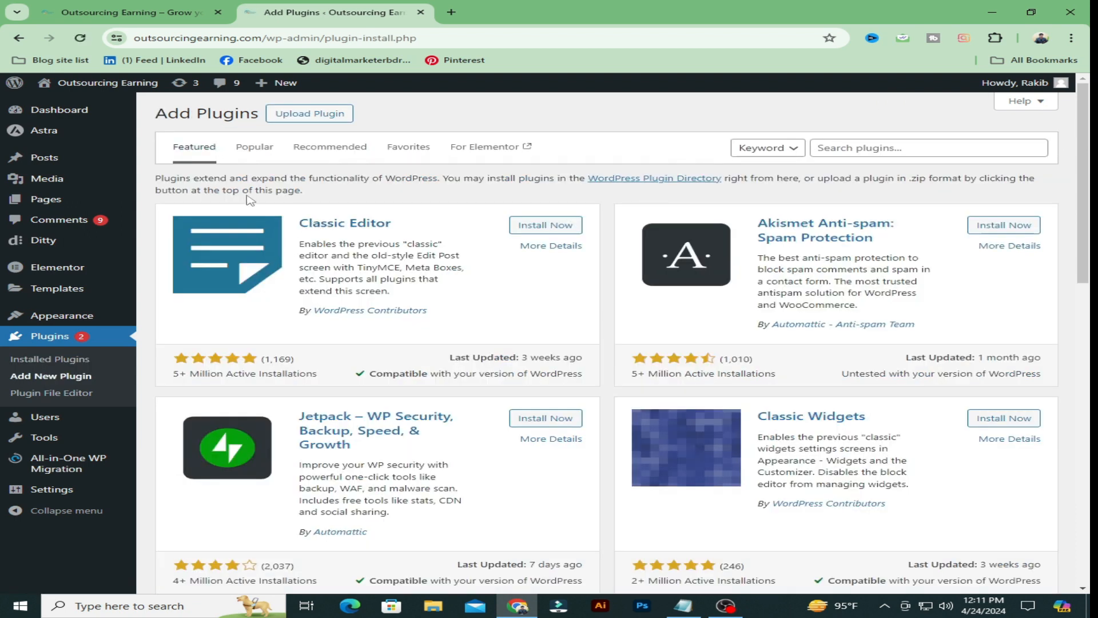
pyautogui.click(869, 148)
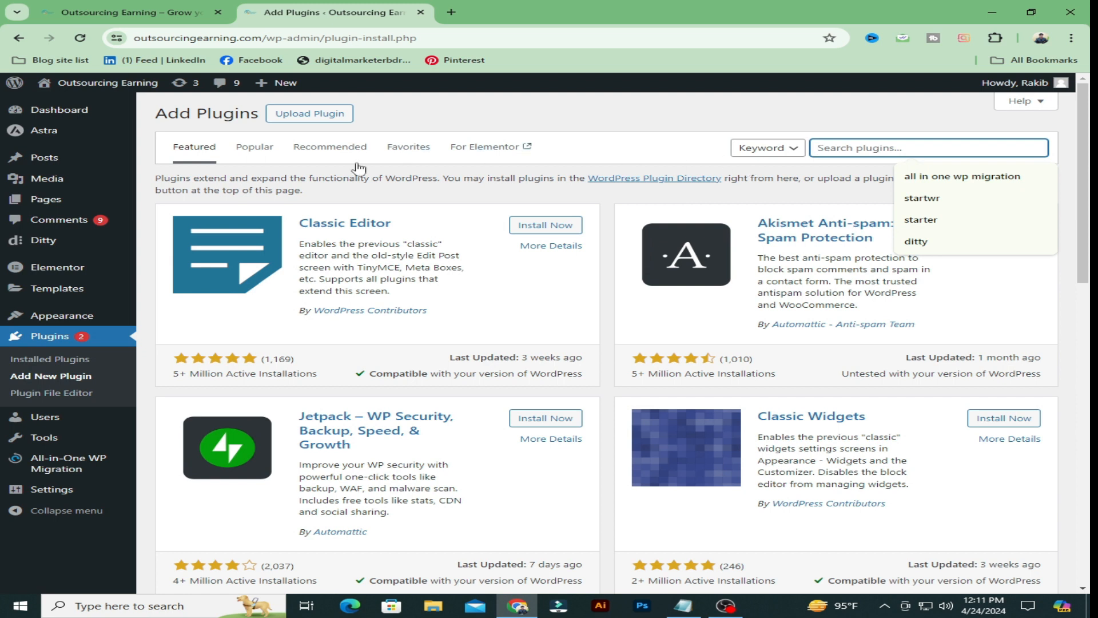
pyautogui.click(264, 154)
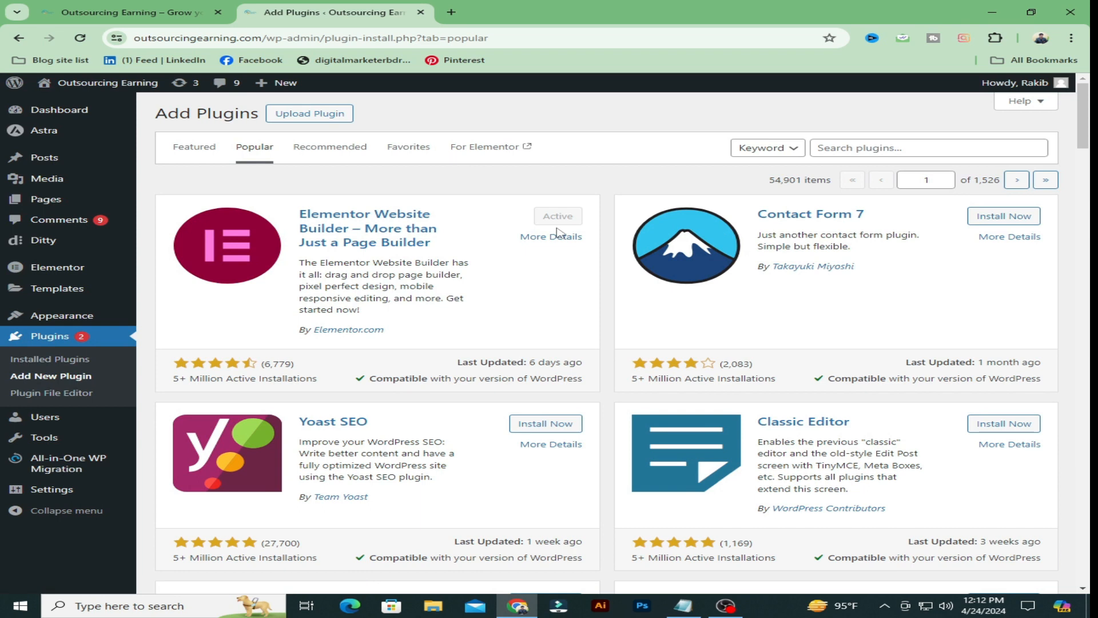
# - Reload the live site and open its Services page for editing in Elementor
pyautogui.click(131, 13)
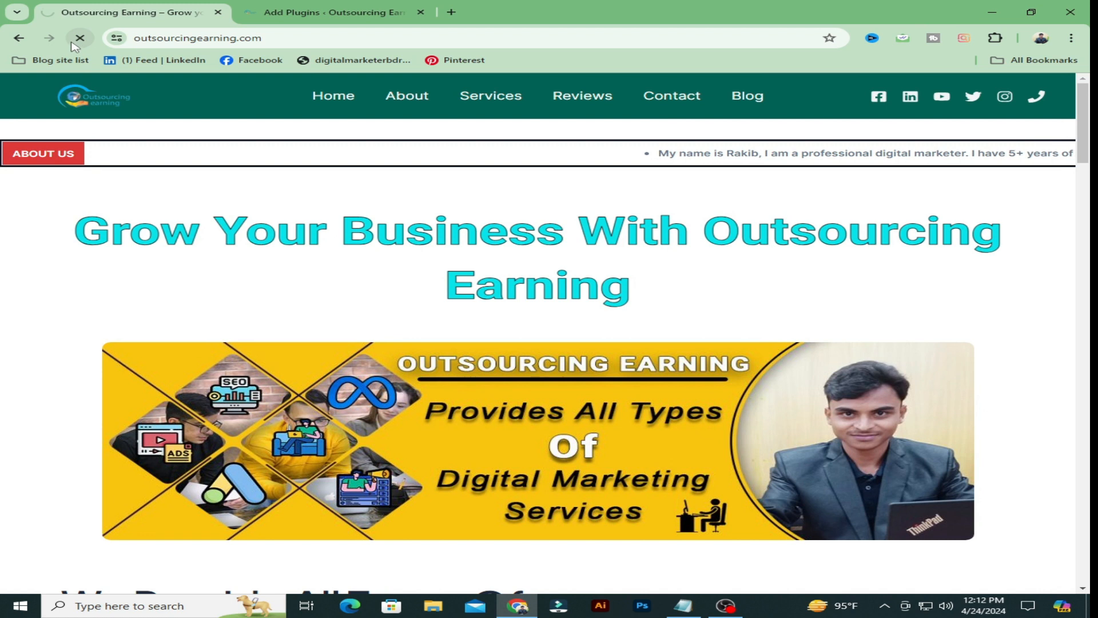
pyautogui.click(73, 43)
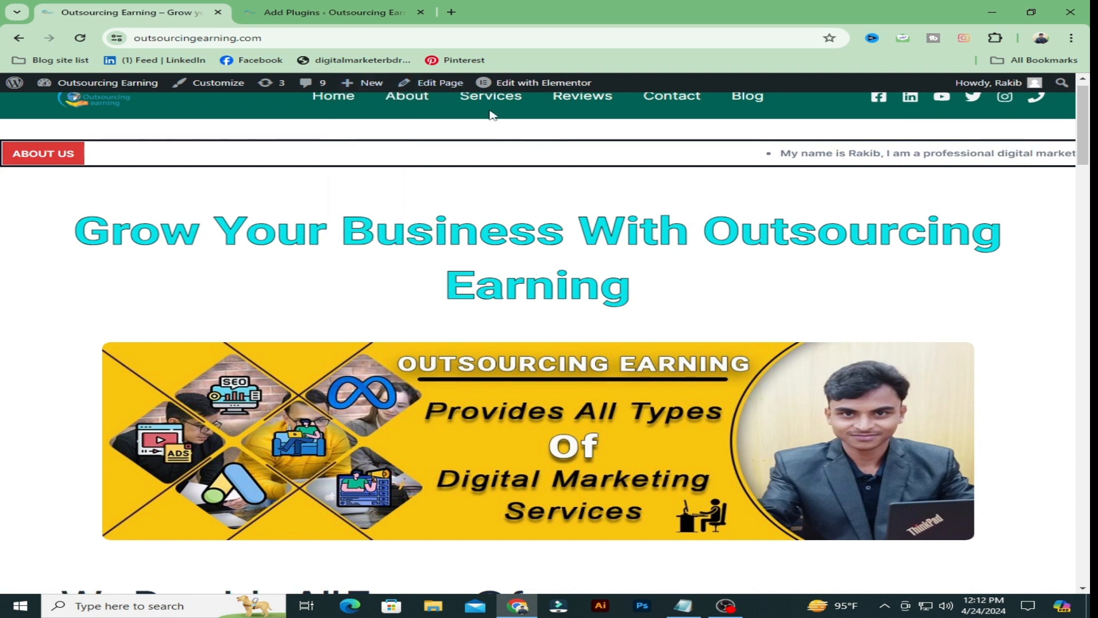
pyautogui.scroll(1, 560, 165)
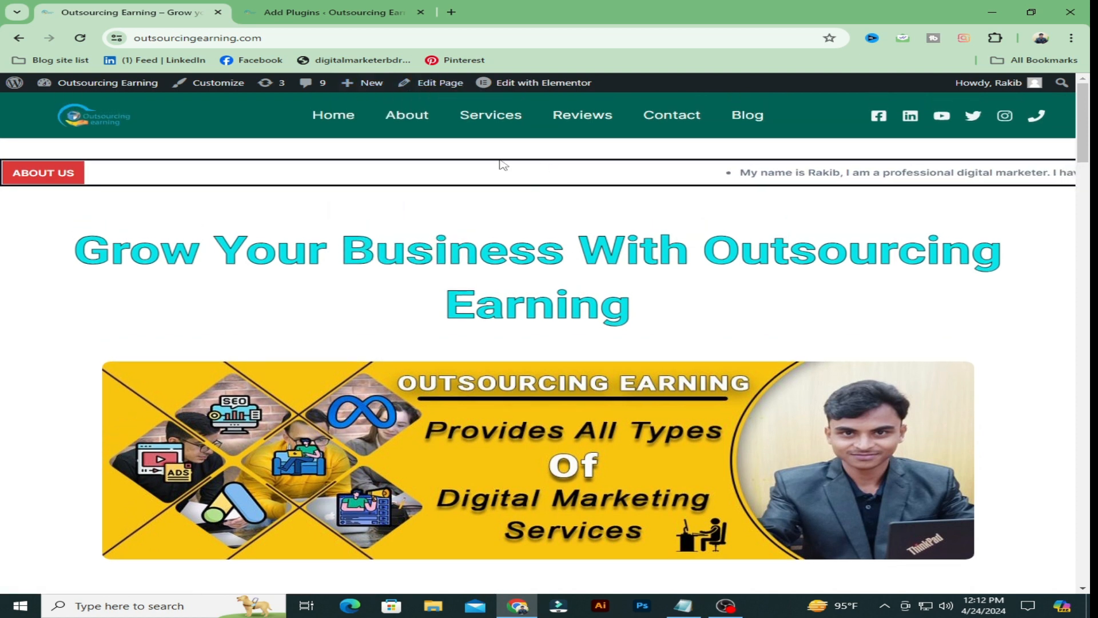
pyautogui.click(468, 125)
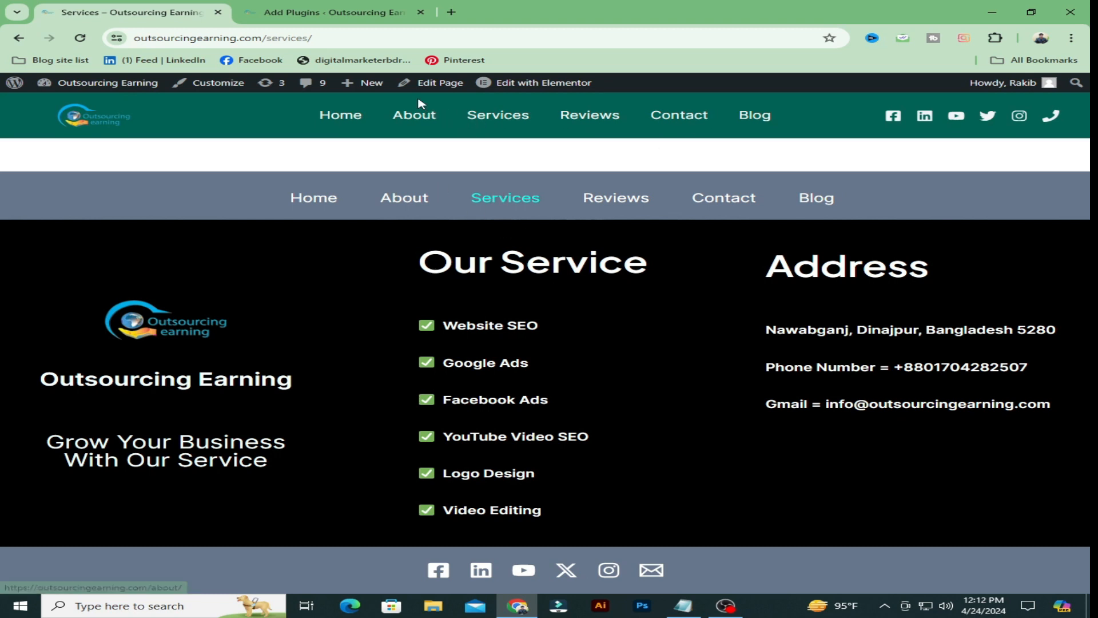
pyautogui.click(440, 92)
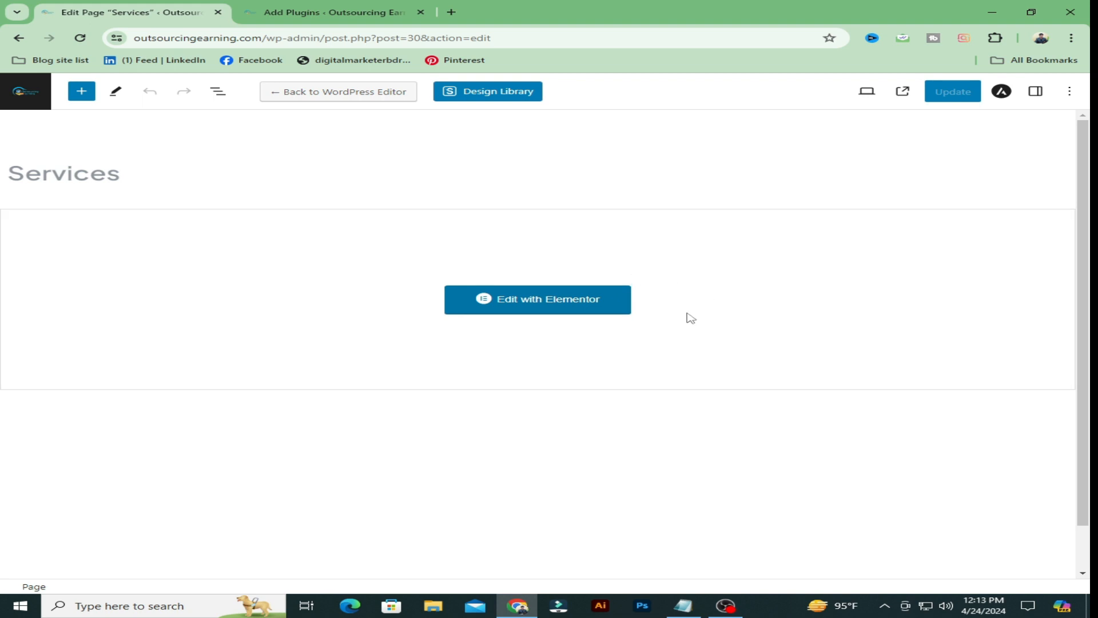
pyautogui.click(537, 309)
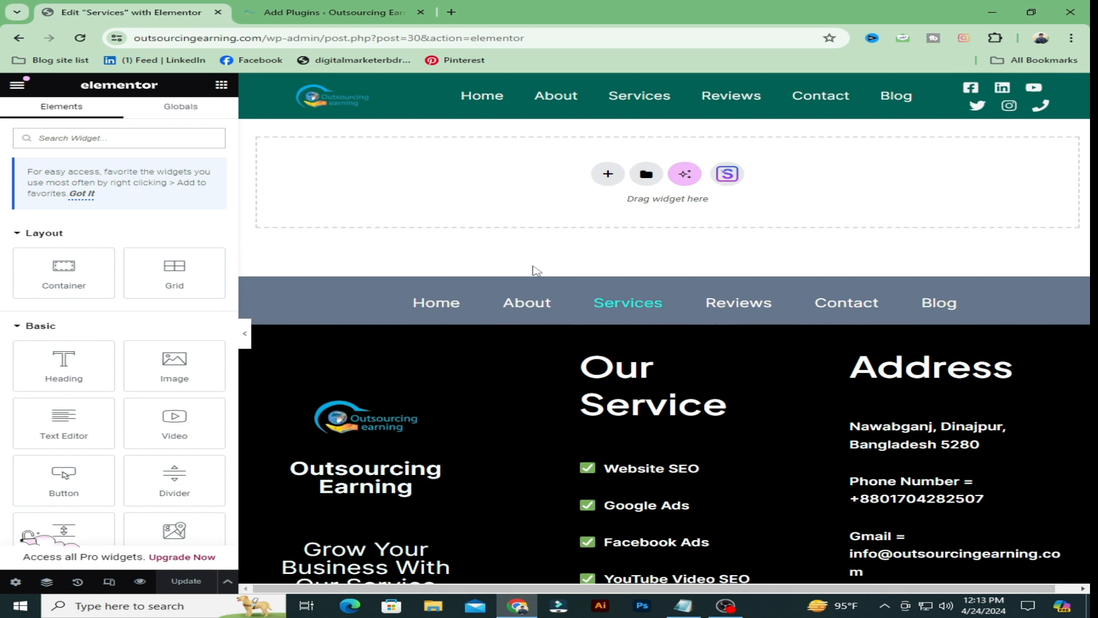
# - Add a Flexbox container with the single-column, downward-direction structure to the empty Services page
pyautogui.click(608, 182)
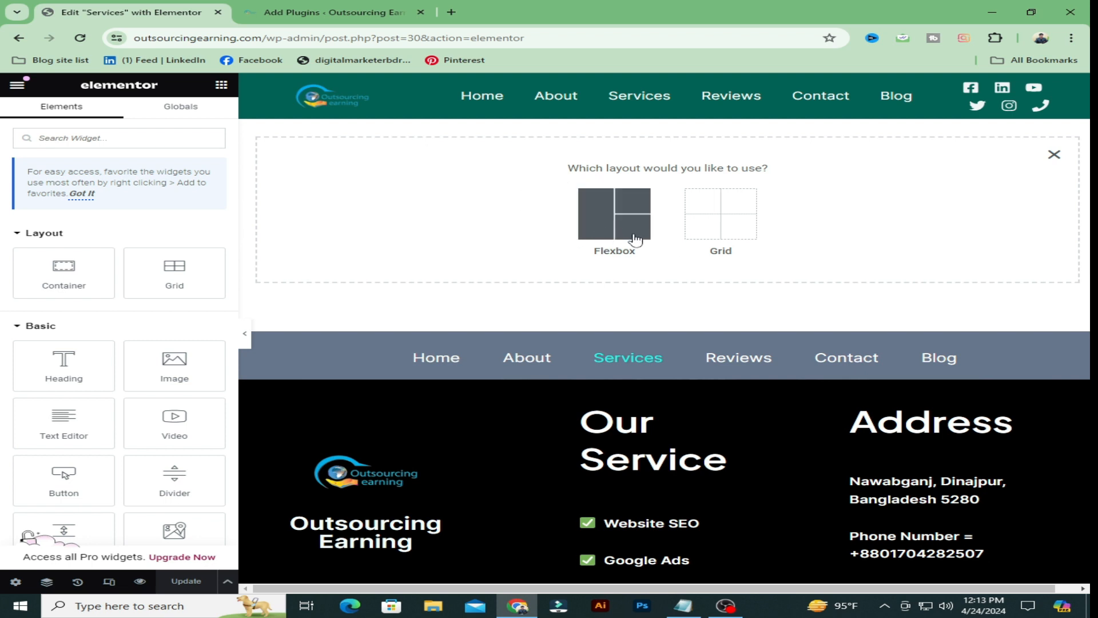
pyautogui.click(687, 227)
pyautogui.click(278, 148)
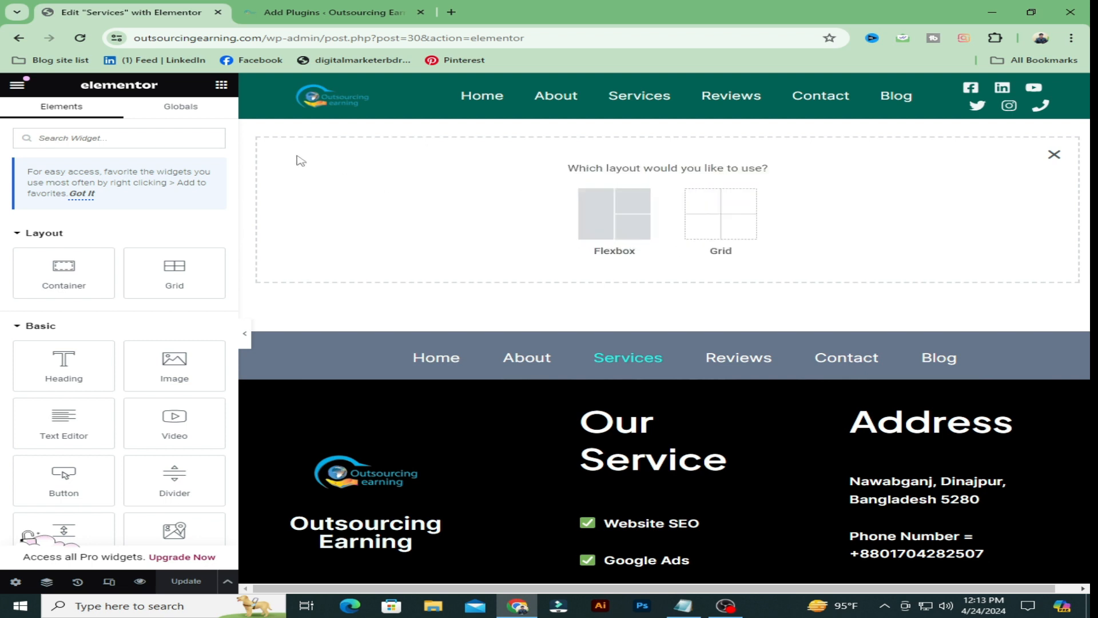
pyautogui.click(588, 224)
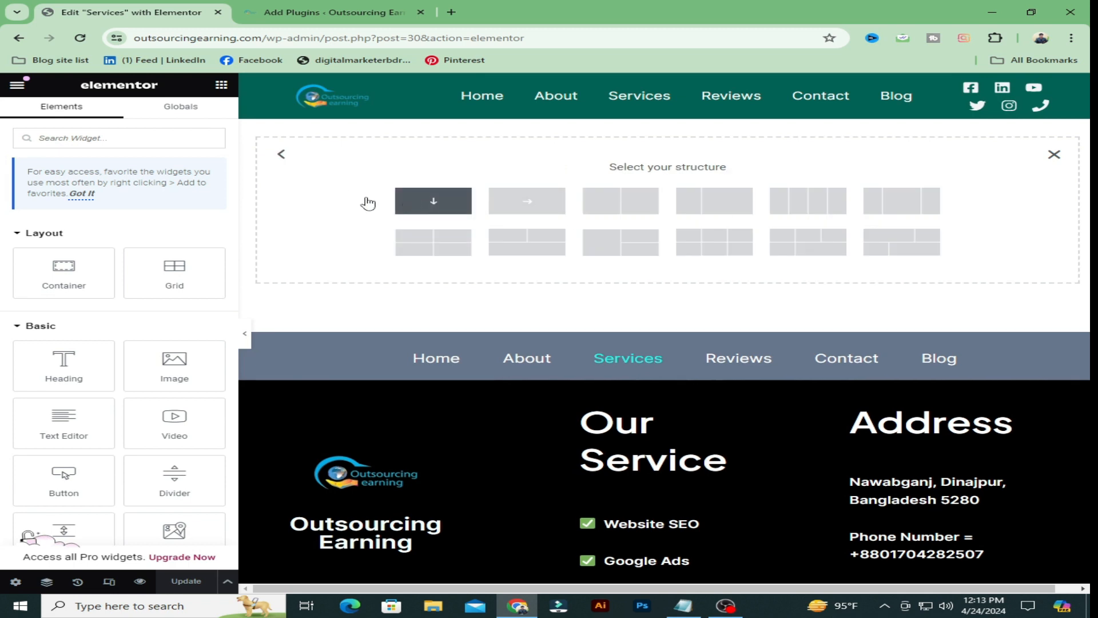
pyautogui.click(433, 200)
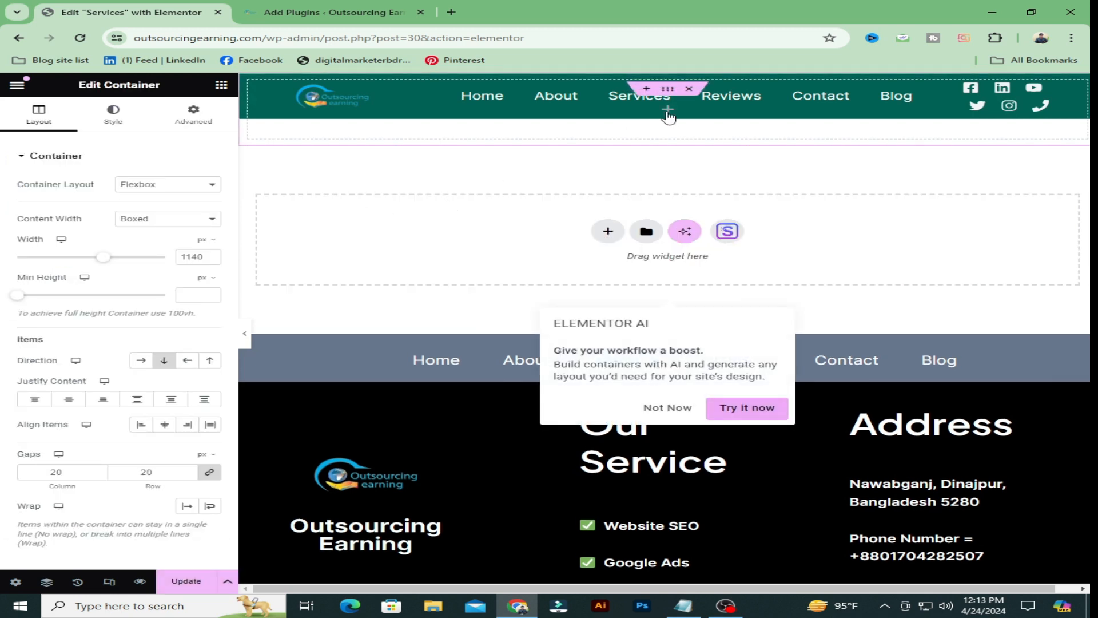
# - Place a Heading widget in the new container and replace its title with "The Digital Marketing Services We Provide" from the Notepad notes
pyautogui.click(357, 178)
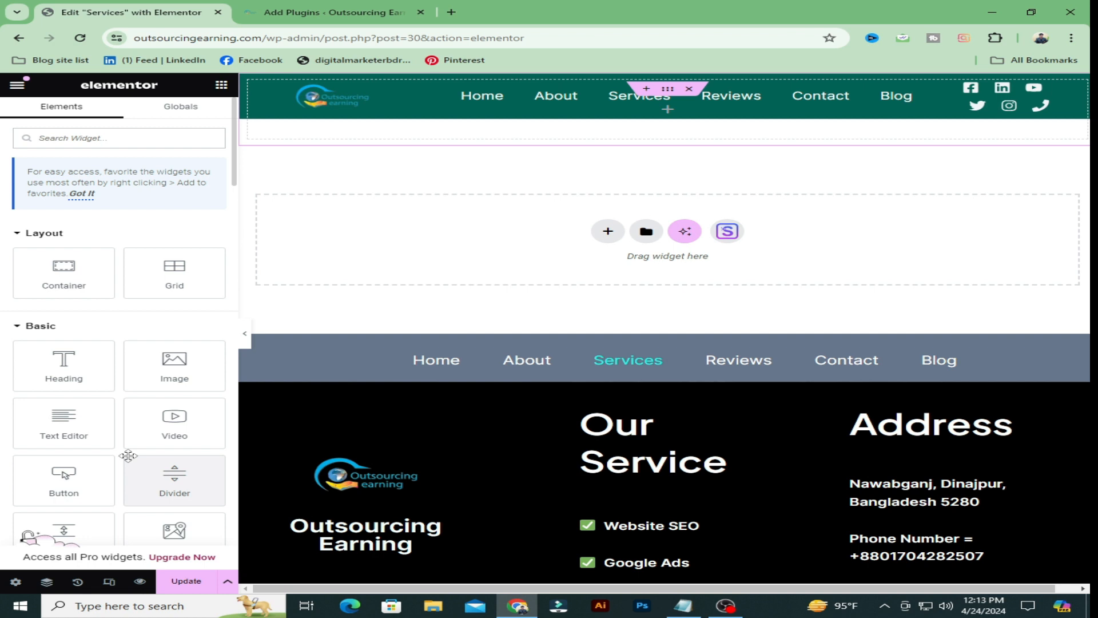
pyautogui.moveTo(58, 366); pyautogui.dragTo(668, 109)
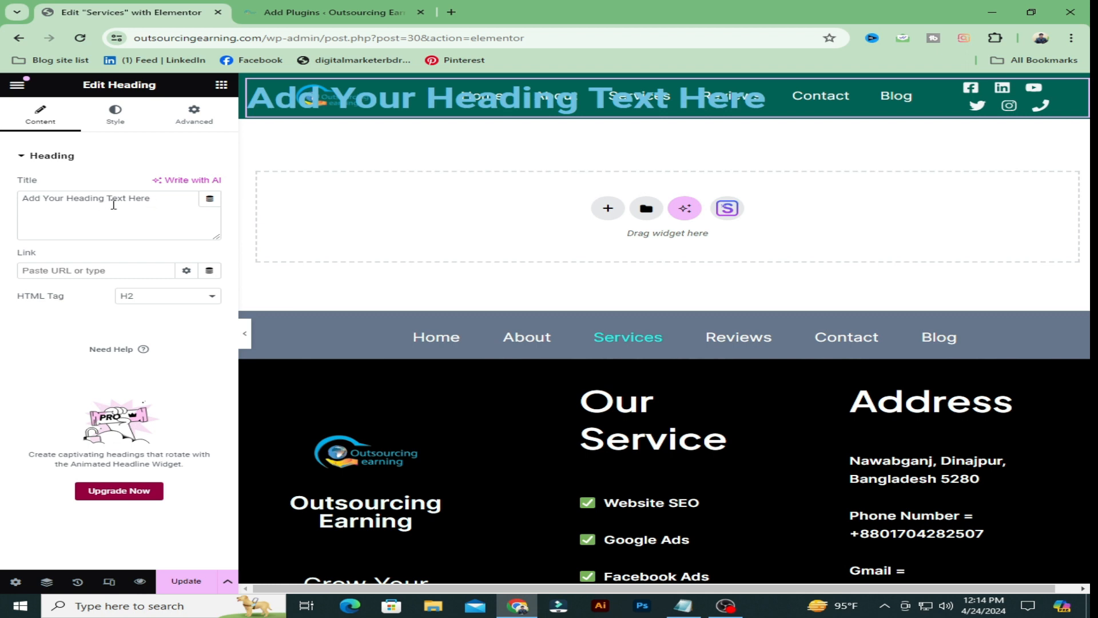
pyautogui.moveTo(159, 199); pyautogui.dragTo(20, 204)
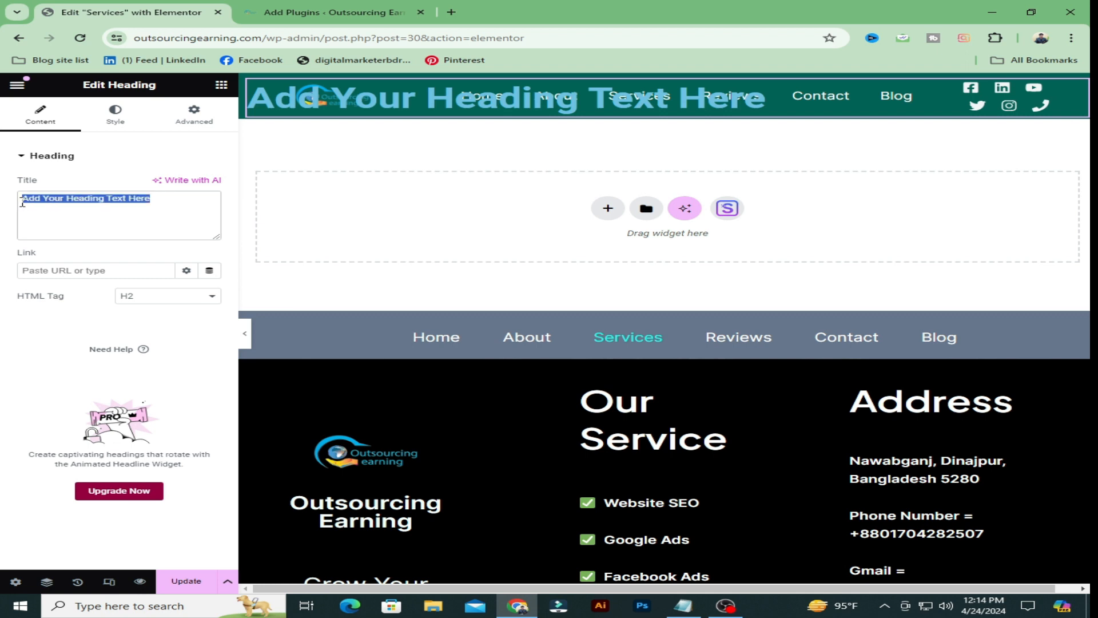
pyautogui.press('BackSpace')
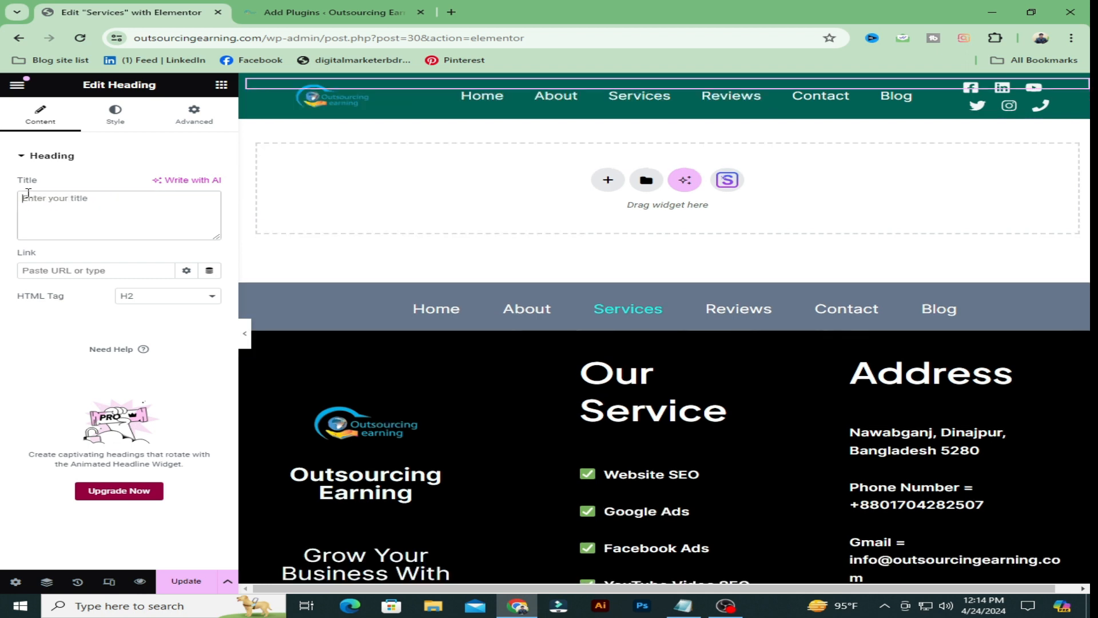
pyautogui.click(683, 605)
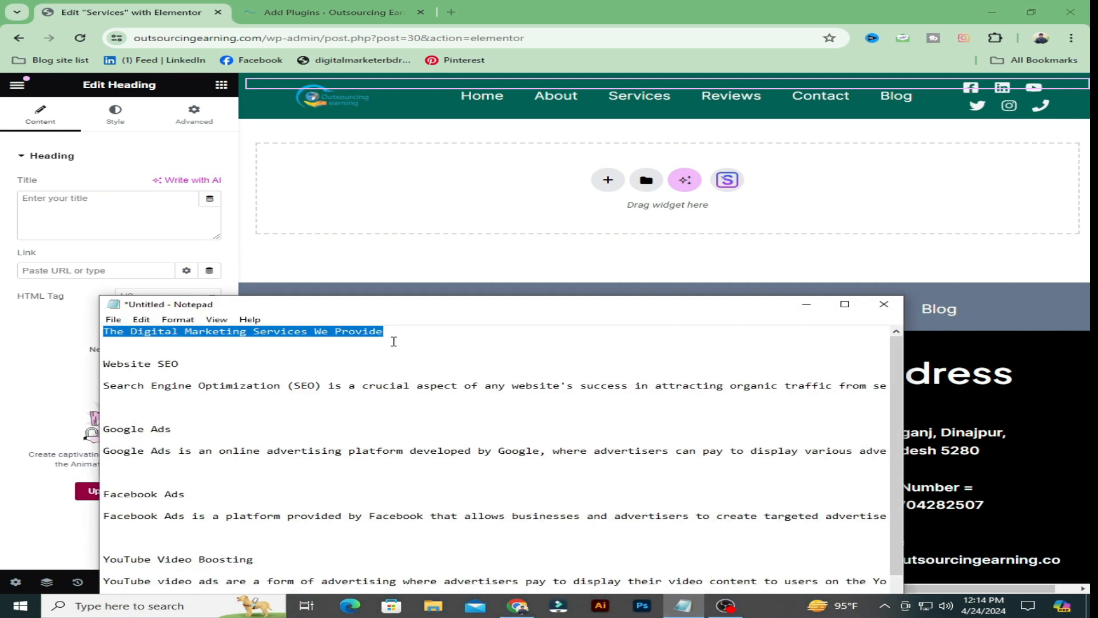
pyautogui.click(86, 204)
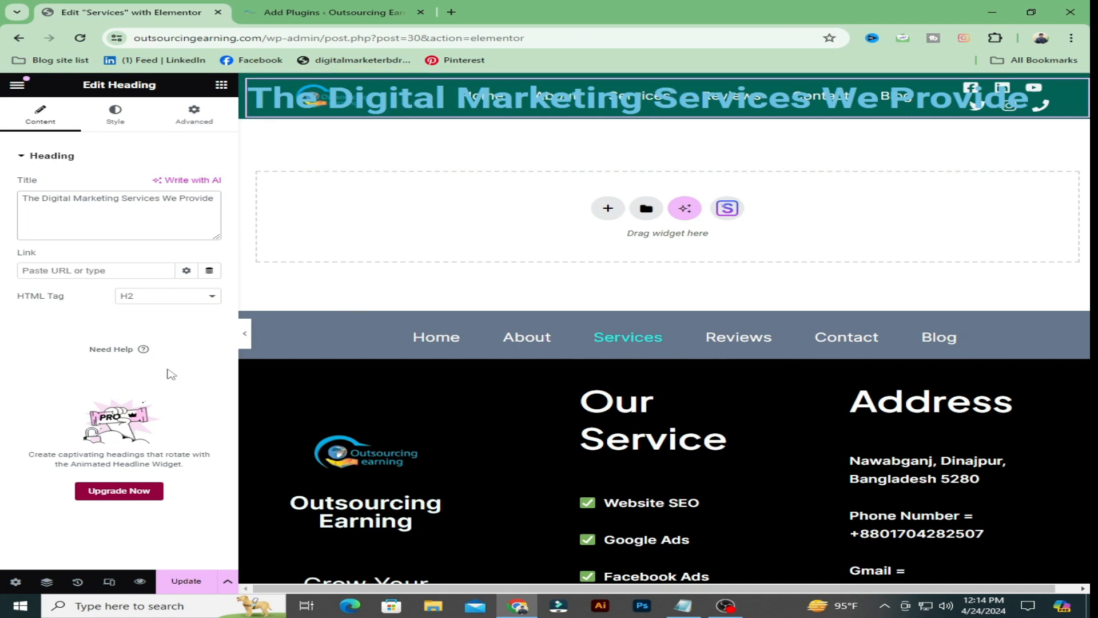
# - Set the heading's HTML tag to H1 and its alignment to centre
pyautogui.click(211, 299)
pyautogui.click(146, 310)
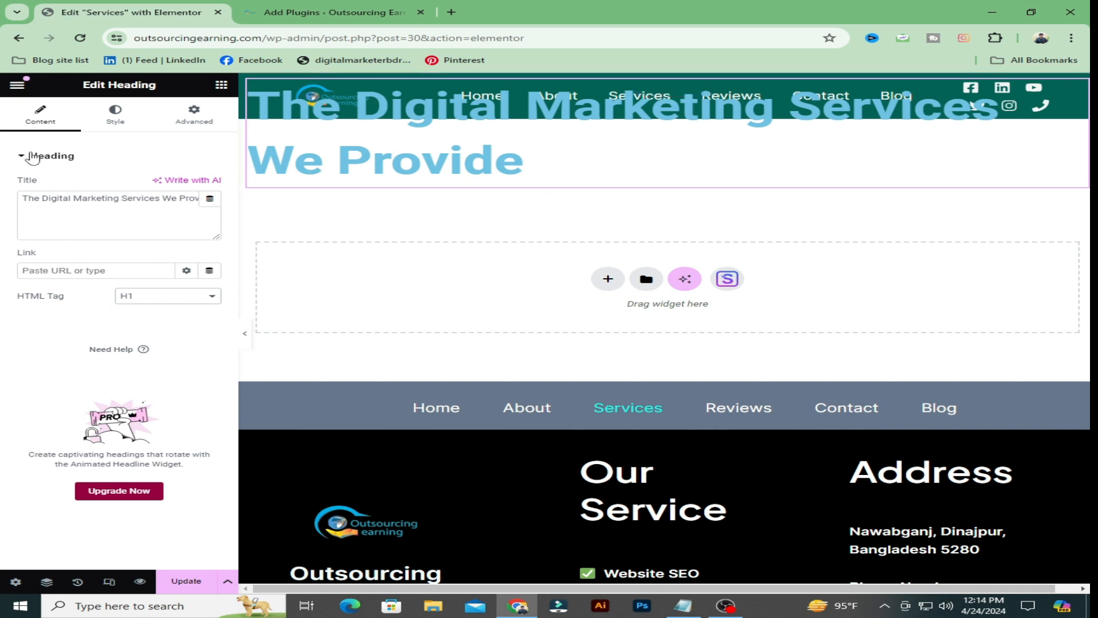
pyautogui.click(116, 114)
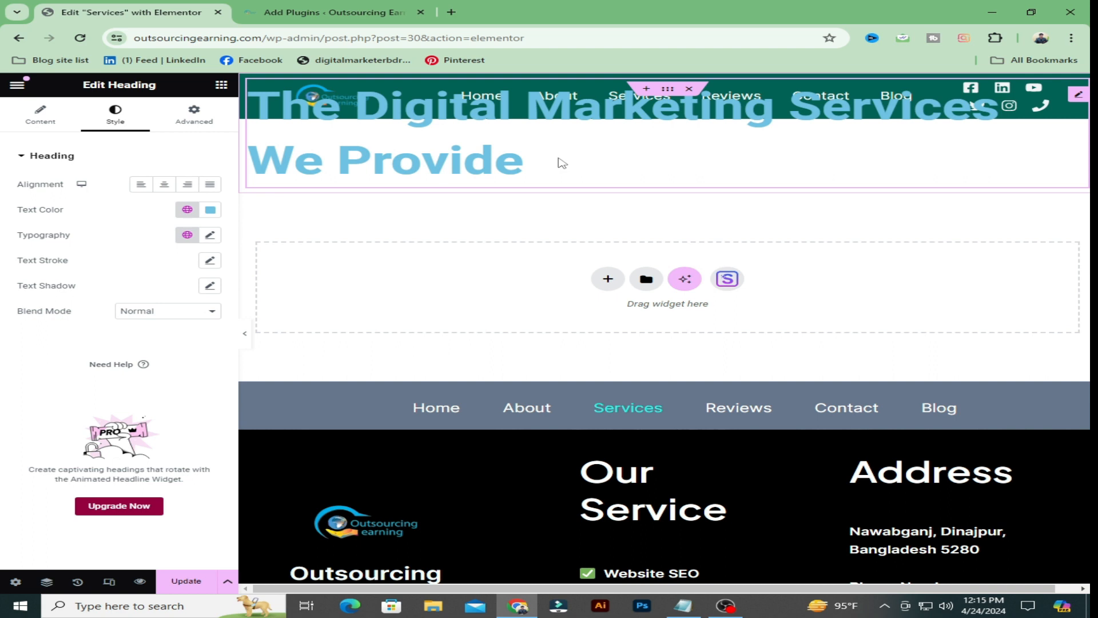
pyautogui.click(168, 187)
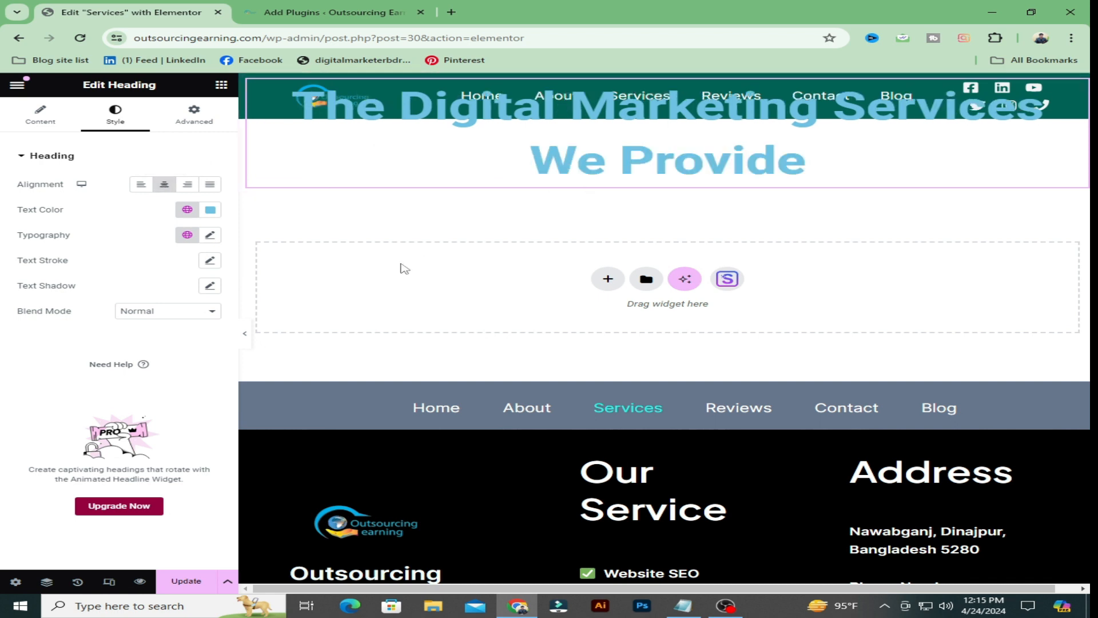
# - Change the heading's text colour to near-black #000003
pyautogui.click(211, 210)
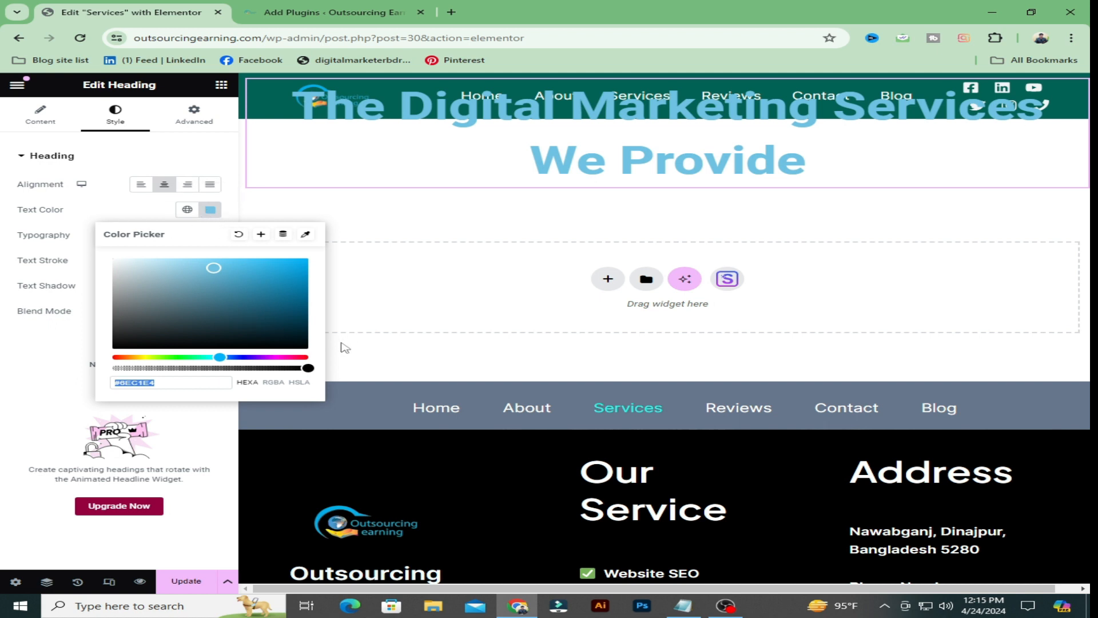
pyautogui.click(305, 346)
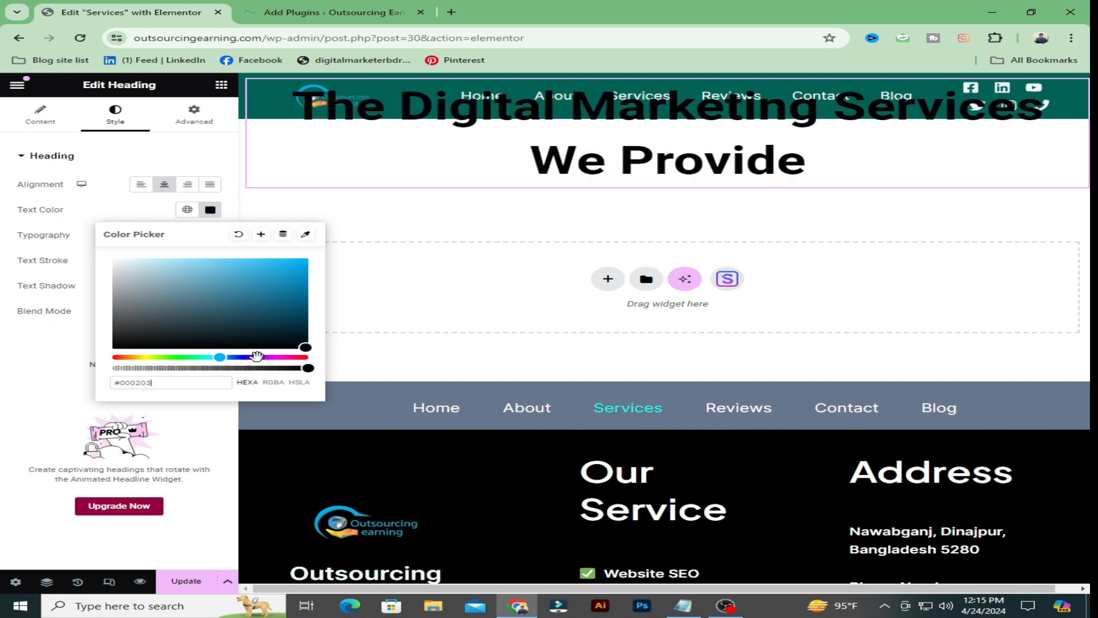
pyautogui.click(239, 357)
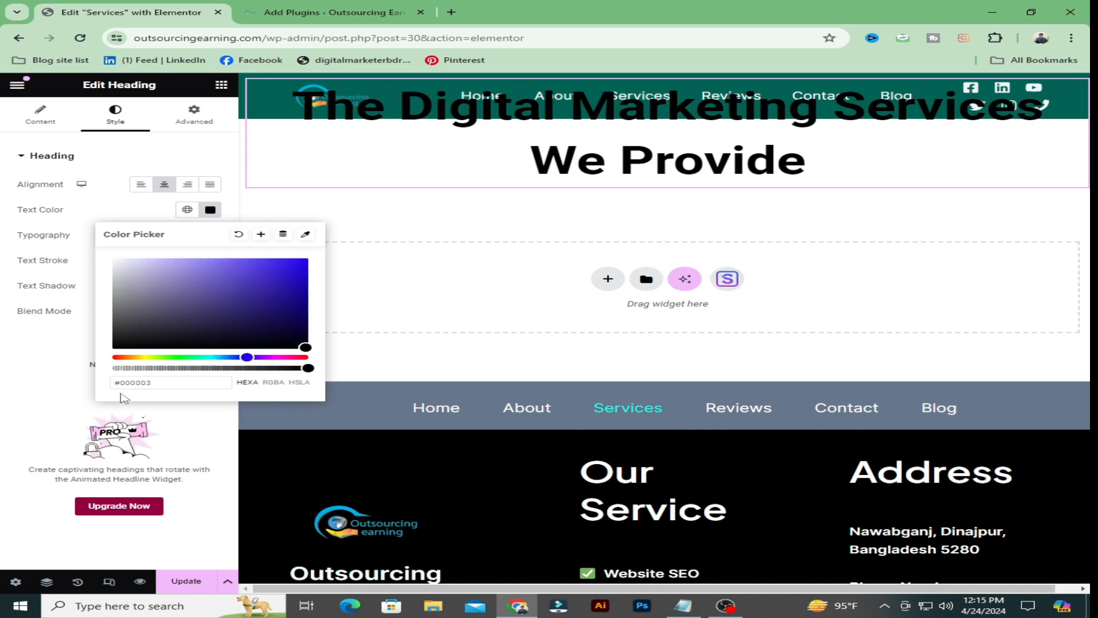
pyautogui.click(24, 387)
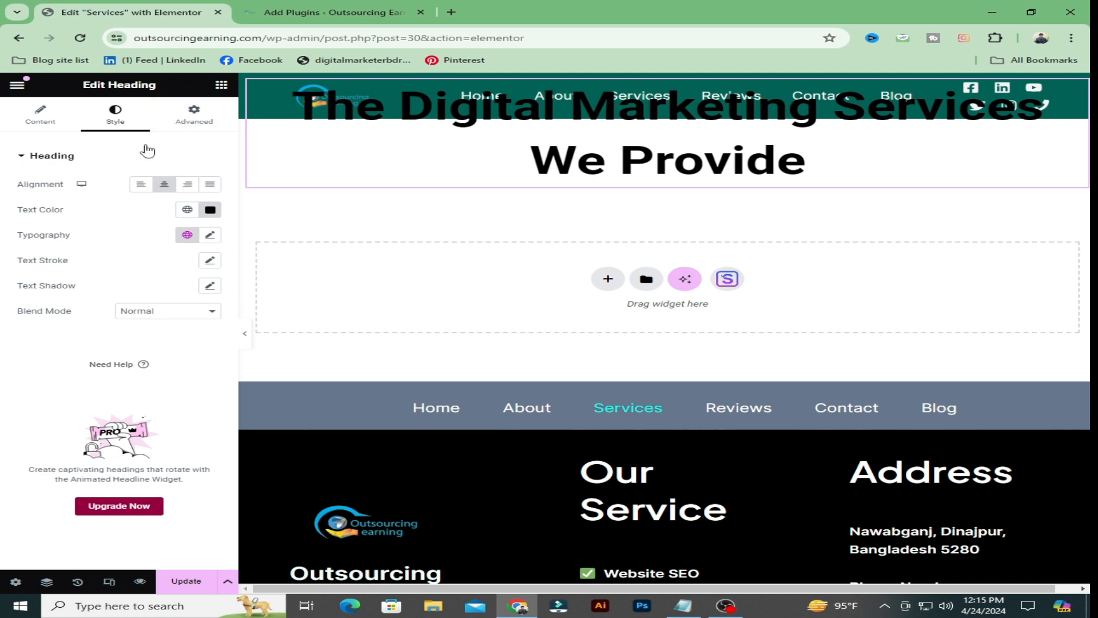
# - Unlink the heading's margin values and set its top, right, bottom and left margins to 0 px
pyautogui.click(202, 127)
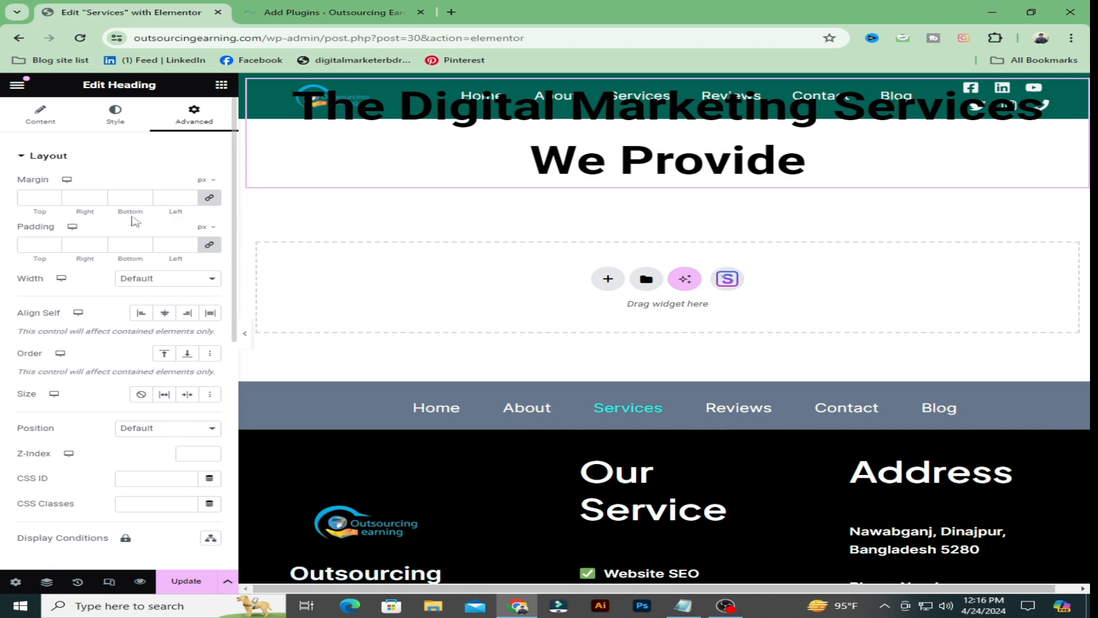
pyautogui.click(53, 197)
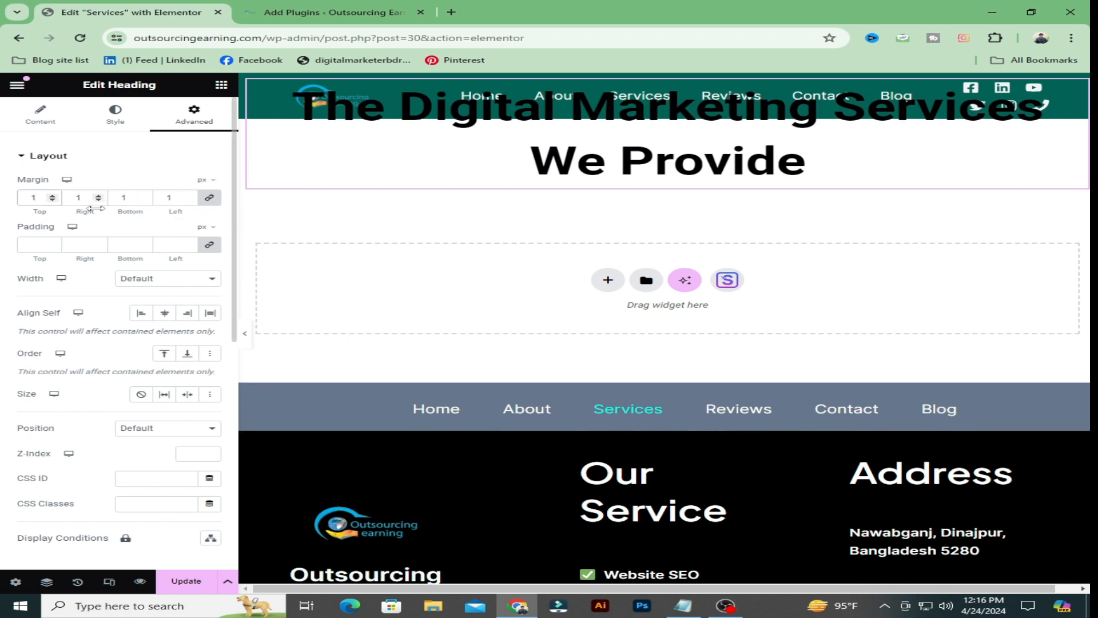
pyautogui.click(53, 196)
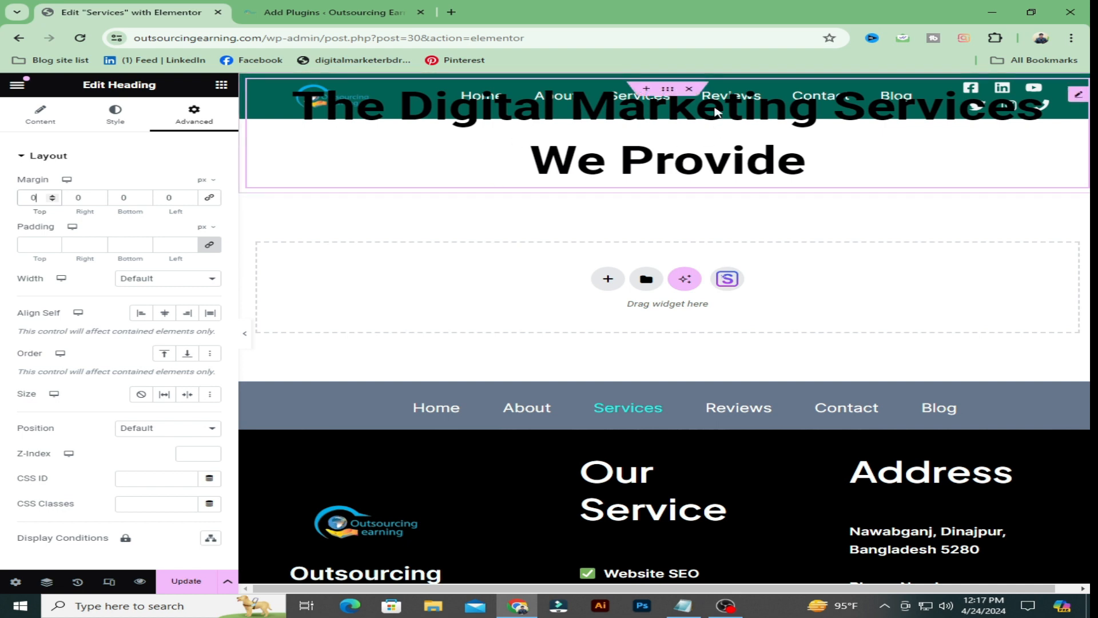
# - Add a single-column, downward-direction Flexbox container above the heading and place an Image widget in it
pyautogui.click(649, 92)
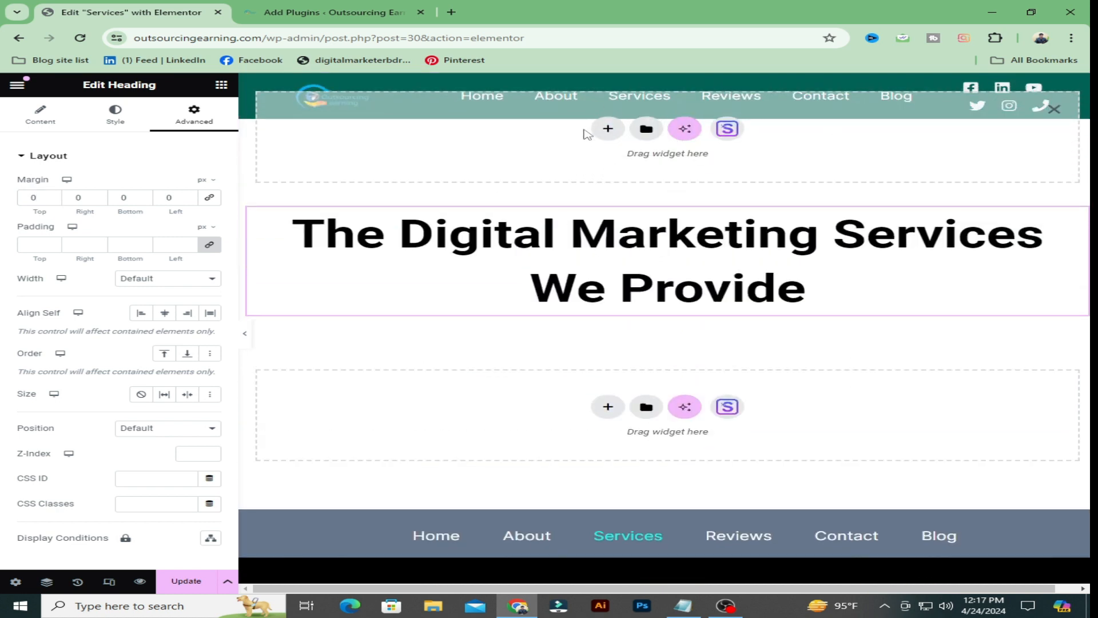
pyautogui.click(608, 130)
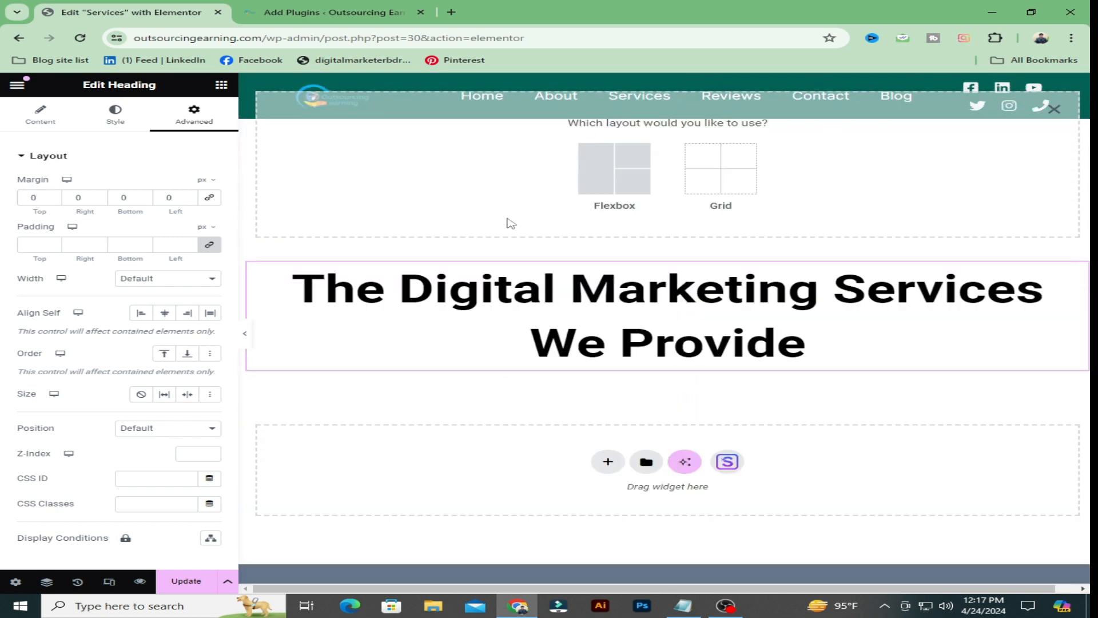
pyautogui.click(625, 178)
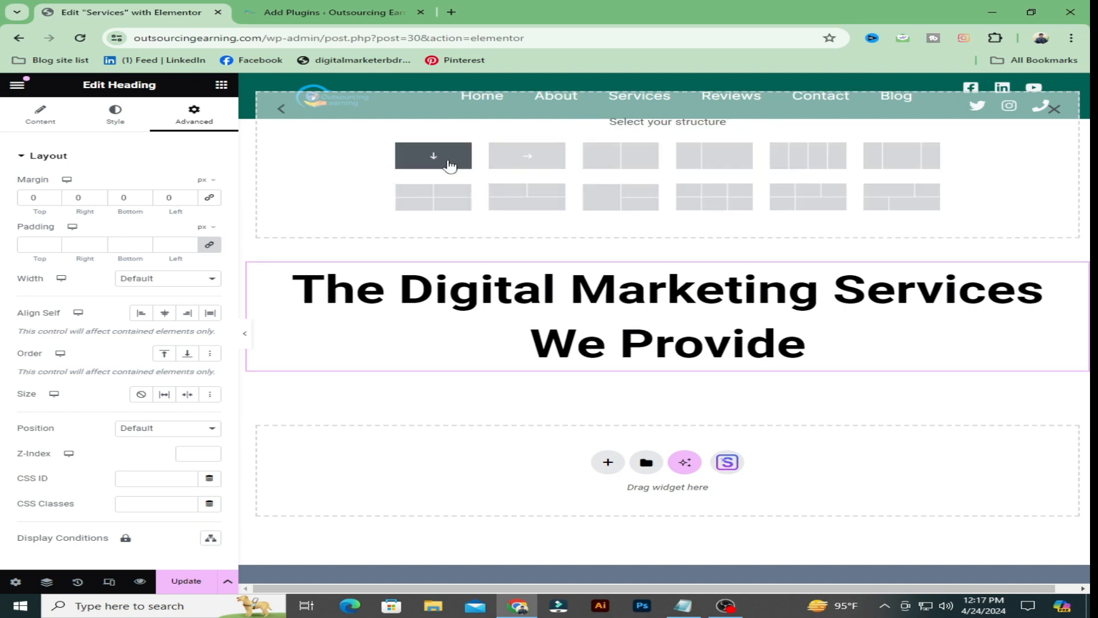
pyautogui.click(451, 165)
pyautogui.click(668, 112)
pyautogui.moveTo(183, 375); pyautogui.dragTo(669, 114)
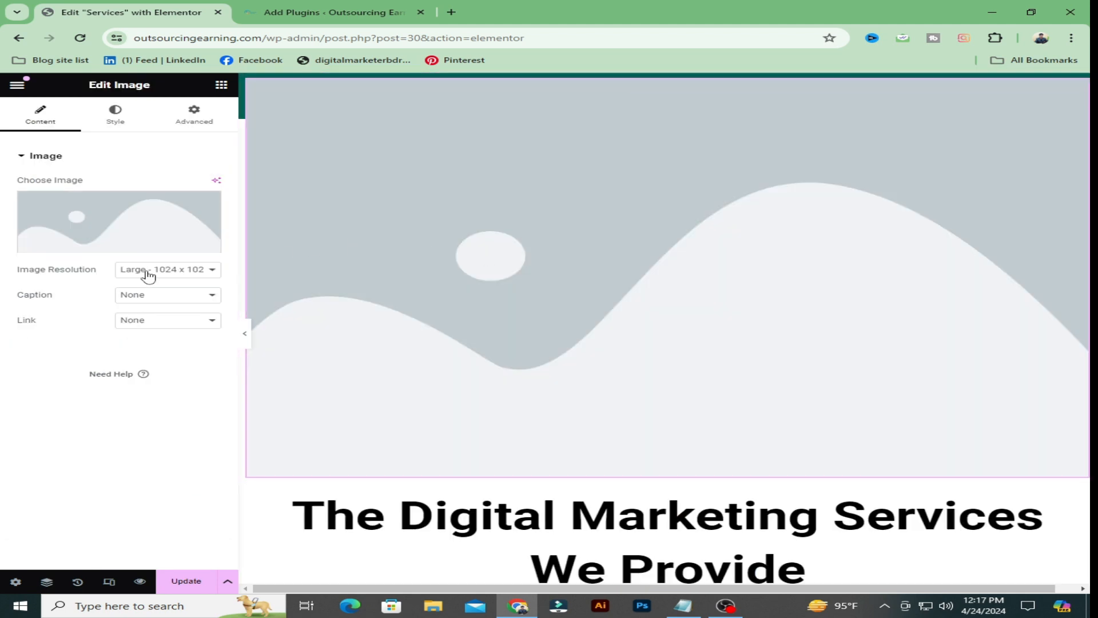
# - Fill the Image widget with the yellow 1250 by 400 Outsourcing Earning services banner from the media library
pyautogui.moveTo(107, 251)
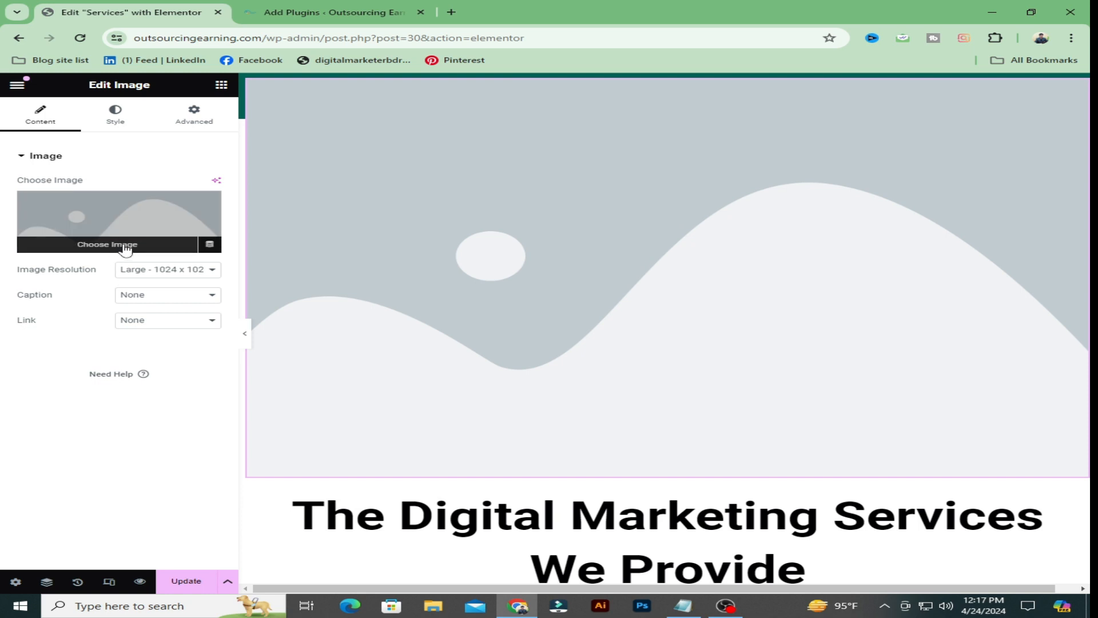
pyautogui.click(125, 247)
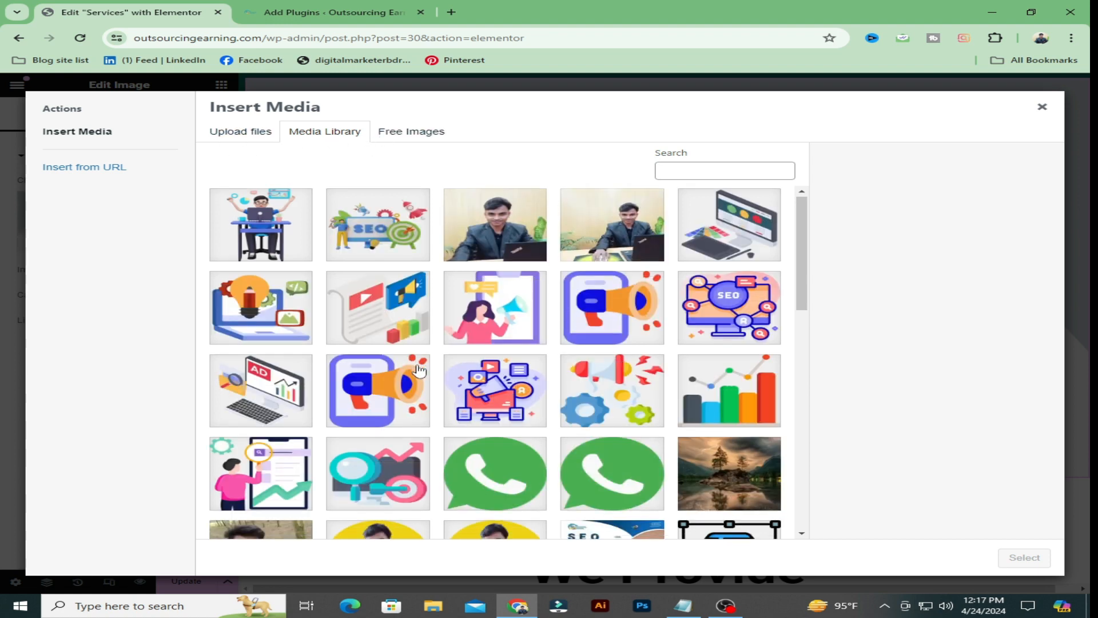
pyautogui.scroll(-6, 418, 372)
pyautogui.scroll(-2, 419, 372)
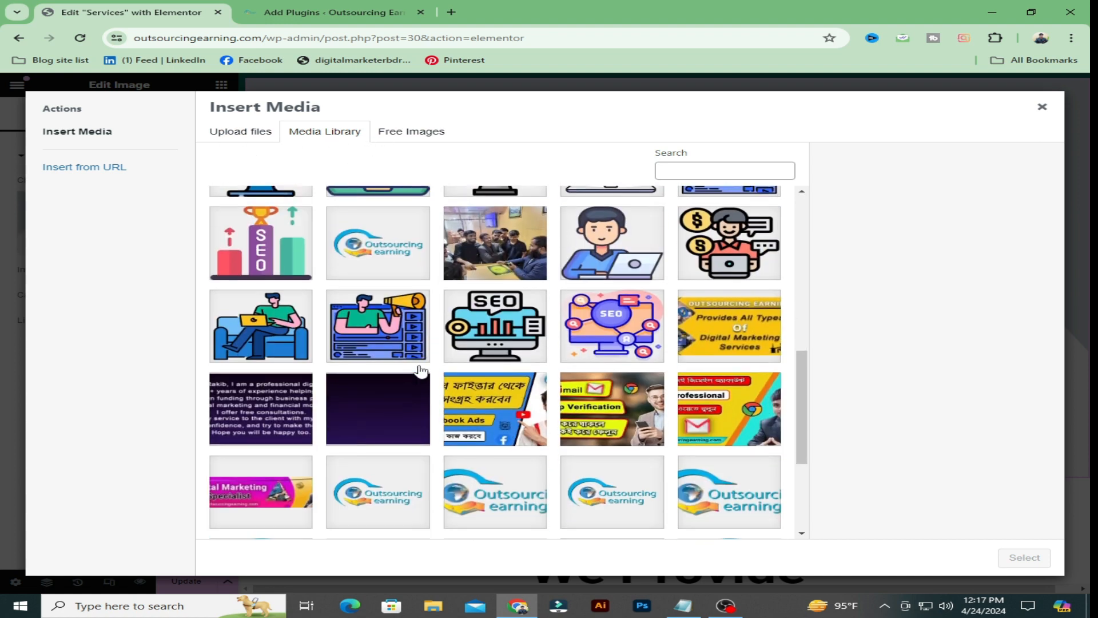
pyautogui.click(733, 343)
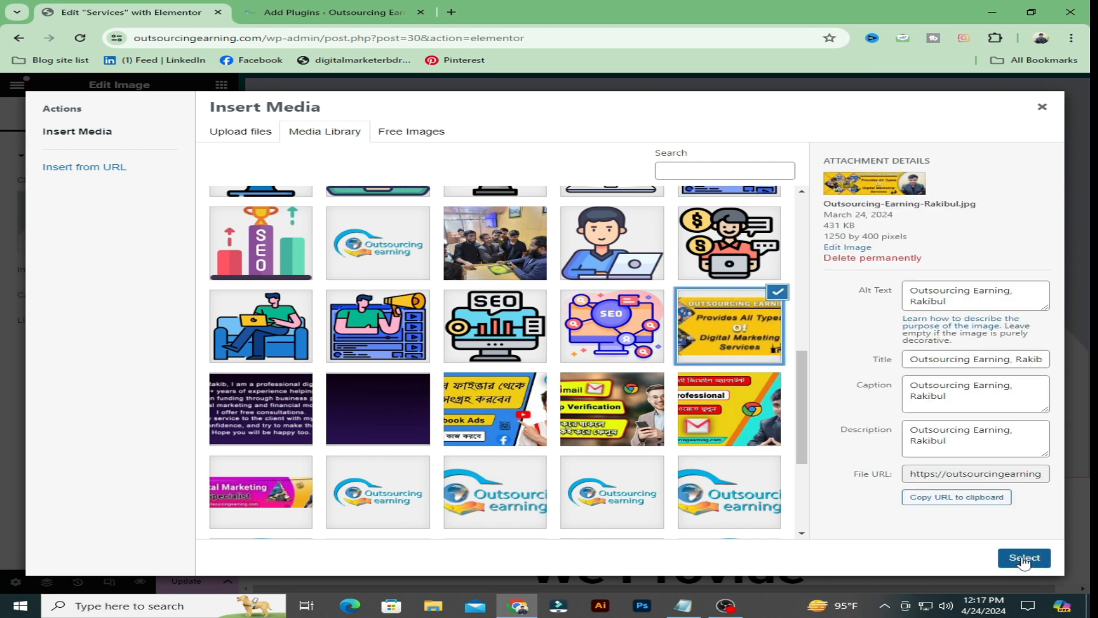
pyautogui.click(1024, 559)
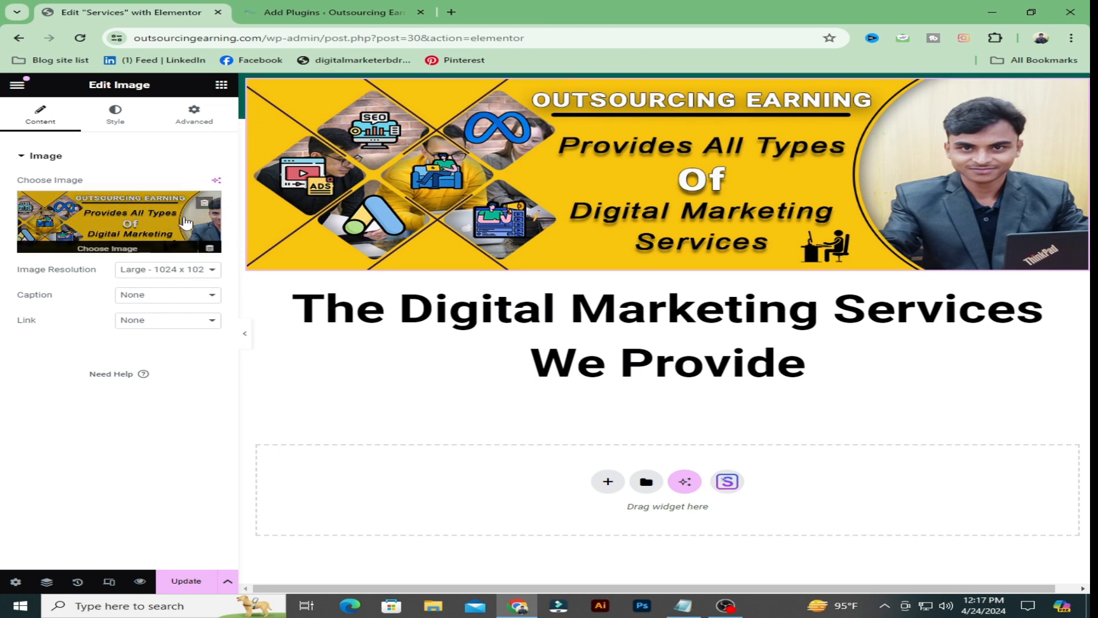
# - Unlink the banner image's margin values and set its top margin to 100 px, leaving the other sides at 0
pyautogui.click(193, 114)
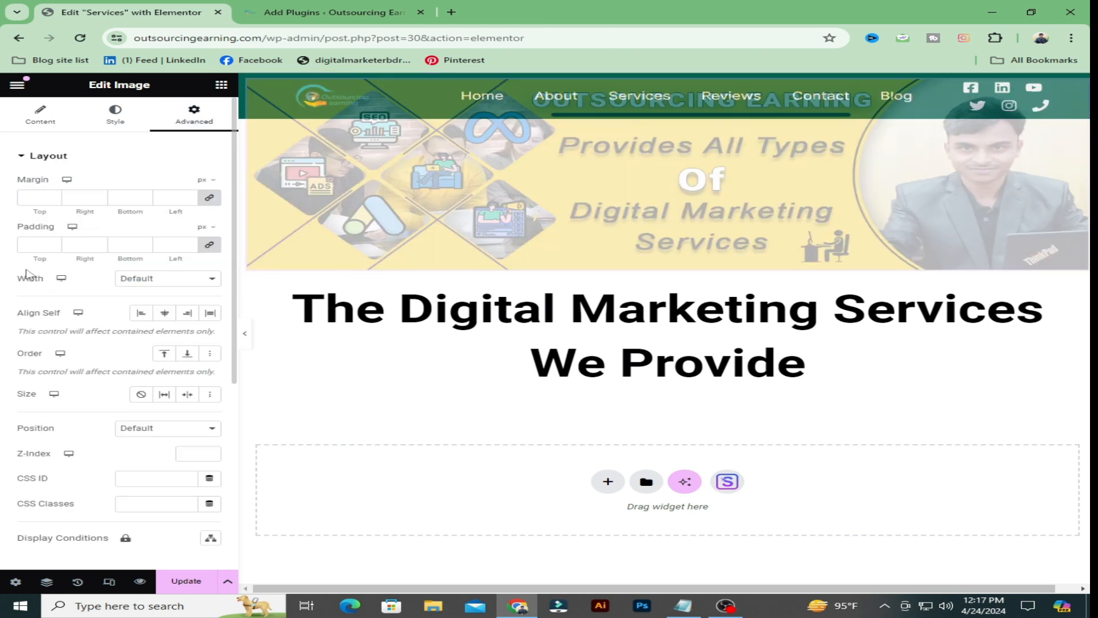
pyautogui.click(209, 198)
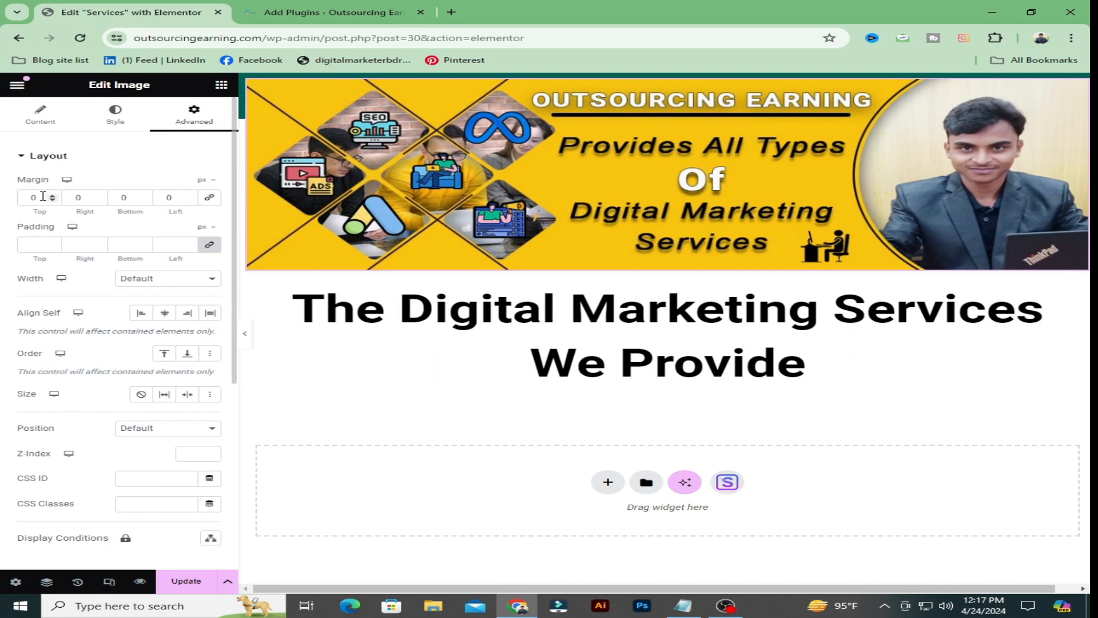
pyautogui.click(53, 195)
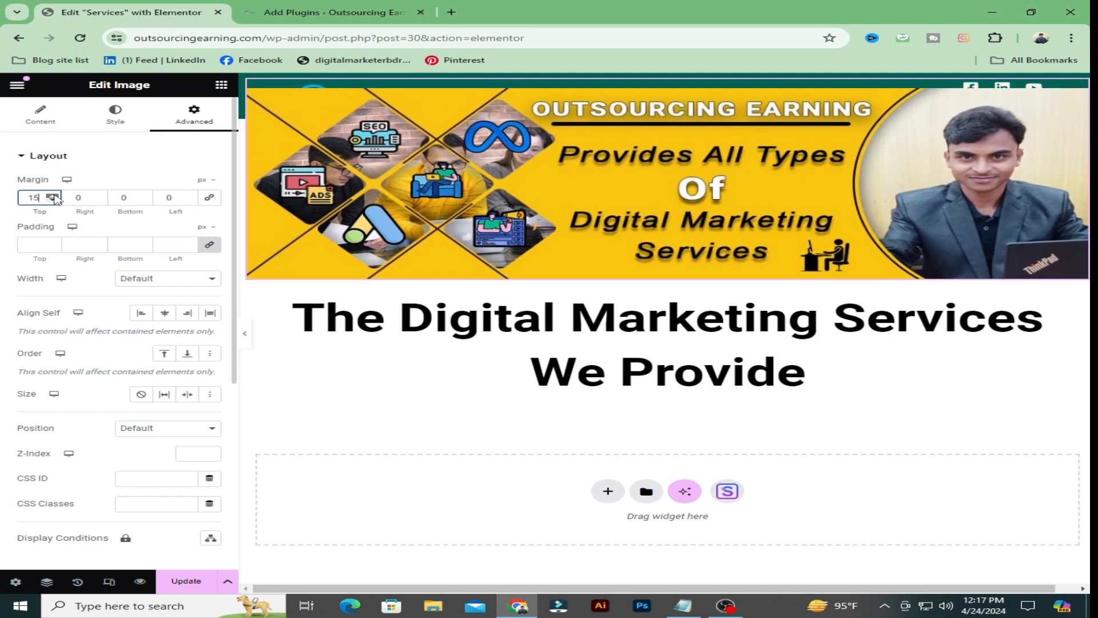
pyautogui.moveTo(54, 195); pyautogui.dragTo(54, 198)
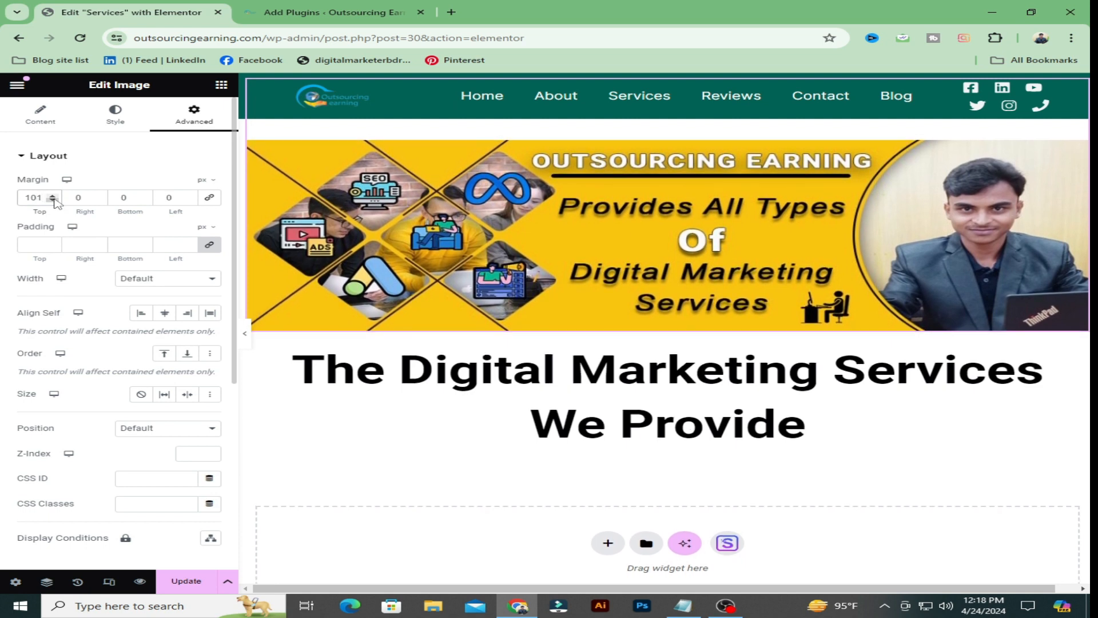
pyautogui.click(53, 199)
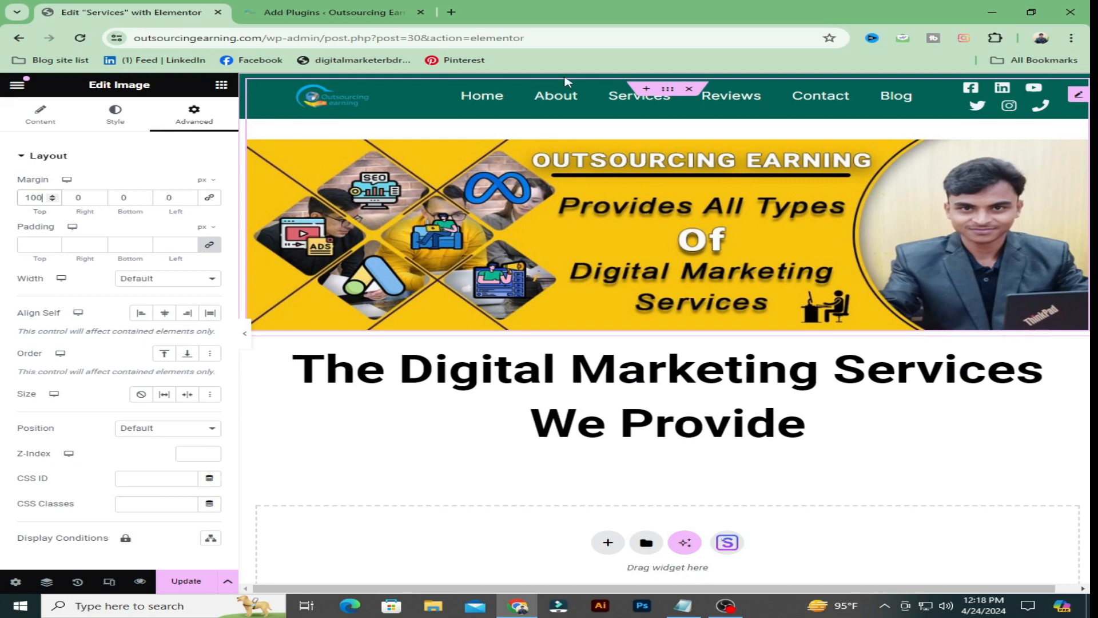
# - Open the live outsourcingearning.com home page in a new browser tab to view its banner, and return to the Services page editor
pyautogui.click(452, 13)
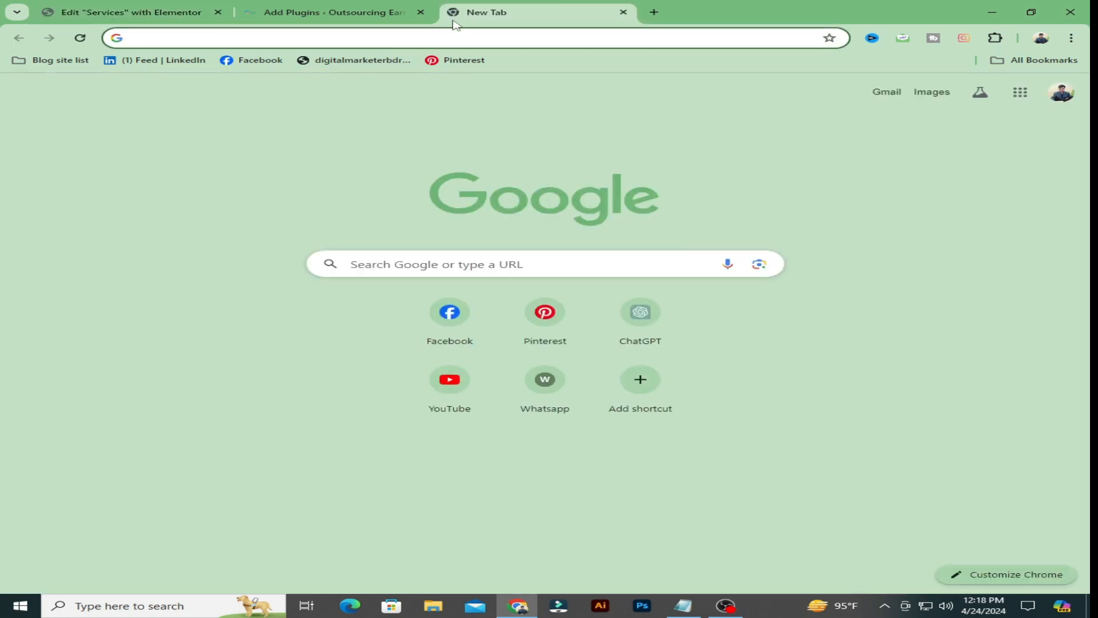
pyautogui.write('o')
pyautogui.press('Return')
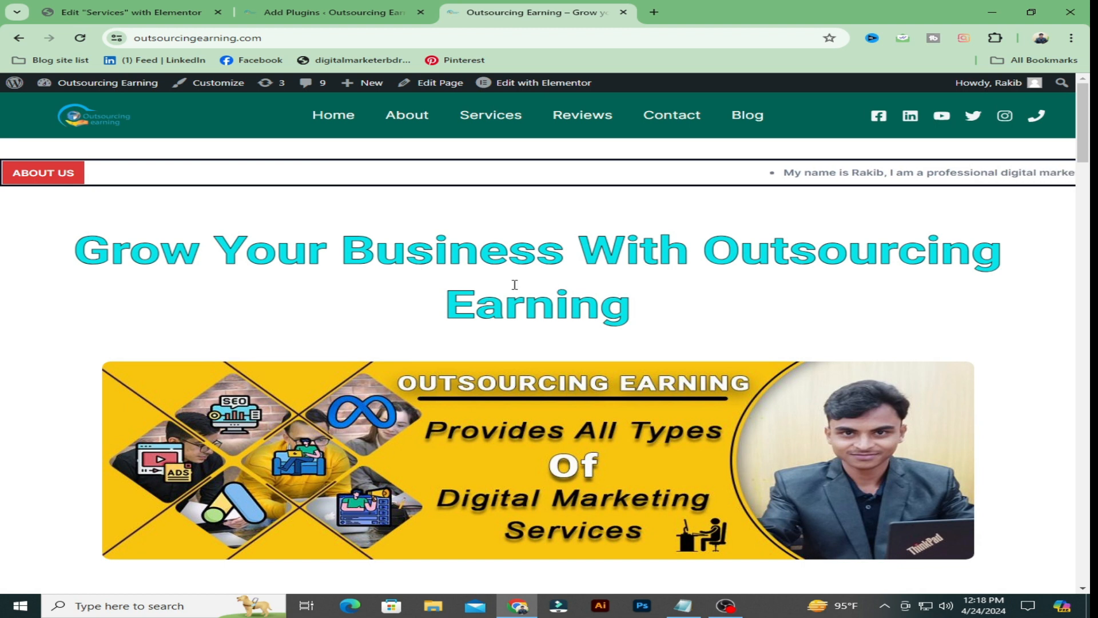
pyautogui.click(324, 13)
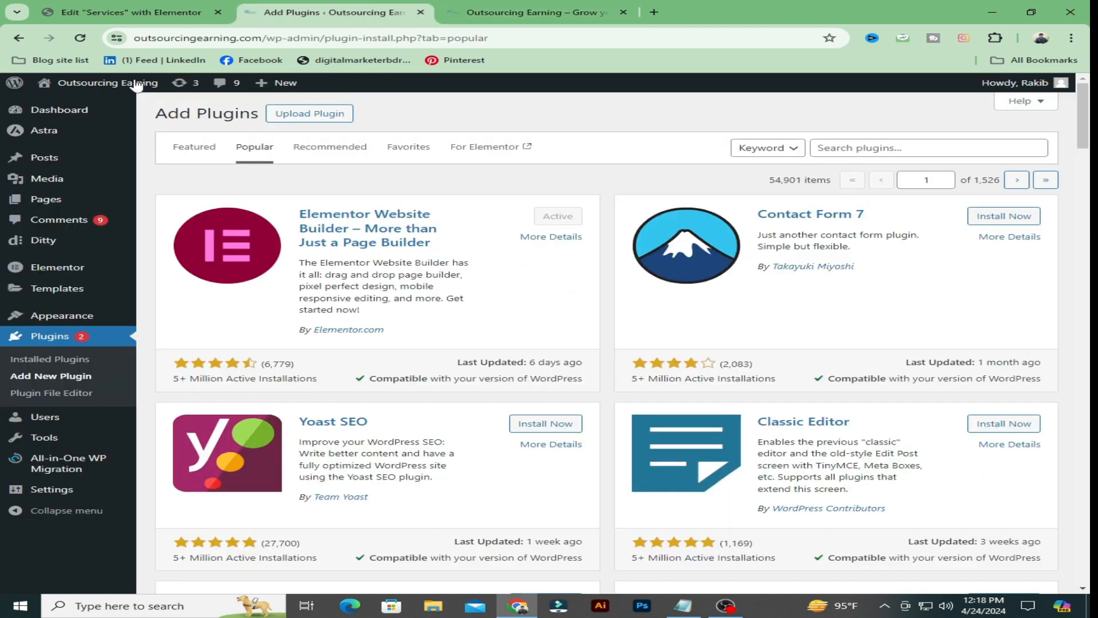
pyautogui.click(123, 12)
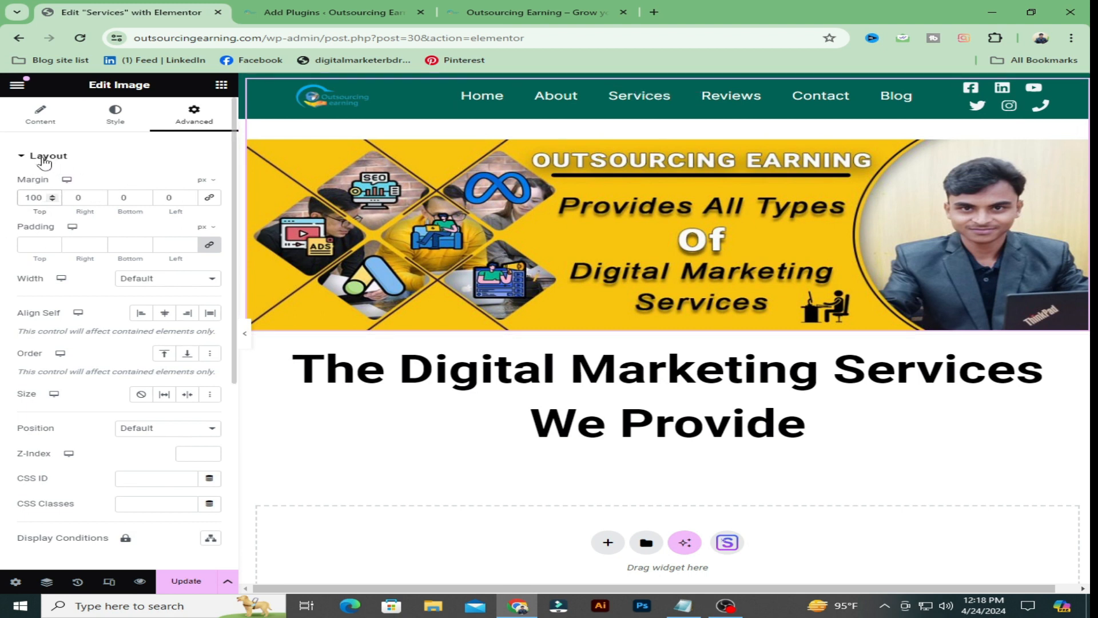
# - Give the banner image a Fade In Left entrance animation with the Fast duration
pyautogui.click(86, 165)
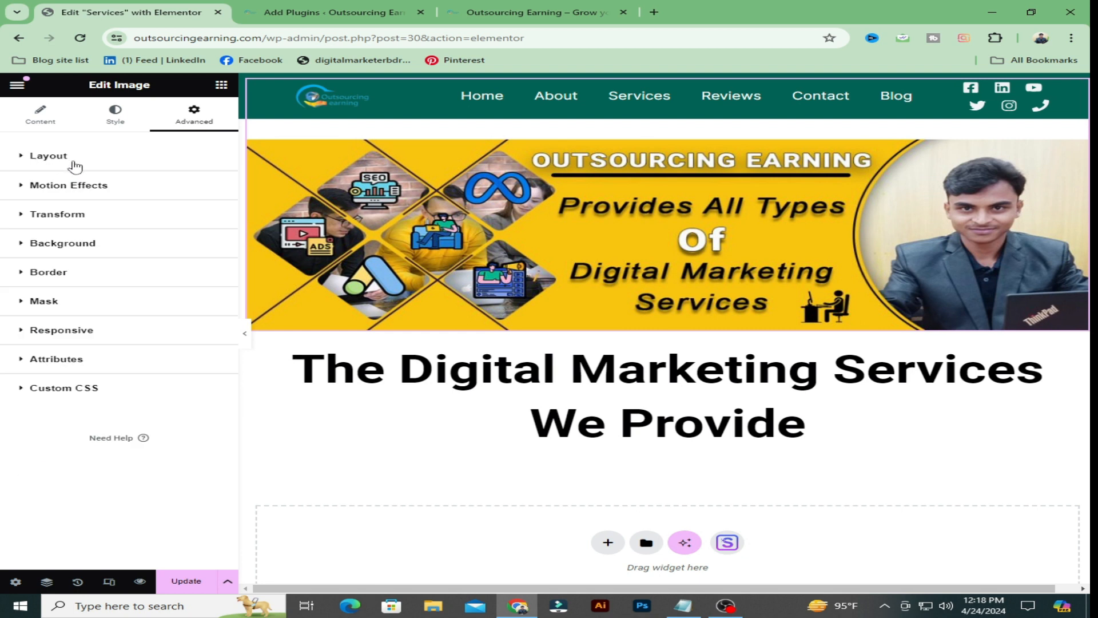
pyautogui.click(132, 191)
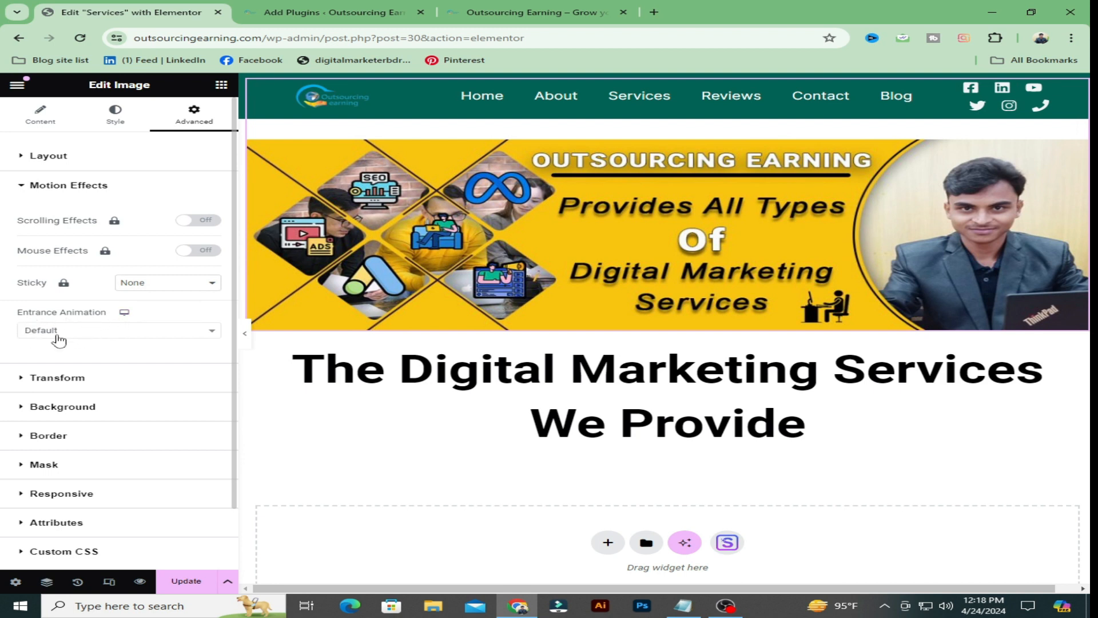
pyautogui.click(213, 334)
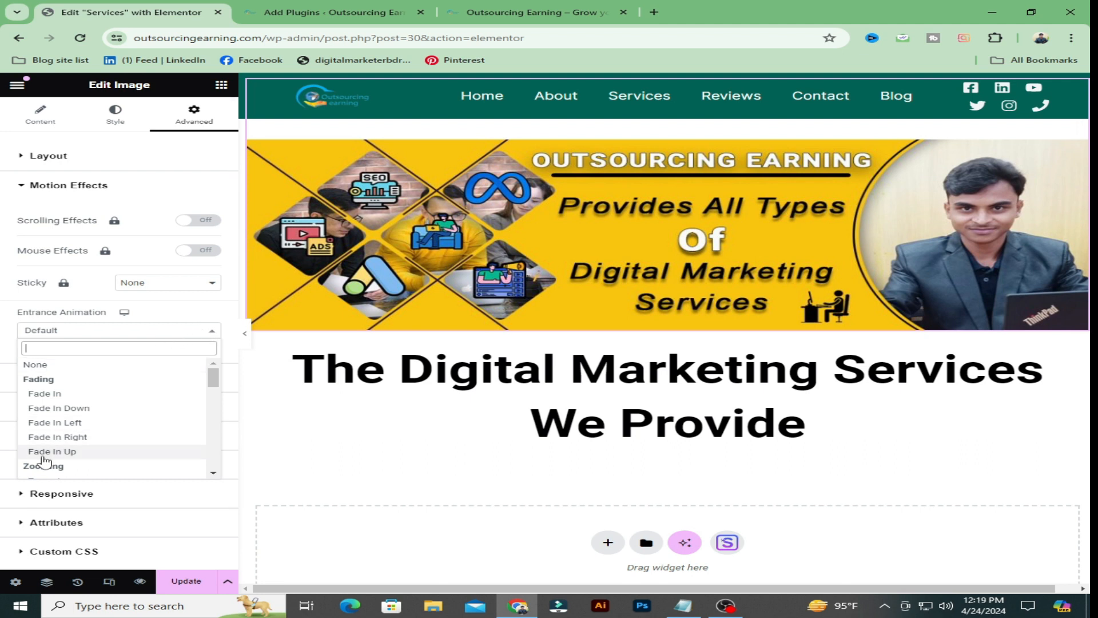
pyautogui.scroll(-3, 54, 427)
pyautogui.scroll(3, 57, 424)
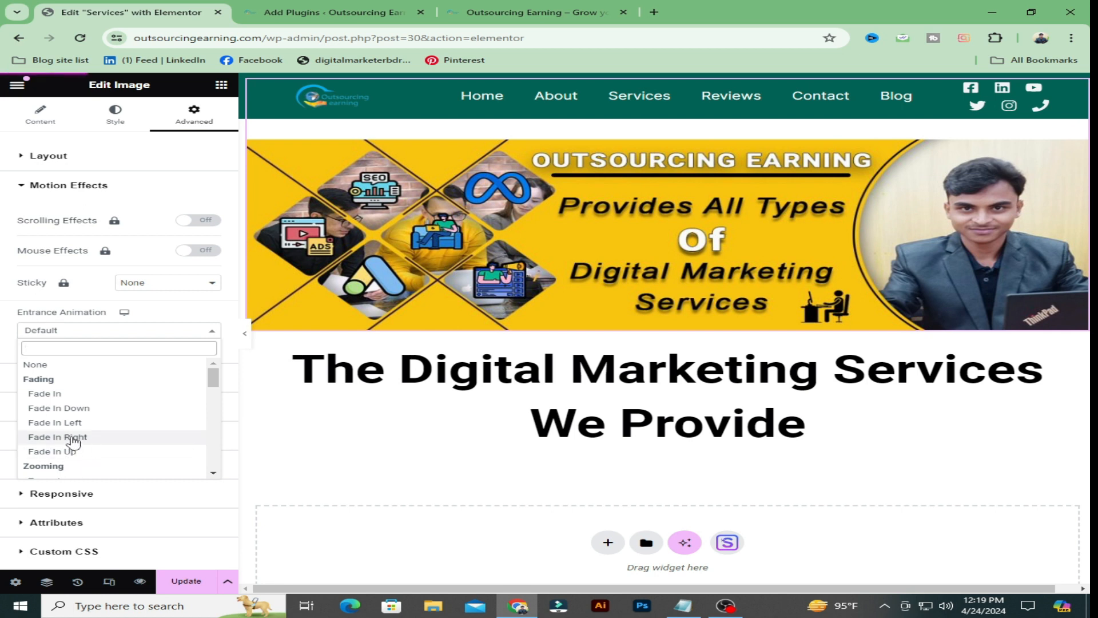
pyautogui.click(66, 425)
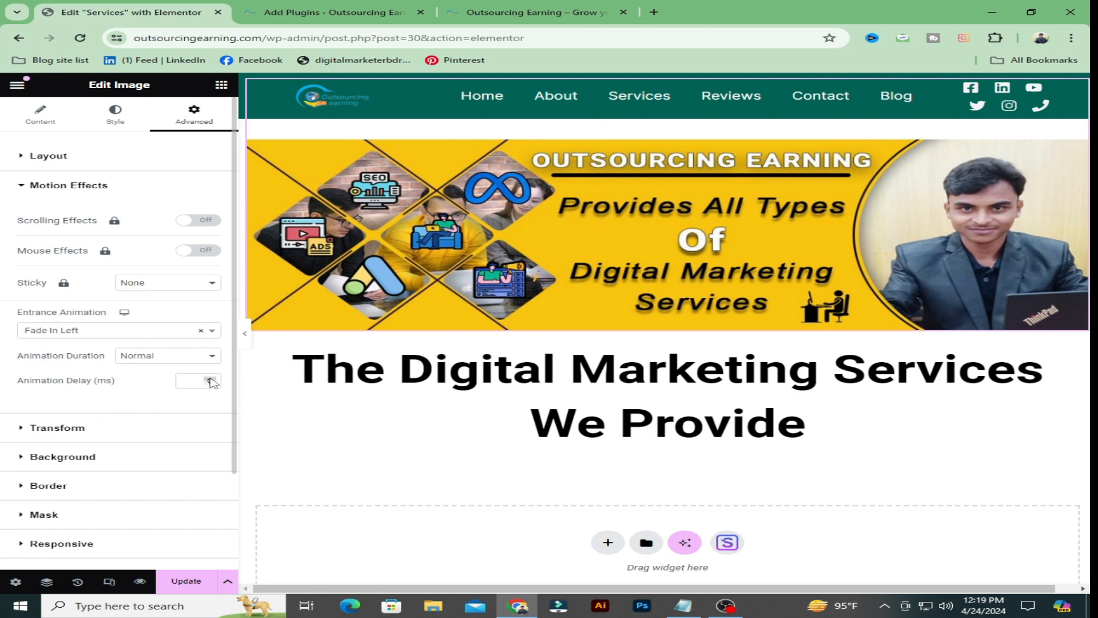
pyautogui.click(213, 358)
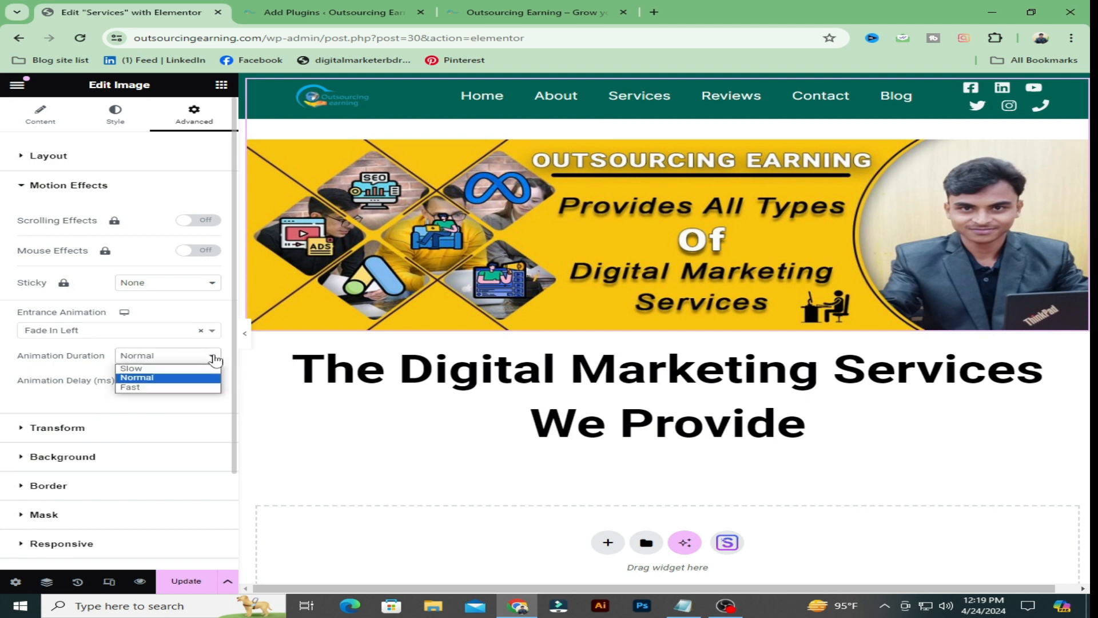
pyautogui.click(130, 387)
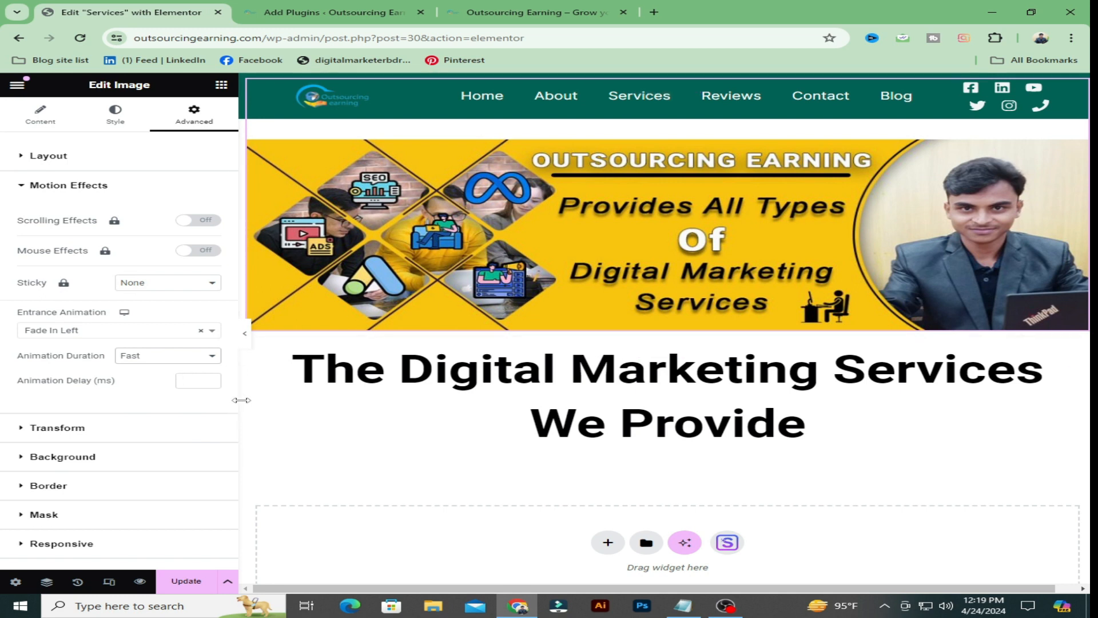
# - Update the Services page to save the banner image and its animation settings
pyautogui.scroll(-2, 156, 392)
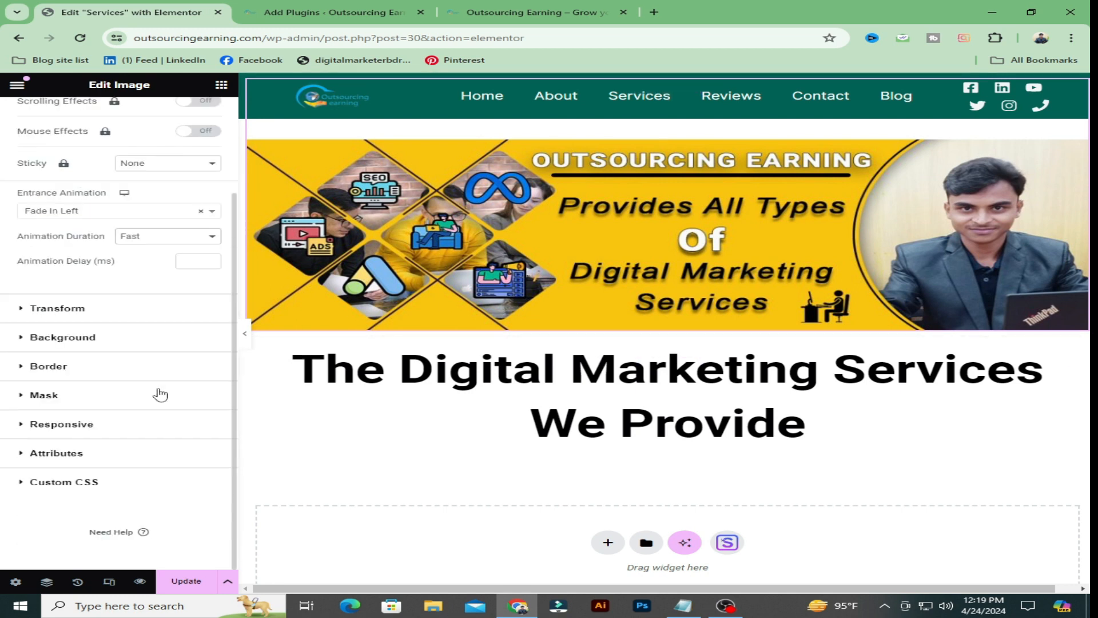
pyautogui.scroll(2, 156, 393)
pyautogui.click(192, 579)
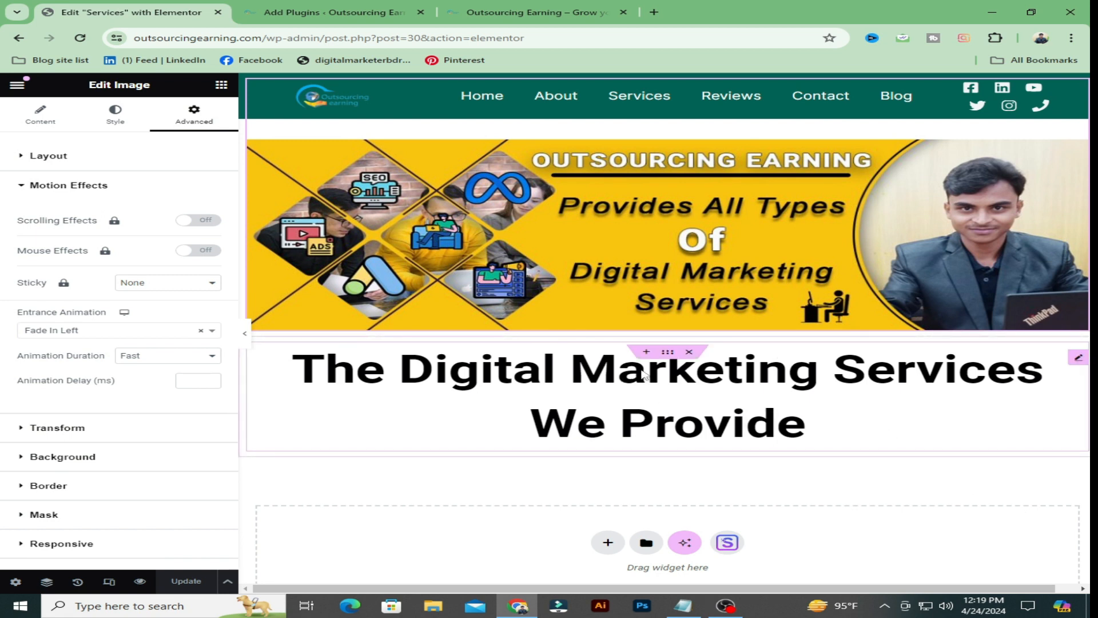
# - Give the "The Digital Marketing Services We Provide" heading a Zoom In entrance animation
pyautogui.click(1078, 360)
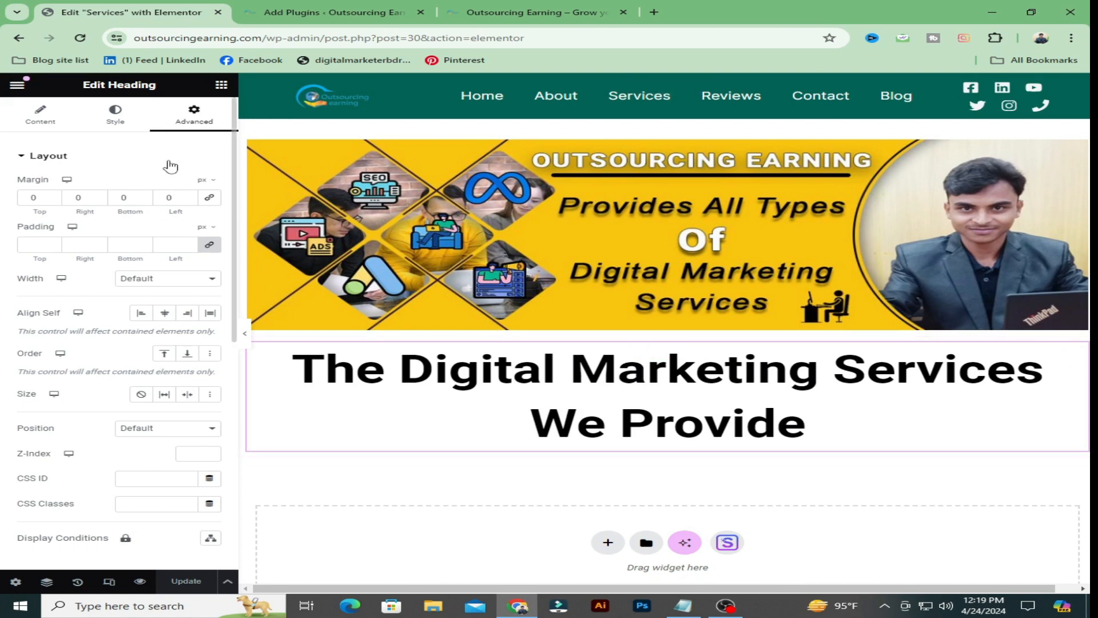
pyautogui.click(85, 159)
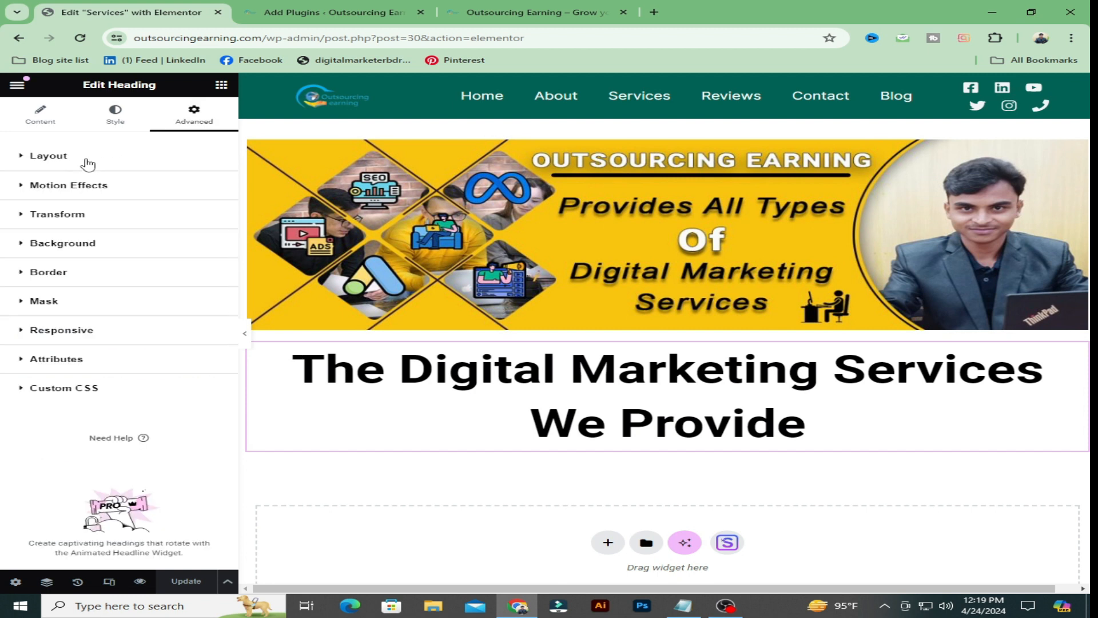
pyautogui.click(143, 190)
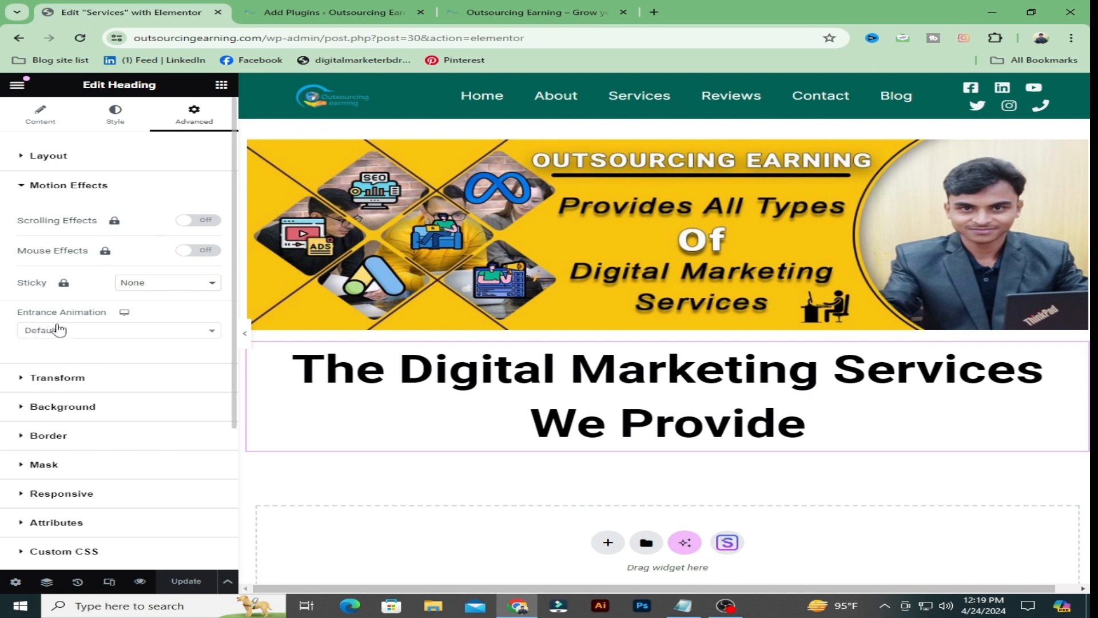
pyautogui.click(211, 332)
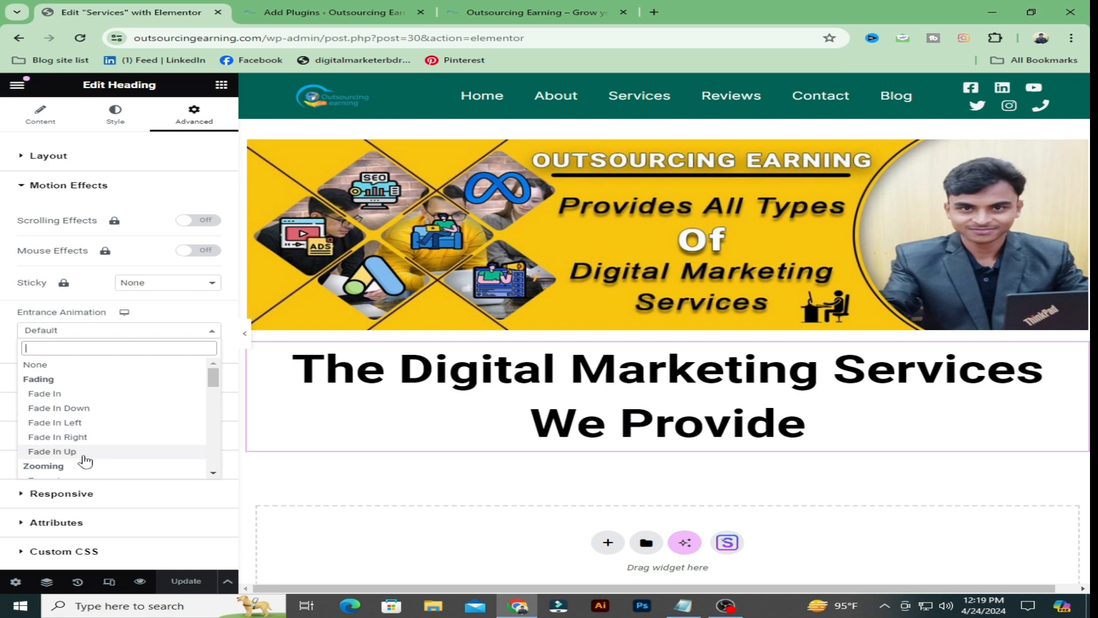
pyautogui.scroll(-2, 80, 452)
pyautogui.click(55, 421)
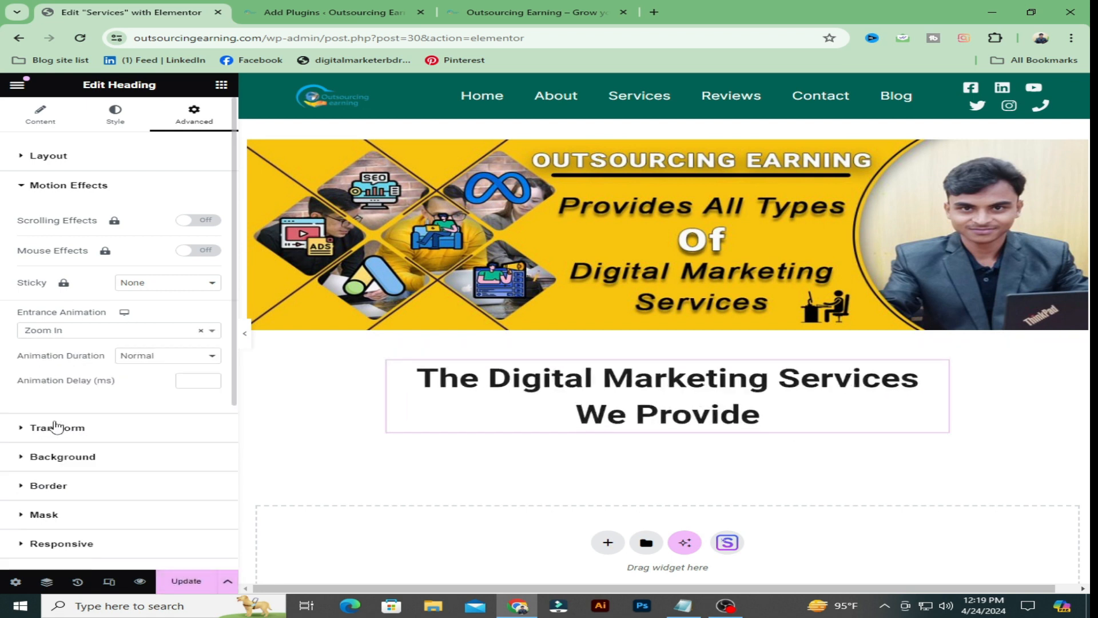
# - Set the services heading's entrance animation duration to Fast and update the Services page
pyautogui.click(210, 357)
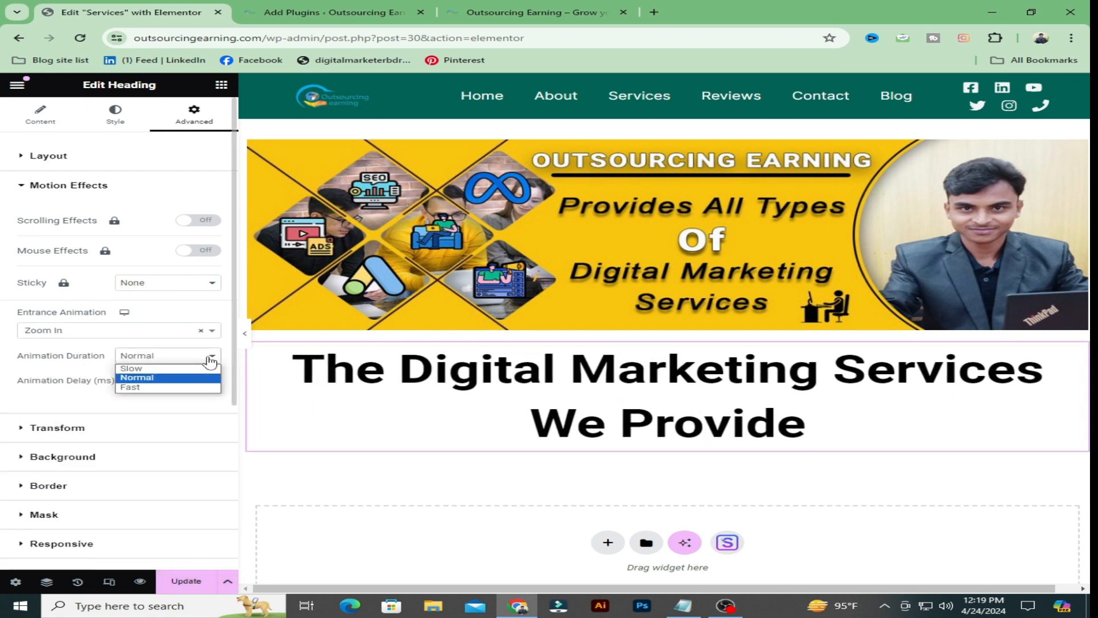
pyautogui.click(154, 392)
pyautogui.scroll(-1, 335, 374)
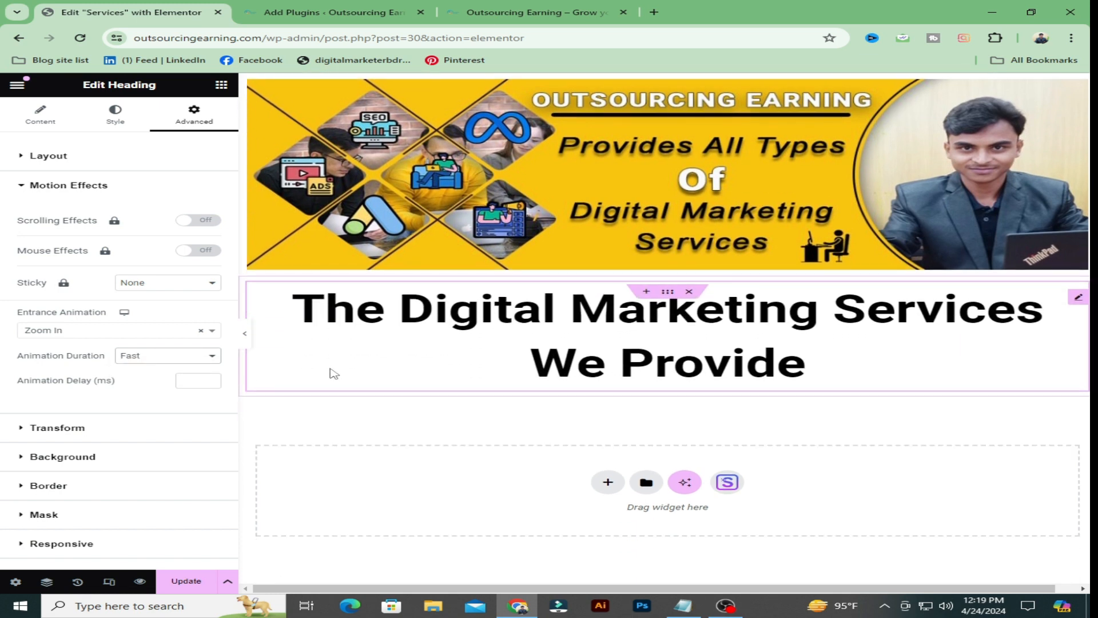
pyautogui.click(185, 590)
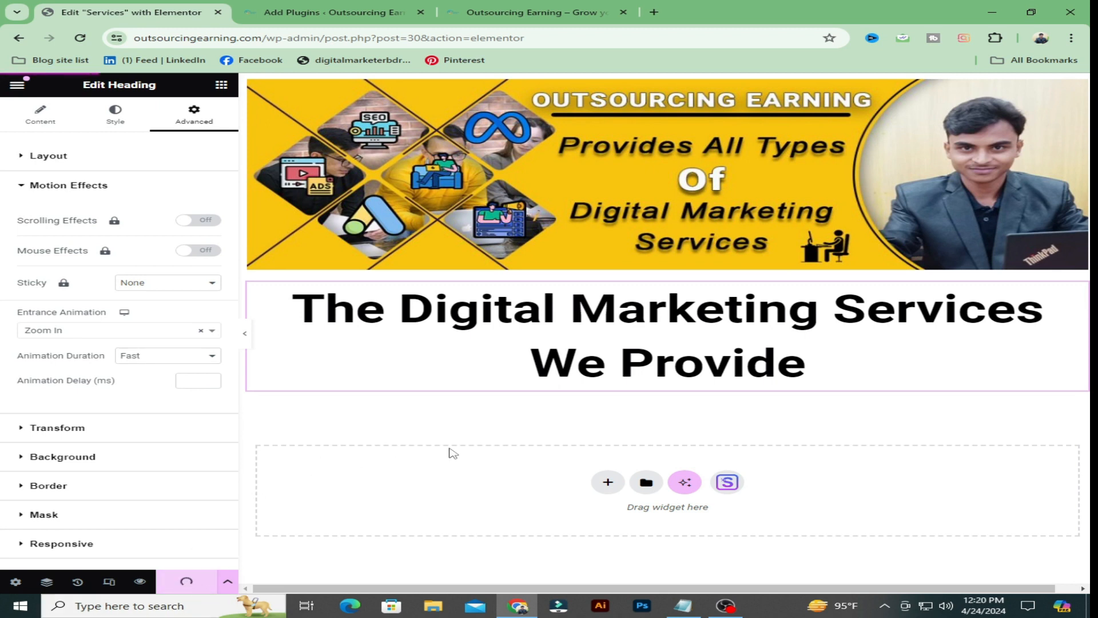
# - Add a Flexbox container with the six-cell structure of two rows of three below the services heading
pyautogui.scroll(-2, 495, 441)
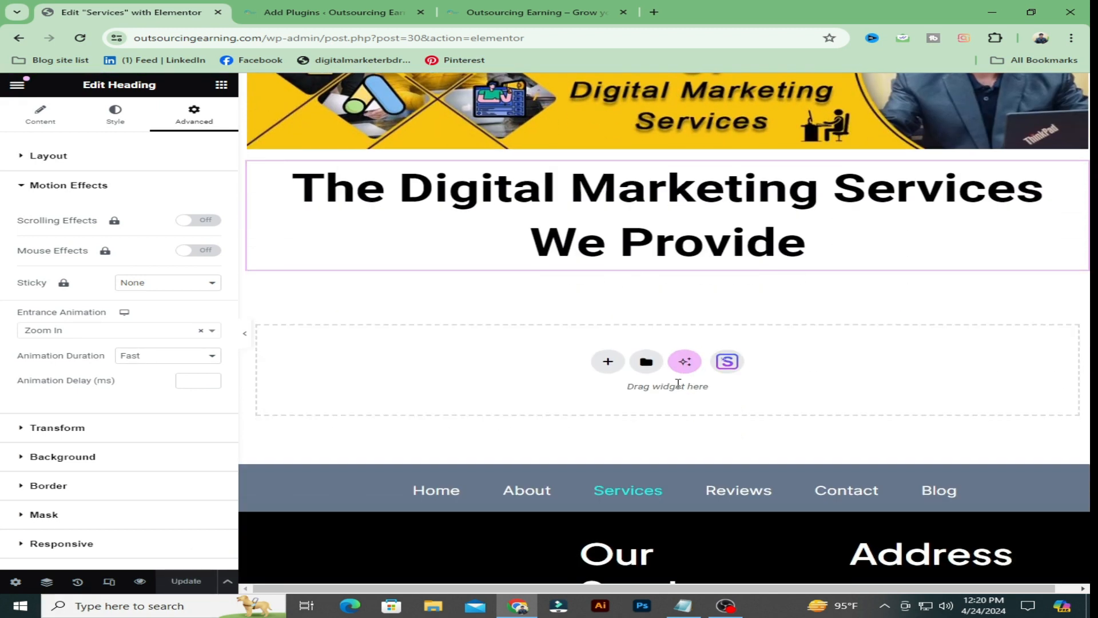
pyautogui.click(608, 364)
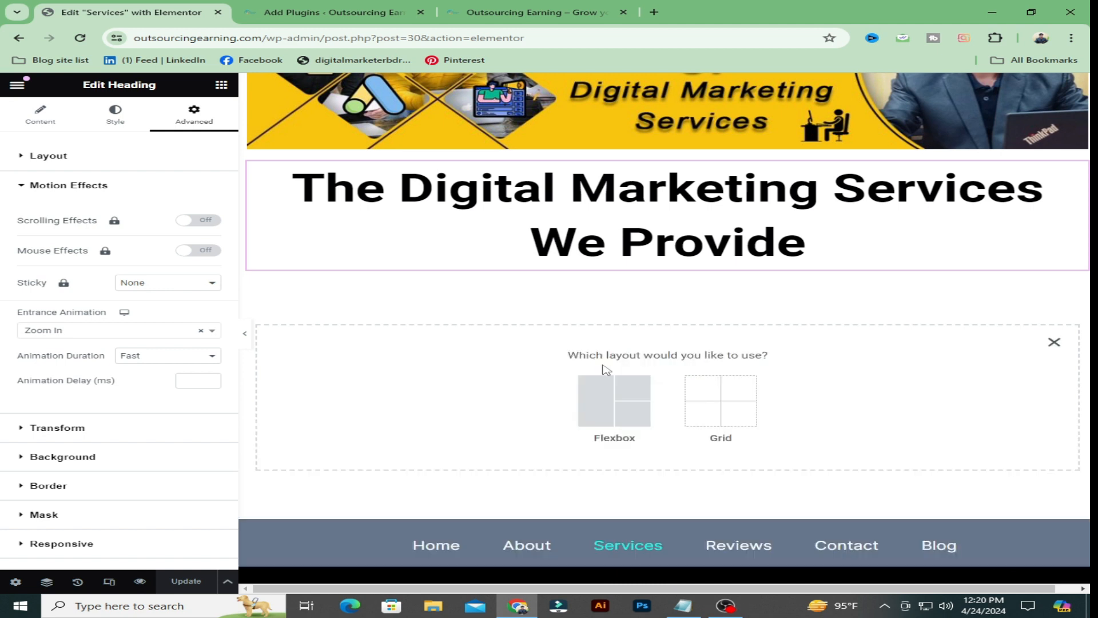
pyautogui.click(602, 400)
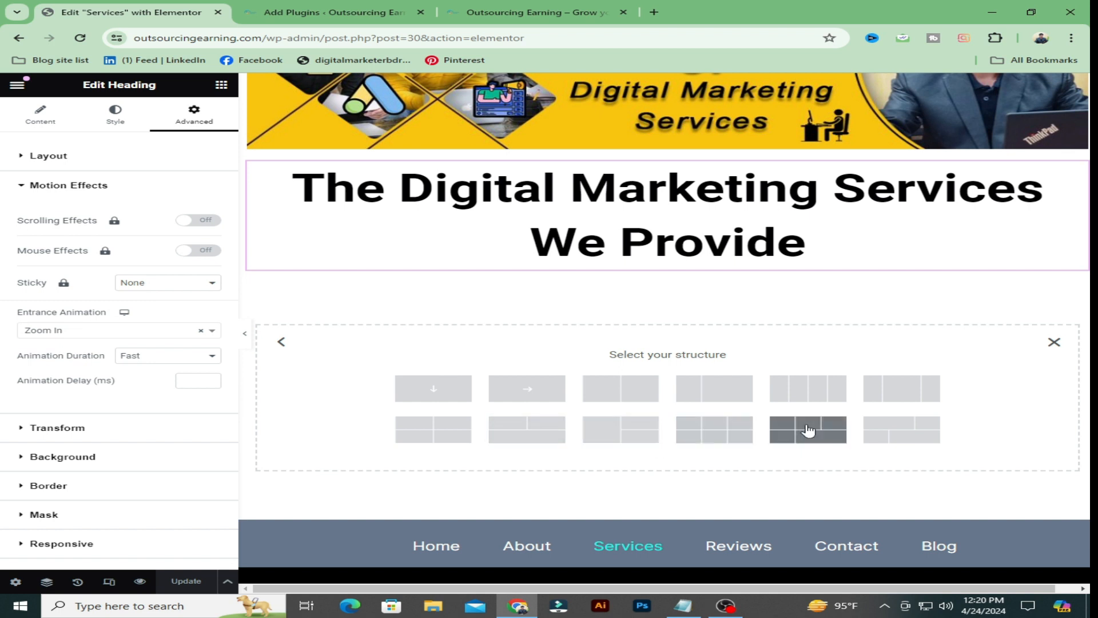
pyautogui.click(712, 437)
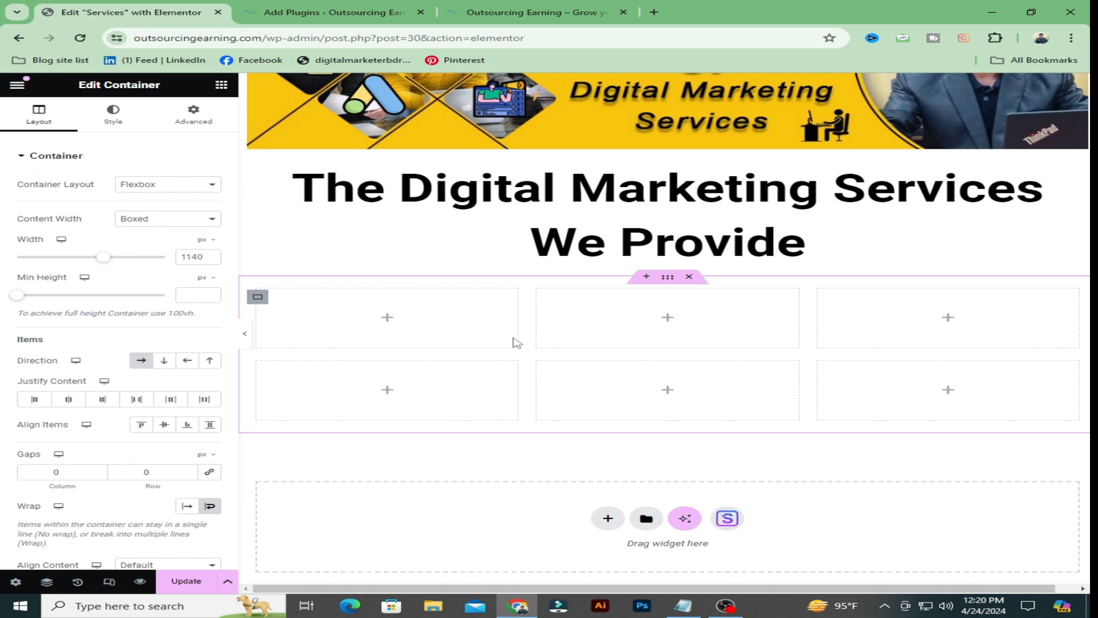
# - Place an Image Box widget in the first cell of the new container's upper row
pyautogui.click(388, 320)
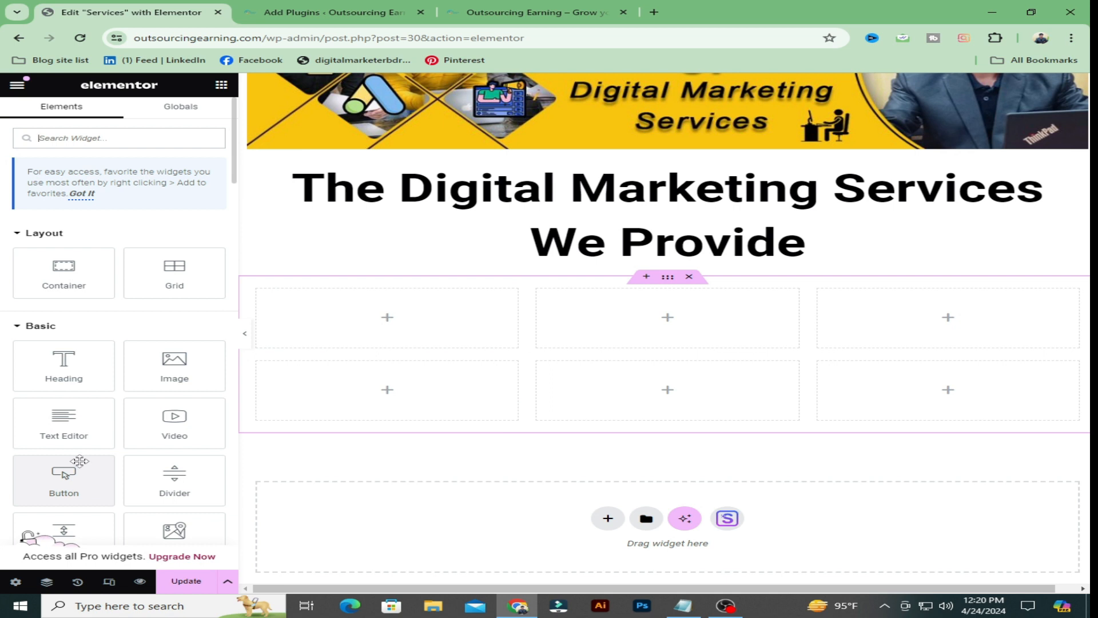
pyautogui.scroll(-2, 79, 461)
pyautogui.scroll(1, 79, 462)
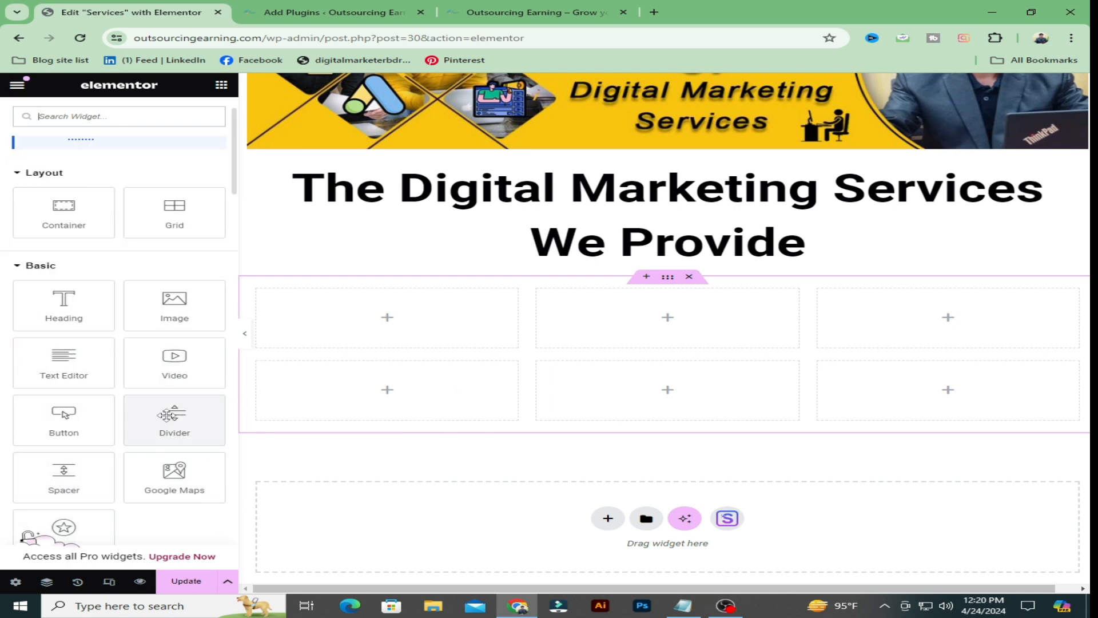
pyautogui.scroll(-6, 155, 422)
pyautogui.scroll(-16, 156, 422)
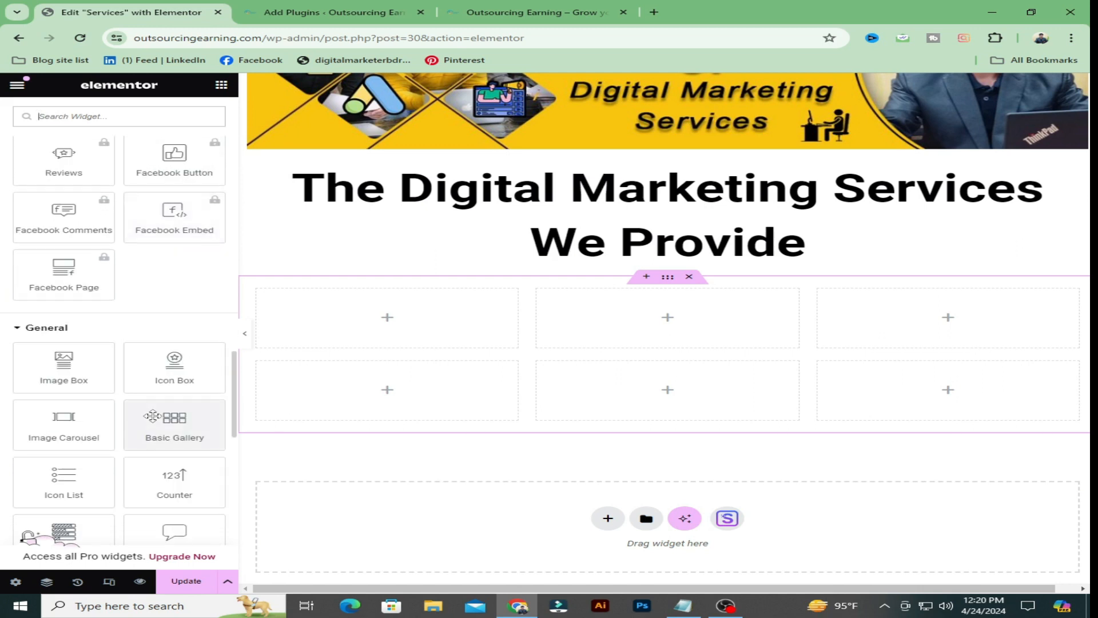
pyautogui.scroll(-1, 152, 416)
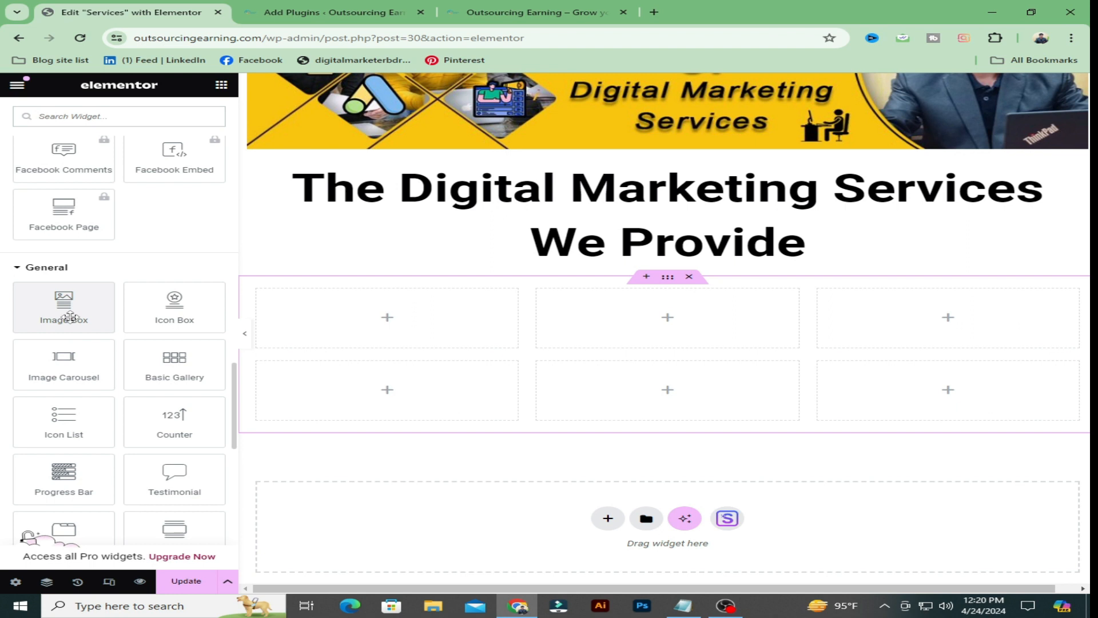
pyautogui.moveTo(68, 314); pyautogui.dragTo(355, 341)
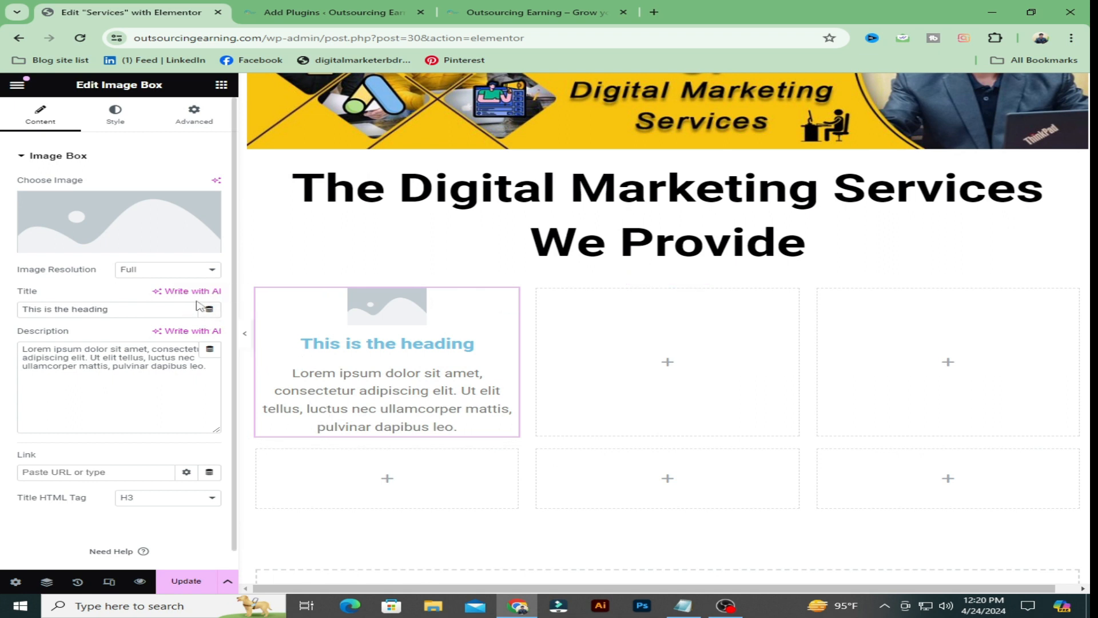
# - Set the image box's picture to the SEO target illustration 6.webp from the media library
pyautogui.click(109, 246)
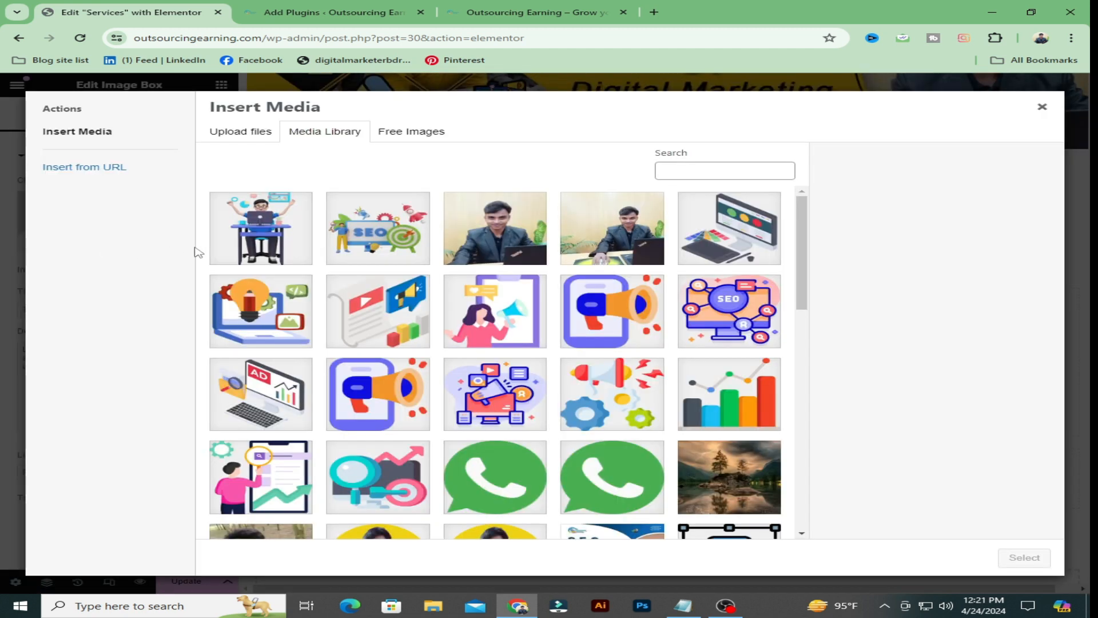
pyautogui.scroll(-2, 375, 341)
pyautogui.scroll(2, 375, 341)
pyautogui.scroll(-2, 375, 342)
pyautogui.scroll(-1, 372, 342)
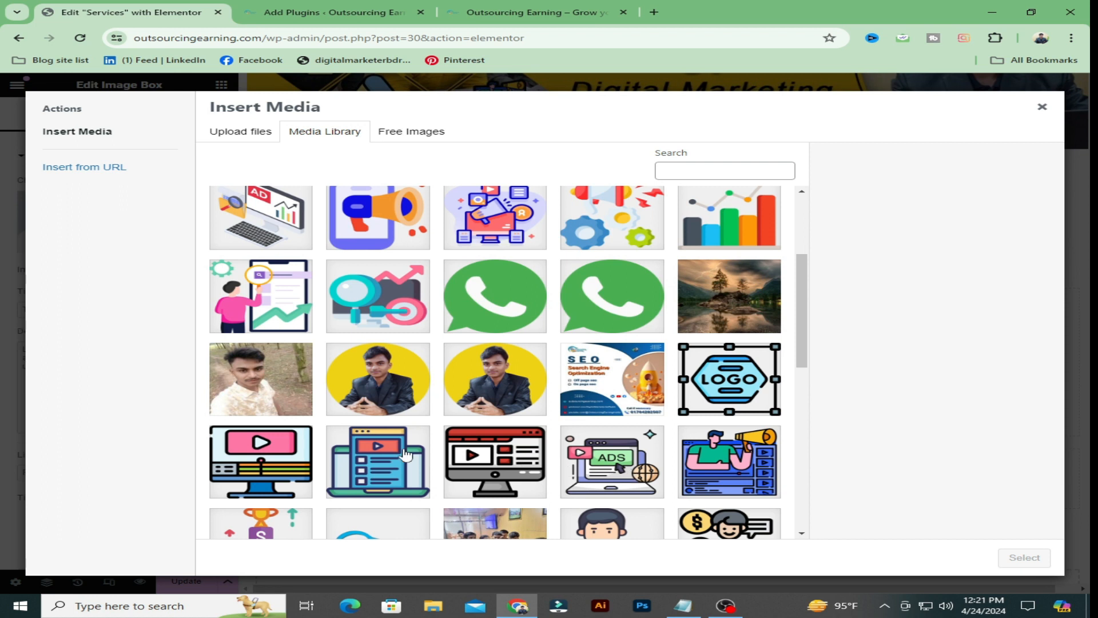
pyautogui.scroll(3, 405, 455)
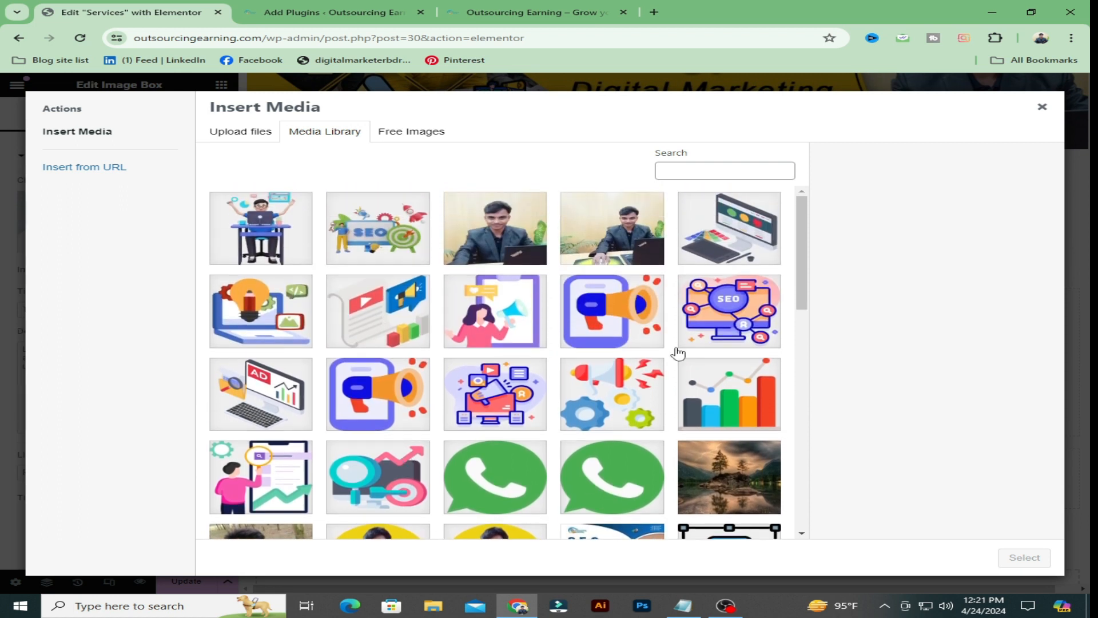
pyautogui.click(720, 318)
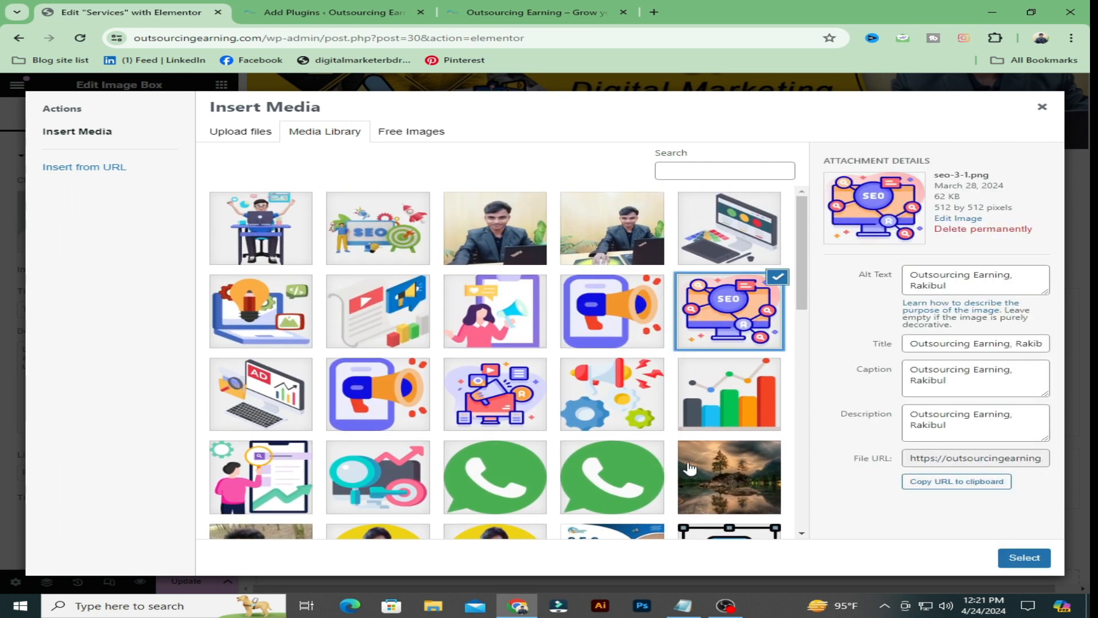
pyautogui.click(383, 252)
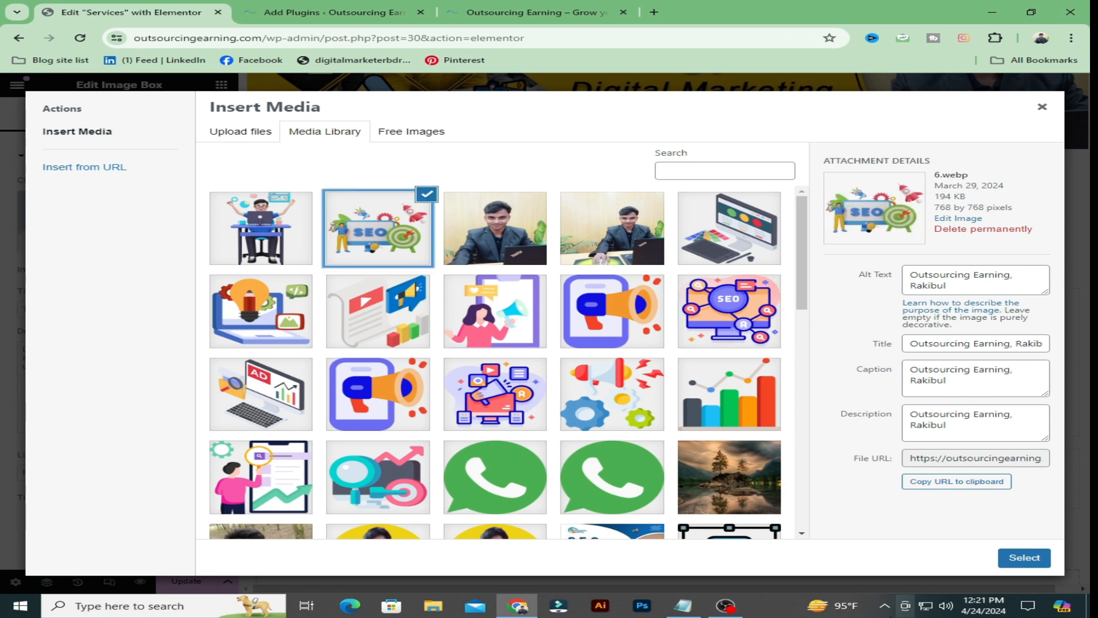
pyautogui.click(1022, 560)
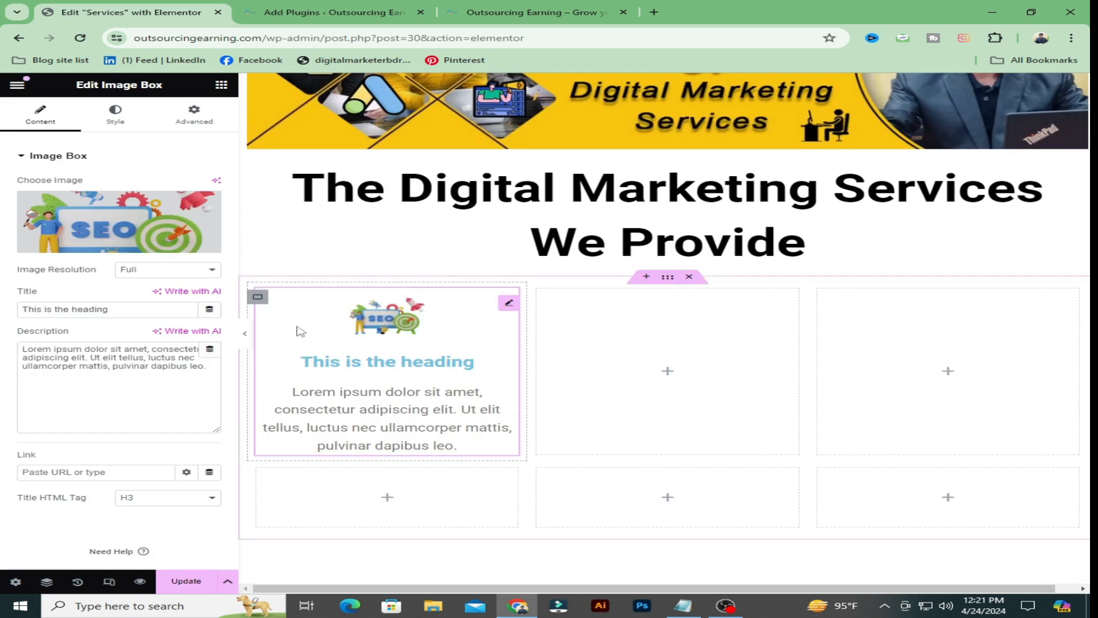
pyautogui.click(212, 270)
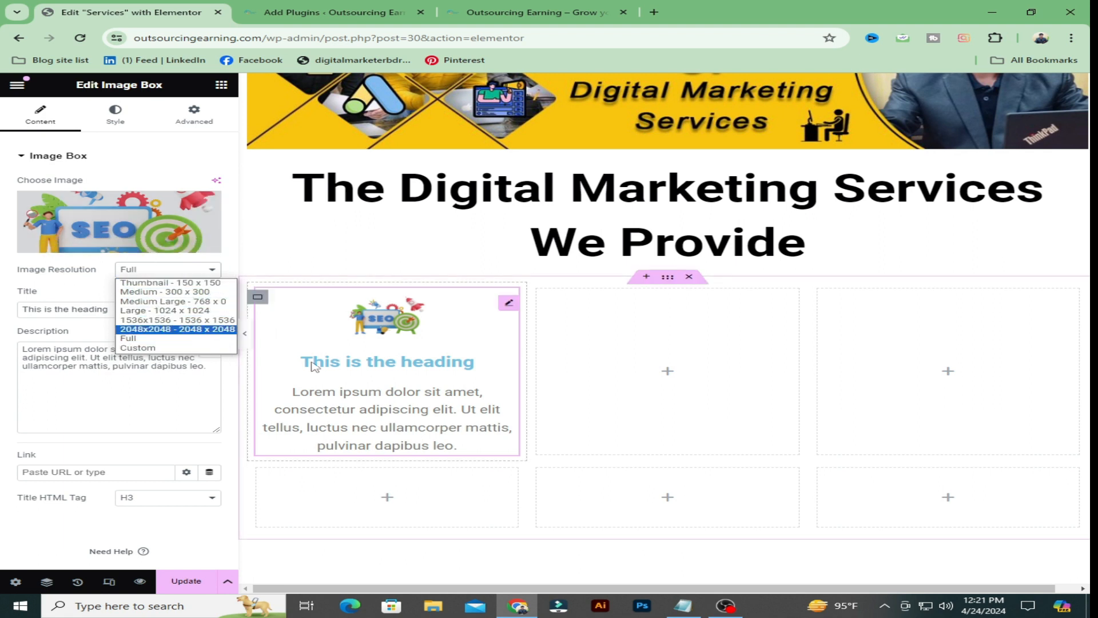
pyautogui.click(129, 163)
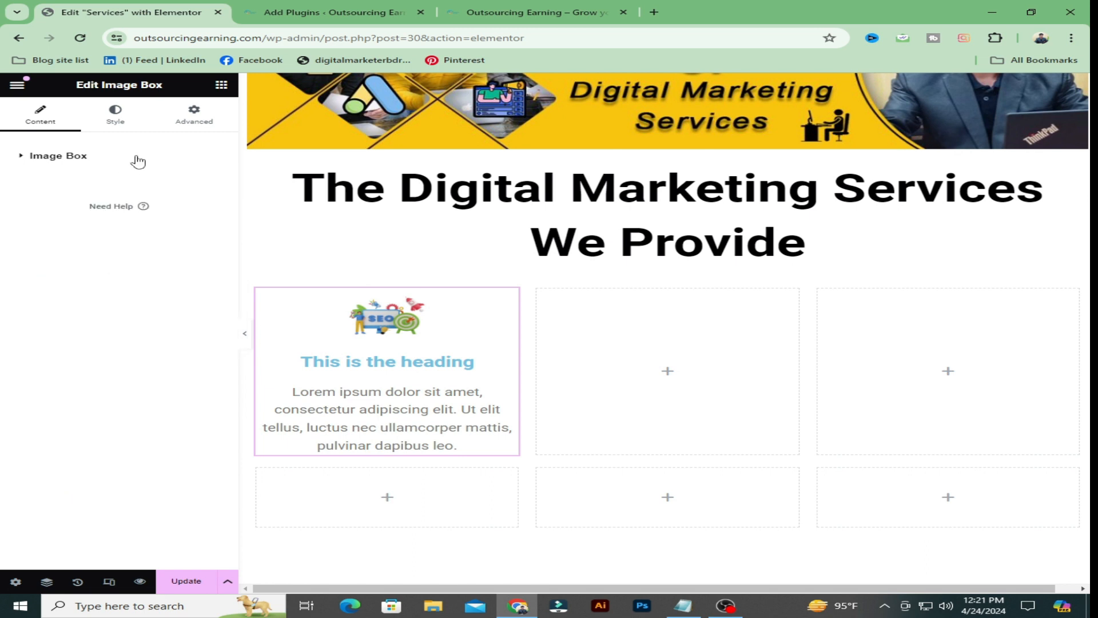
pyautogui.click(85, 157)
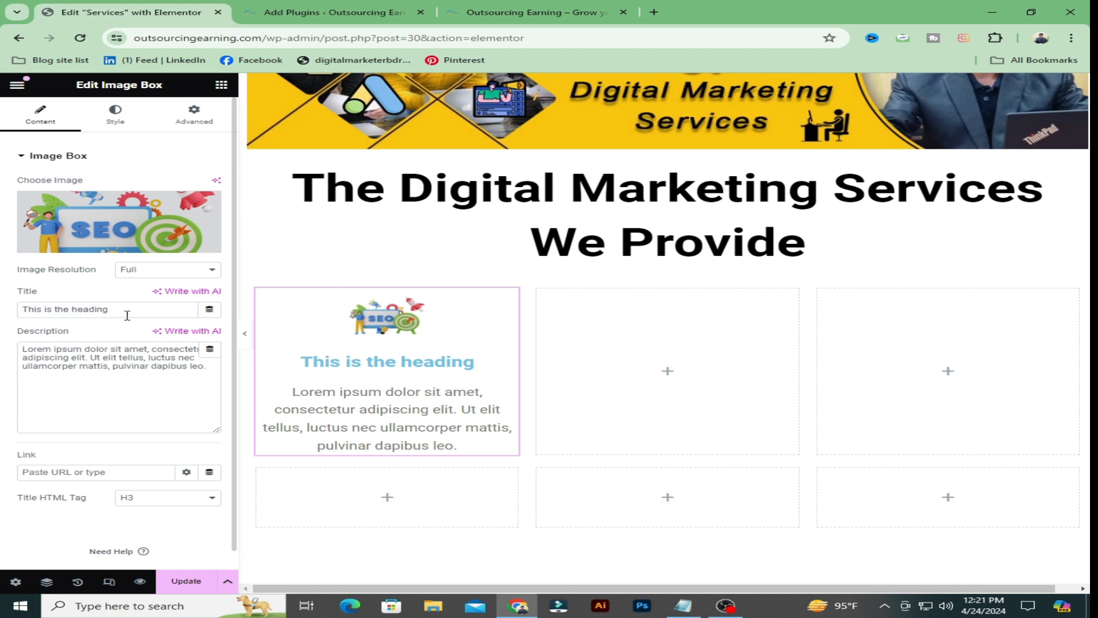
# - Replace the image box's title with "Website SEO", copied from the Notepad text
pyautogui.moveTo(126, 310); pyautogui.dragTo(3, 315)
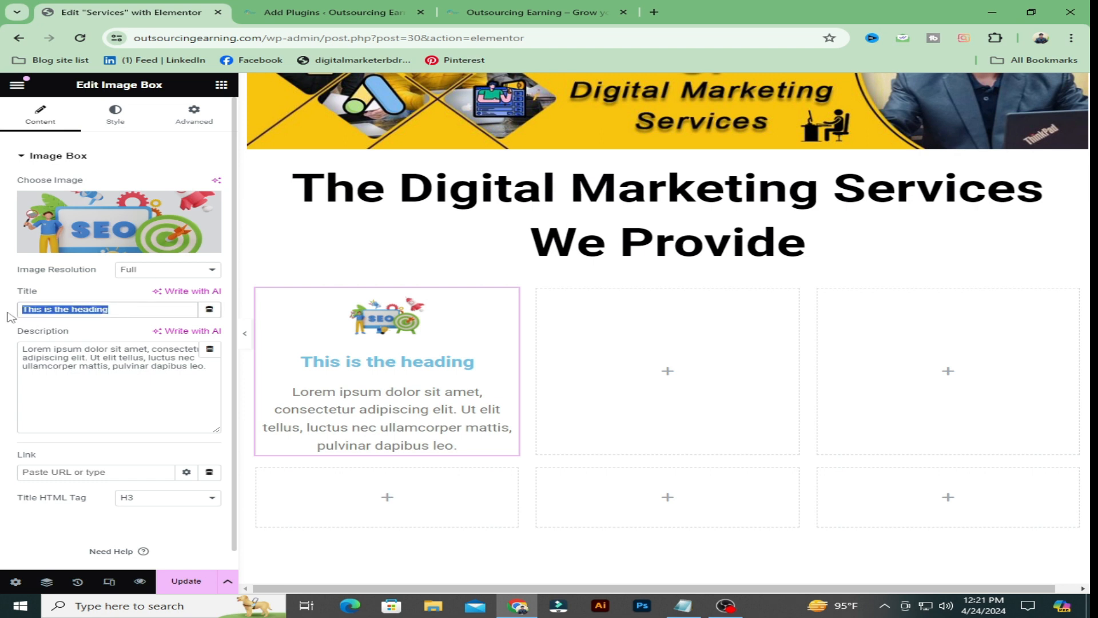
pyautogui.press('BackSpace')
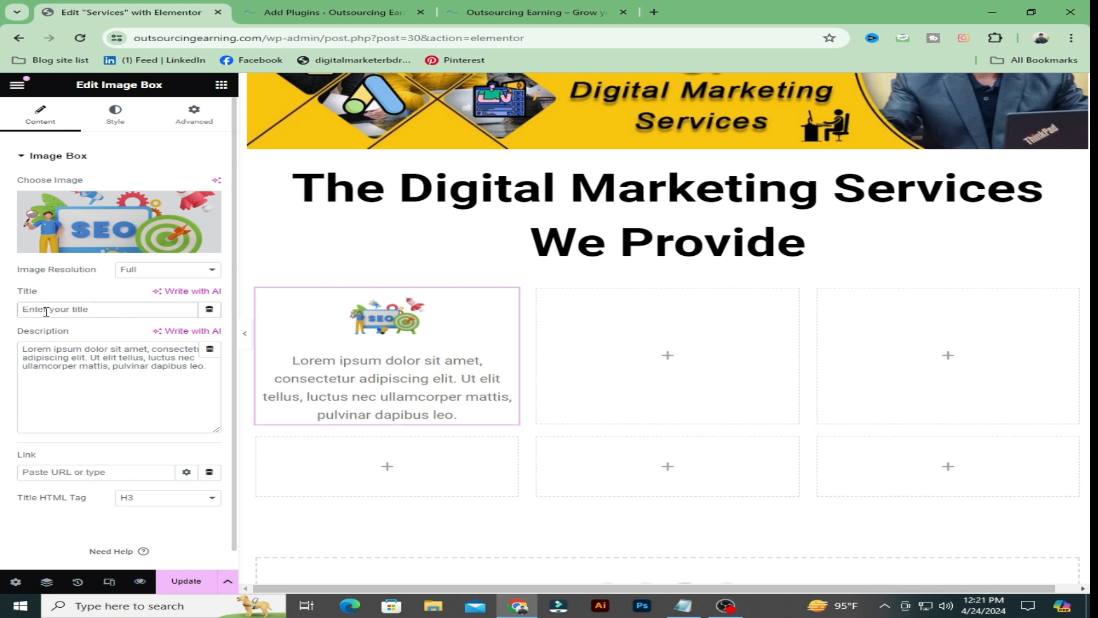
pyautogui.click(682, 606)
pyautogui.moveTo(198, 374); pyautogui.dragTo(10, 366)
pyautogui.hotkey('ctrl', 'c')
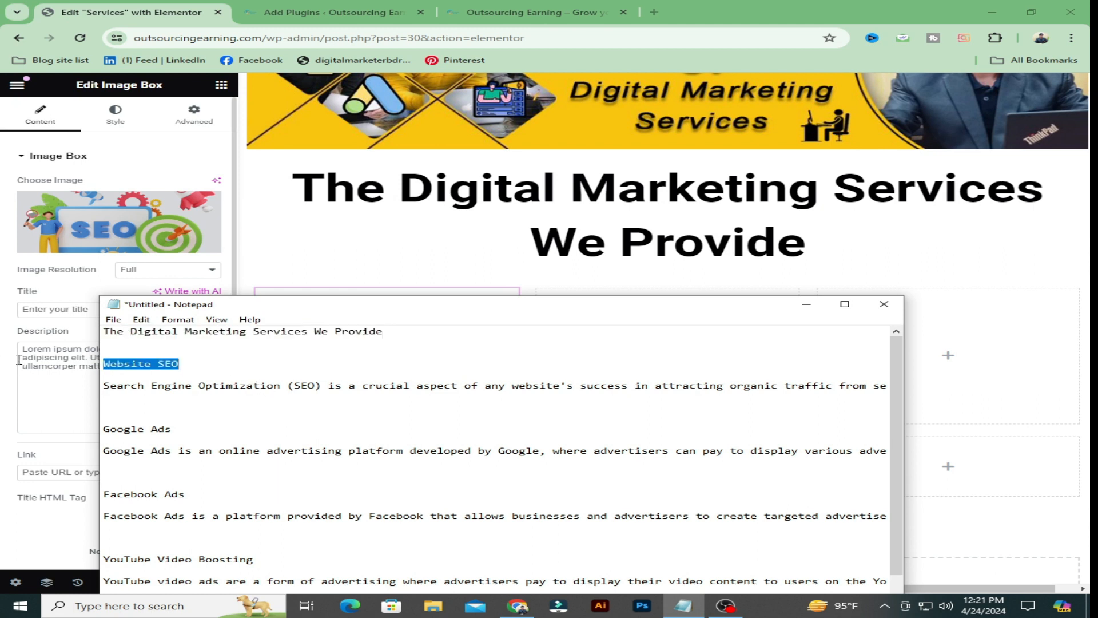
pyautogui.click(62, 310)
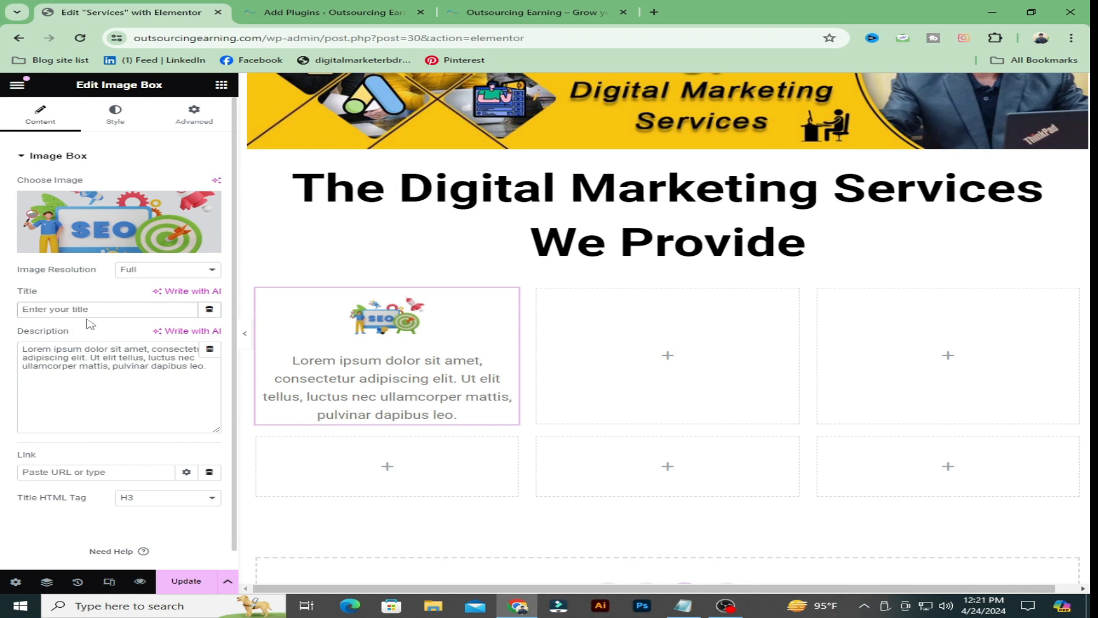
pyautogui.hotkey('ctrl', 'v')
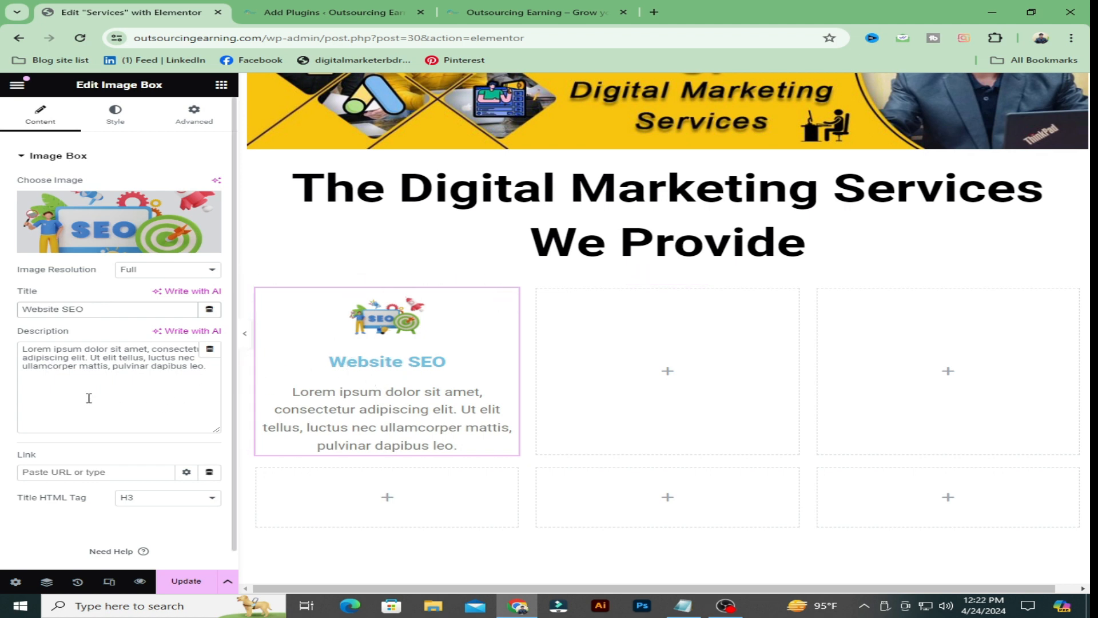
# - Replace the image box's placeholder description with the Search Engine Optimization (SEO) paragraph copied from the Notepad text
pyautogui.click(186, 377)
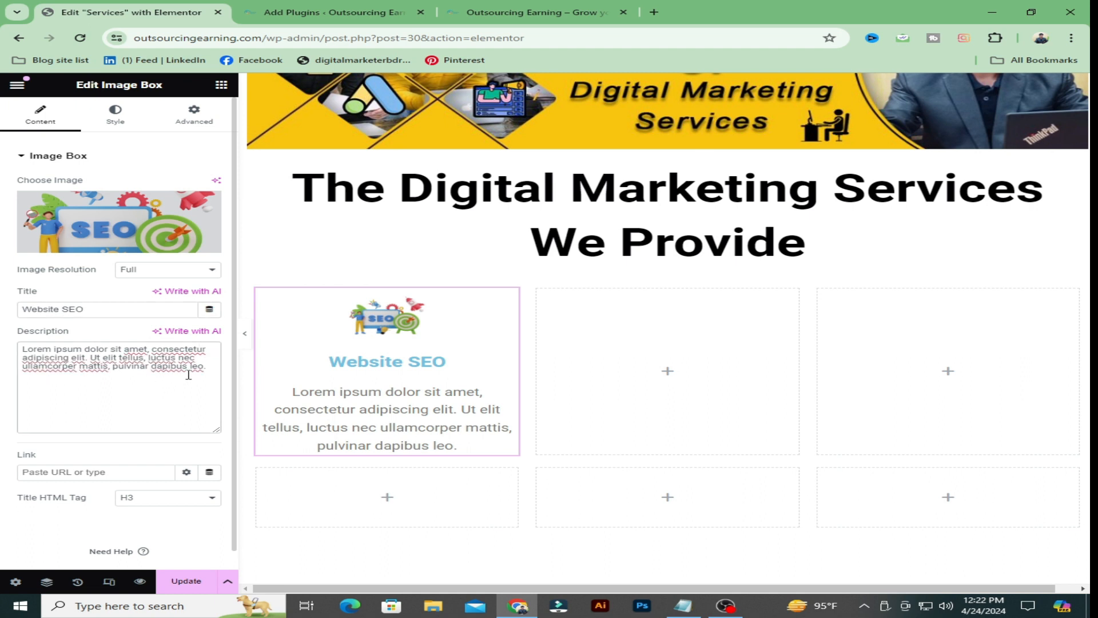
pyautogui.hotkey('ctrl', 'a')
pyautogui.press('BackSpace')
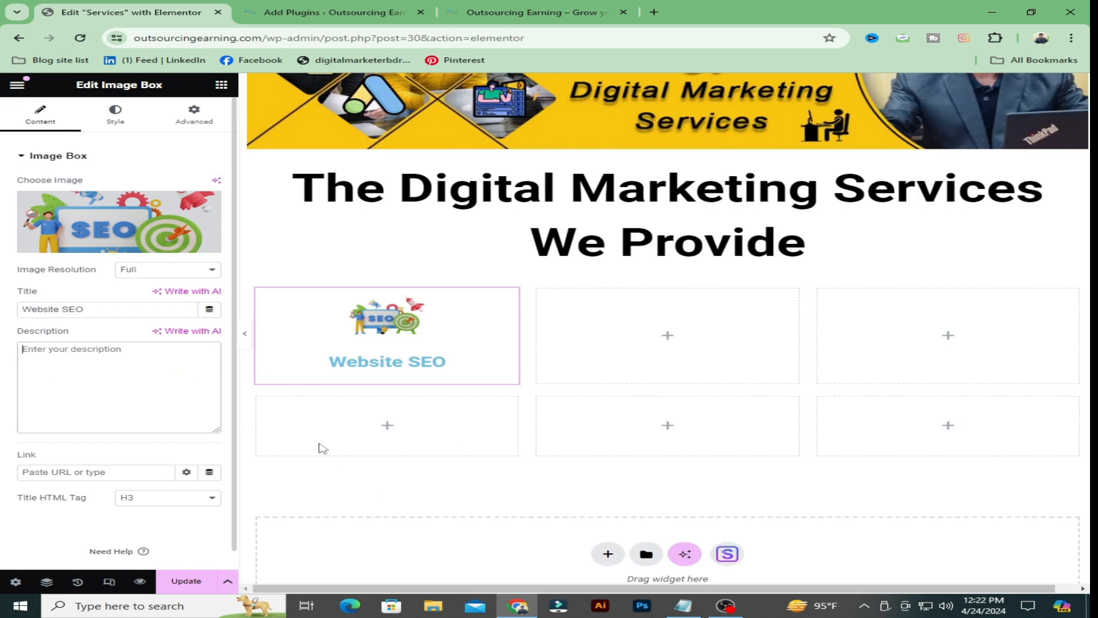
pyautogui.click(683, 605)
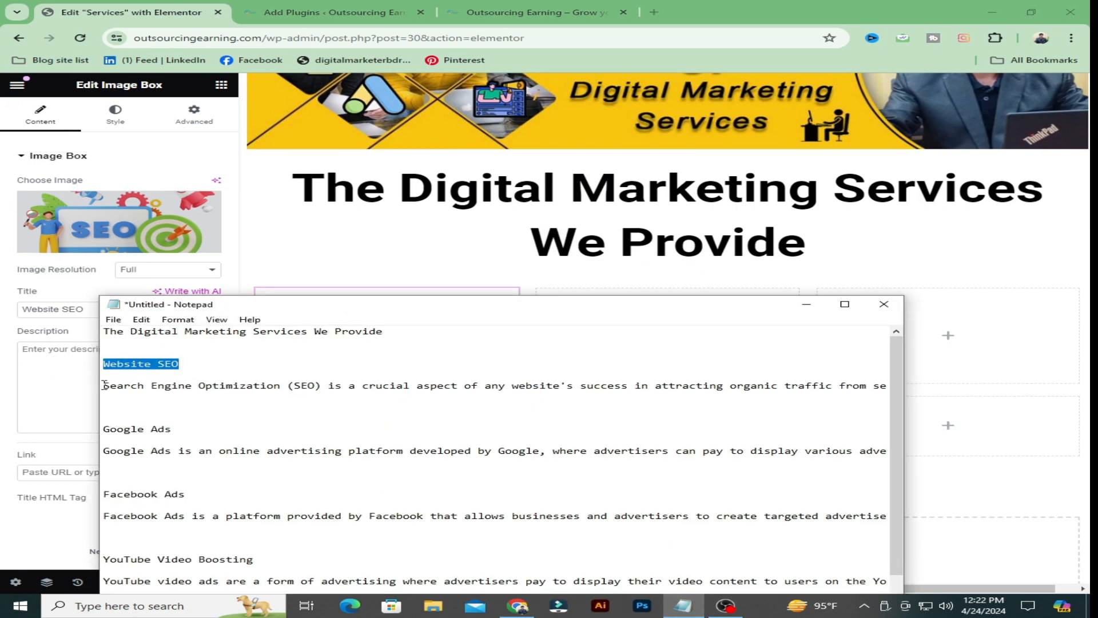
pyautogui.moveTo(104, 385); pyautogui.dragTo(1076, 383)
pyautogui.hotkey('ctrl', 'c')
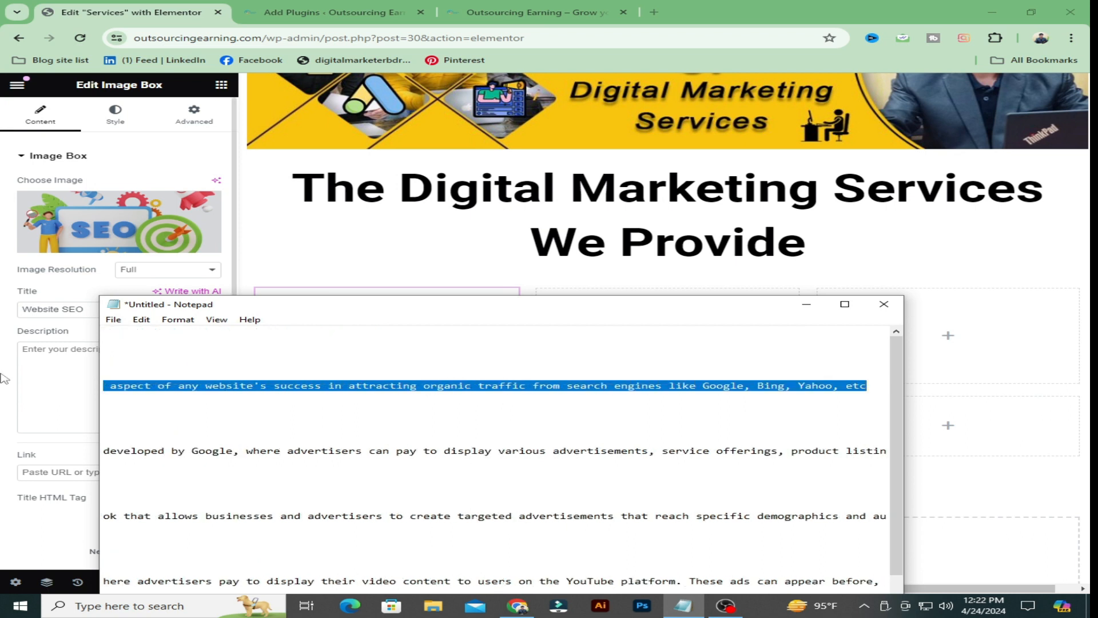
pyautogui.click(25, 373)
pyautogui.hotkey('ctrl', 'v')
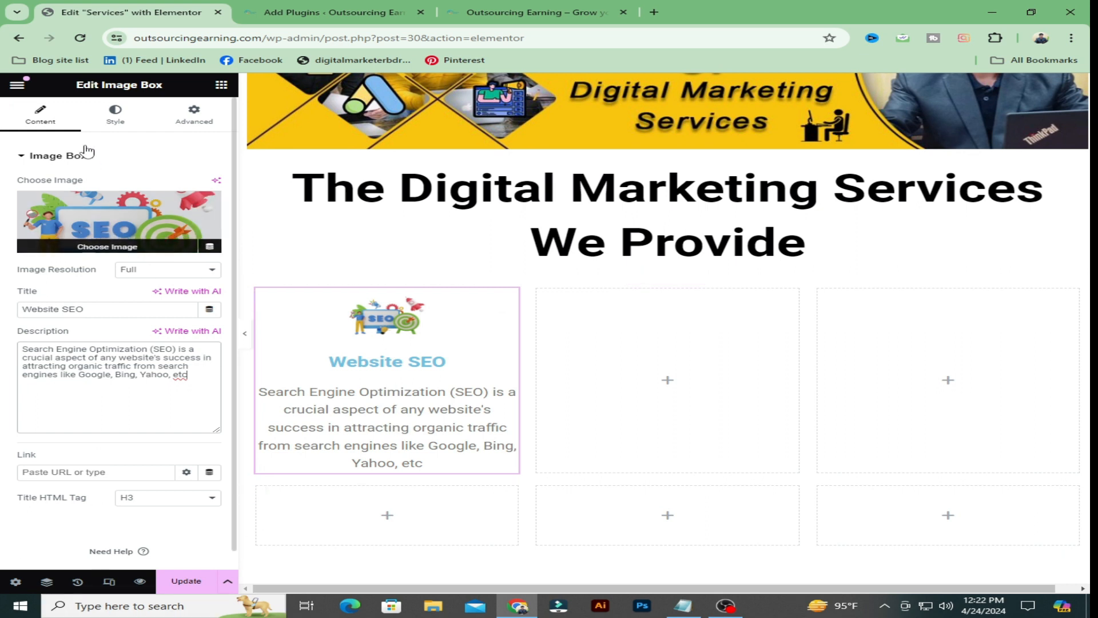
# - Set the Website SEO image box's content spacing to 0 px and its image width to 52%
pyautogui.click(115, 119)
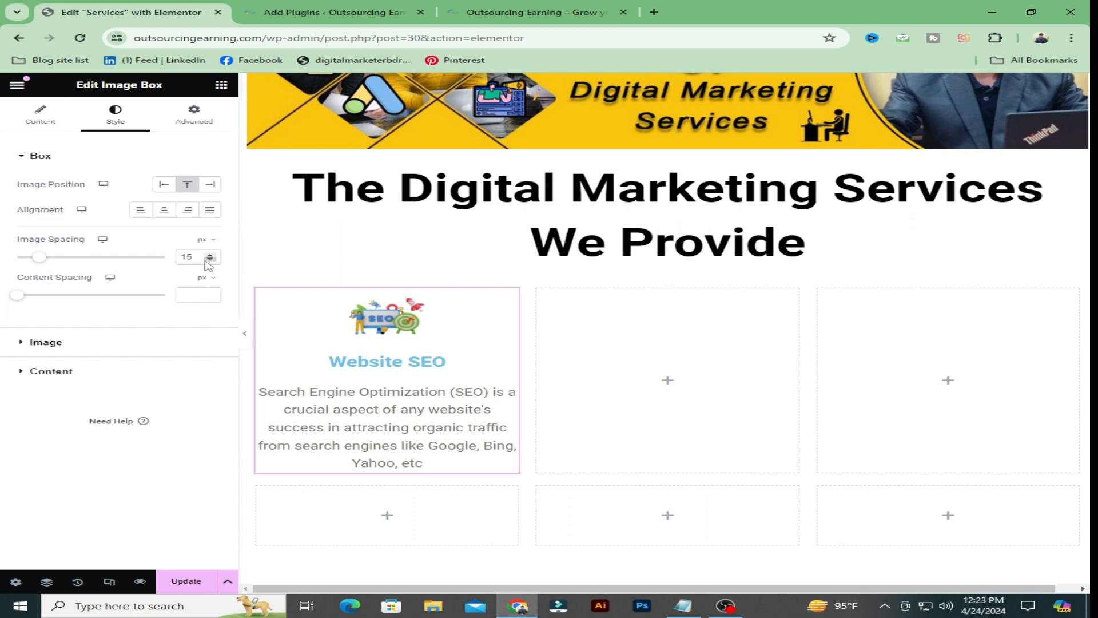
pyautogui.moveTo(38, 263)
pyautogui.mouseDown()
pyautogui.moveTo(64, 262)
pyautogui.moveTo(39, 267)
pyautogui.mouseUp()
pyautogui.moveTo(18, 297)
pyautogui.mouseDown()
pyautogui.moveTo(75, 303)
pyautogui.moveTo(18, 297)
pyautogui.mouseUp()
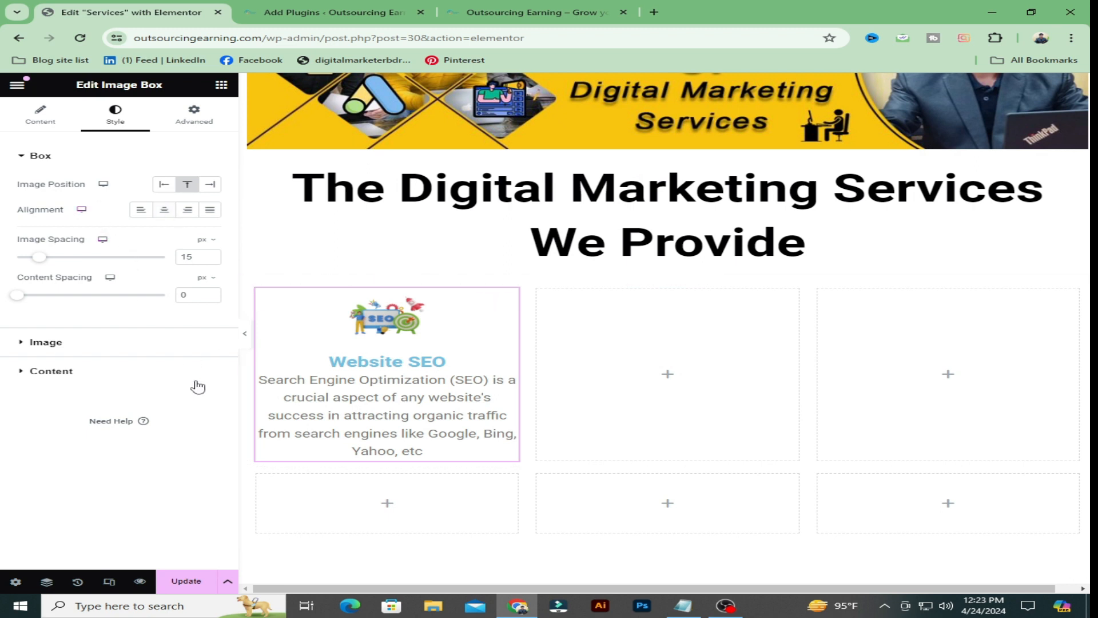
pyautogui.click(85, 350)
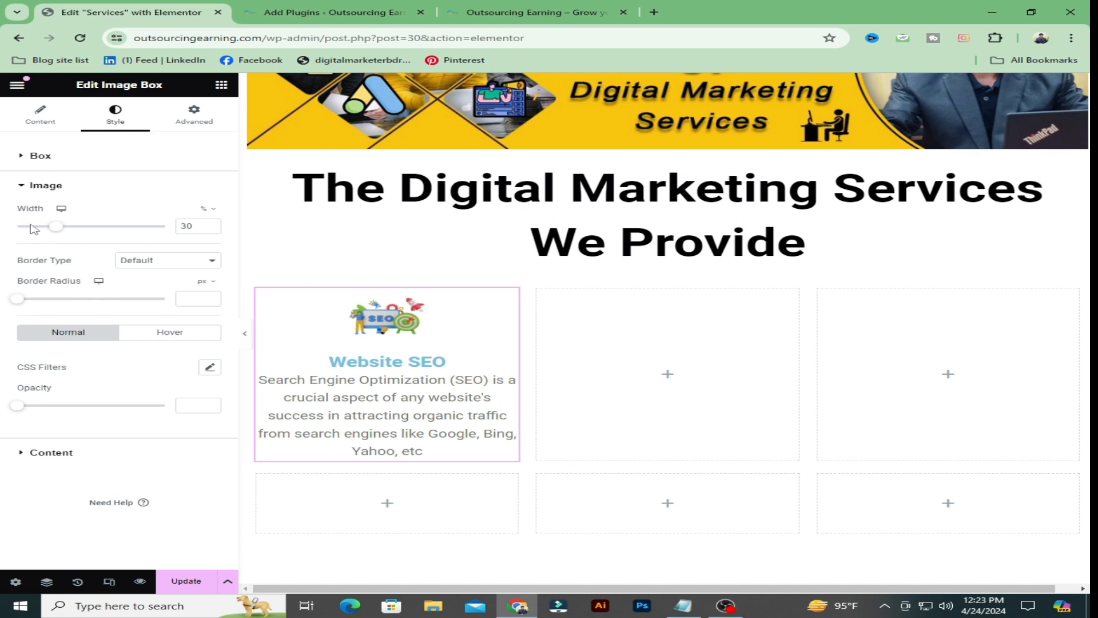
pyautogui.moveTo(56, 226); pyautogui.dragTo(94, 235)
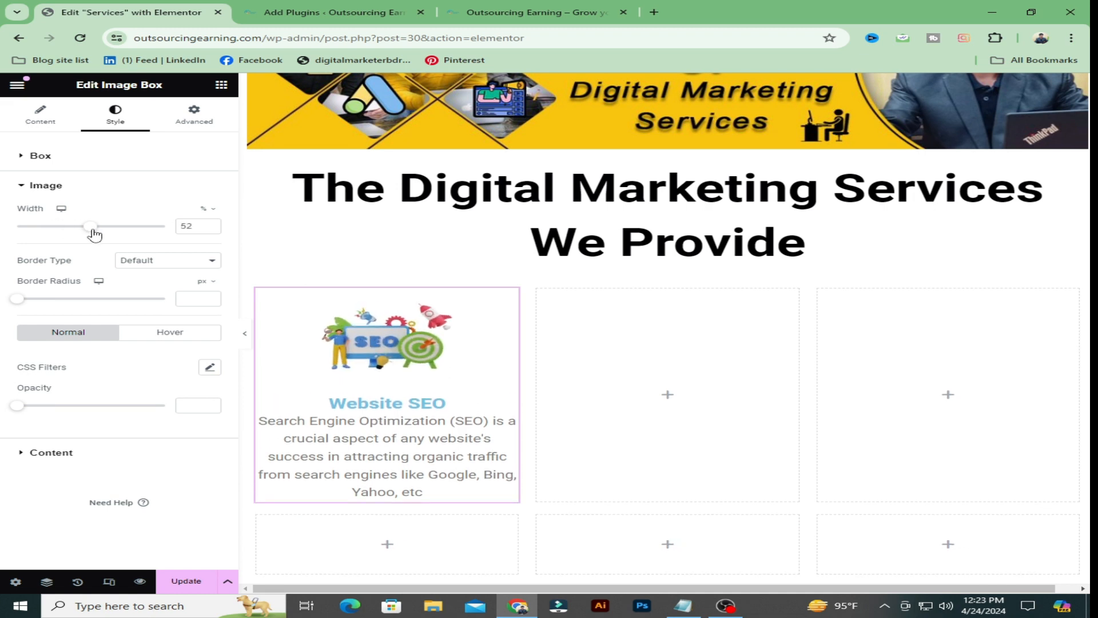
# - Set the image width of the Website SEO image box to 50%
pyautogui.moveTo(95, 234); pyautogui.dragTo(92, 234)
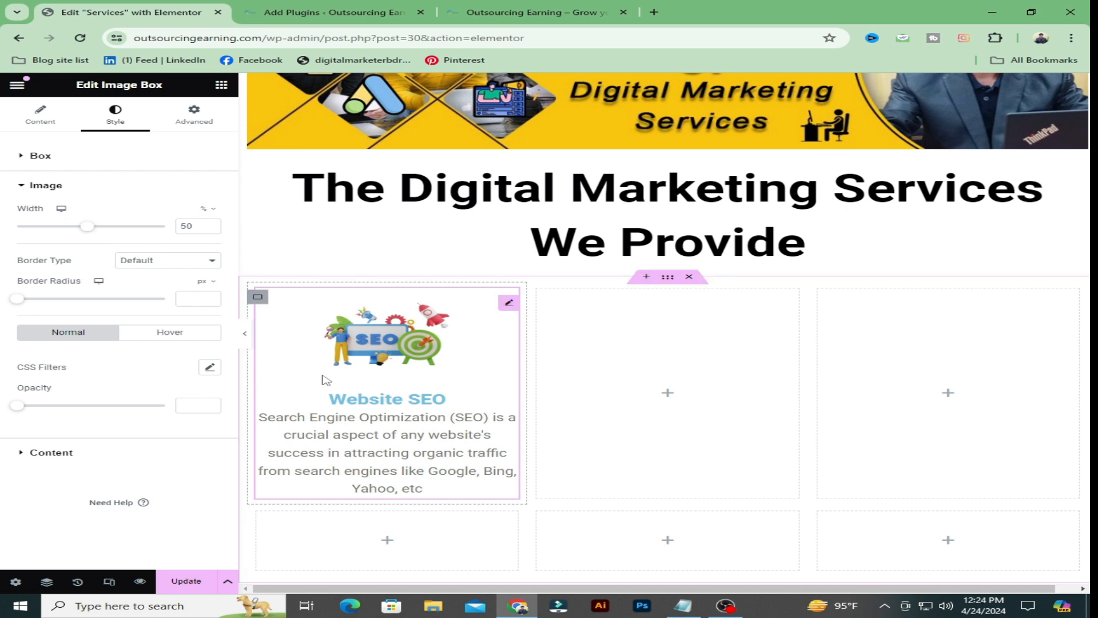
# - Try #000405 and #11AAEB as the Website SEO title color, and reset the color to its default
pyautogui.click(116, 453)
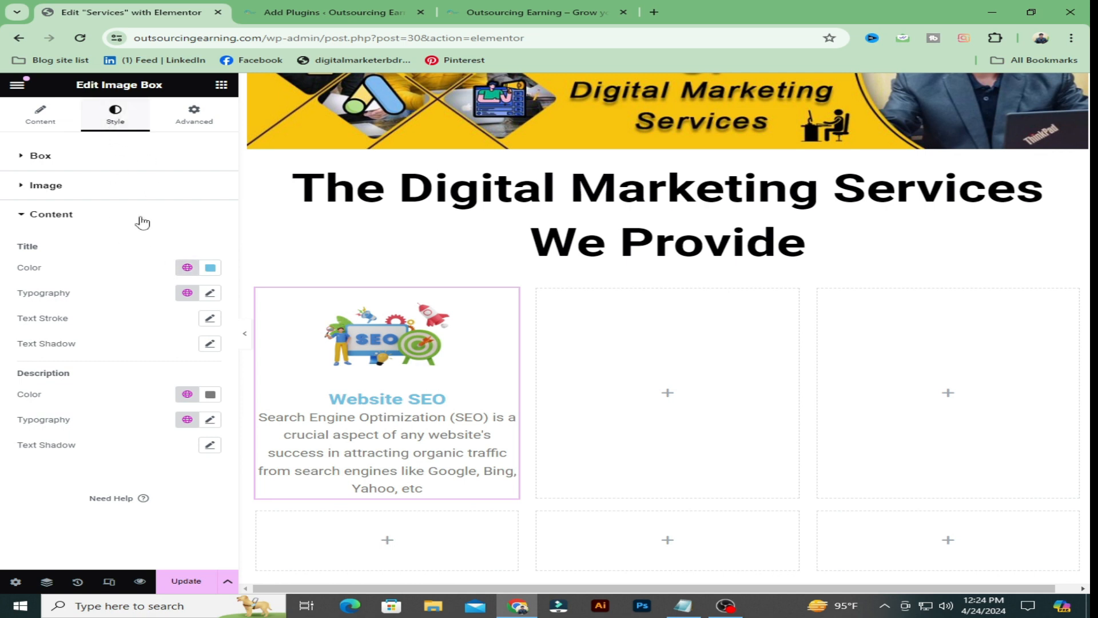
pyautogui.click(212, 269)
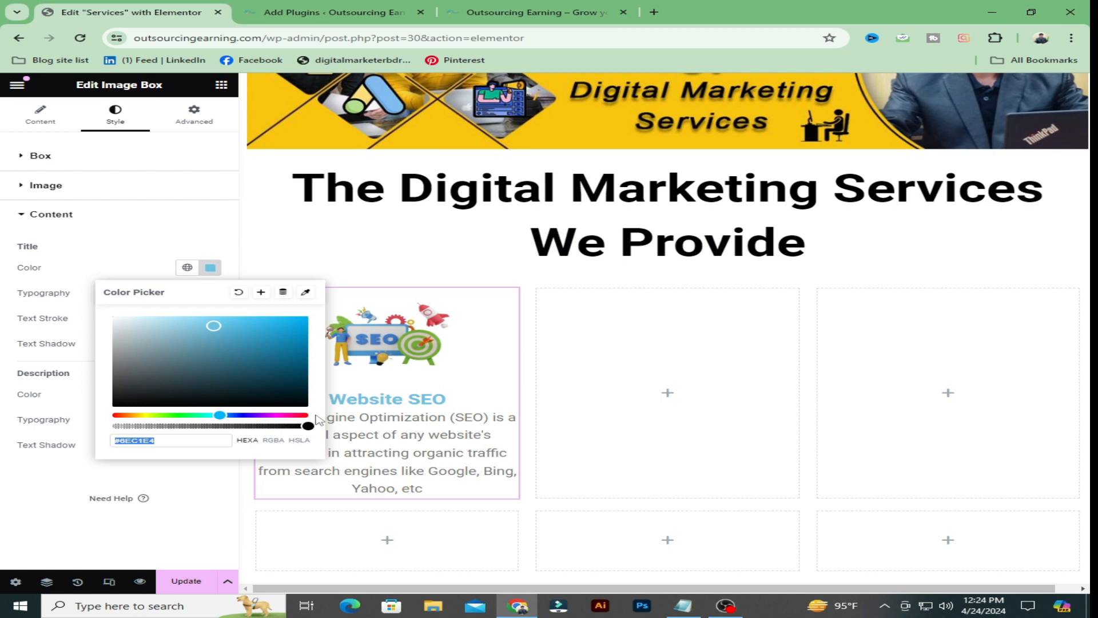
pyautogui.click(302, 404)
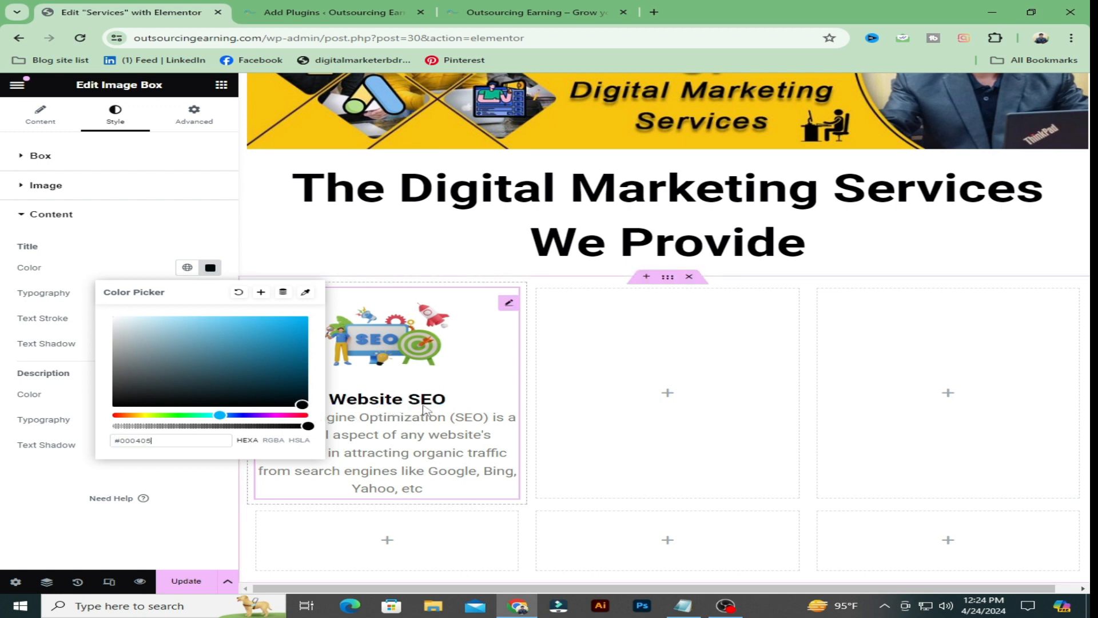
pyautogui.click(294, 323)
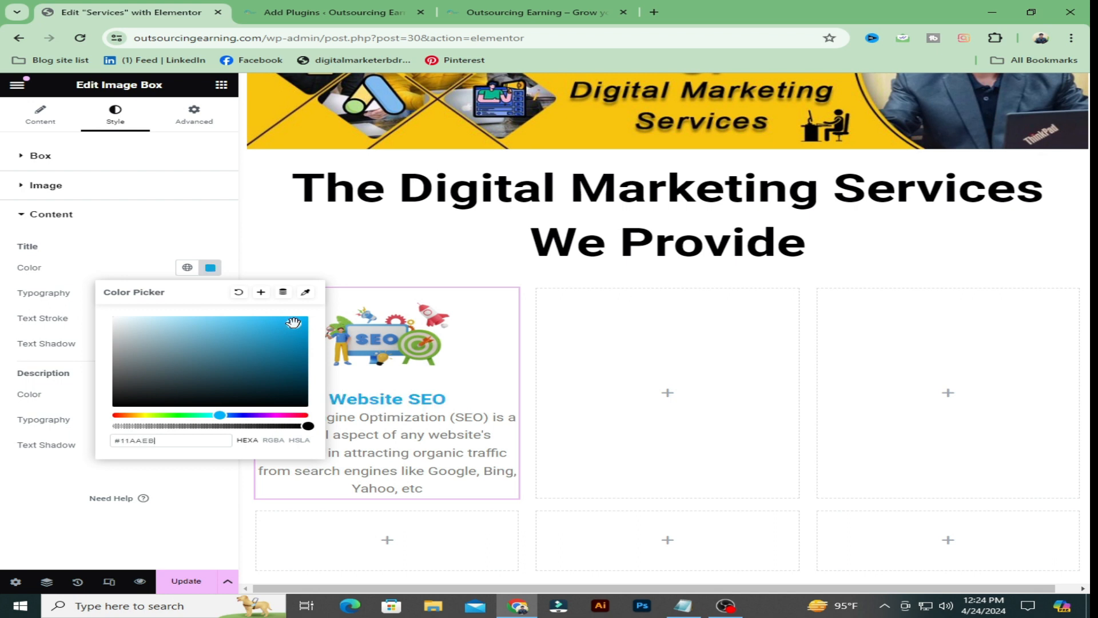
pyautogui.click(240, 293)
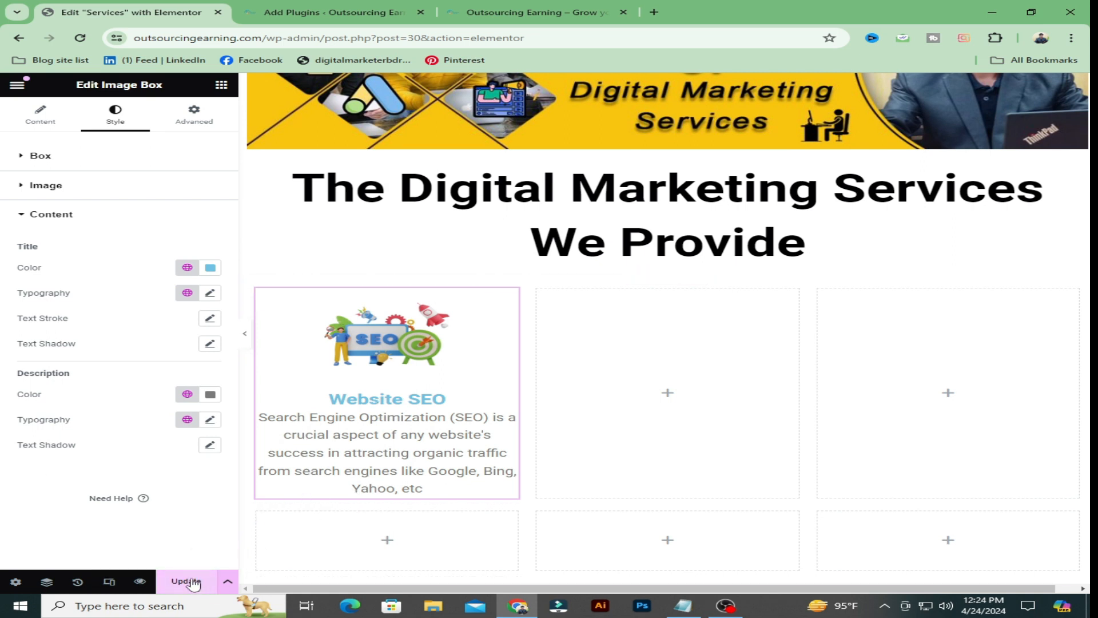
# - Give the Website SEO image box a Zoom In Up entrance animation with Fast duration, and update the page
pyautogui.click(171, 123)
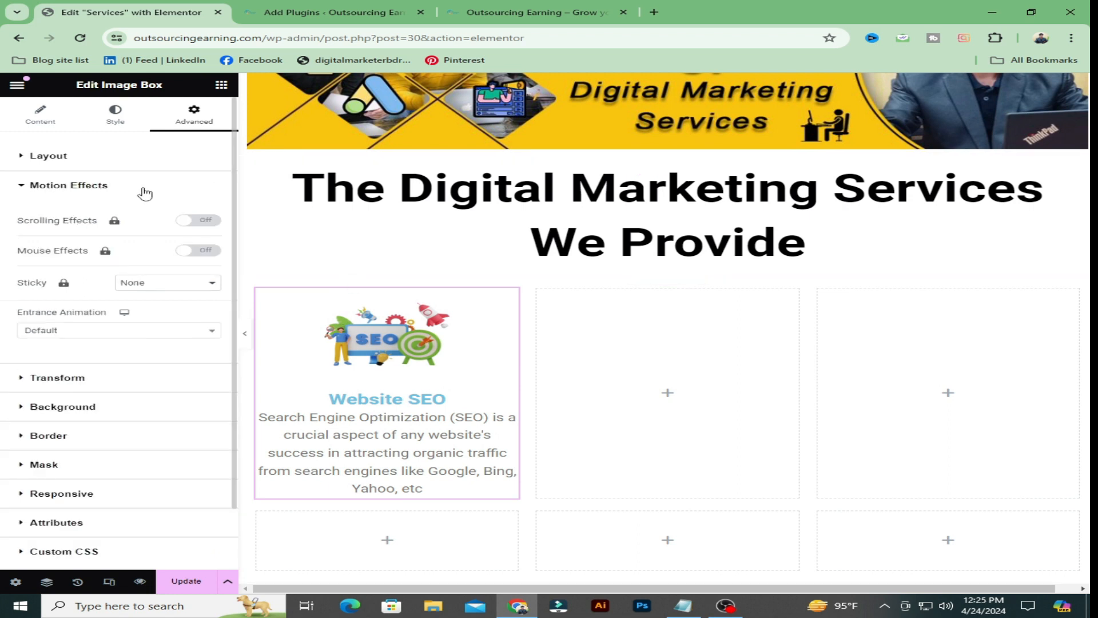
pyautogui.click(178, 334)
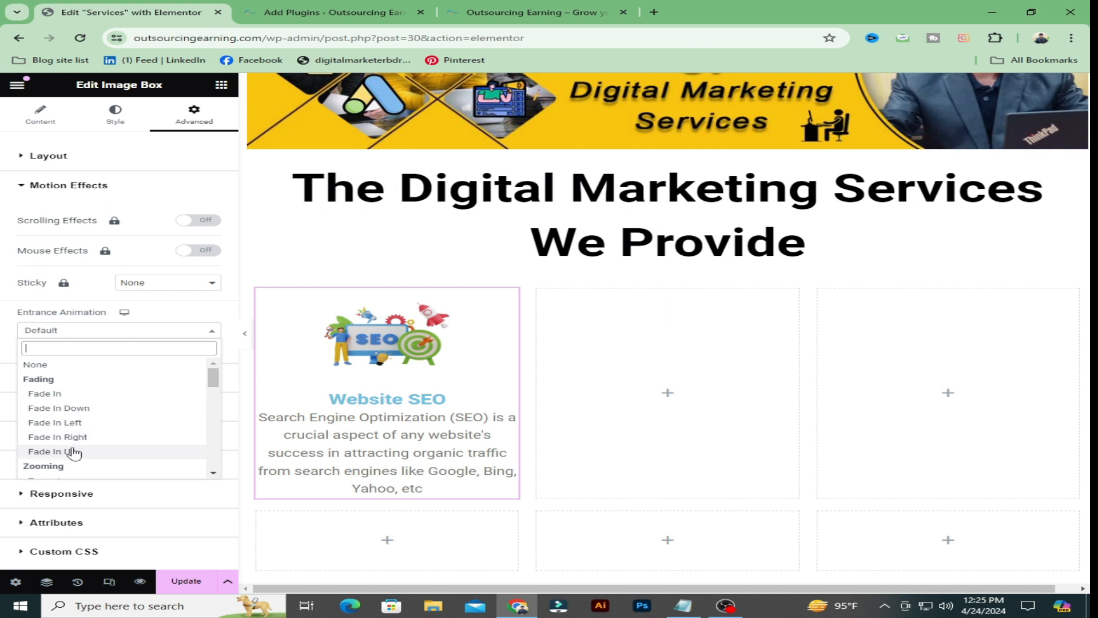
pyautogui.scroll(-5, 77, 453)
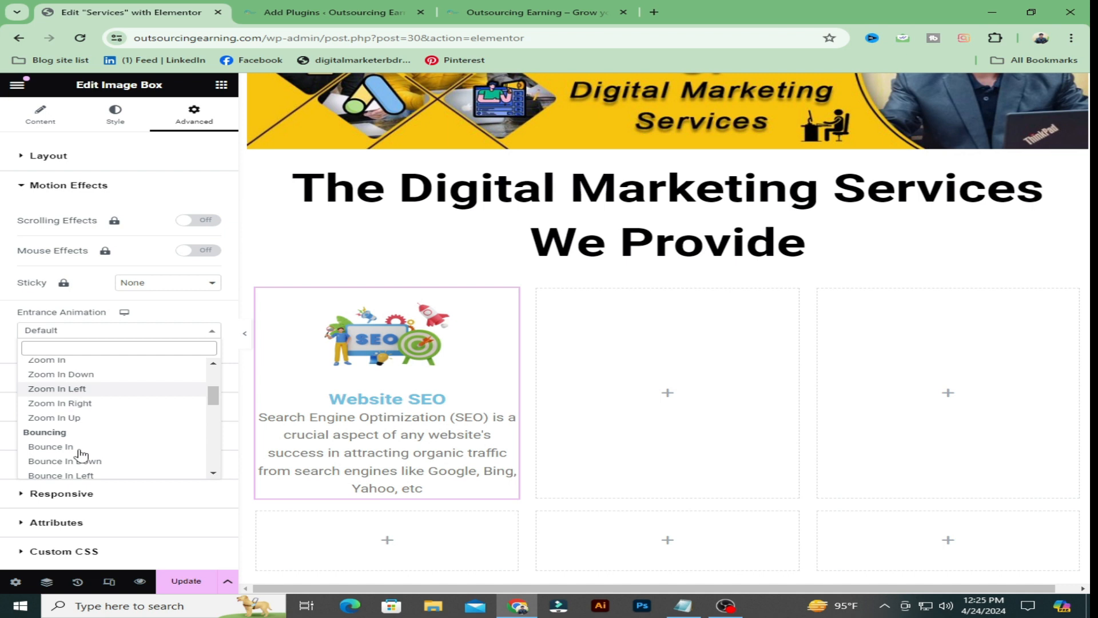
pyautogui.click(54, 417)
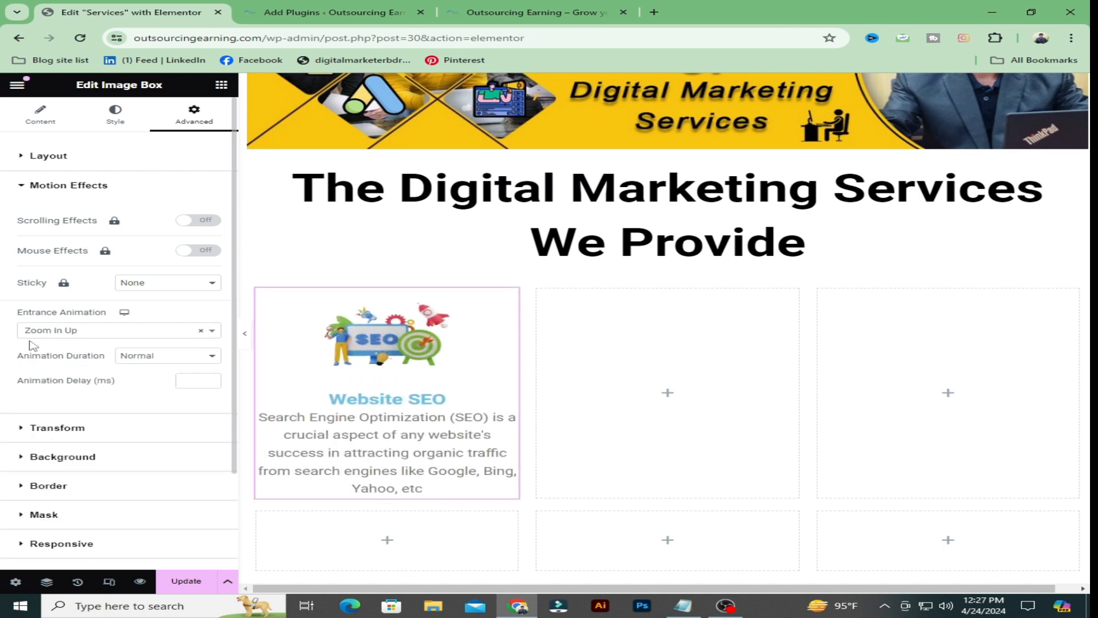
pyautogui.click(182, 359)
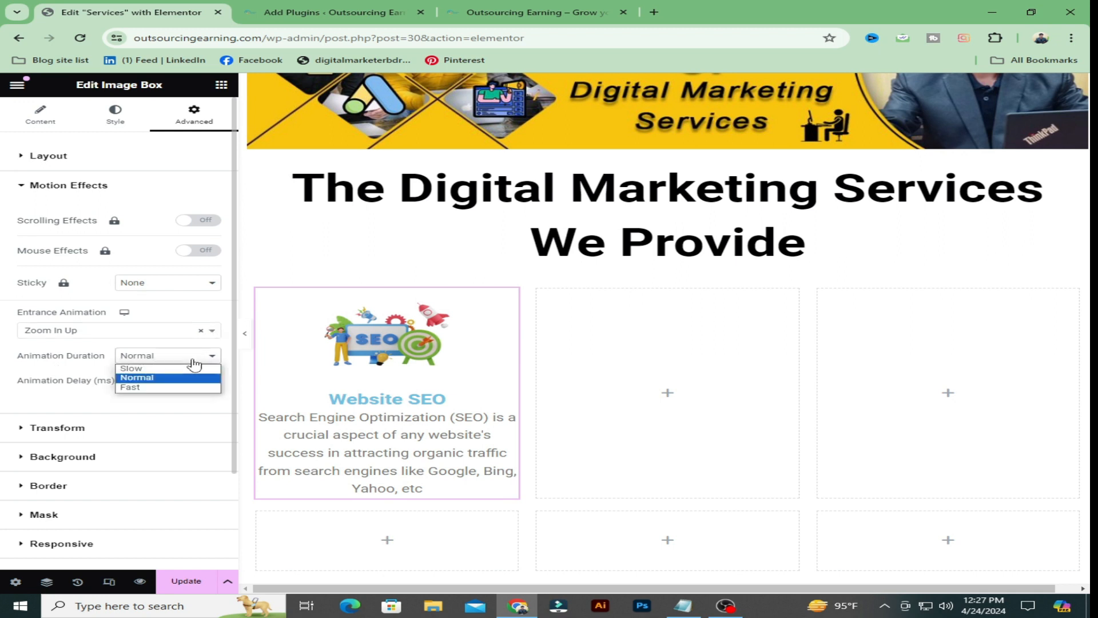
pyautogui.click(142, 388)
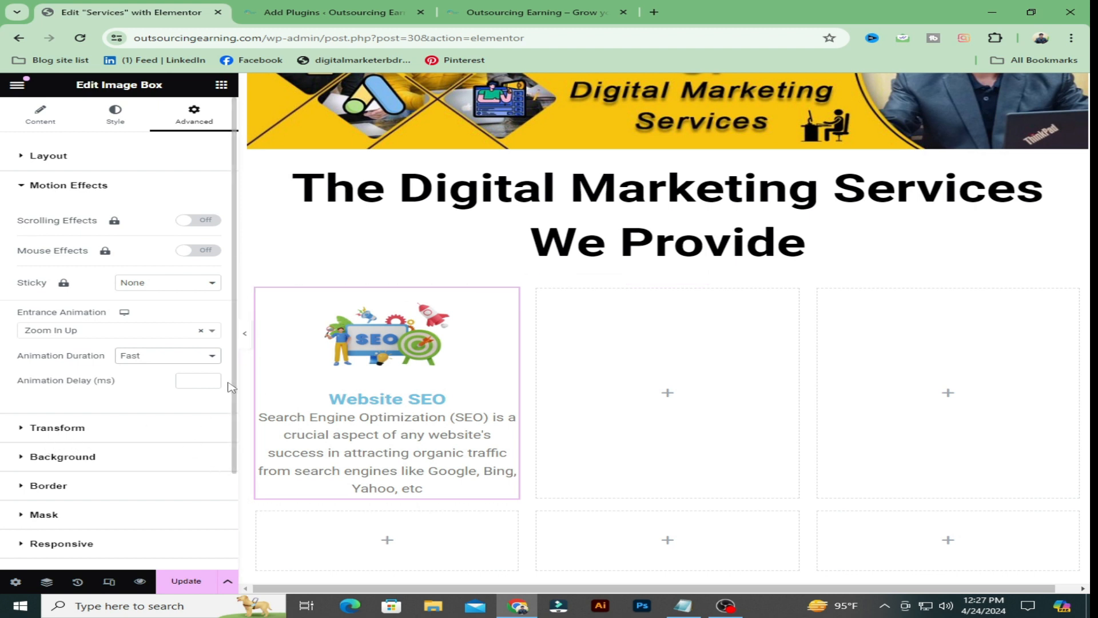
pyautogui.scroll(-1, 124, 384)
pyautogui.scroll(-1, 123, 384)
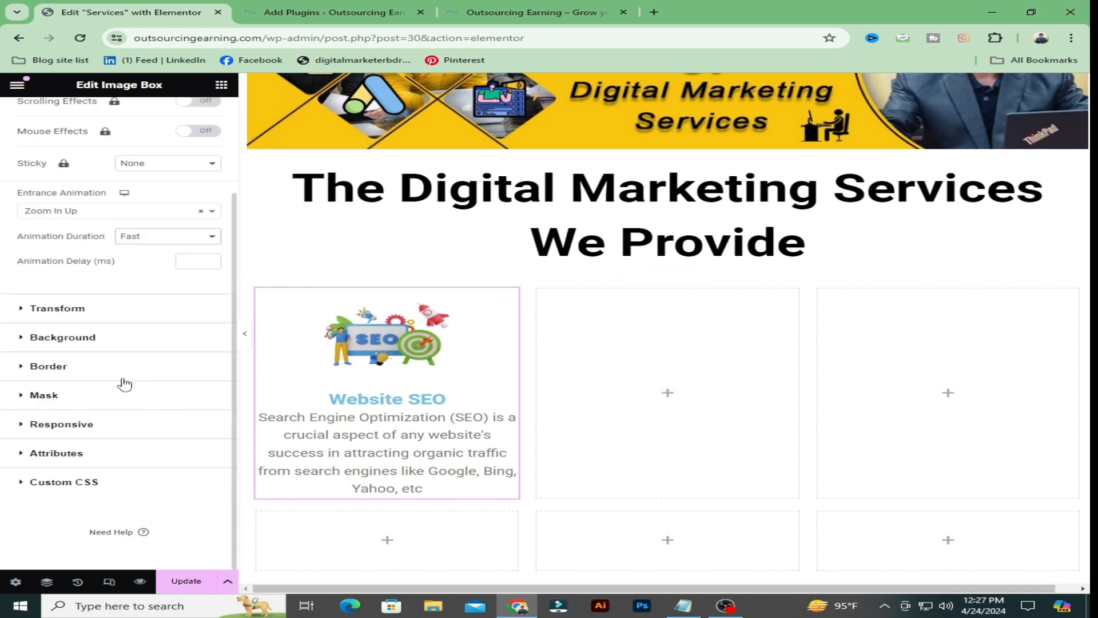
pyautogui.click(190, 593)
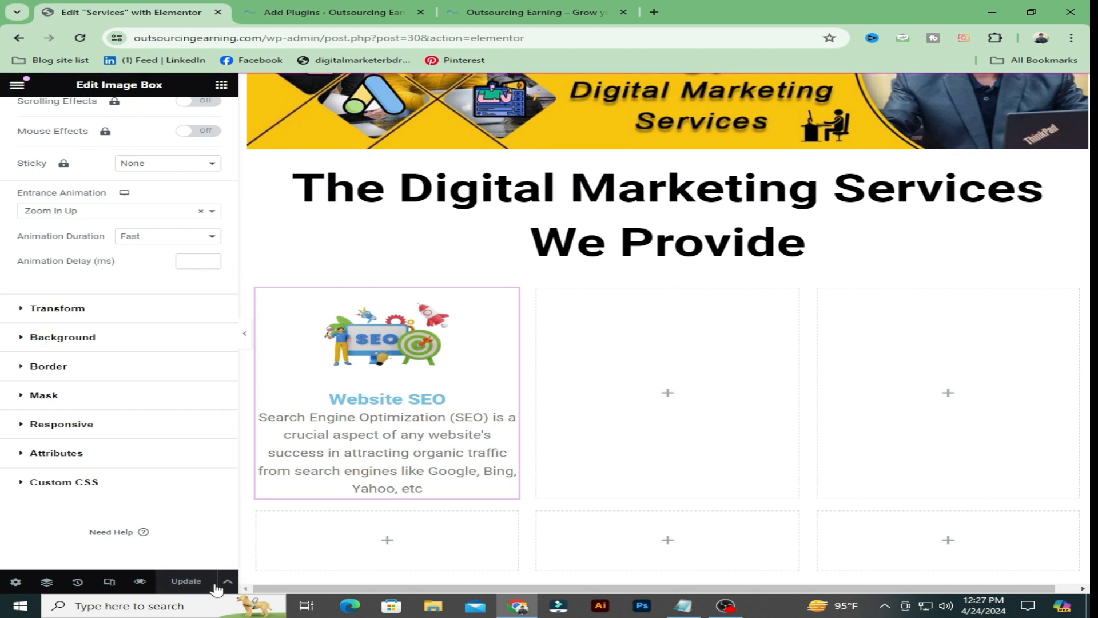
# - Add an Image Box widget to the empty grid cell beside the Website SEO box
pyautogui.scroll(1, 223, 404)
pyautogui.scroll(1, 223, 404)
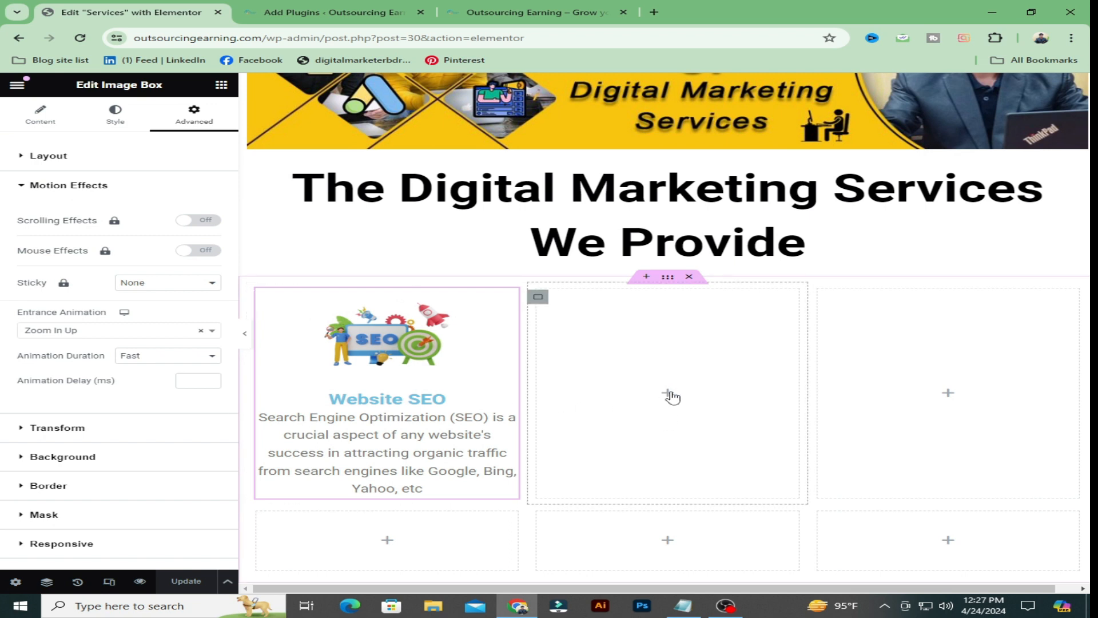
pyautogui.click(653, 397)
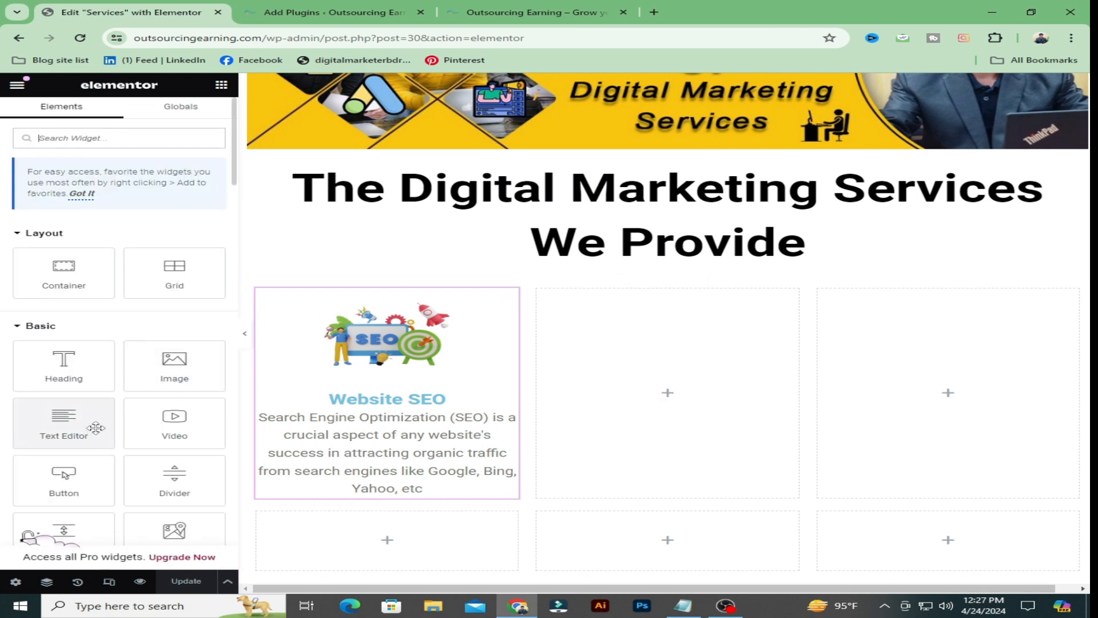
pyautogui.scroll(-15, 95, 431)
pyautogui.scroll(-8, 97, 432)
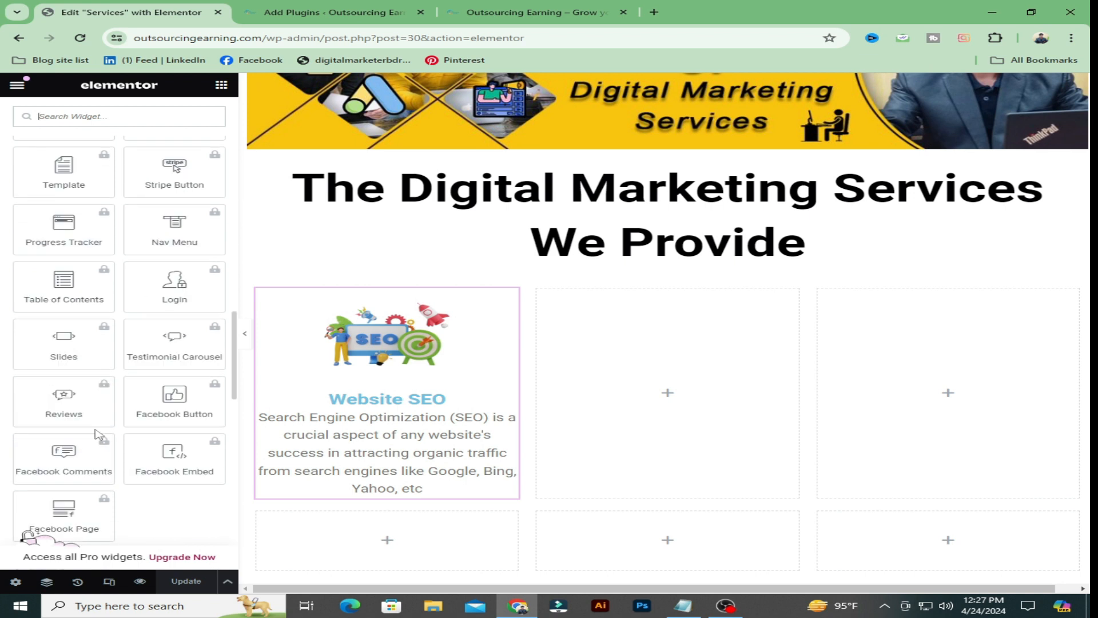
pyautogui.moveTo(83, 372); pyautogui.dragTo(618, 392)
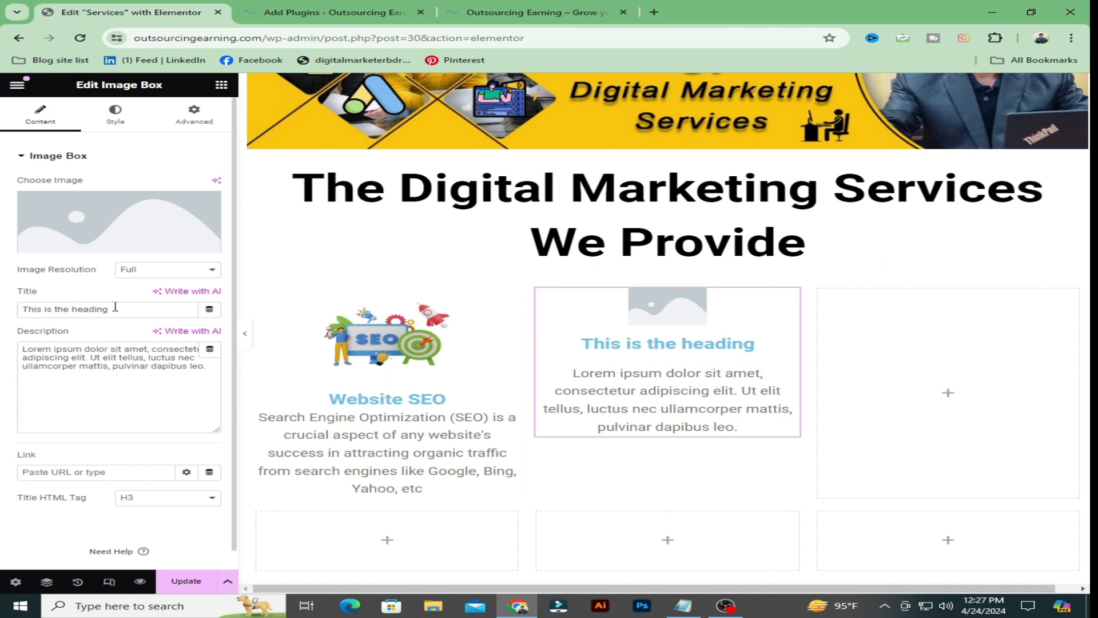
# - Replace the new image box's placeholder title with "Google Ads", copied from the Notepad text
pyautogui.moveTo(128, 309); pyautogui.dragTo(10, 310)
pyautogui.press('BackSpace')
pyautogui.click(683, 605)
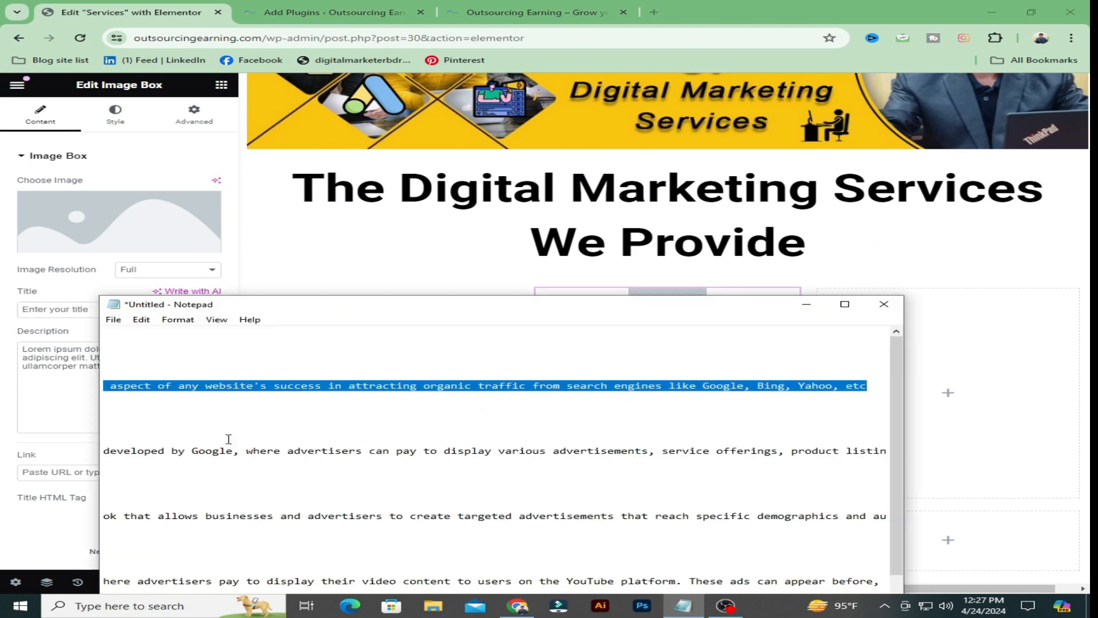
pyautogui.click(221, 417)
pyautogui.moveTo(186, 428); pyautogui.dragTo(63, 428)
pyautogui.hotkey('ctrl', 'c')
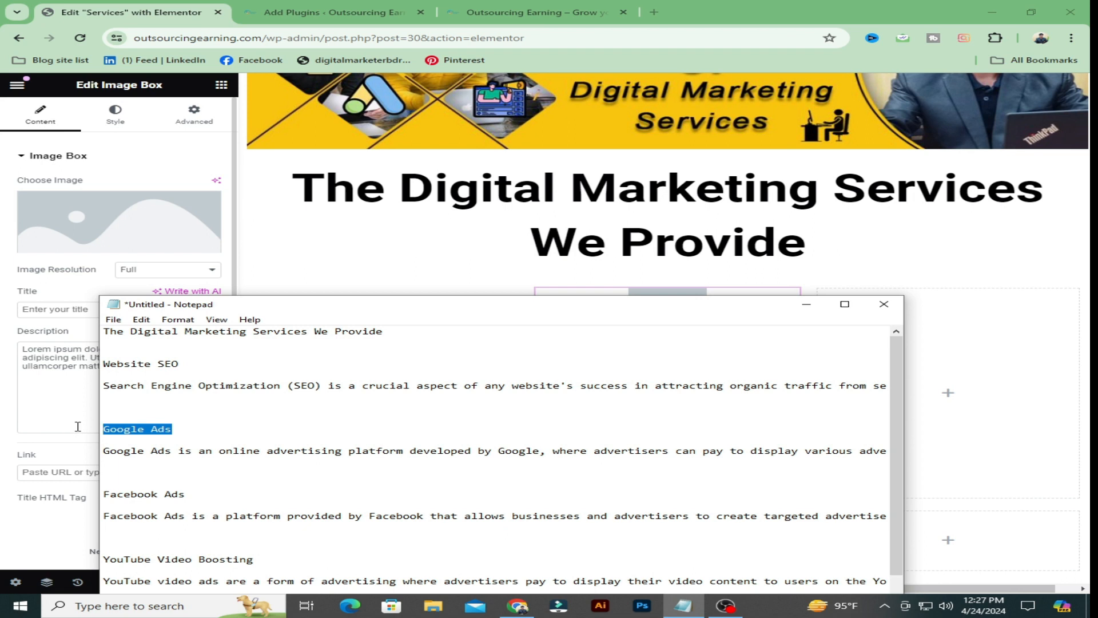
pyautogui.click(66, 309)
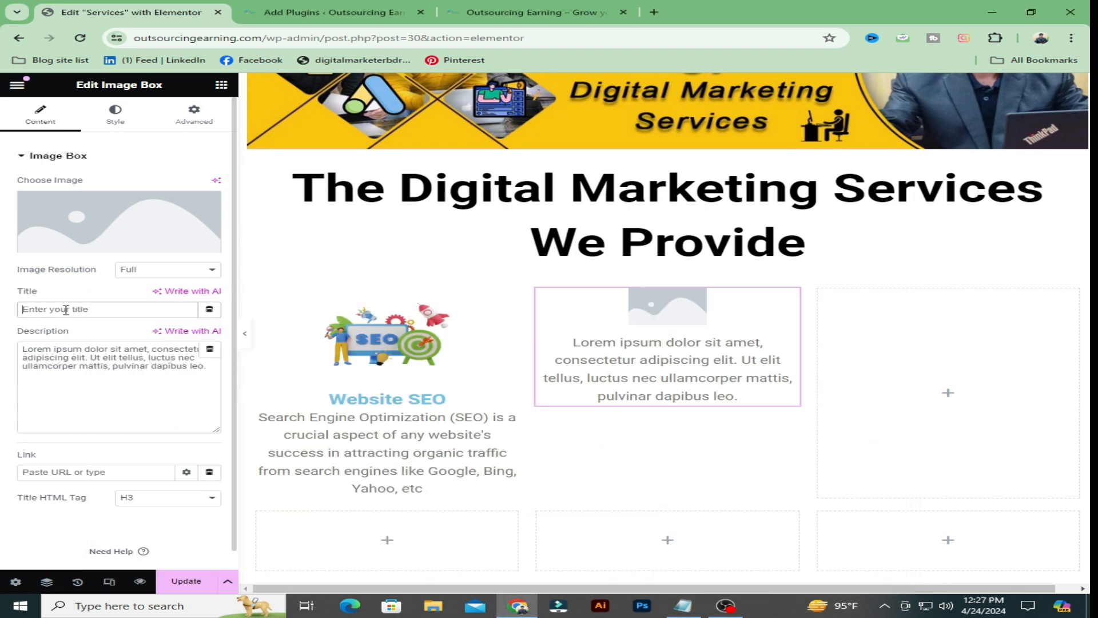
pyautogui.hotkey('ctrl', 'v')
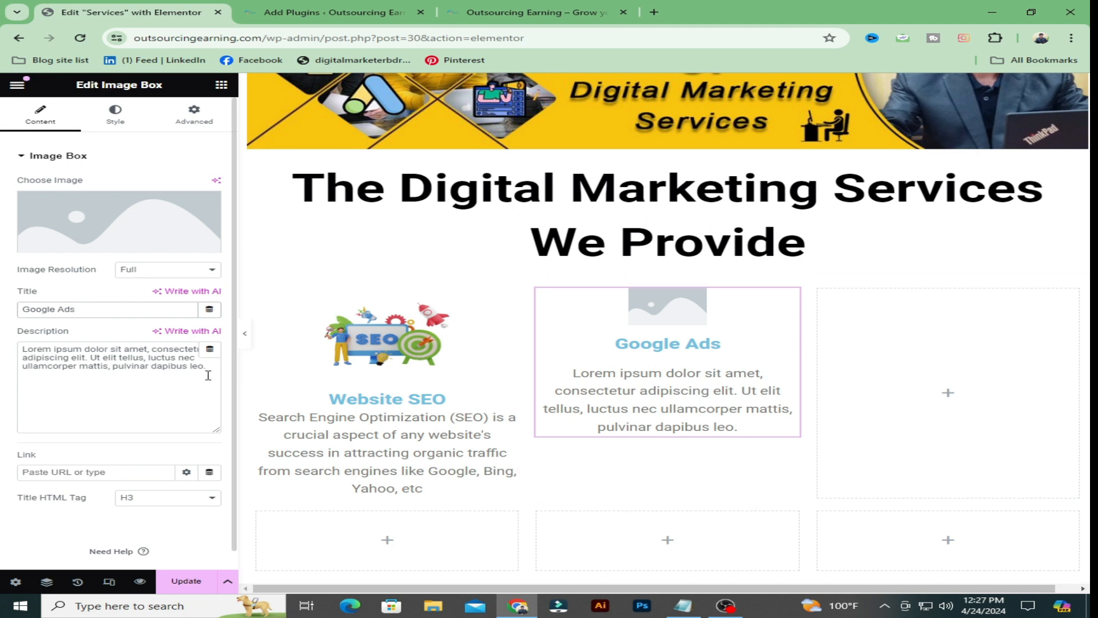
# - Replace the Google Ads image box's placeholder description with the Google Ads paragraph copied from the Notepad text
pyautogui.moveTo(206, 367); pyautogui.dragTo(165, 369)
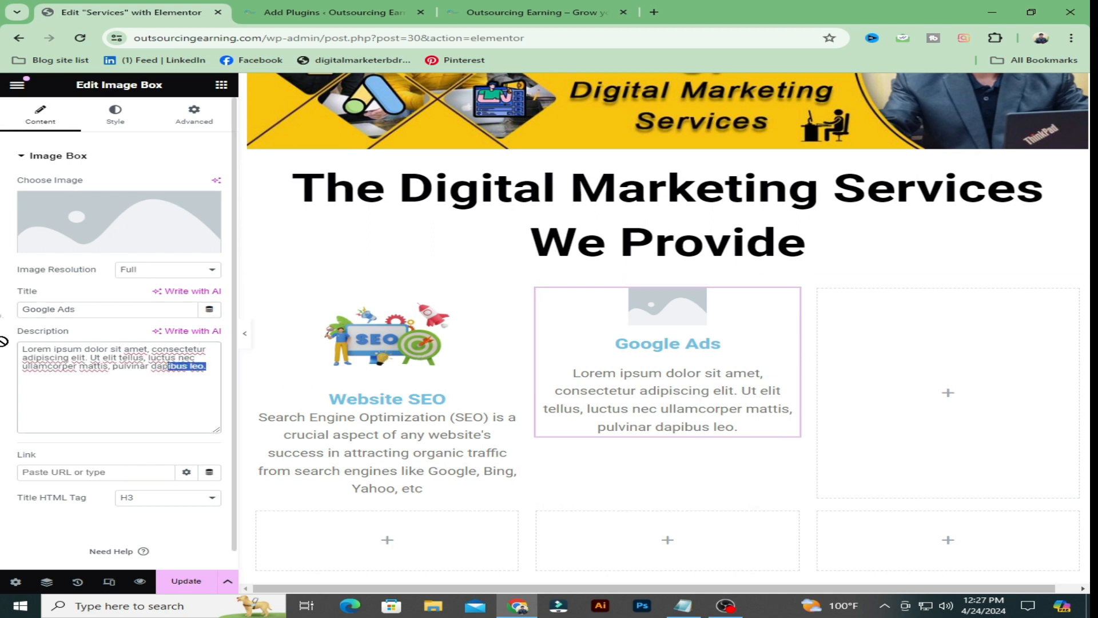
pyautogui.moveTo(199, 367); pyautogui.dragTo(3, 346)
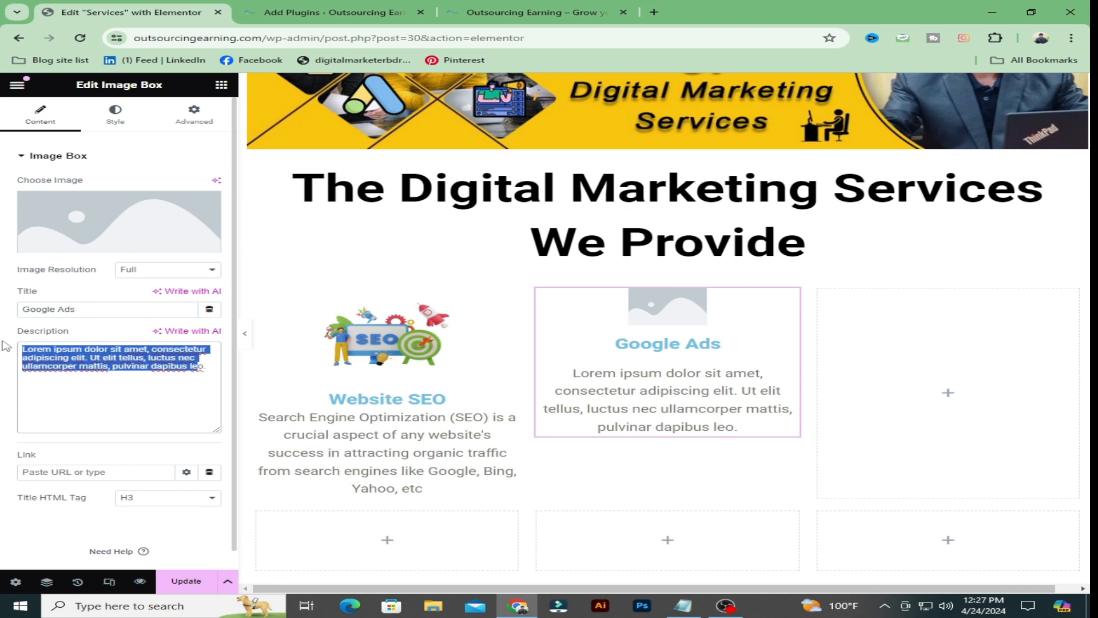
pyautogui.press('BackSpace')
pyautogui.click(670, 608)
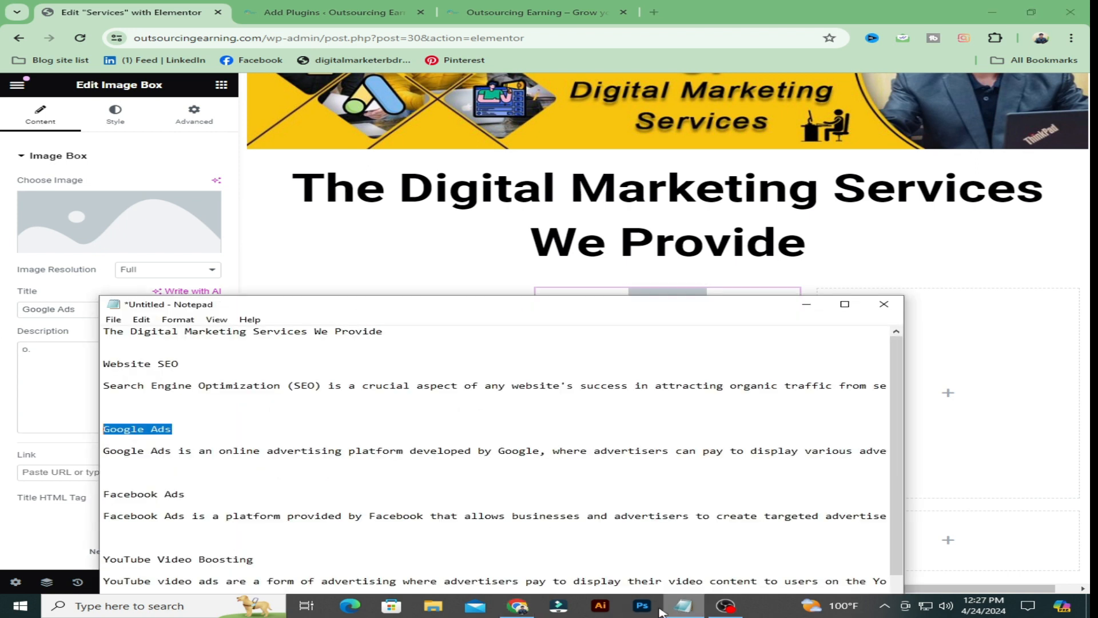
pyautogui.moveTo(105, 451); pyautogui.dragTo(1066, 454)
pyautogui.hotkey('ctrl', 'c')
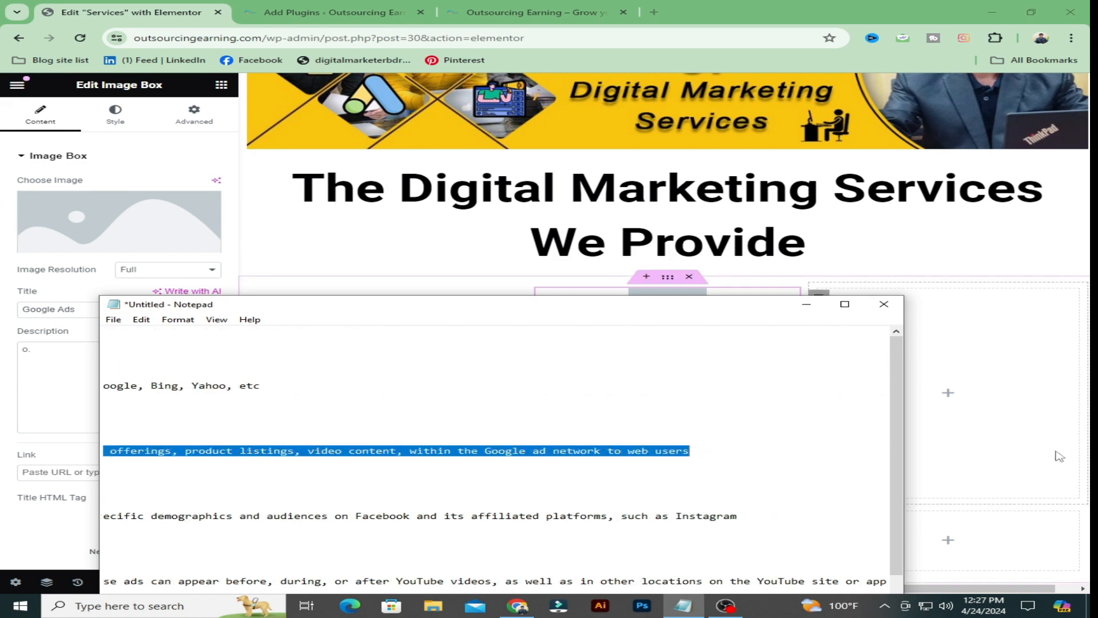
pyautogui.click(51, 379)
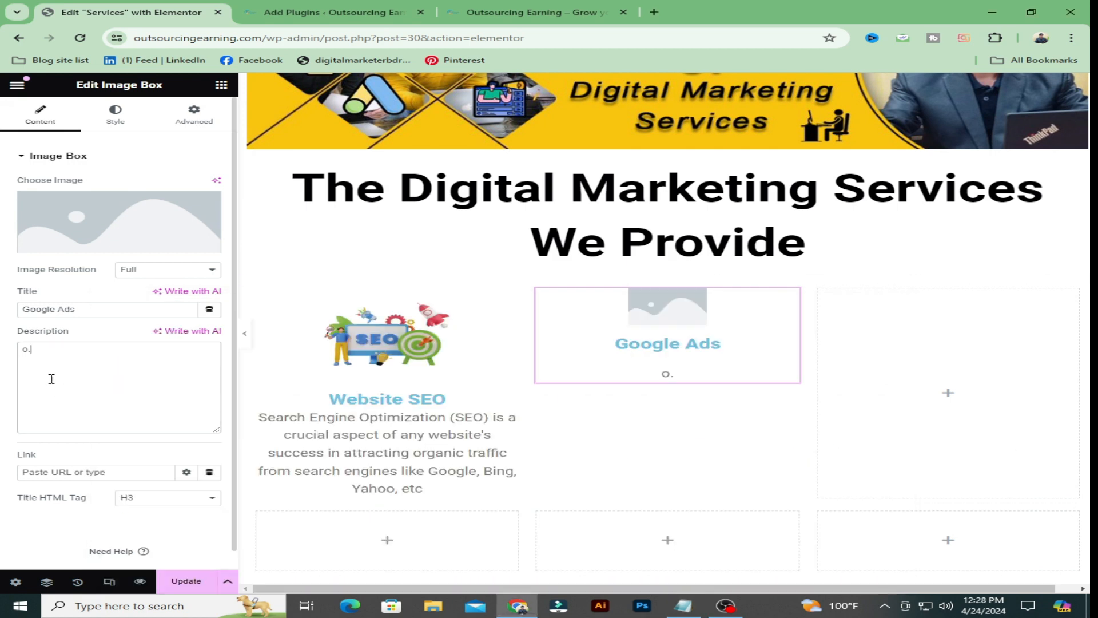
pyautogui.press('BackSpace')
pyautogui.press('BackSpace')
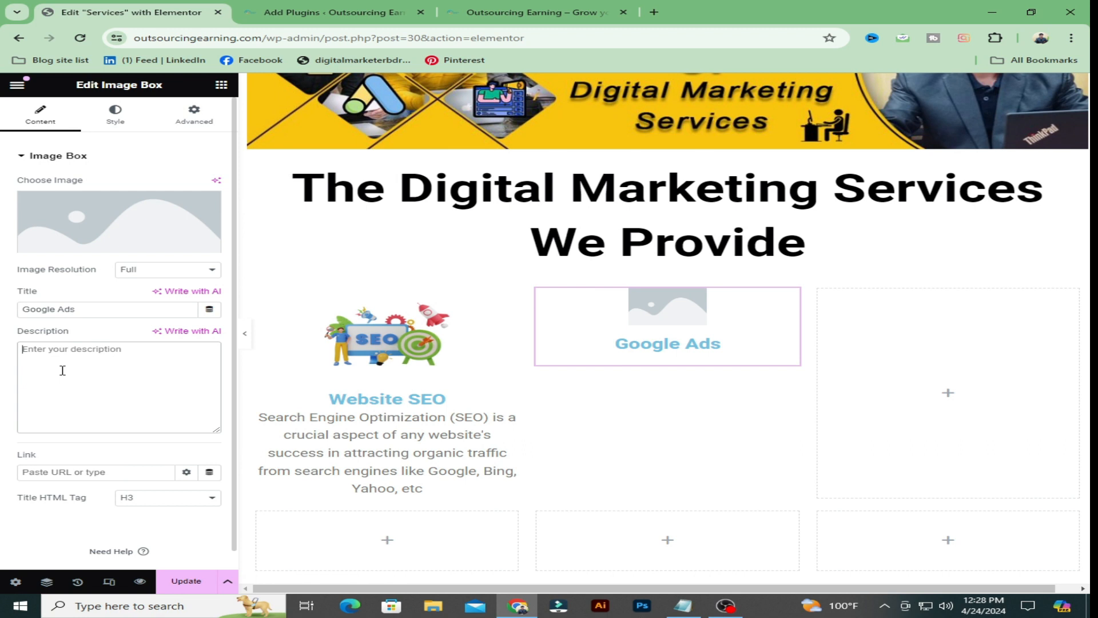
pyautogui.hotkey('ctrl', 'v')
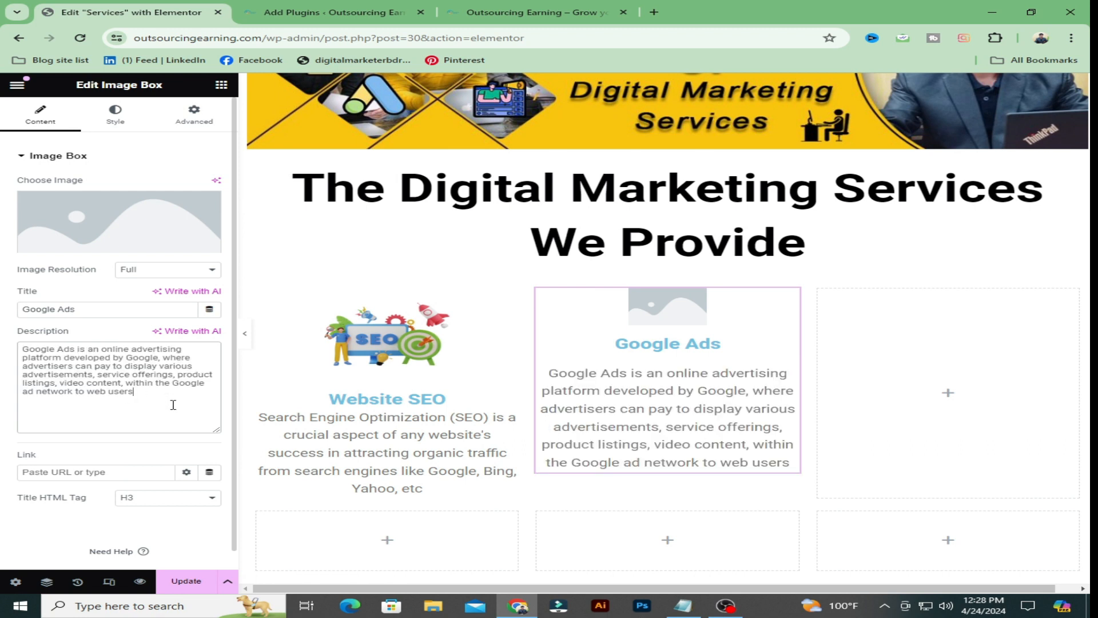
# - Set the Google Ads image box's picture to the megaphone and gears illustration digital-marketing-4.png from the media library
pyautogui.click(109, 249)
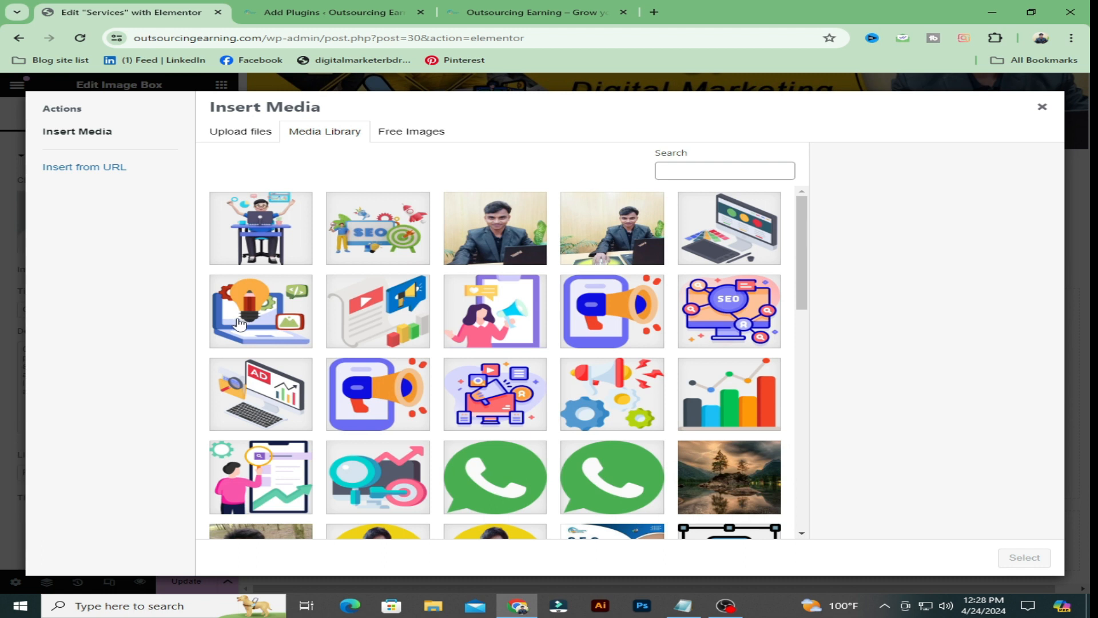
pyautogui.scroll(-1, 538, 410)
pyautogui.scroll(-3, 538, 410)
pyautogui.scroll(4, 538, 409)
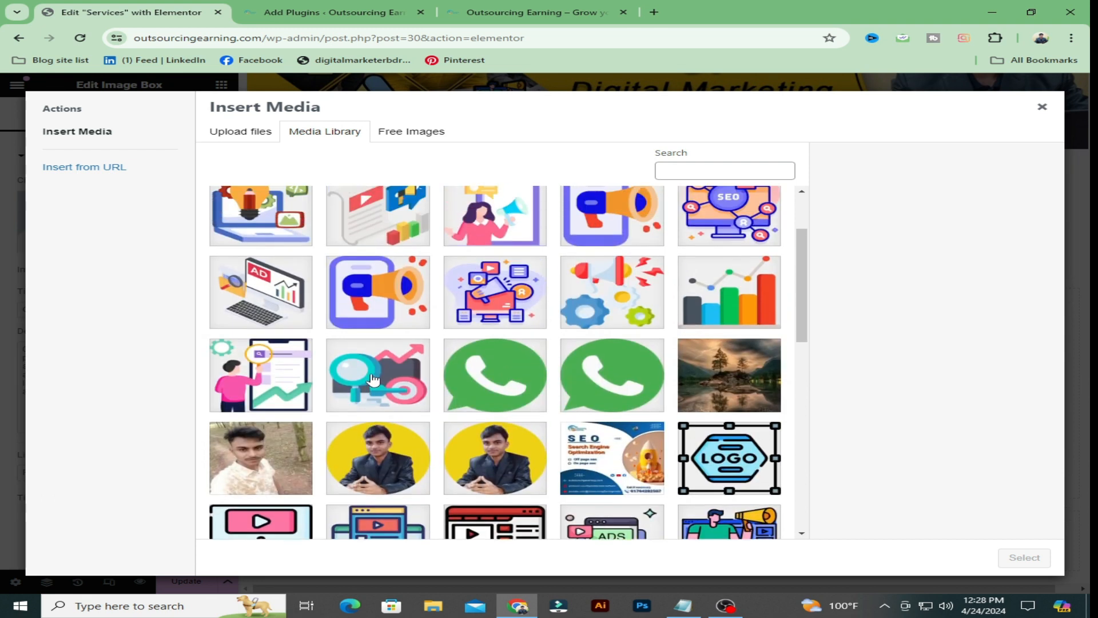
pyautogui.scroll(-1, 373, 378)
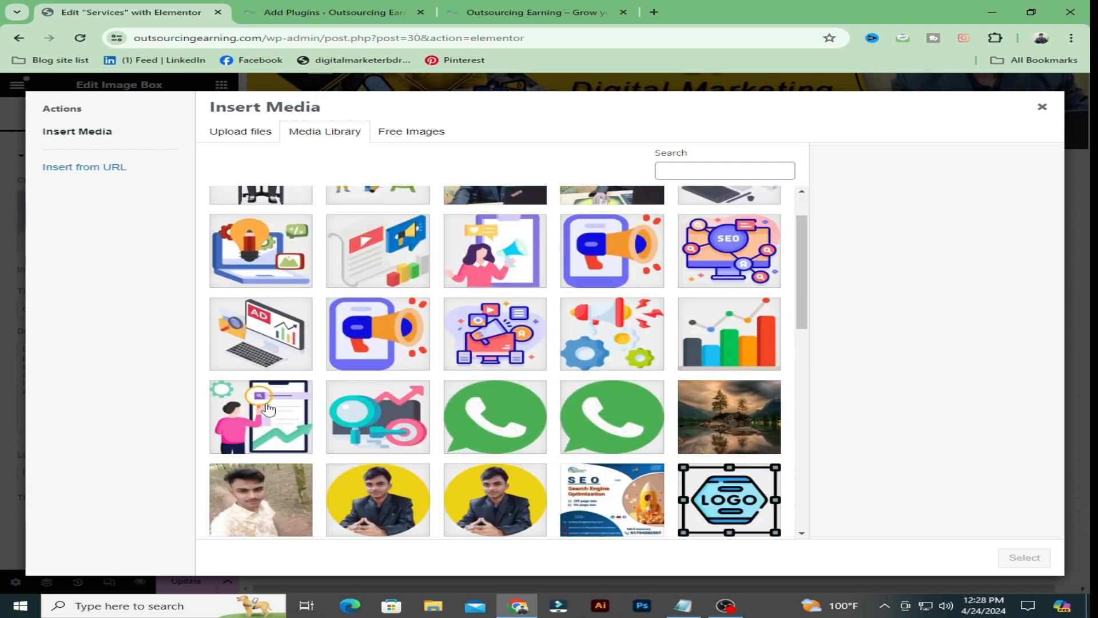
pyautogui.click(616, 336)
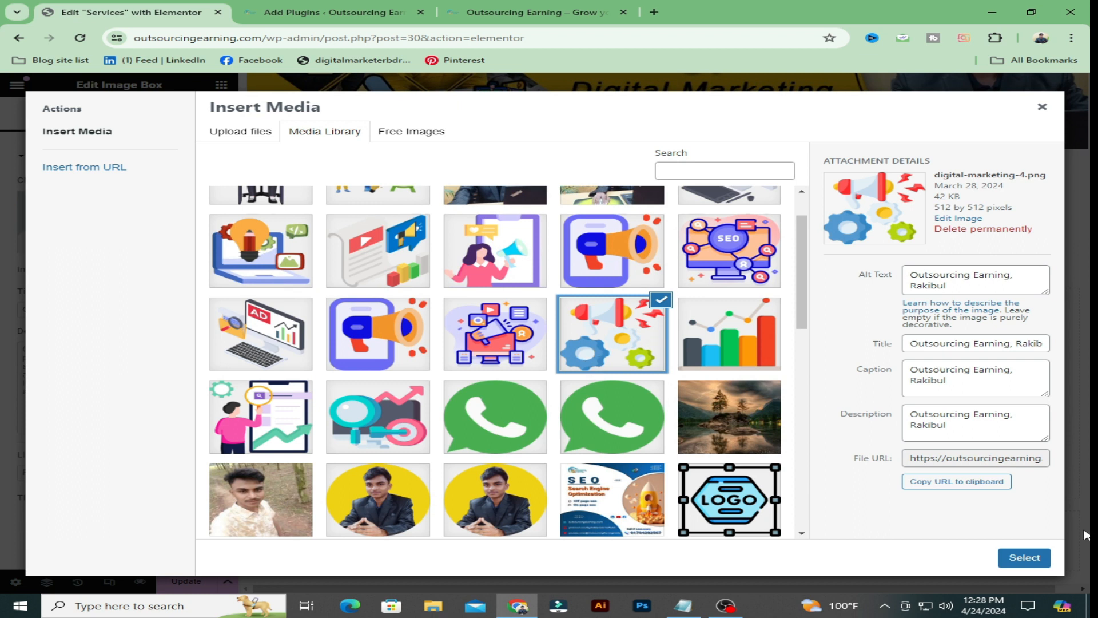
pyautogui.click(1025, 558)
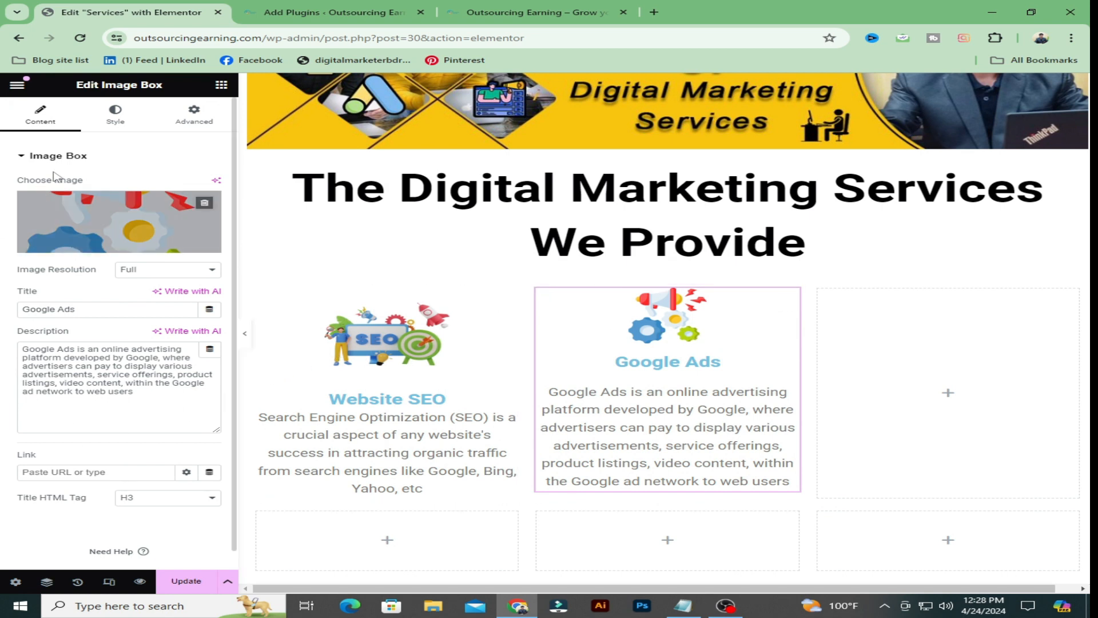
# - Set the image width of the Google Ads image box to 50%
pyautogui.click(115, 117)
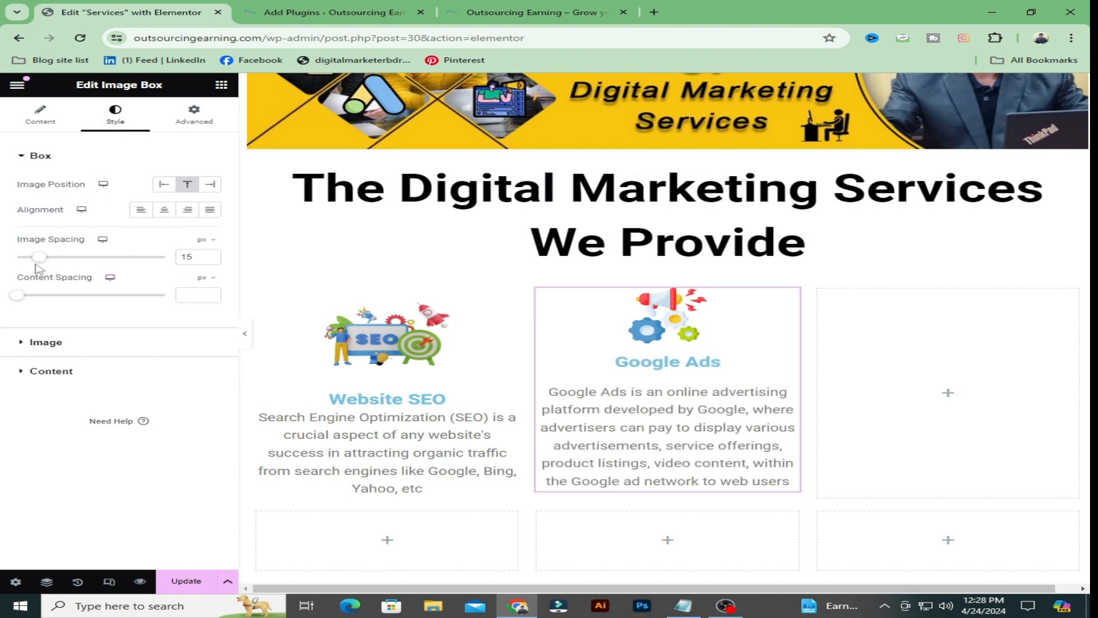
pyautogui.click(81, 350)
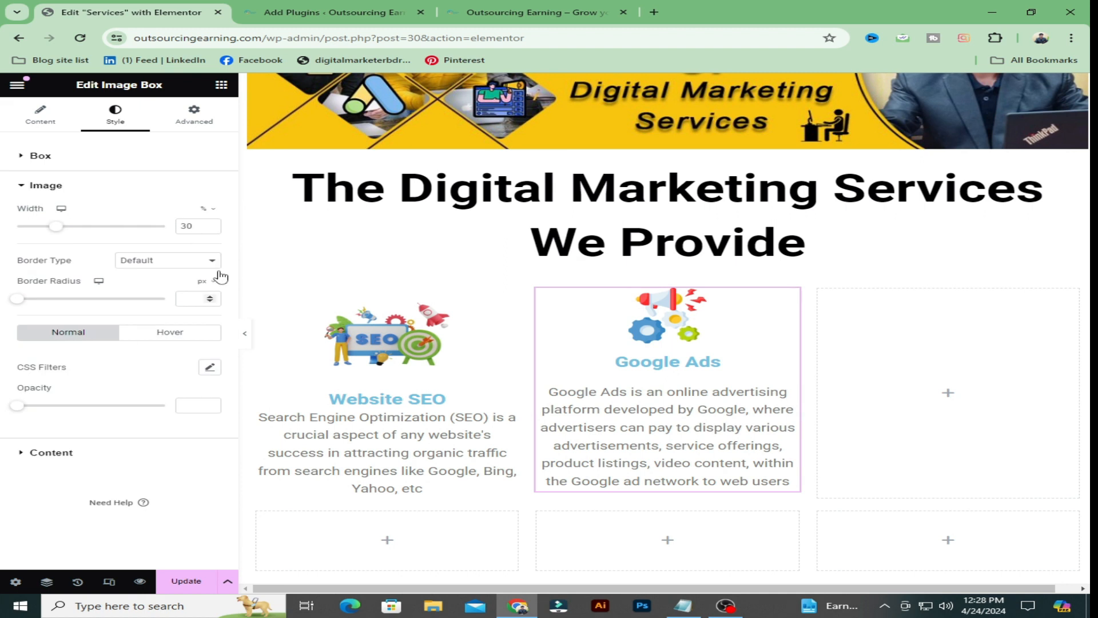
pyautogui.moveTo(57, 231); pyautogui.dragTo(89, 236)
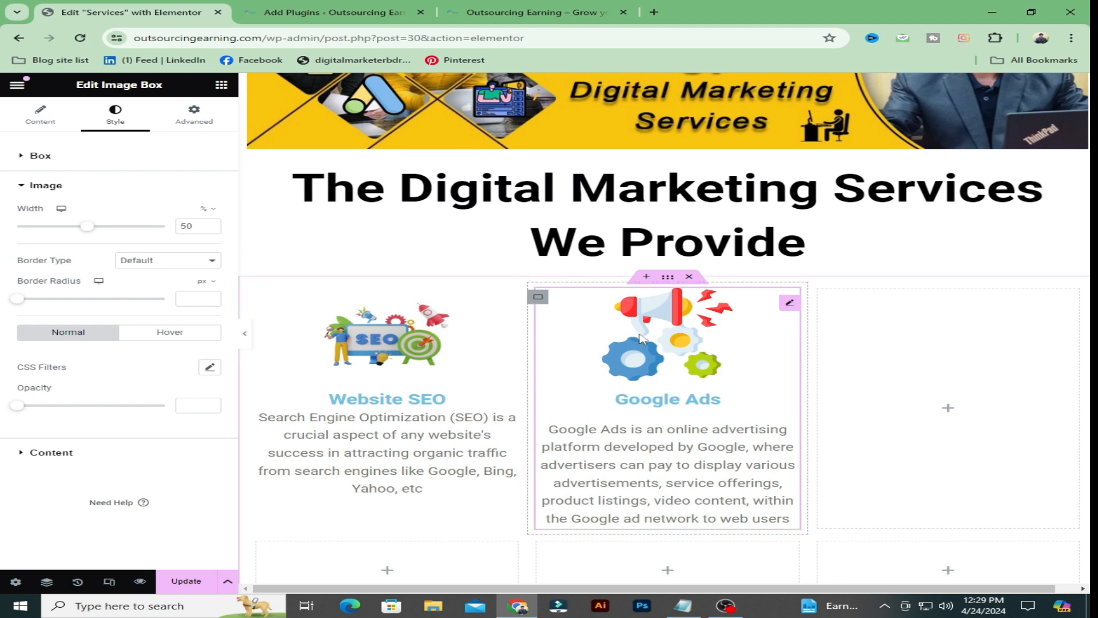
# - Try the Pop hover animation on the Google Ads box's image and settle on Bob instead
pyautogui.click(169, 333)
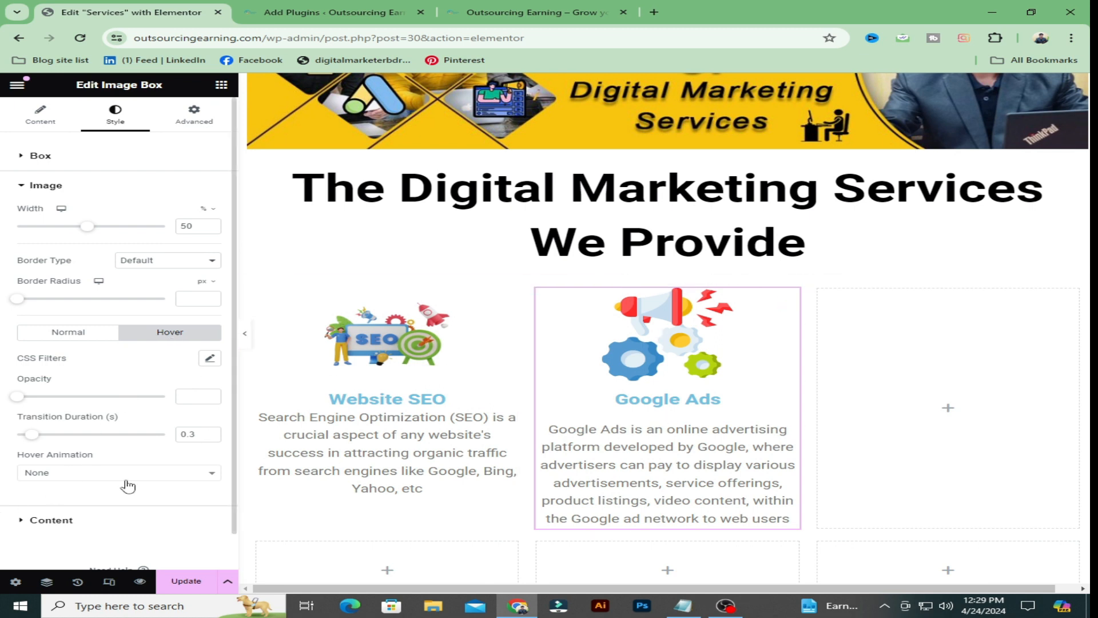
pyautogui.click(213, 475)
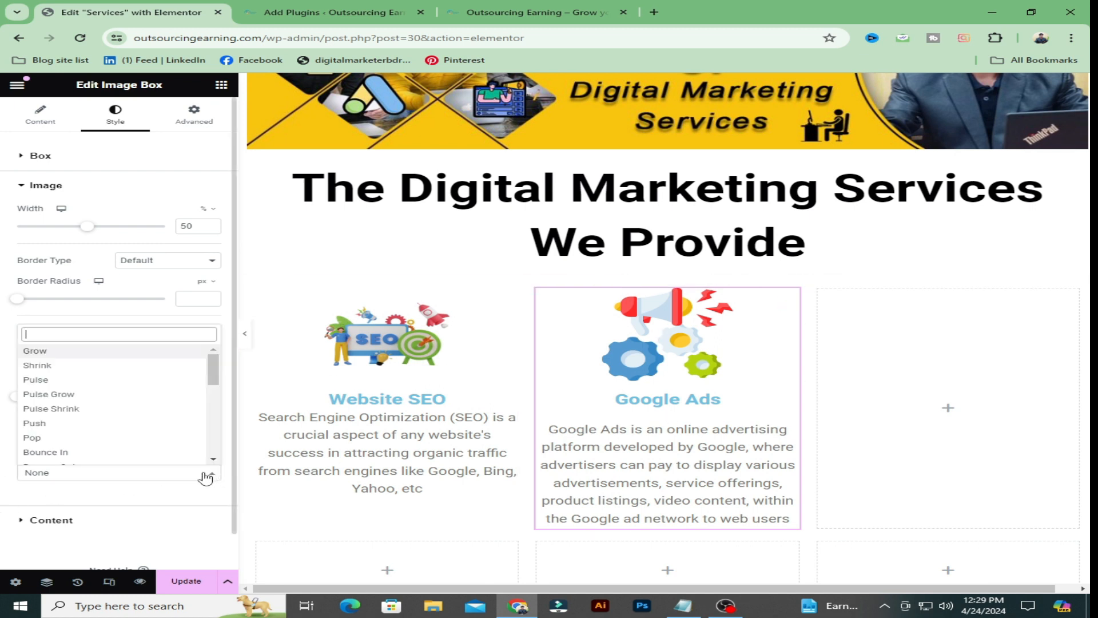
pyautogui.click(35, 438)
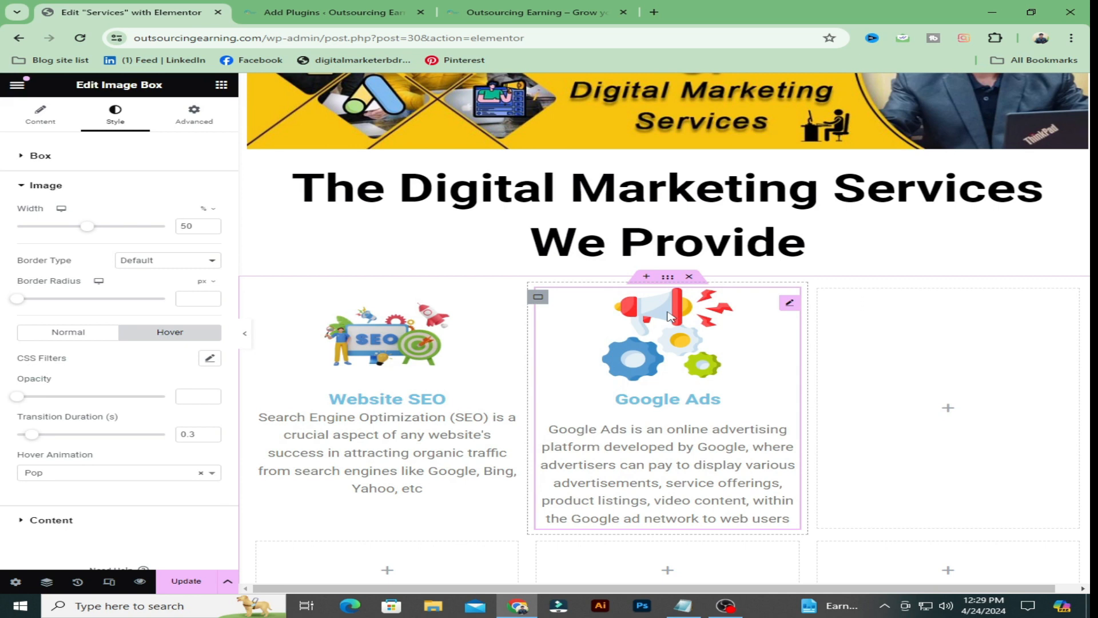
pyautogui.click(211, 474)
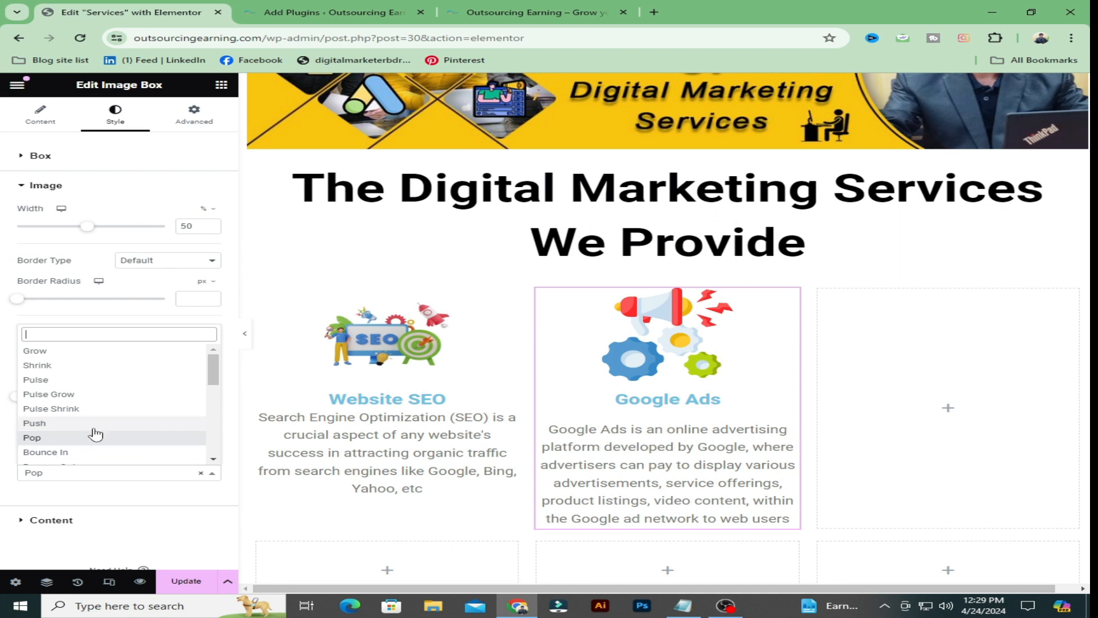
pyautogui.scroll(-3, 92, 437)
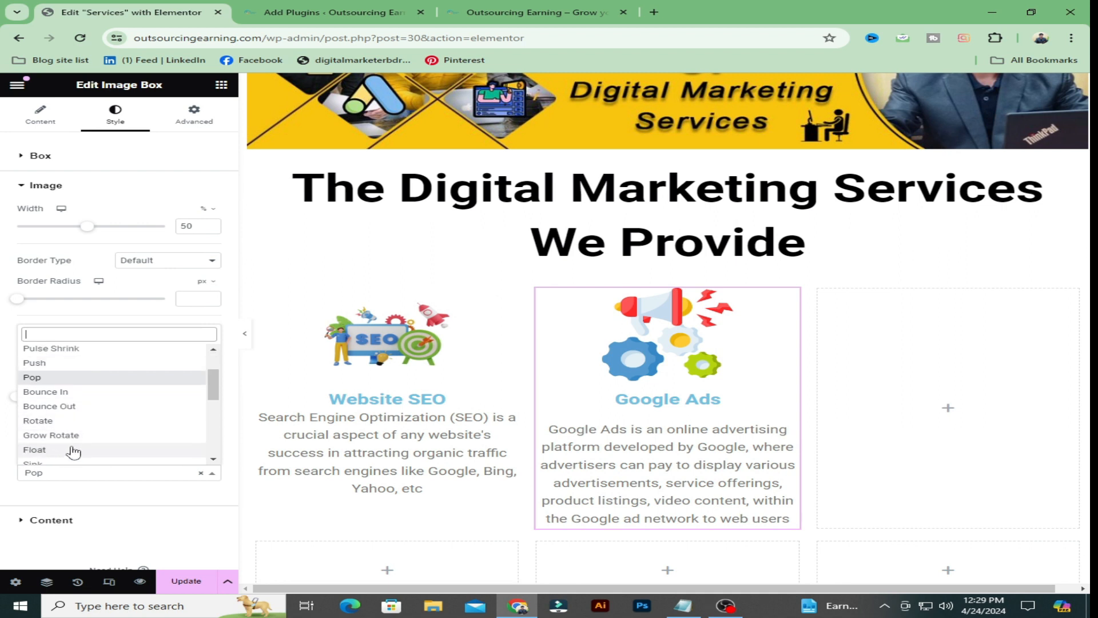
pyautogui.scroll(-2, 62, 457)
pyautogui.click(58, 456)
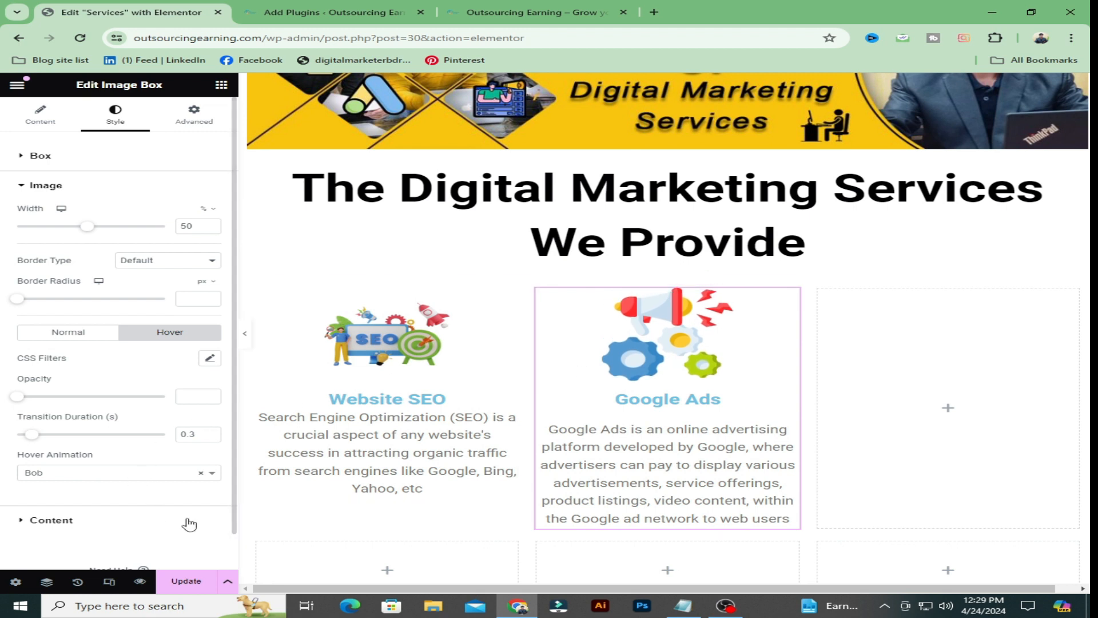
# - Give the Google Ads image box a Zoom In Up entrance animation with Fast duration and update the page
pyautogui.click(203, 125)
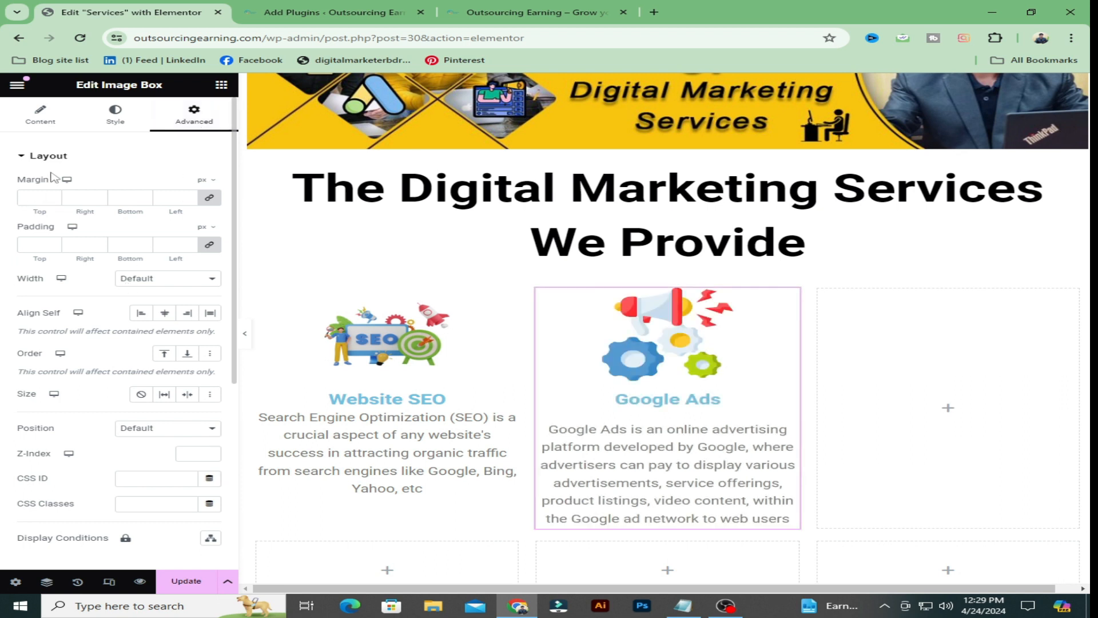
pyautogui.click(68, 159)
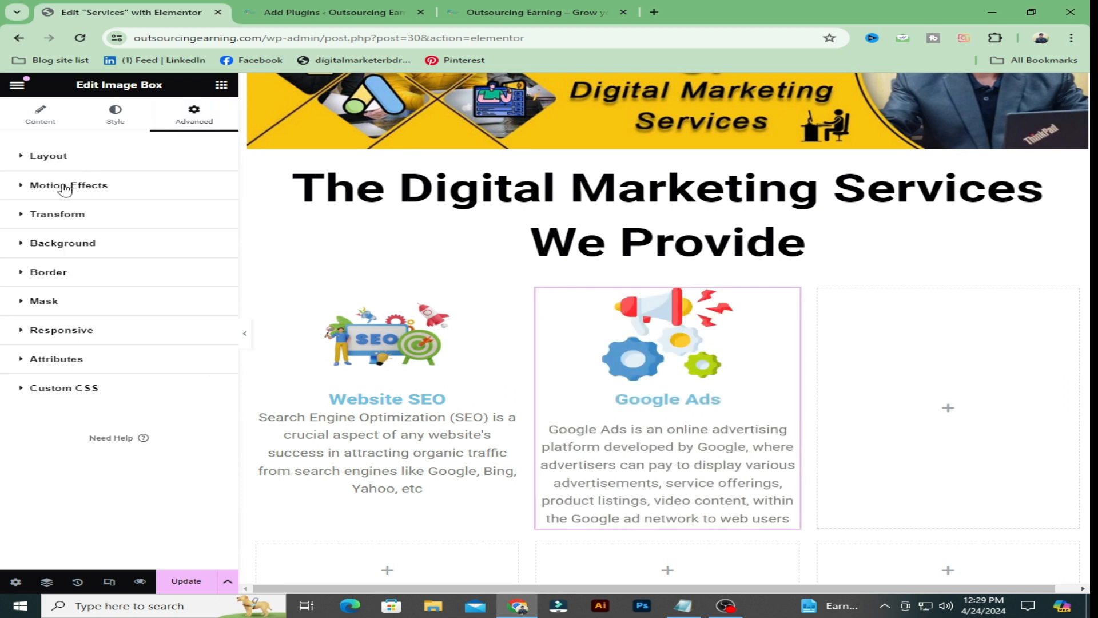
pyautogui.click(155, 192)
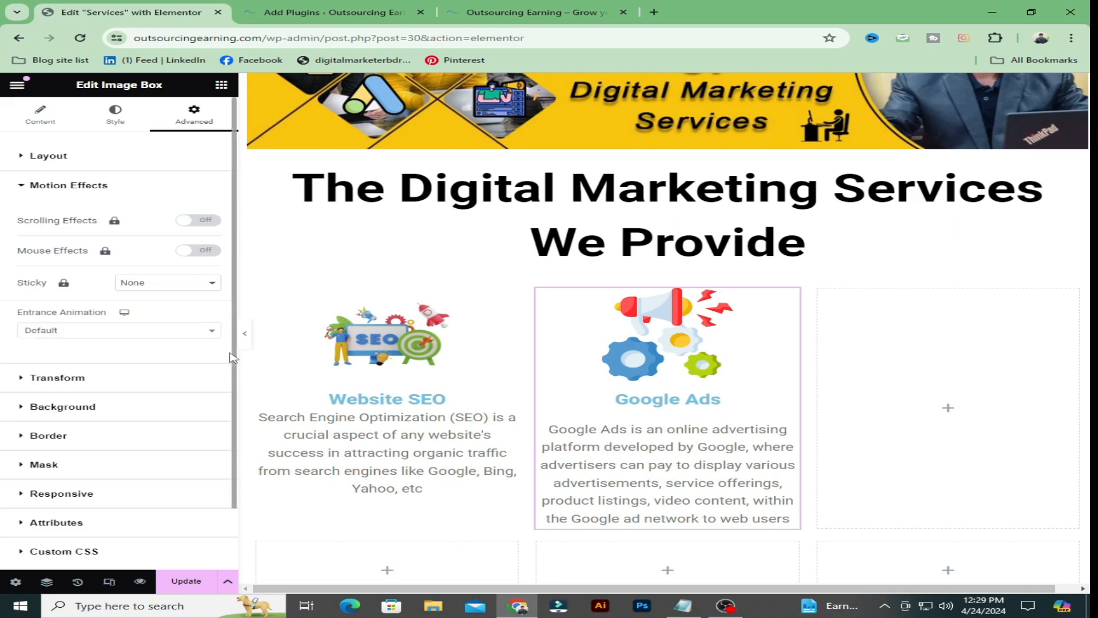
pyautogui.click(213, 334)
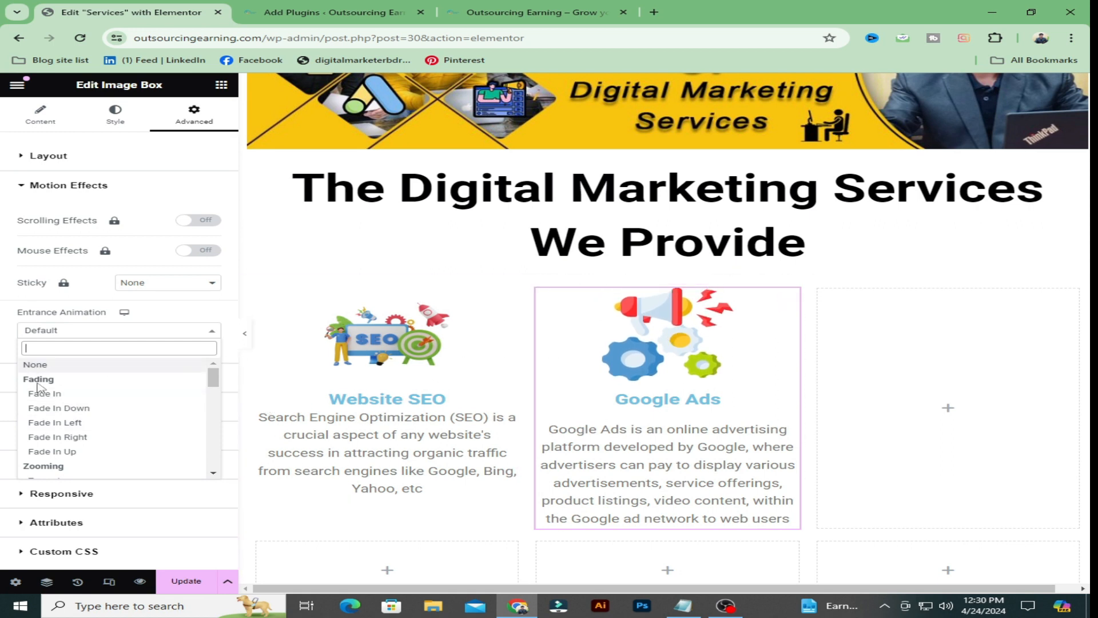
pyautogui.scroll(-2, 128, 411)
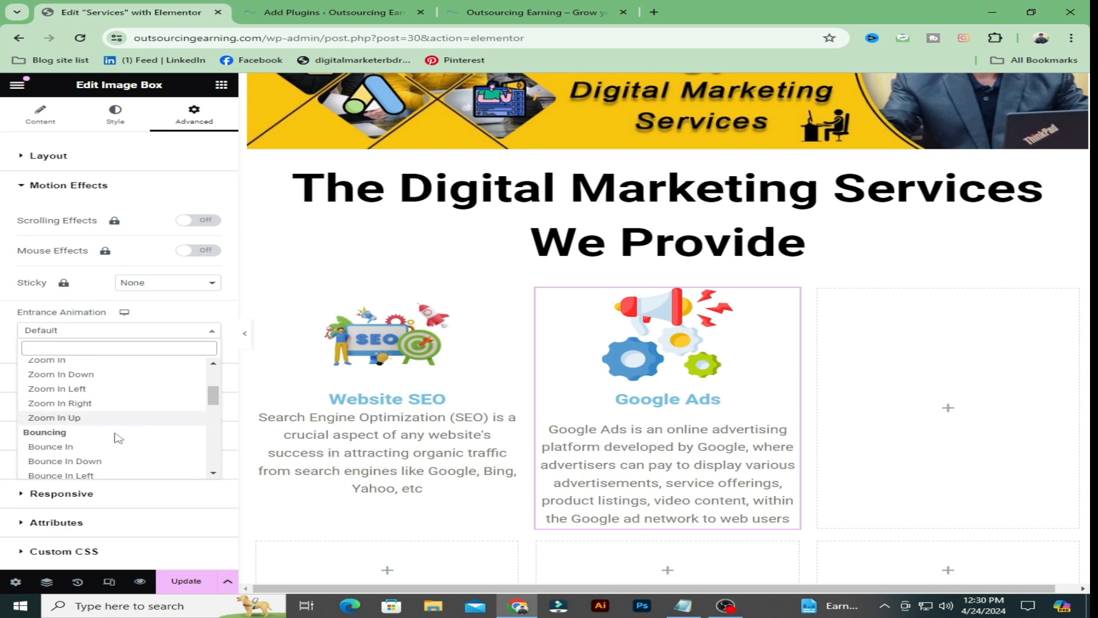
pyautogui.click(66, 423)
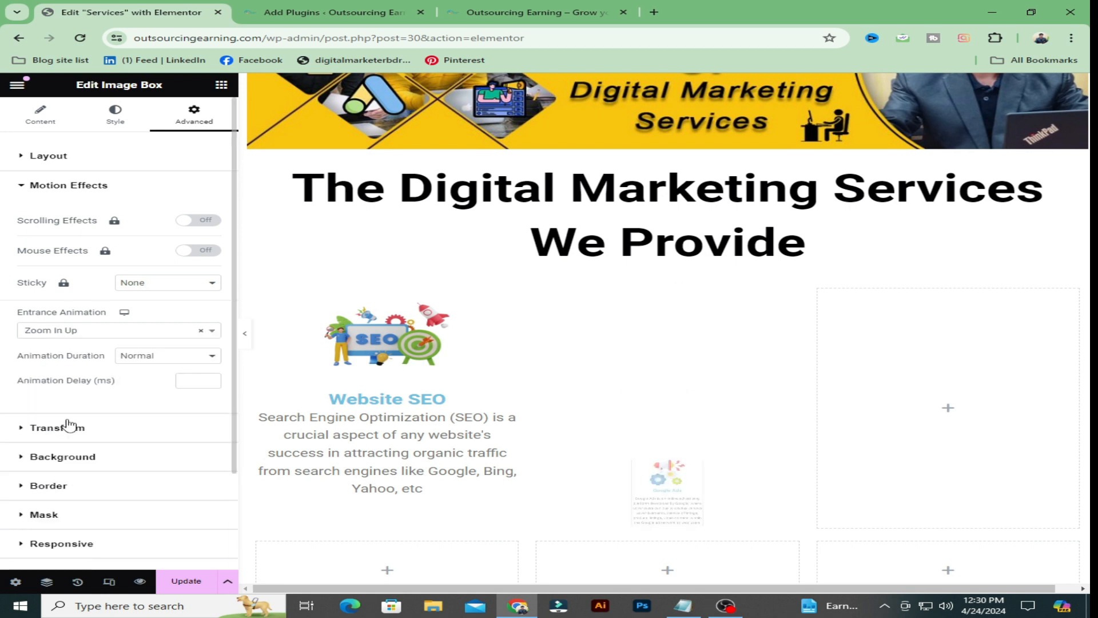
pyautogui.click(212, 356)
pyautogui.click(143, 388)
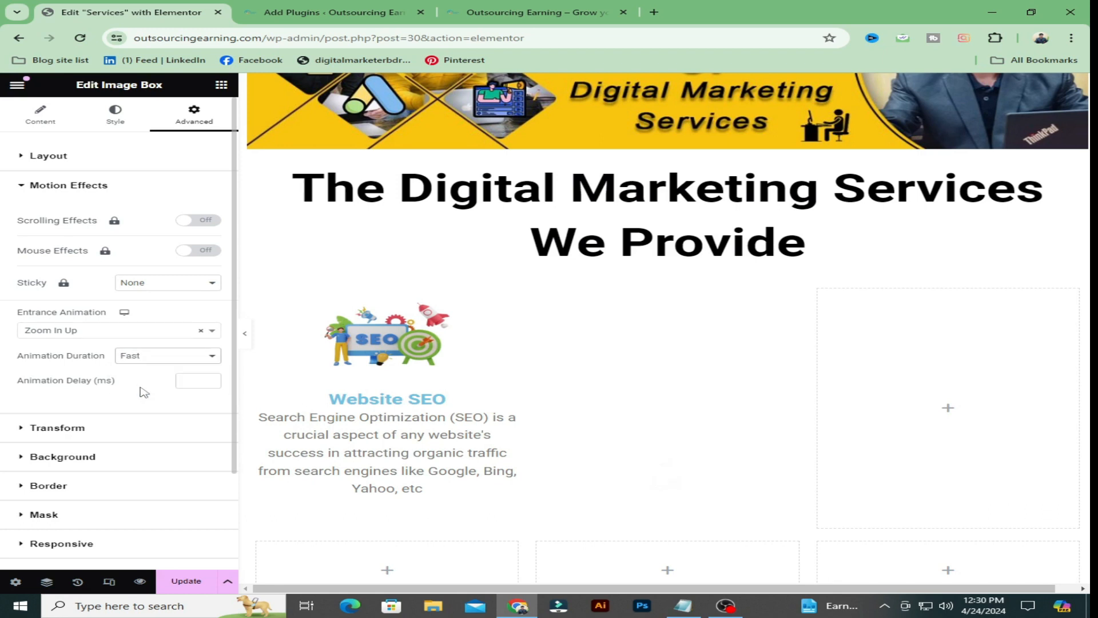
pyautogui.click(189, 581)
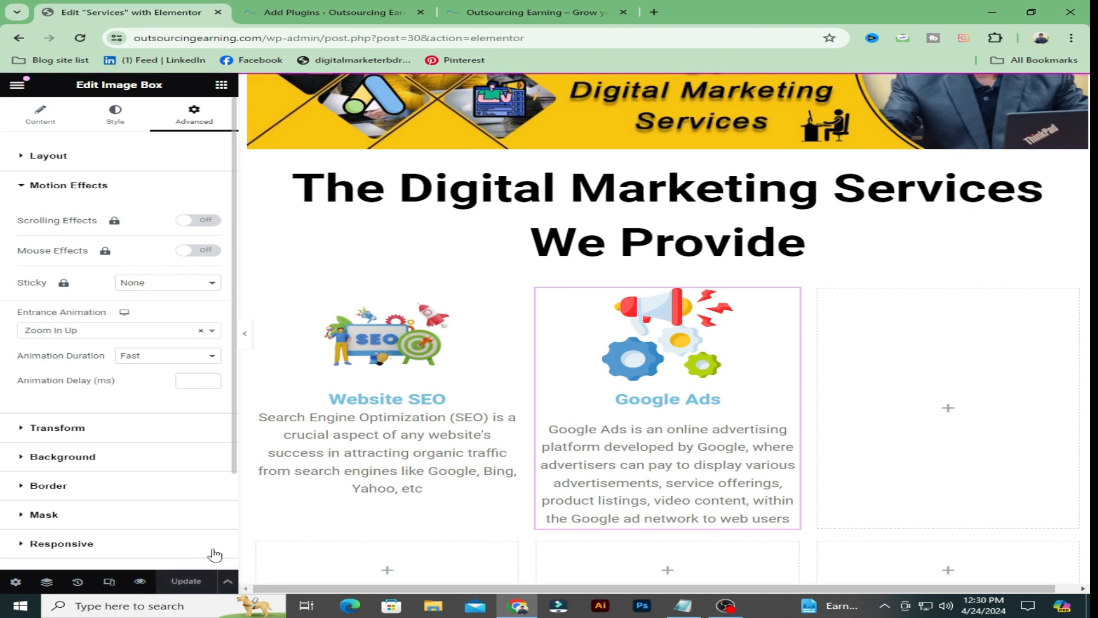
# - Add an Image Box widget to the empty grid cell beside the Google Ads box
pyautogui.click(948, 408)
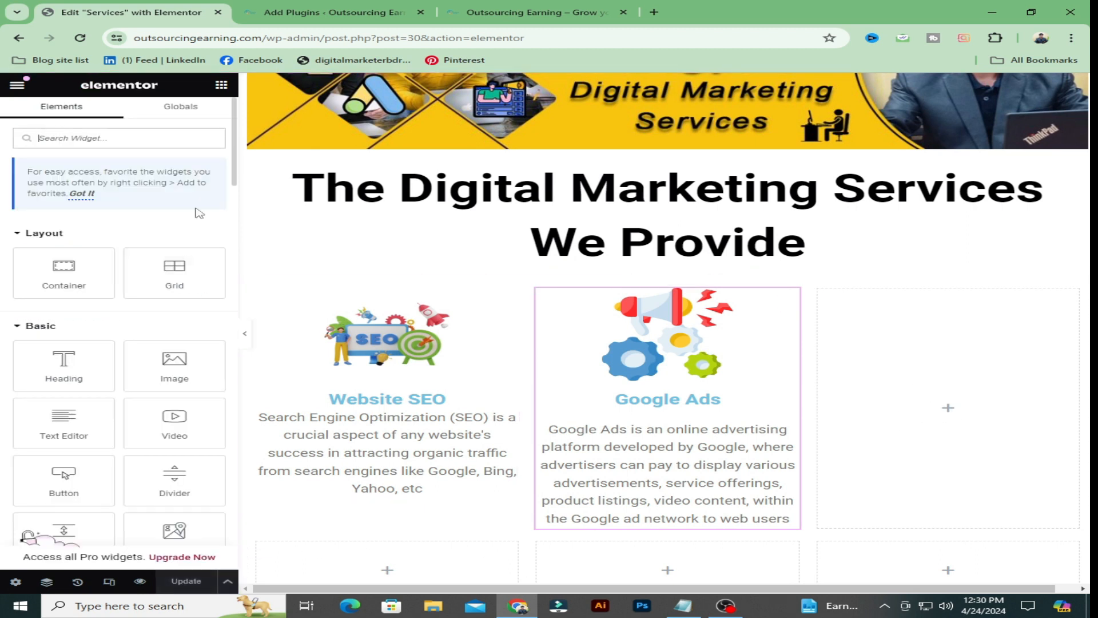
pyautogui.scroll(-10, 78, 456)
pyautogui.scroll(-15, 79, 456)
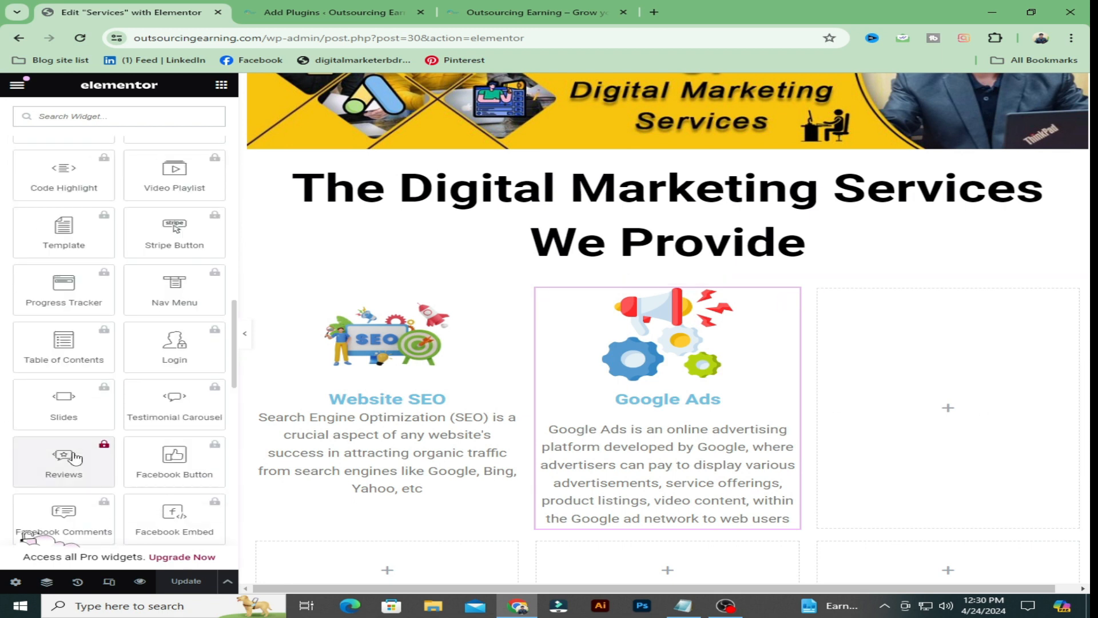
pyautogui.moveTo(71, 454); pyautogui.dragTo(990, 395)
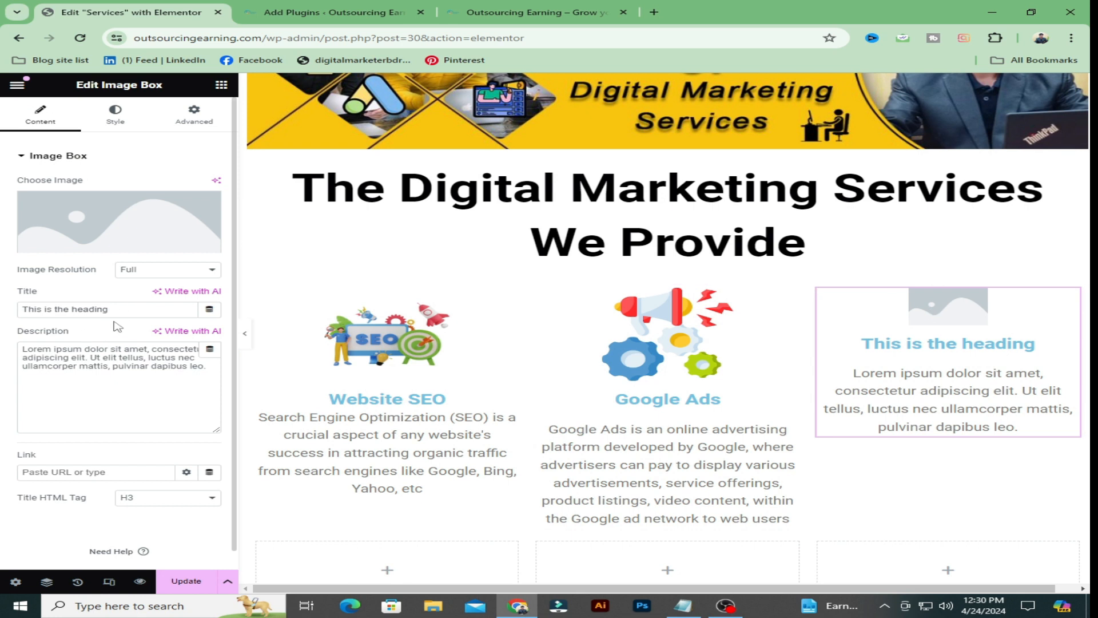
# - Replace the new image box's placeholder title with "Facebook Ads", copied from the Notepad text
pyautogui.moveTo(121, 310); pyautogui.dragTo(3, 315)
pyautogui.press('BackSpace')
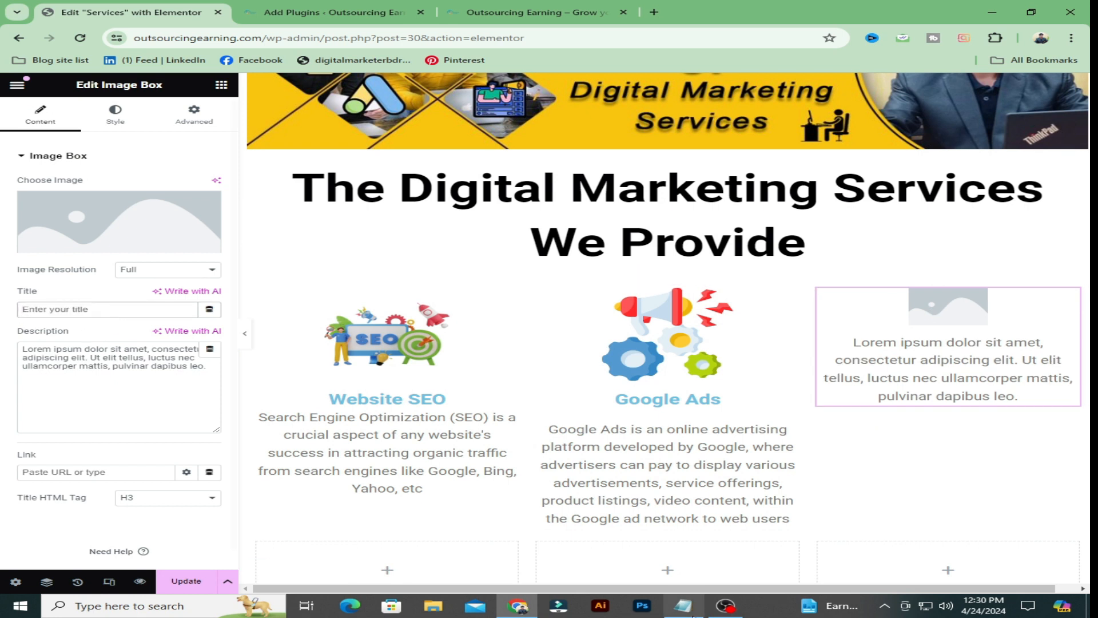
pyautogui.click(684, 608)
pyautogui.scroll(-1, 240, 468)
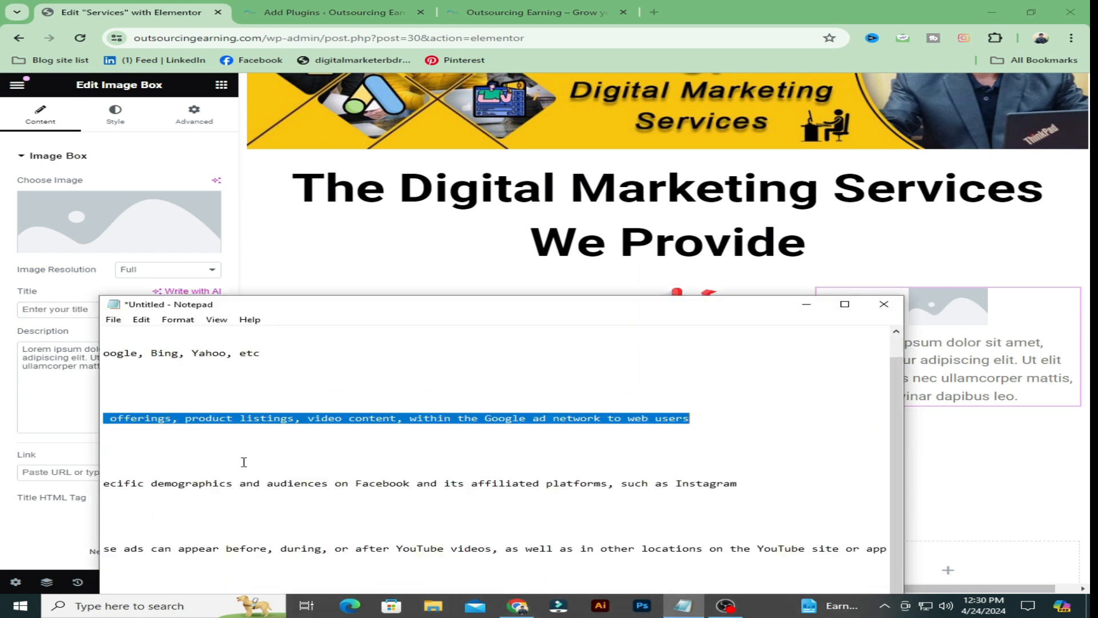
pyautogui.moveTo(245, 461); pyautogui.dragTo(5, 446)
pyautogui.hotkey('ctrl', 'c')
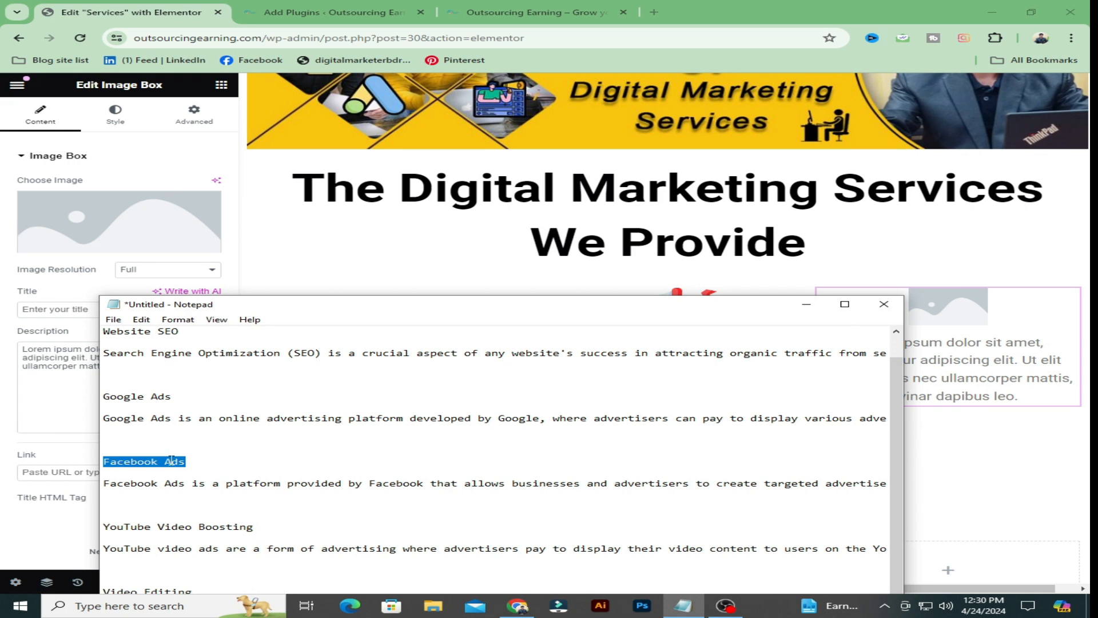
pyautogui.click(58, 309)
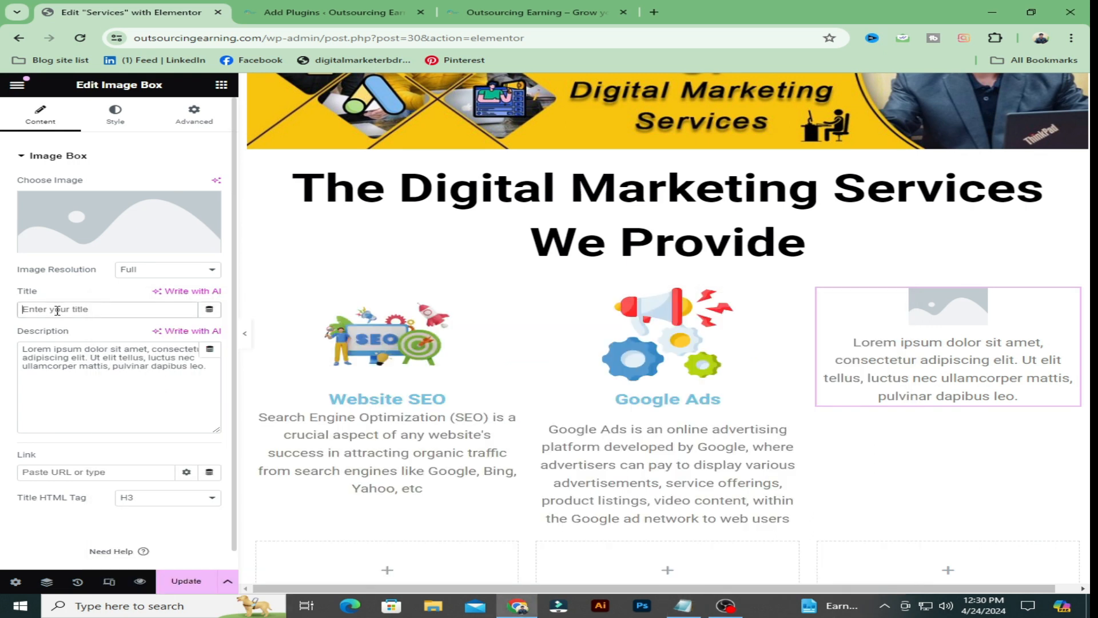
pyautogui.hotkey('ctrl', 'v')
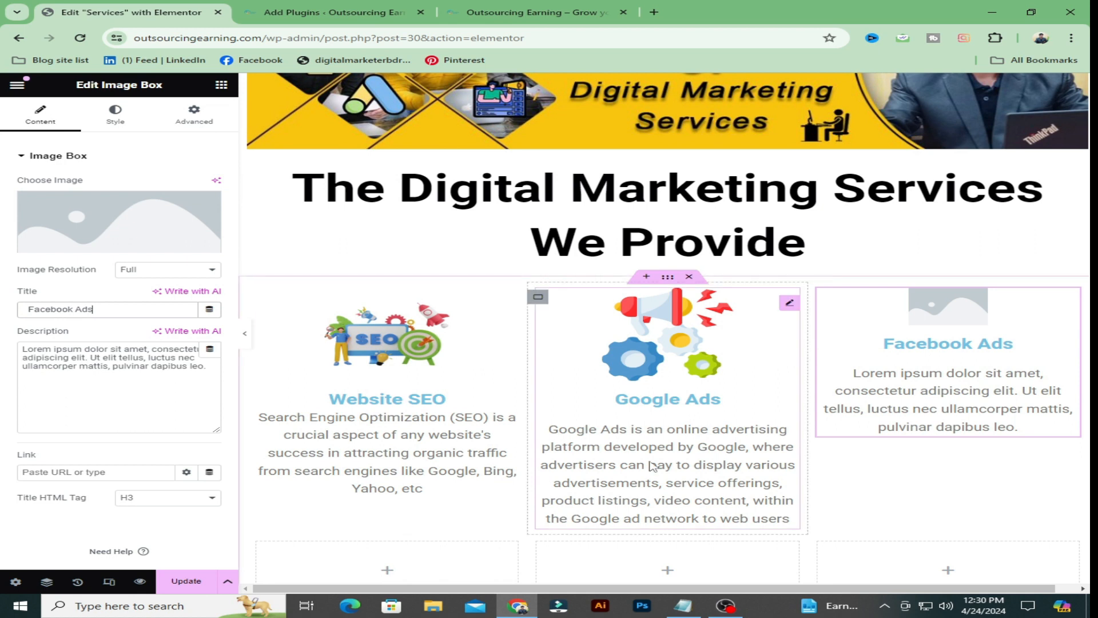
# - Replace the Facebook Ads image box's placeholder description with the Facebook Ads paragraph copied from the Notepad text
pyautogui.moveTo(162, 366); pyautogui.dragTo(3, 354)
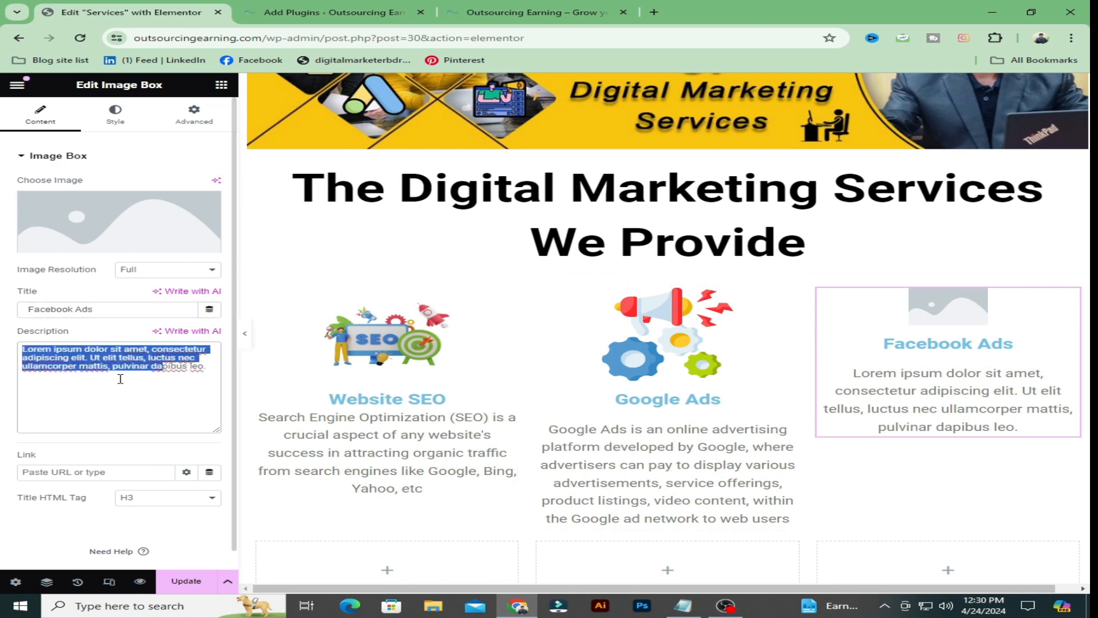
pyautogui.press('BackSpace')
pyautogui.click(684, 606)
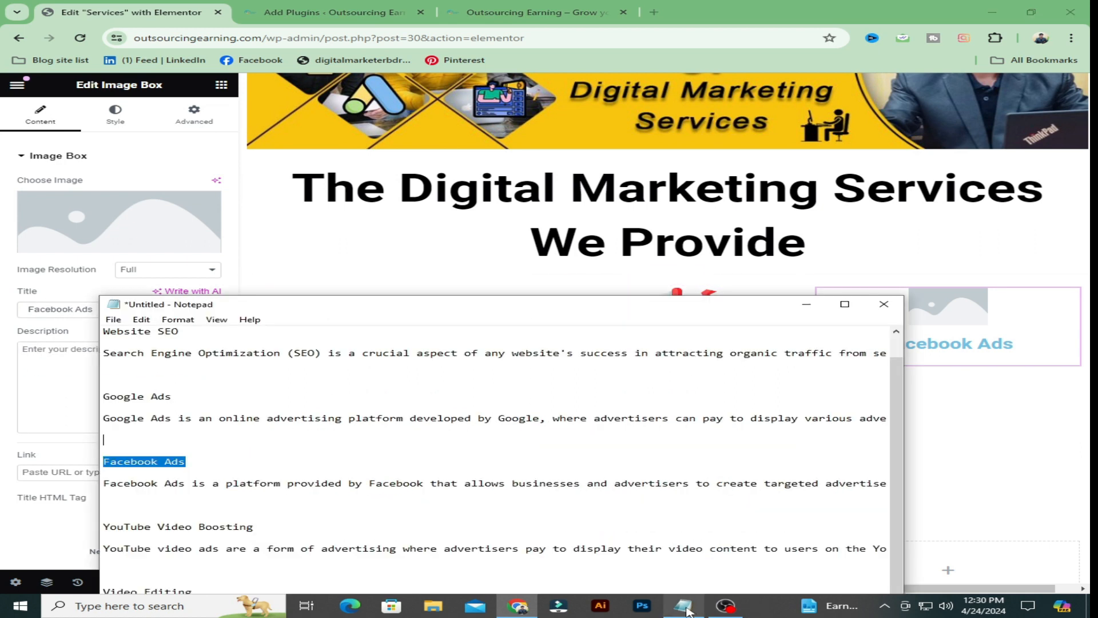
pyautogui.moveTo(105, 484); pyautogui.dragTo(1024, 478)
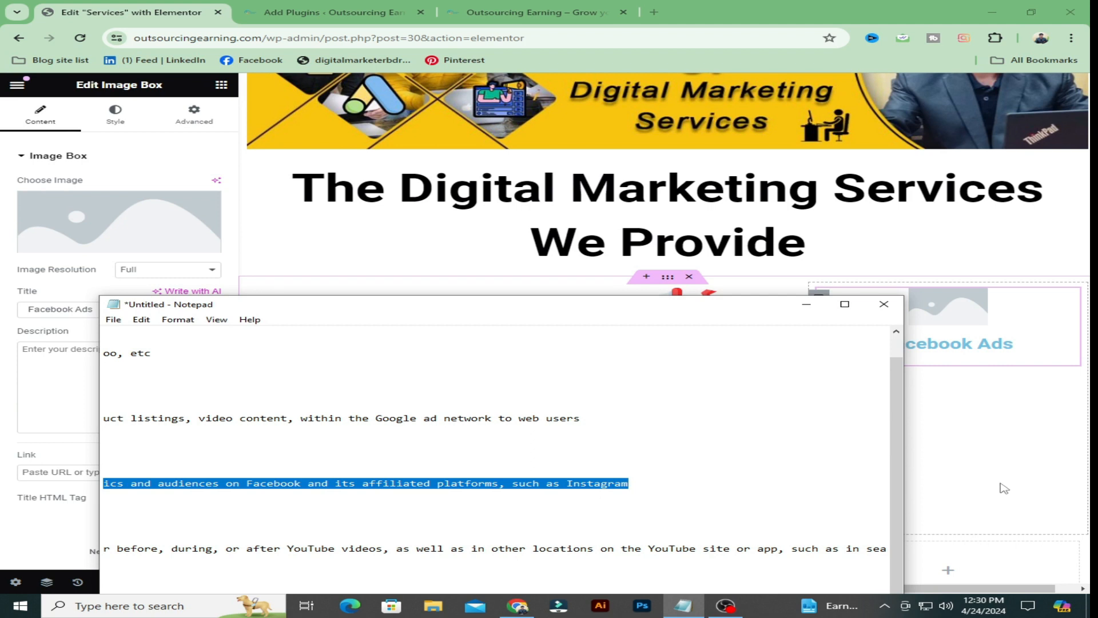
pyautogui.click(80, 403)
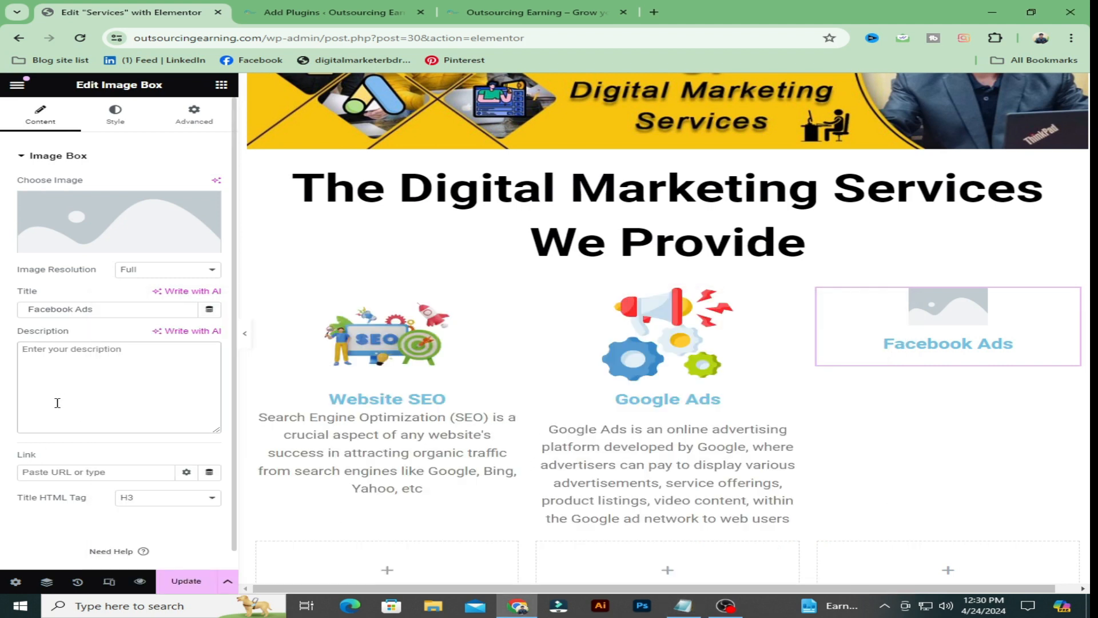
pyautogui.write('Facebook Ads is a platform provided by Facebook that allows businesses and advertisers to create targeted advertisements that reach specific demographics and audiences on Facebook and its affiliated platforms, such as Instagram')
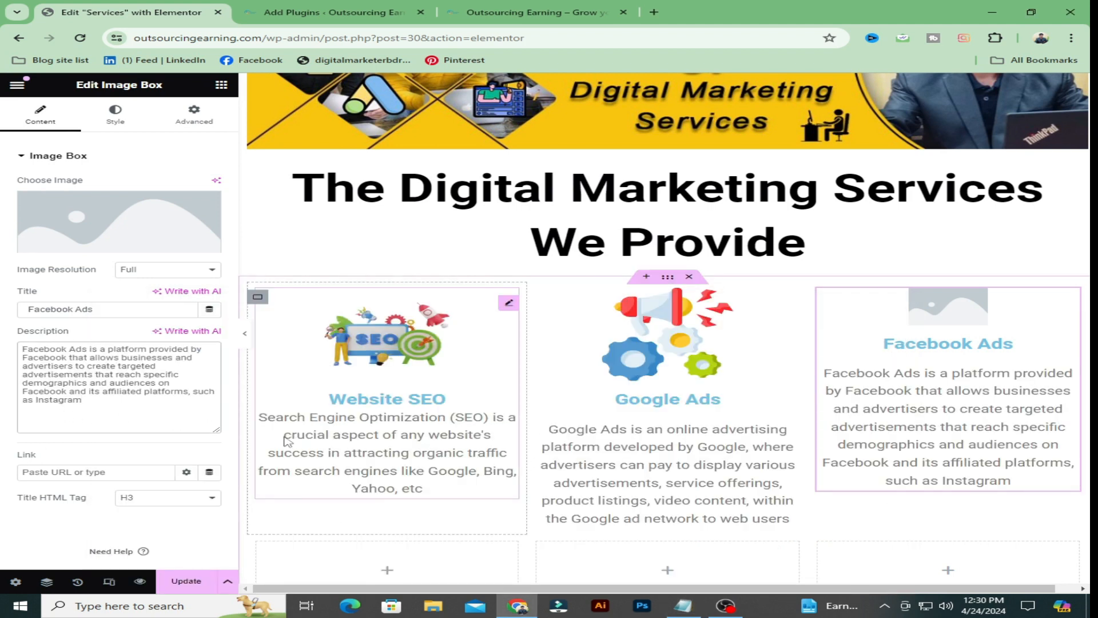
# - Set the Facebook Ads image box's picture to the AD laptop illustration online-advertising-1.png from the media library
pyautogui.click(118, 243)
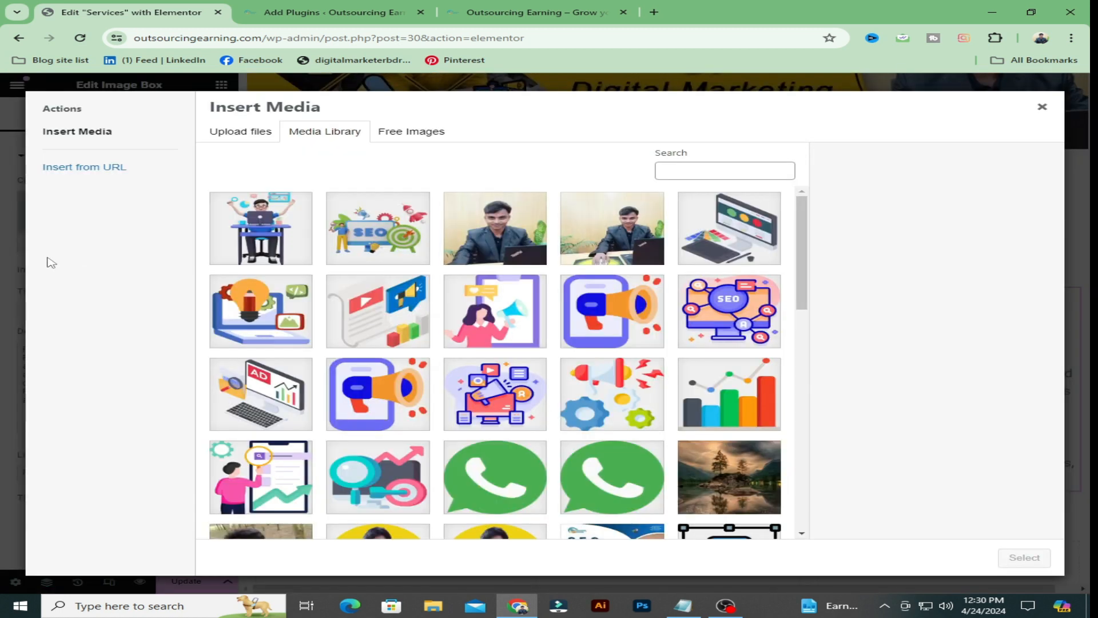
pyautogui.click(247, 401)
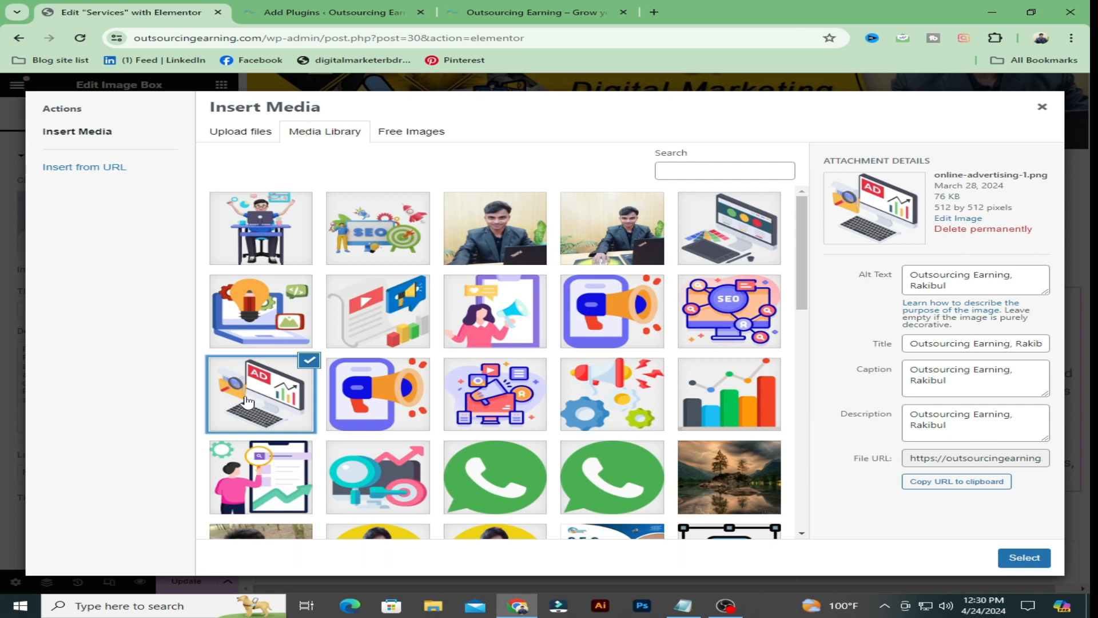
pyautogui.click(1030, 561)
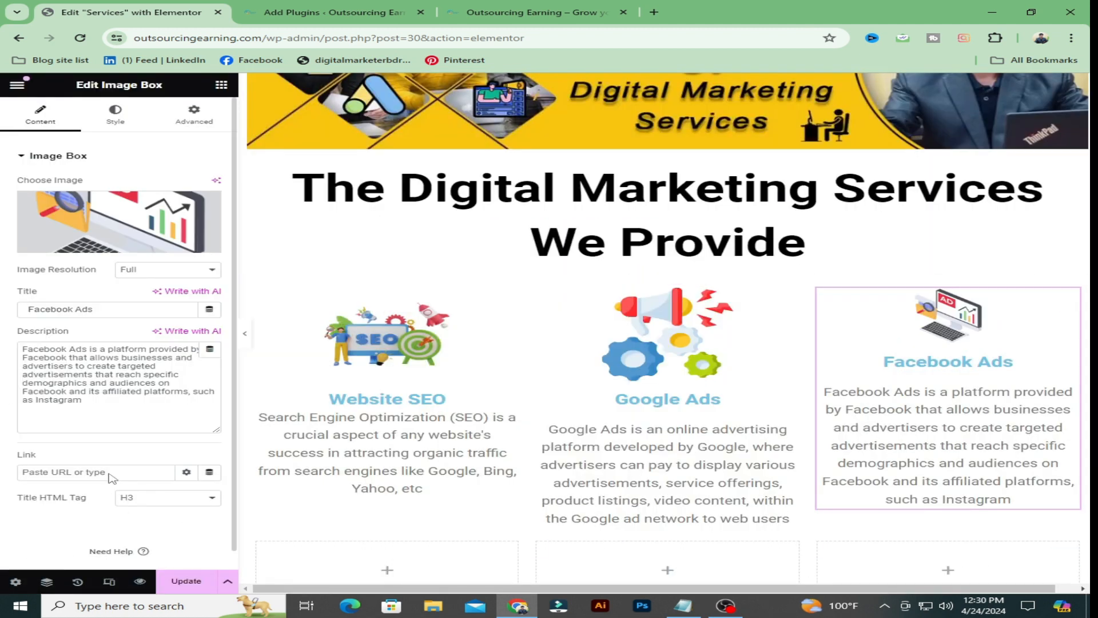
# - Set the width of the Facebook Ads image box's picture to 50%
pyautogui.click(116, 117)
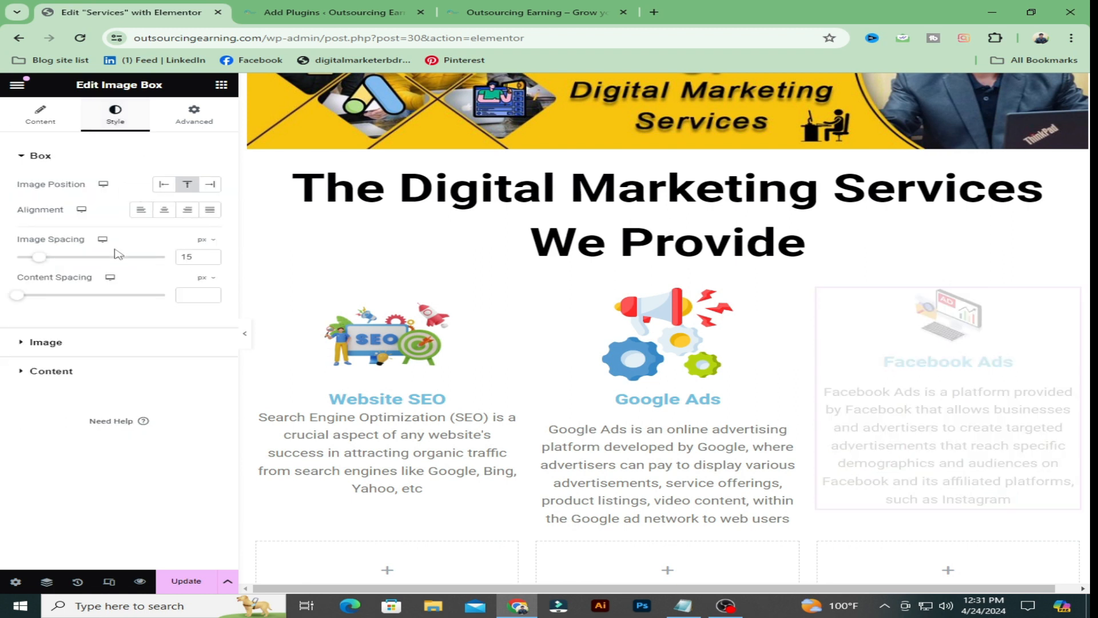
pyautogui.click(75, 345)
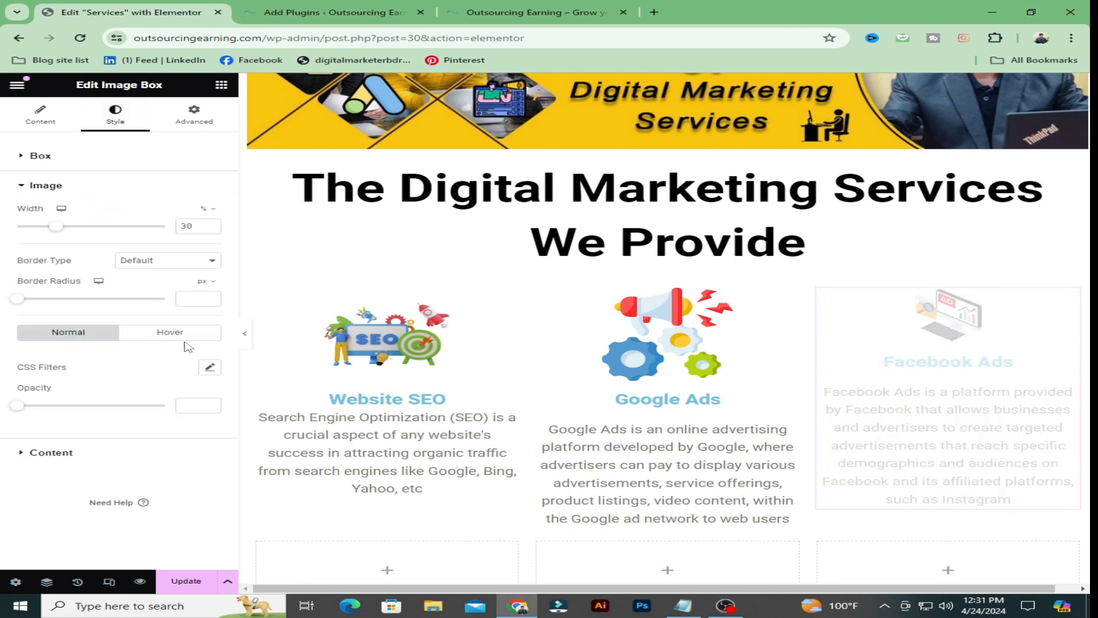
pyautogui.moveTo(56, 231); pyautogui.dragTo(87, 235)
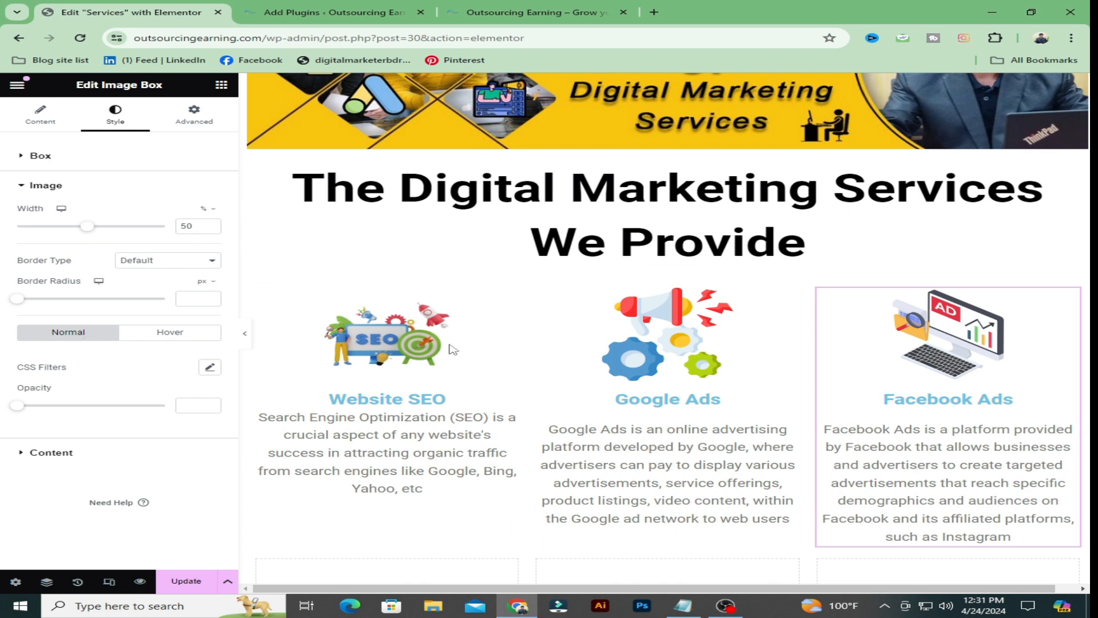
# - Apply the Bob hover animation to the Facebook Ads image box's picture
pyautogui.click(170, 333)
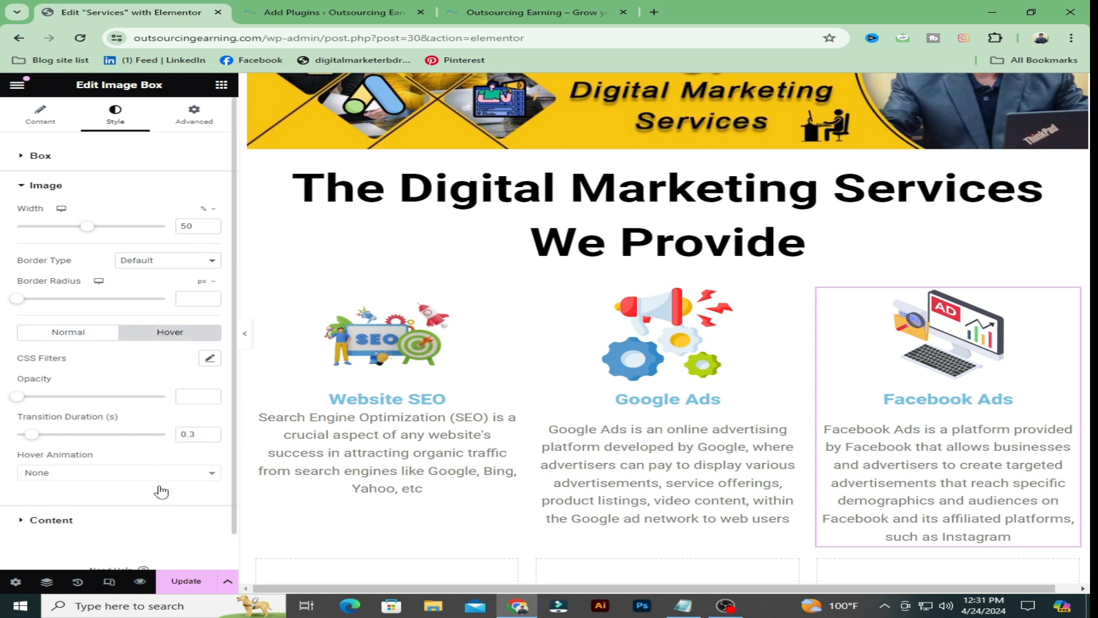
pyautogui.click(214, 476)
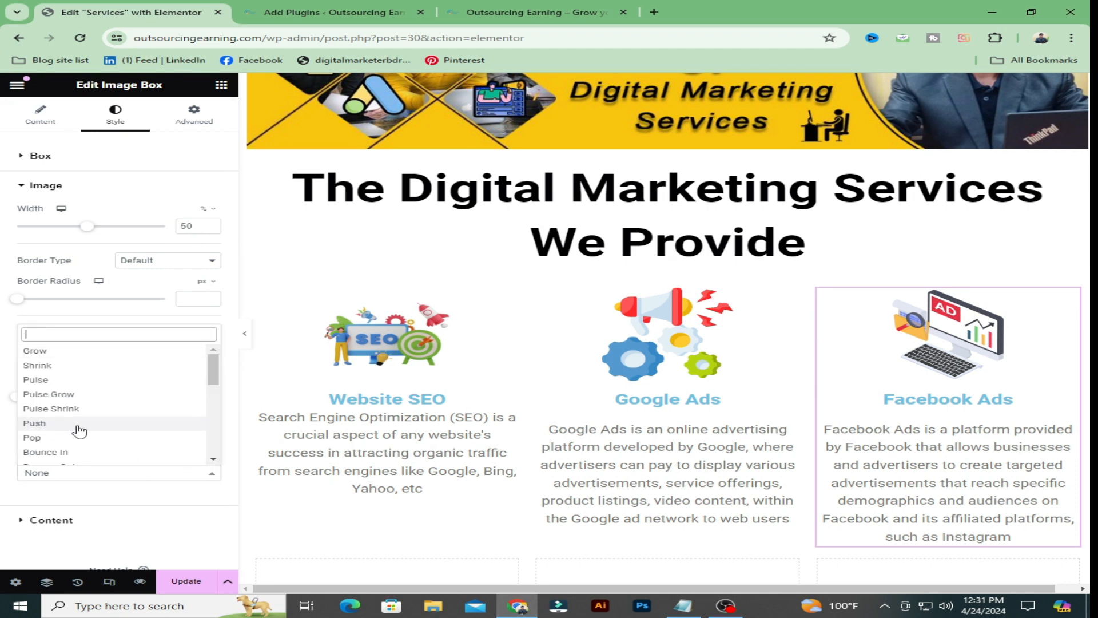
pyautogui.scroll(-3, 57, 442)
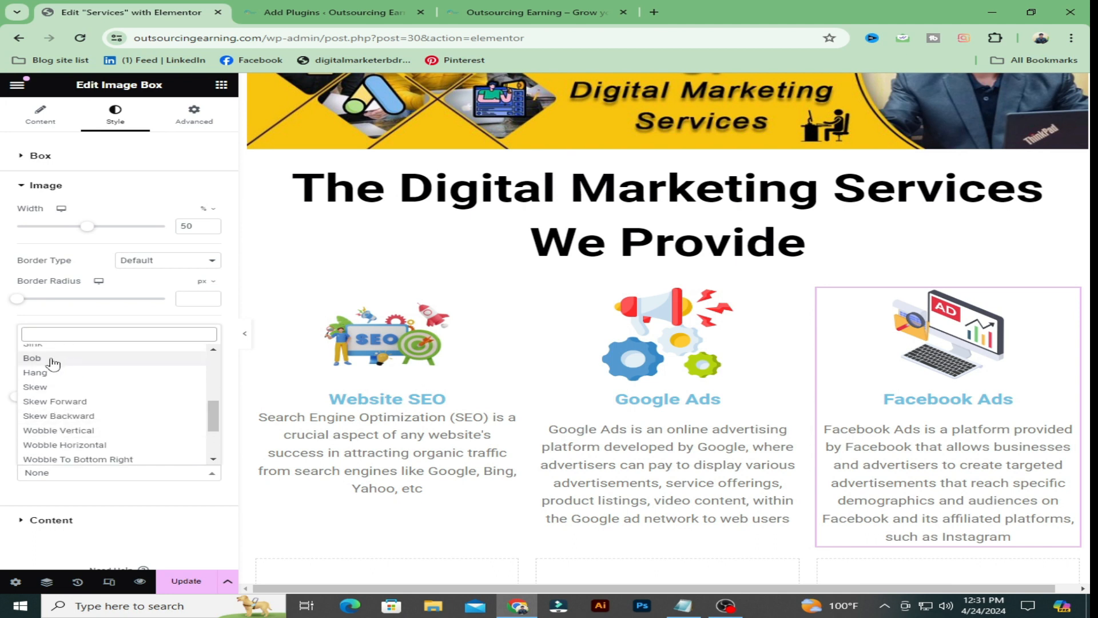
pyautogui.click(32, 358)
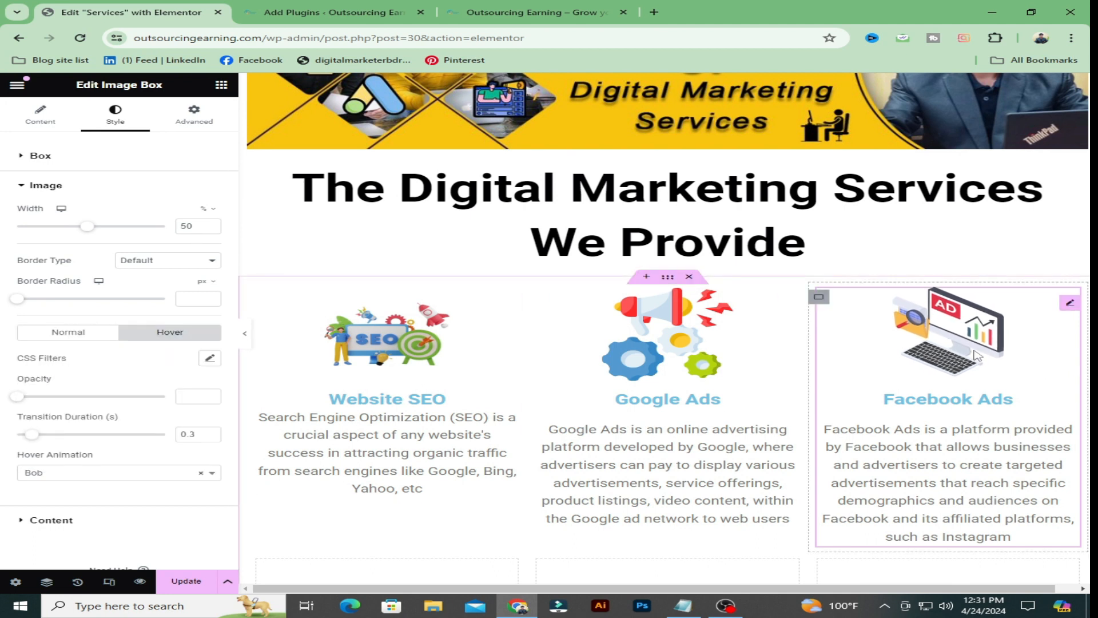
pyautogui.scroll(-1, 153, 429)
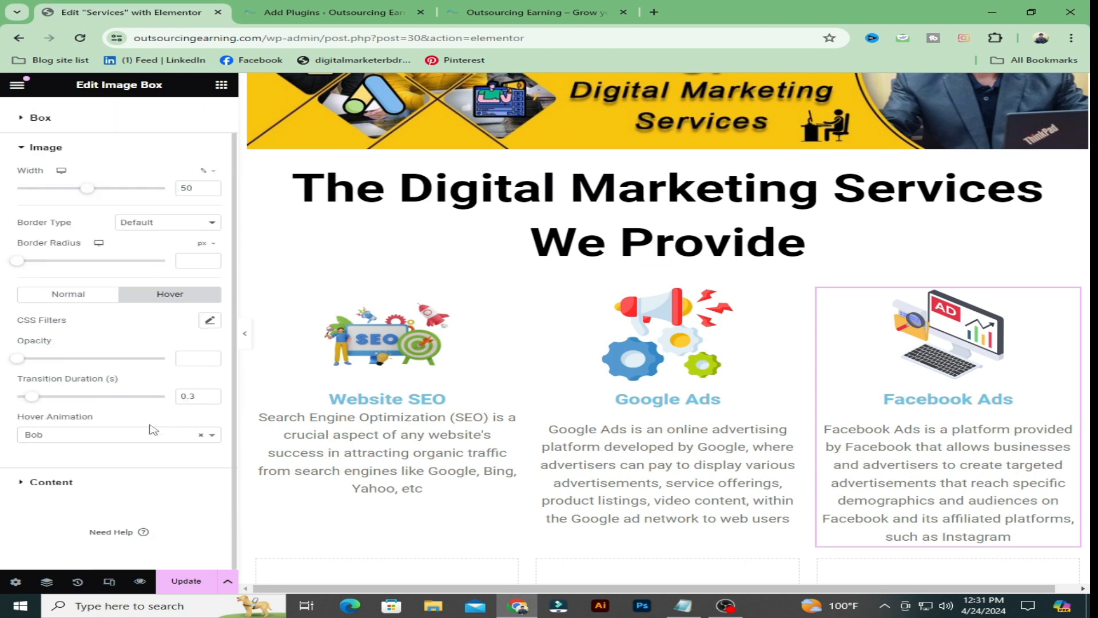
pyautogui.click(143, 482)
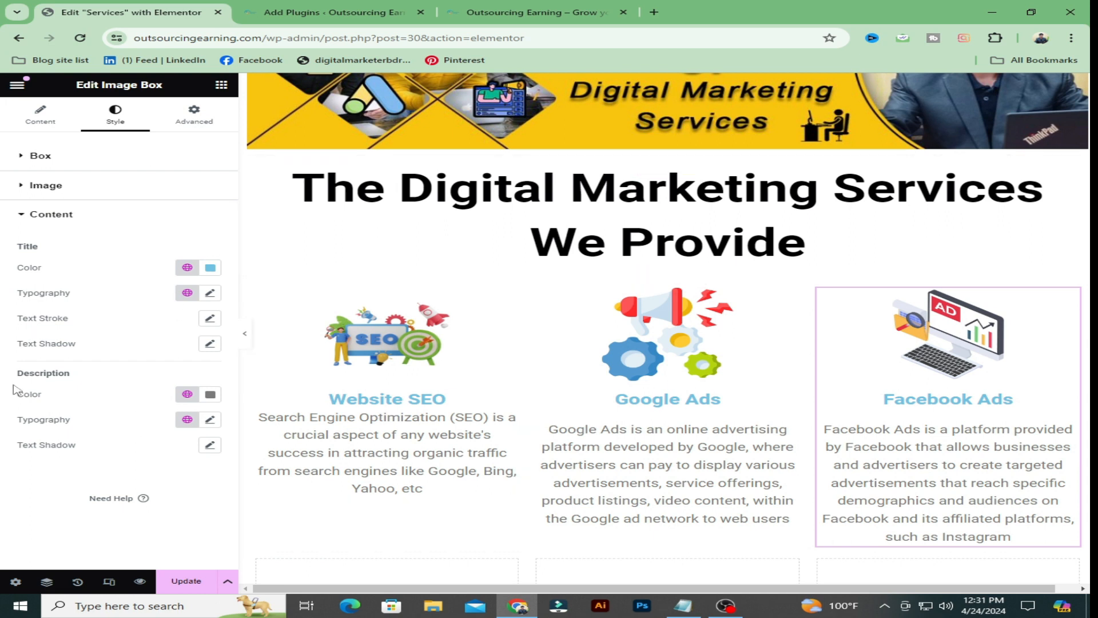
# - Give the Facebook Ads image box the Zoom In Up entrance animation
pyautogui.click(193, 114)
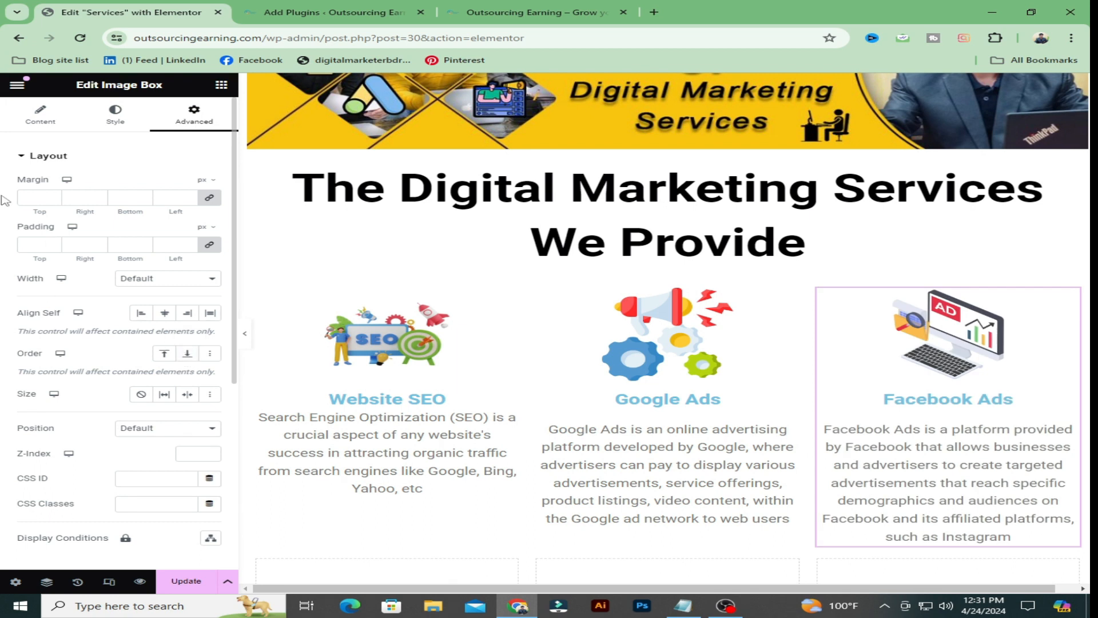
pyautogui.click(84, 161)
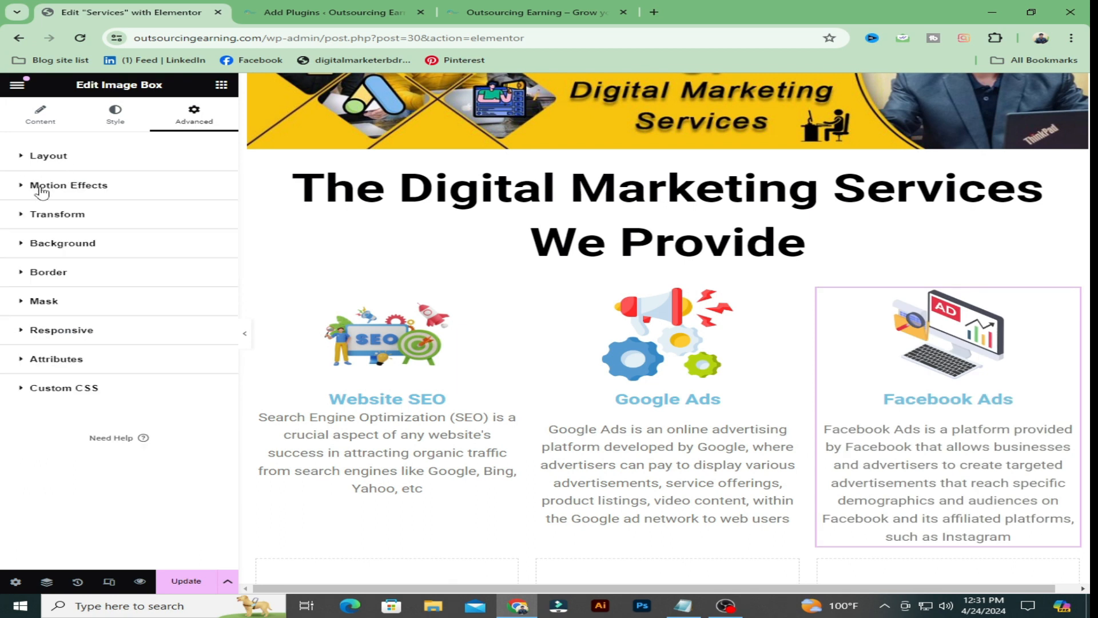
pyautogui.click(127, 195)
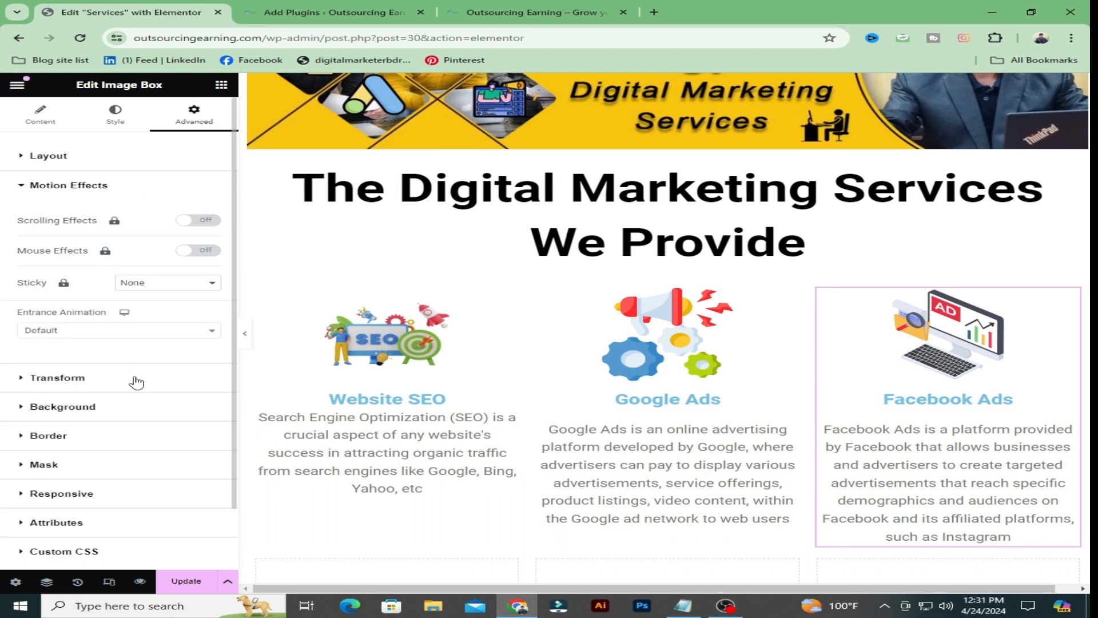
pyautogui.click(214, 334)
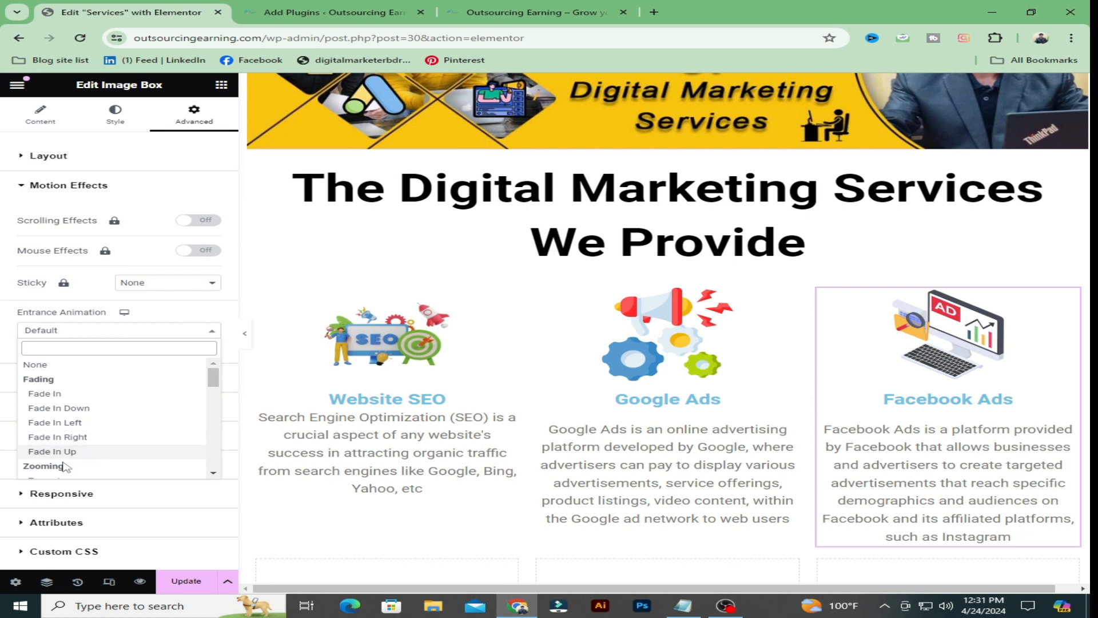
pyautogui.scroll(-1, 90, 456)
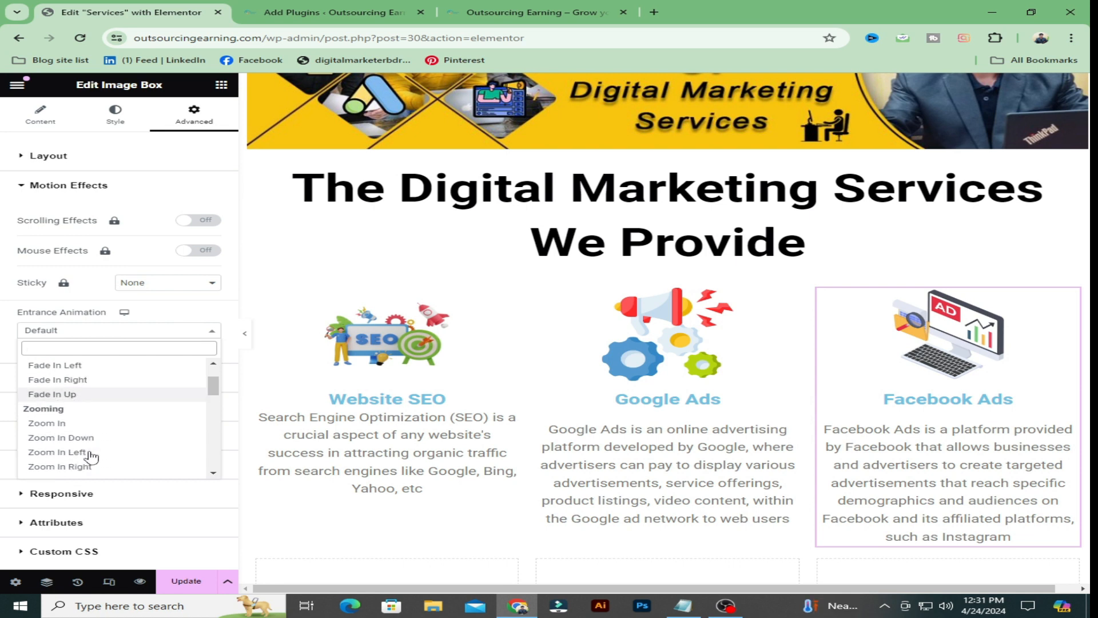
pyautogui.scroll(-2, 69, 448)
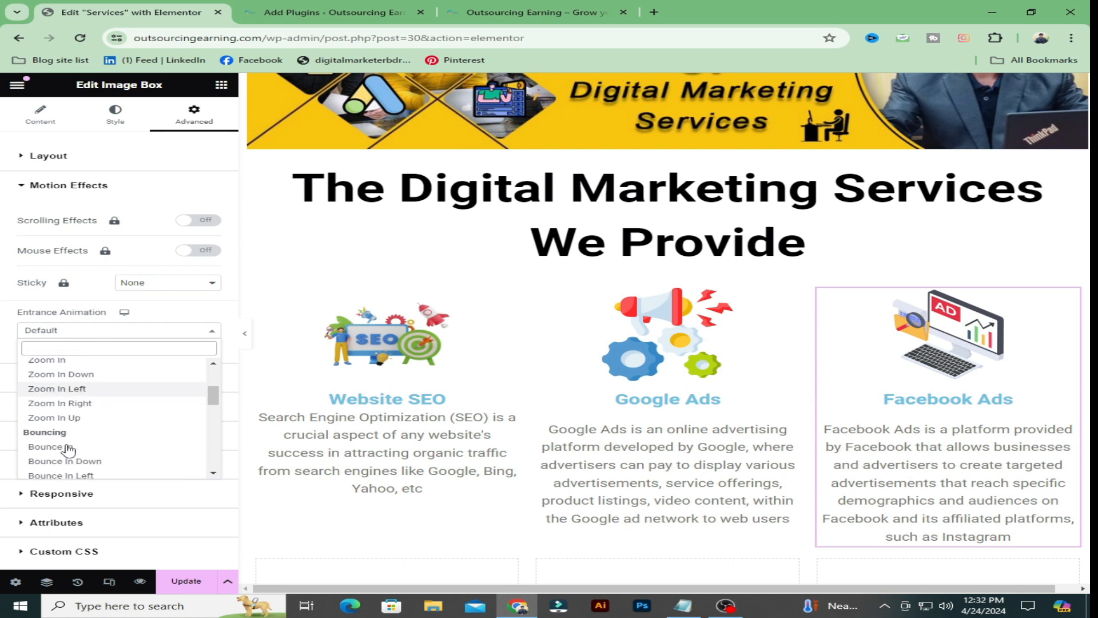
pyautogui.click(55, 418)
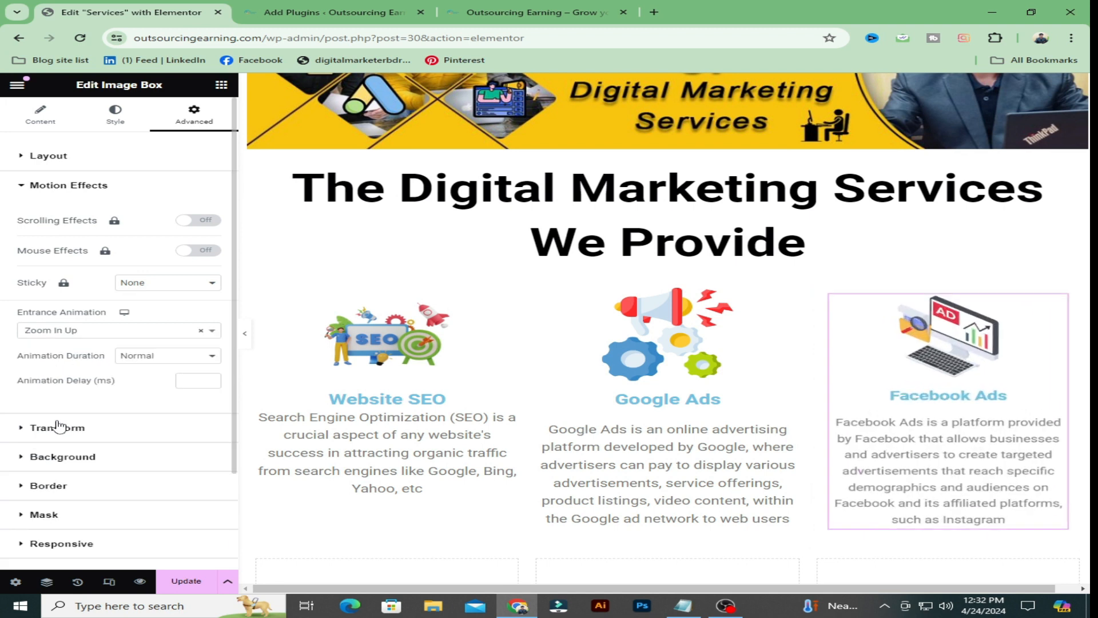
# - Set the Facebook Ads box's entrance animation duration to Fast and update the page
pyautogui.click(209, 357)
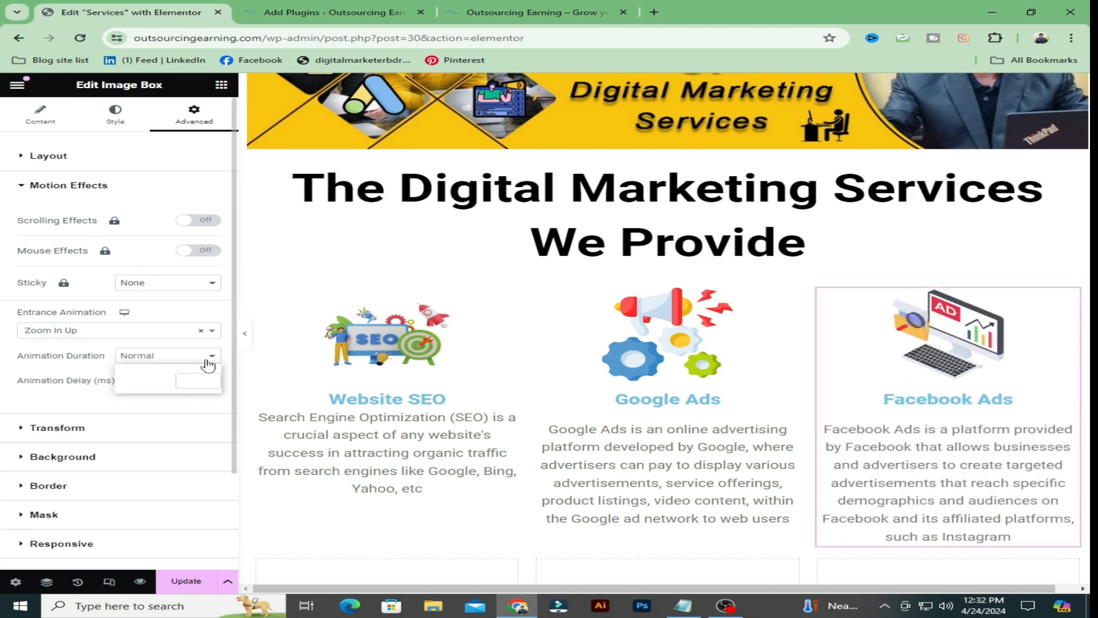
pyautogui.click(166, 385)
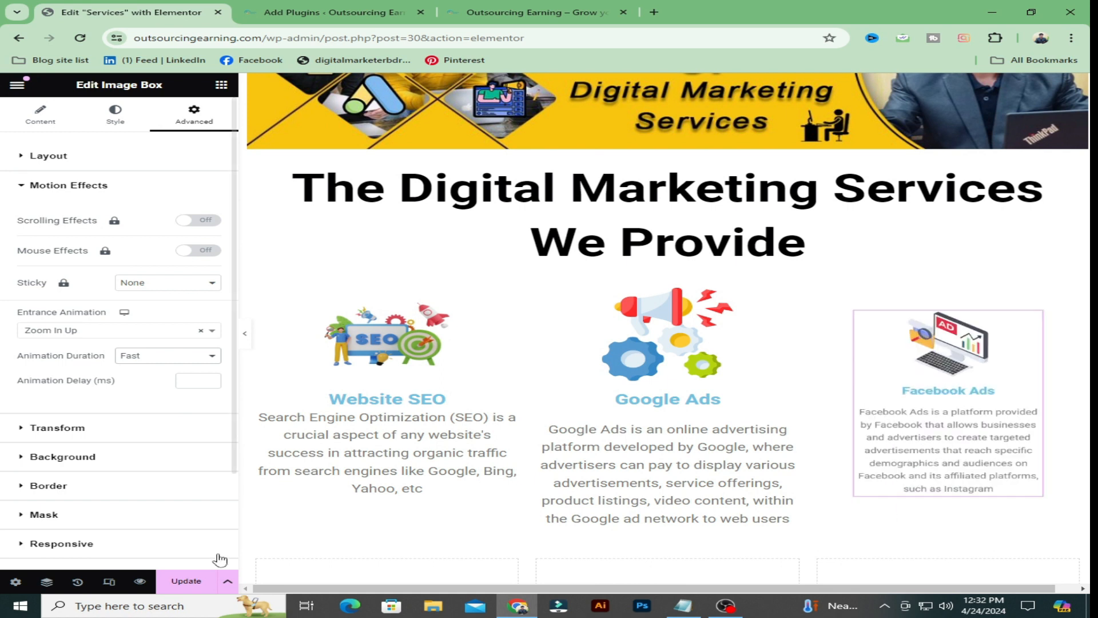
pyautogui.click(199, 586)
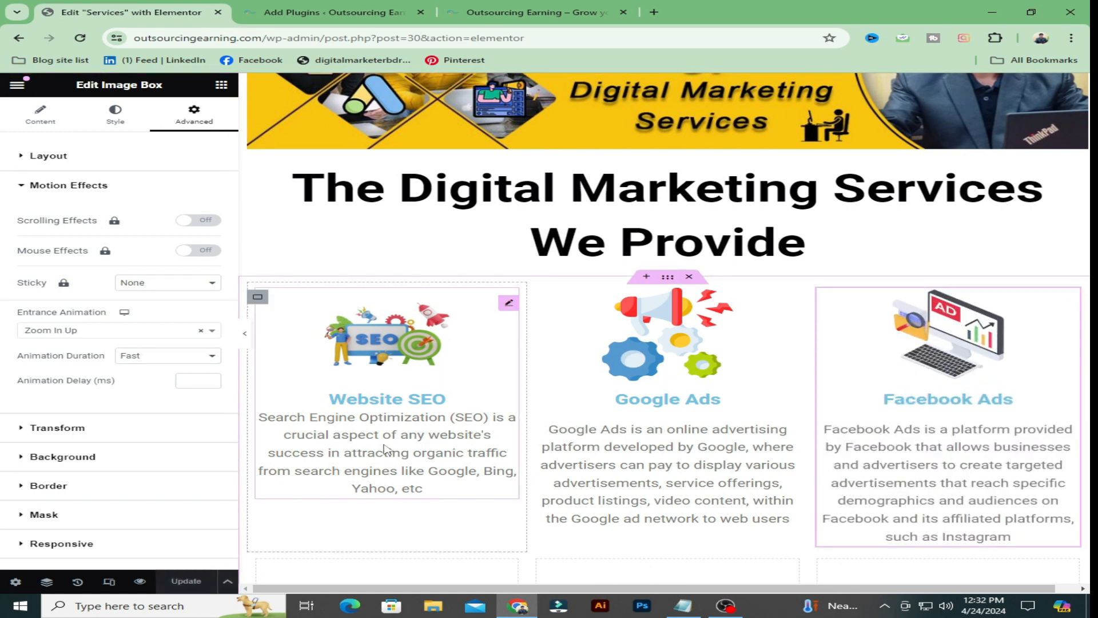
# - Add an Image Box widget to the empty grid cell below the Website SEO box
pyautogui.scroll(-5, 667, 437)
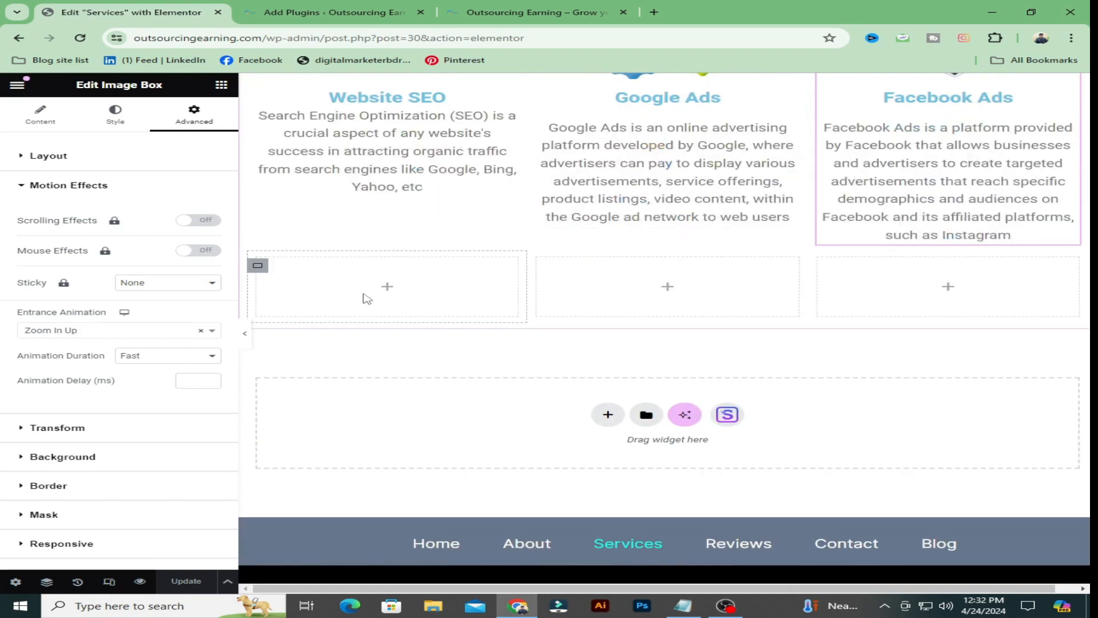
pyautogui.click(372, 297)
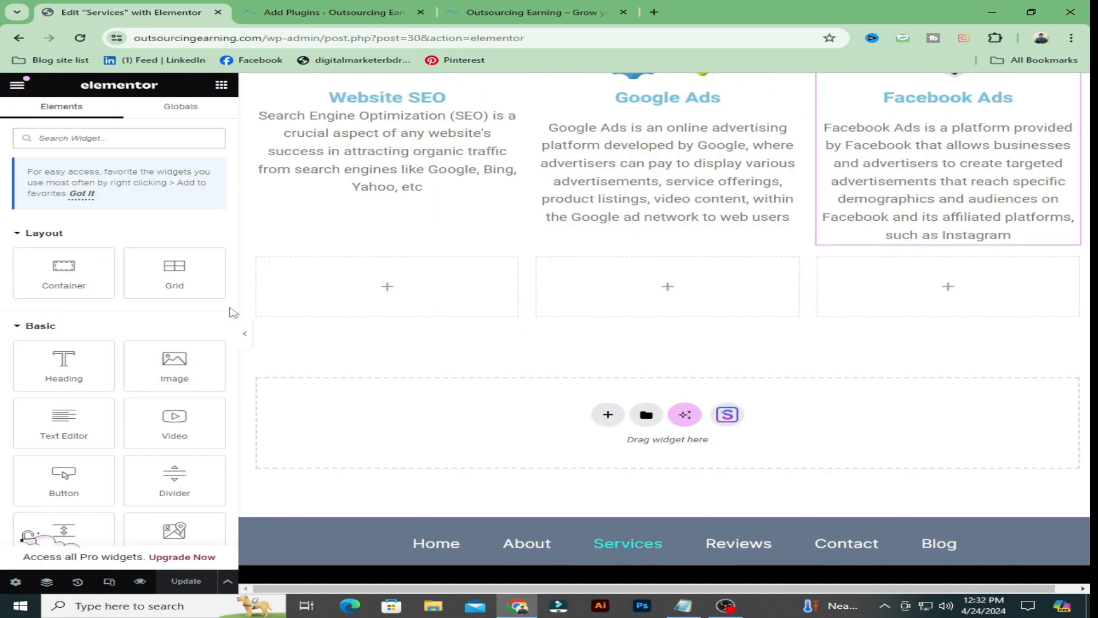
pyautogui.scroll(-15, 123, 495)
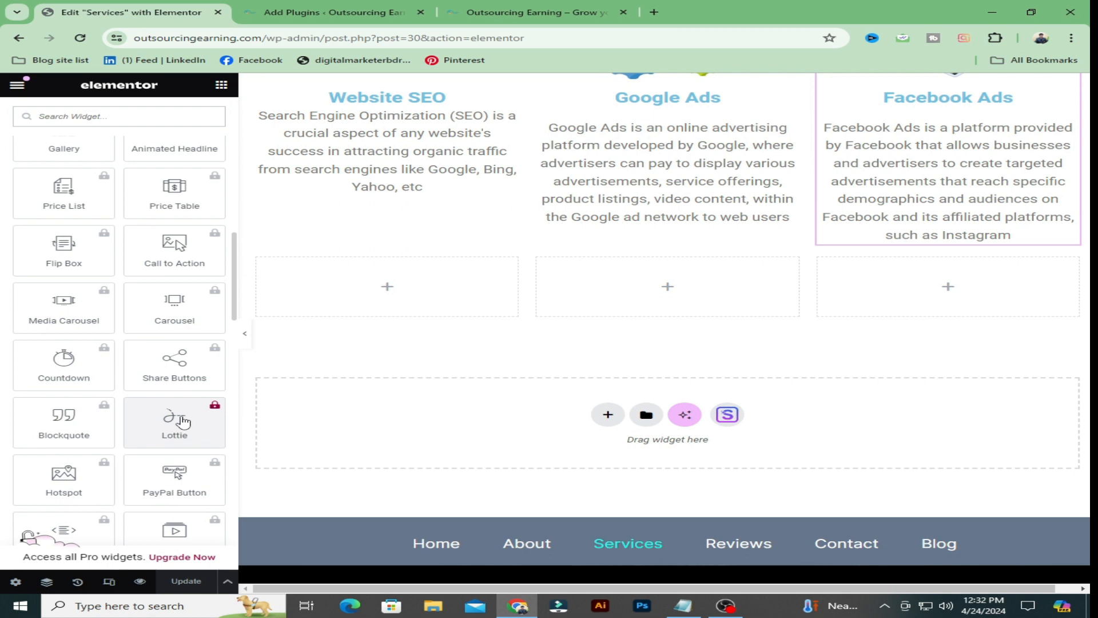
pyautogui.scroll(-2, 117, 495)
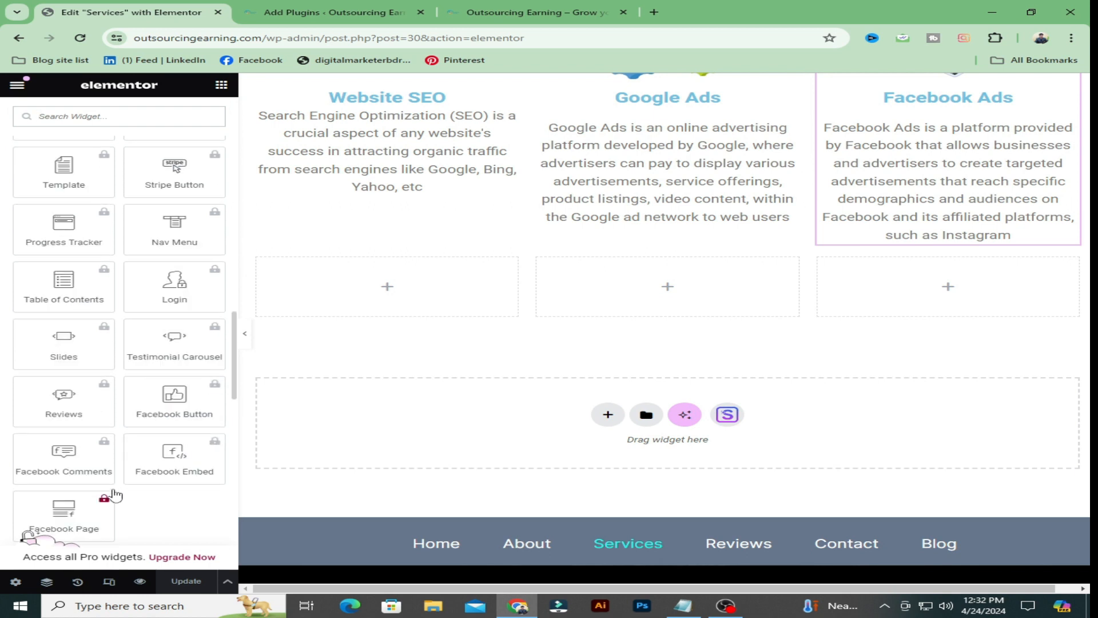
pyautogui.scroll(1, 94, 381)
pyautogui.scroll(-6, 97, 372)
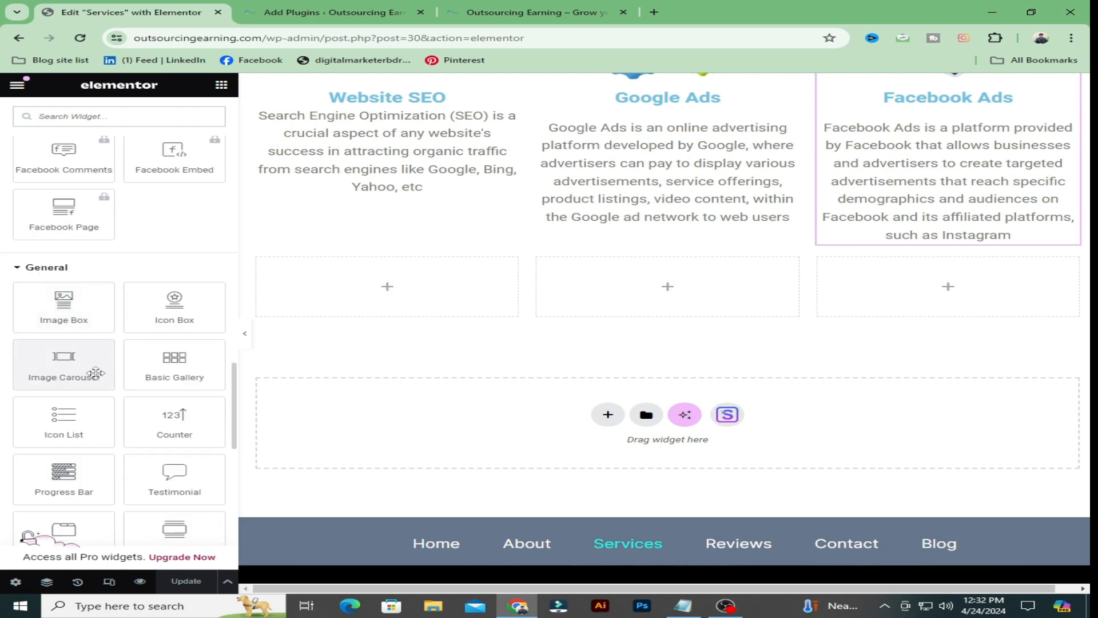
pyautogui.moveTo(63, 309); pyautogui.dragTo(412, 302)
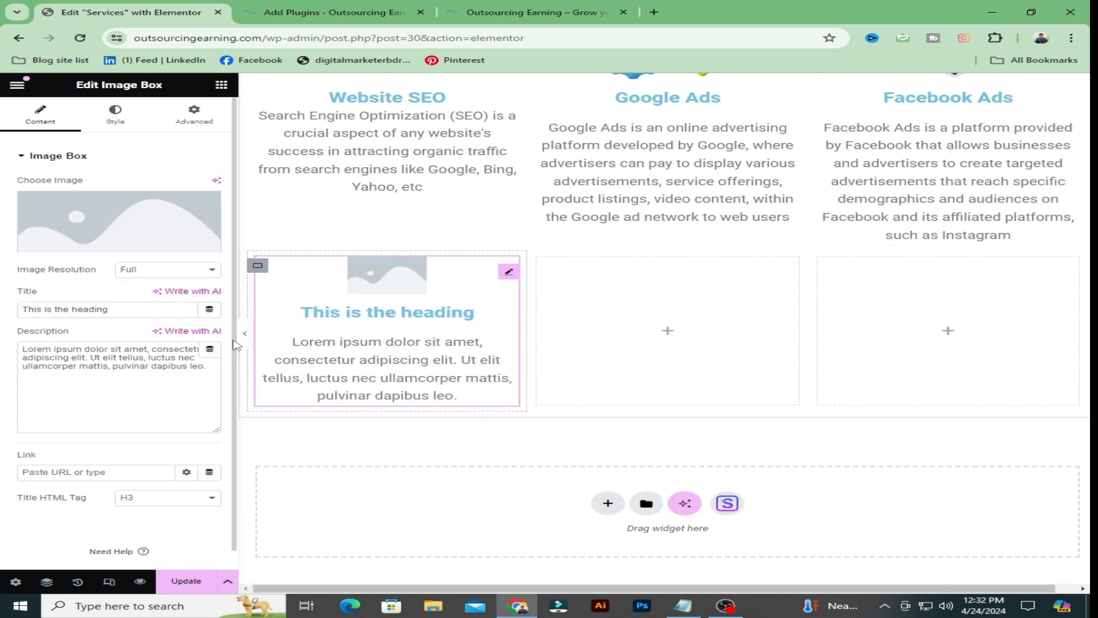
# - Replace the new image box's placeholder title with "YouTube Video Boosting", copied from the Notepad text
pyautogui.hotkey('ctrl', 'a')
pyautogui.press('BackSpace')
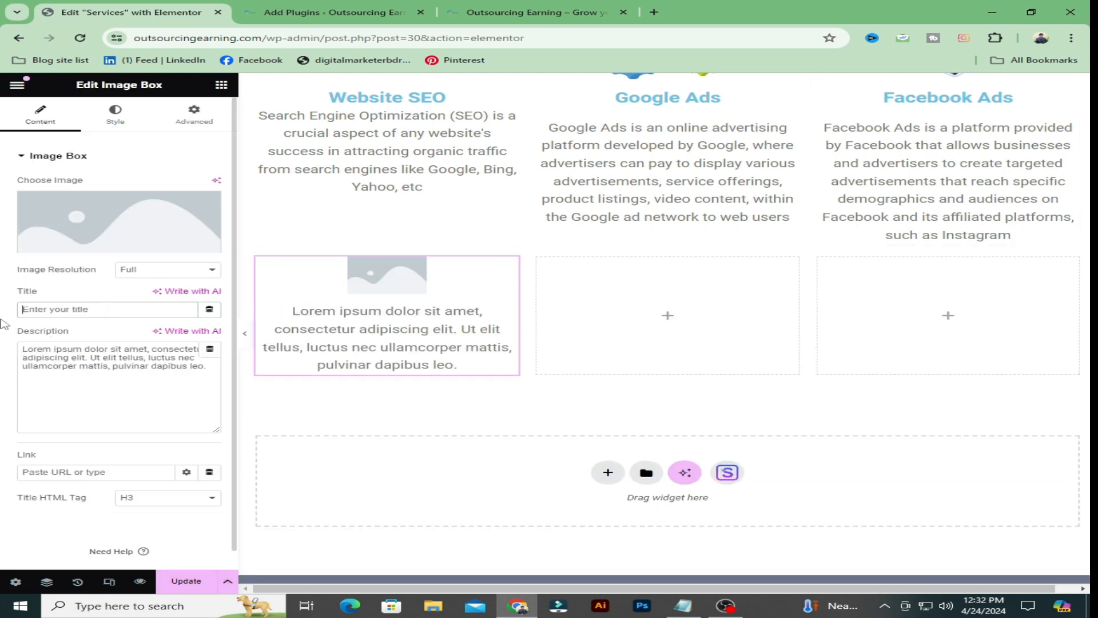
pyautogui.click(683, 605)
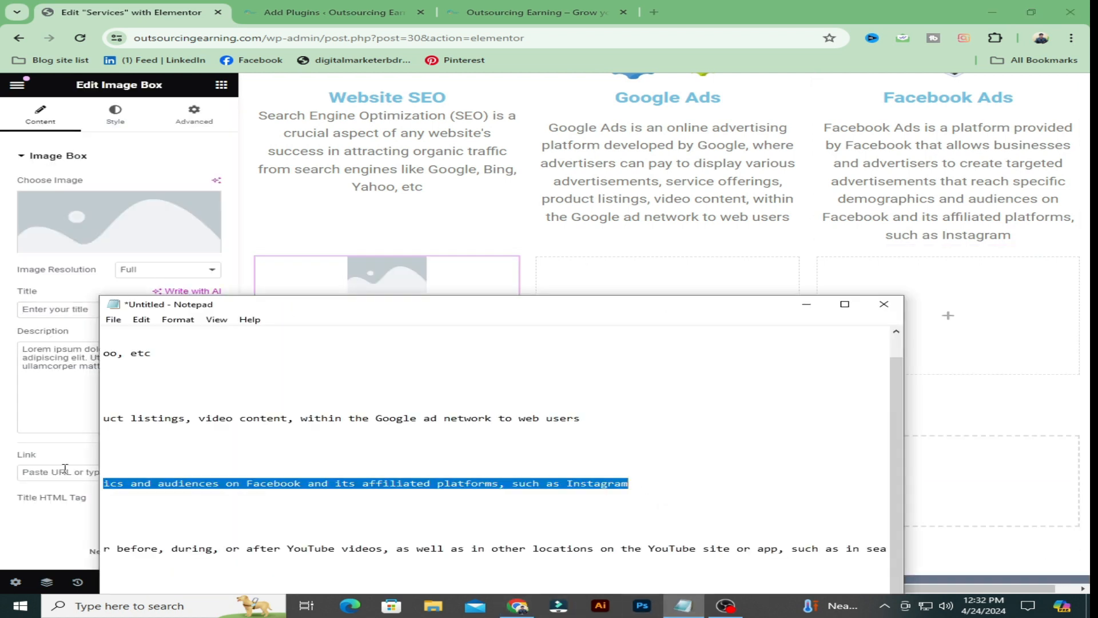
pyautogui.moveTo(252, 518); pyautogui.dragTo(91, 485)
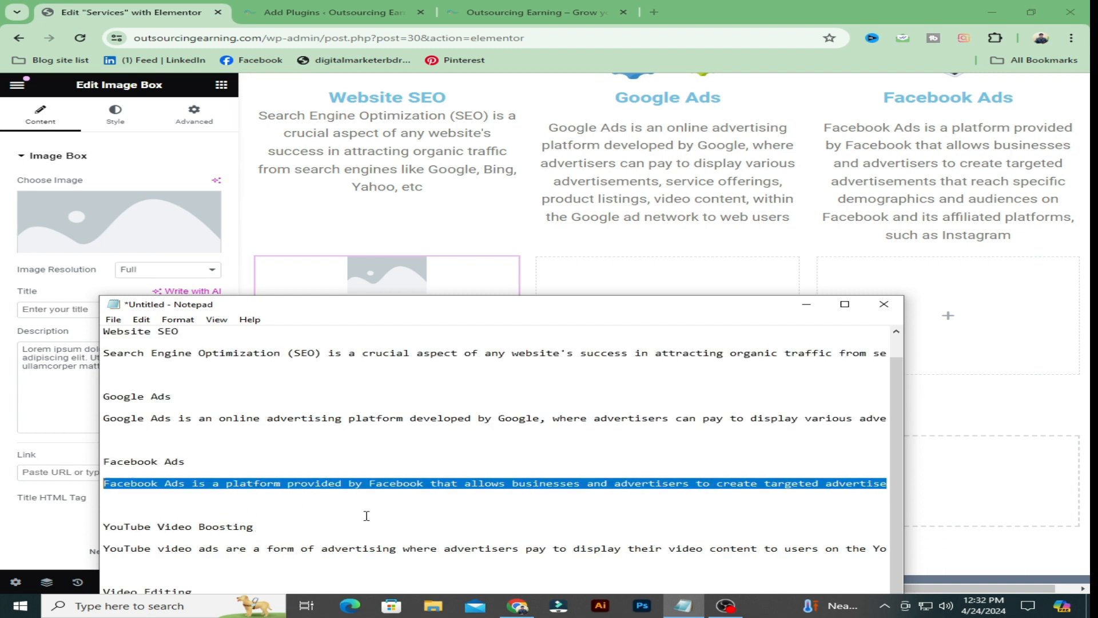
pyautogui.moveTo(271, 523); pyautogui.dragTo(76, 528)
pyautogui.hotkey('ctrl', 'c')
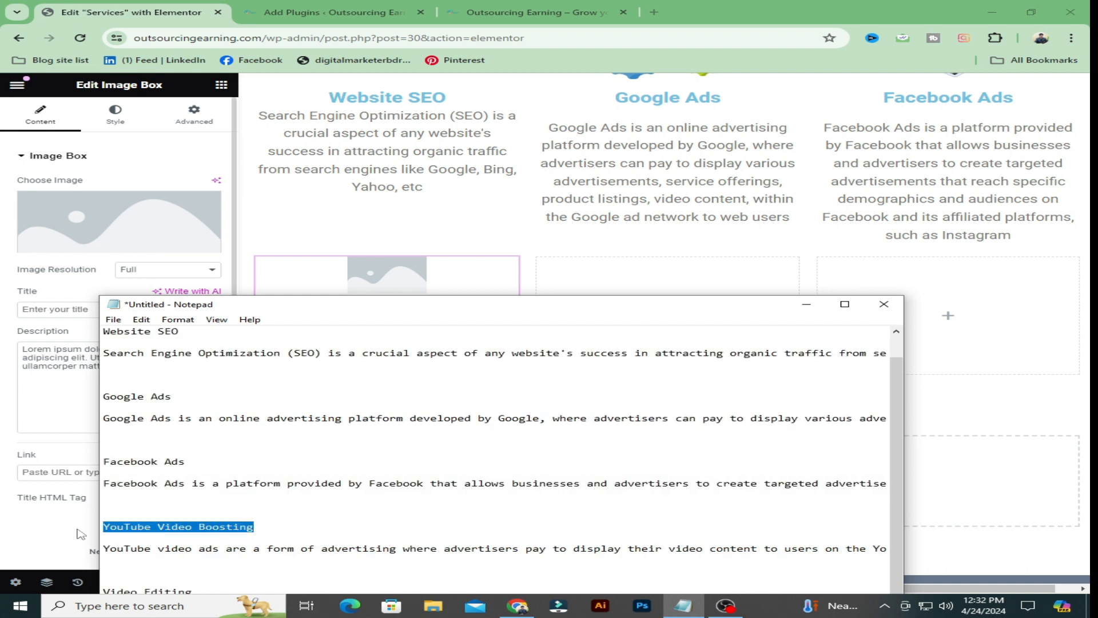
pyautogui.click(63, 308)
pyautogui.hotkey('ctrl', 'v')
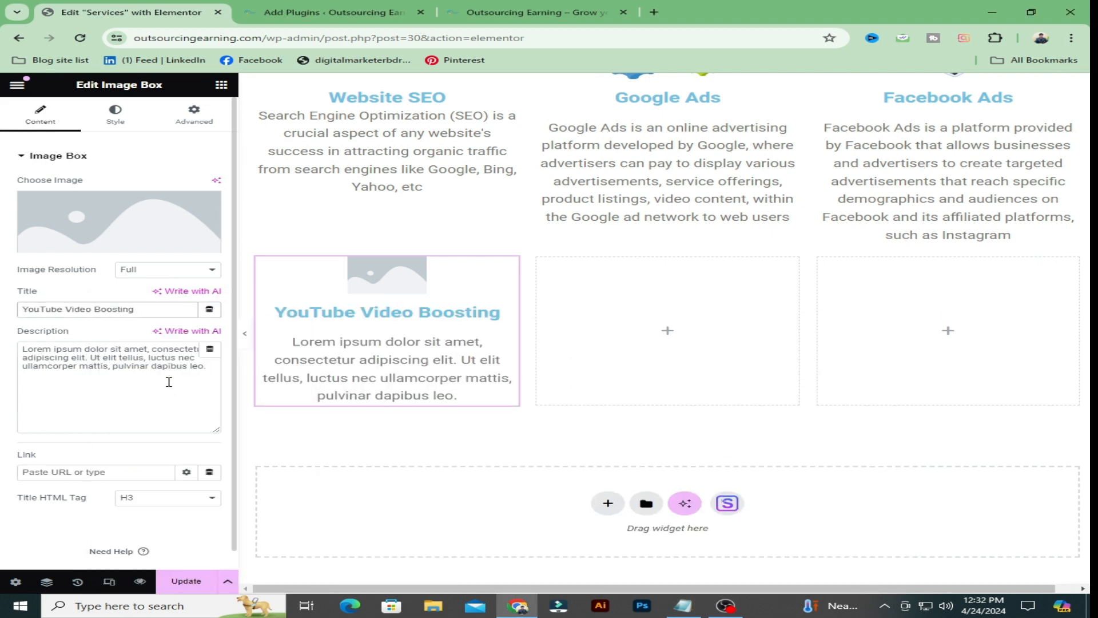
# - Replace the YouTube Video Boosting box's placeholder description with the YouTube video ads paragraph copied from the Notepad text
pyautogui.moveTo(207, 372); pyautogui.dragTo(57, 350)
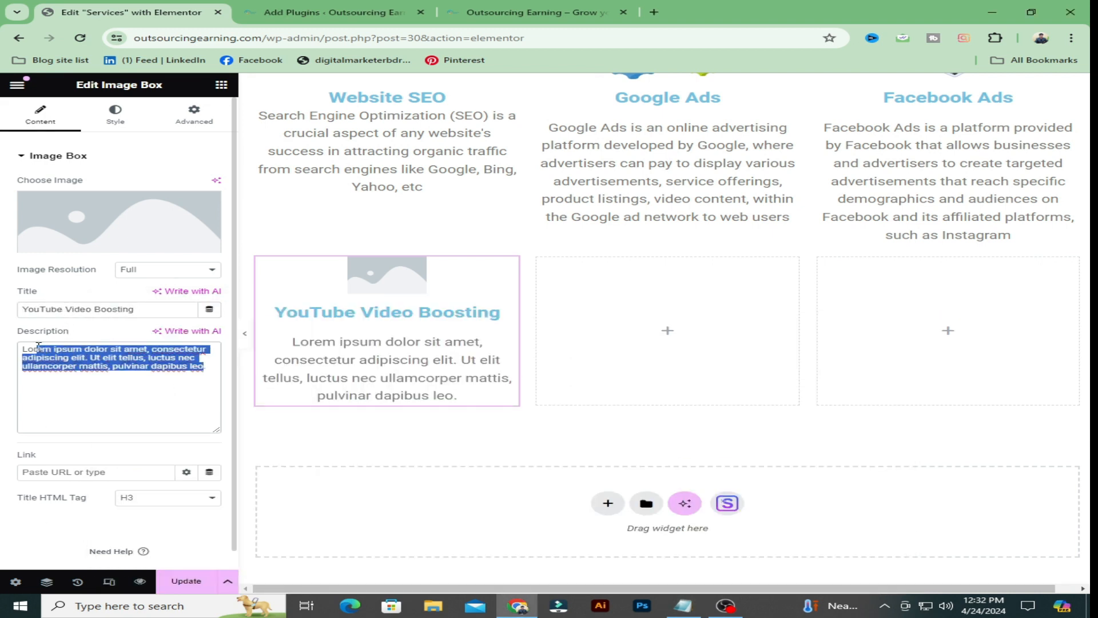
pyautogui.press('BackSpace')
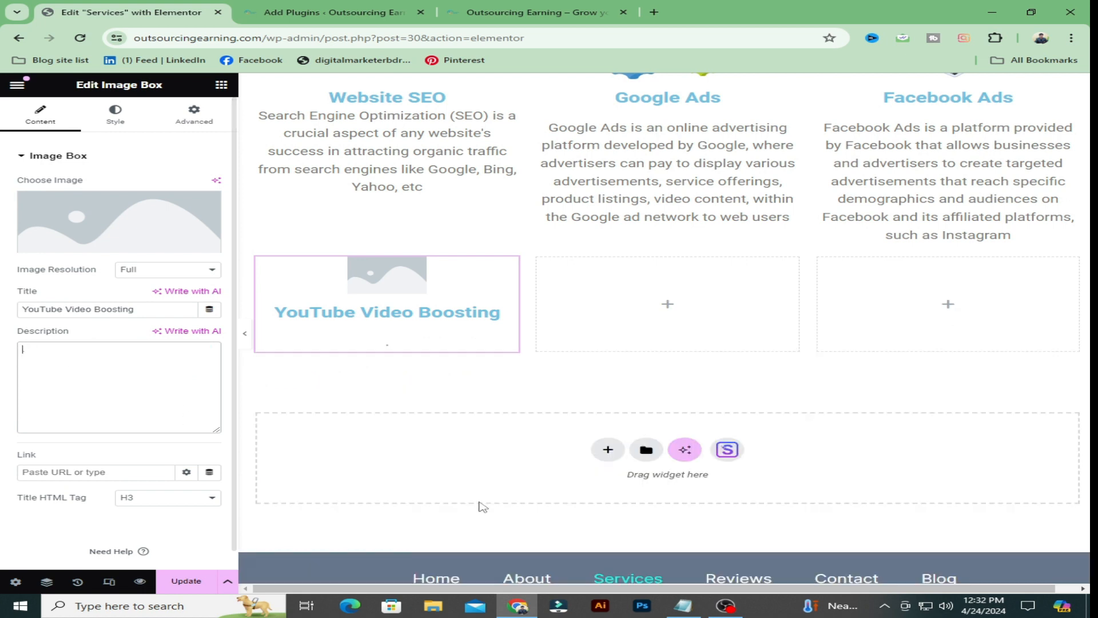
pyautogui.click(683, 605)
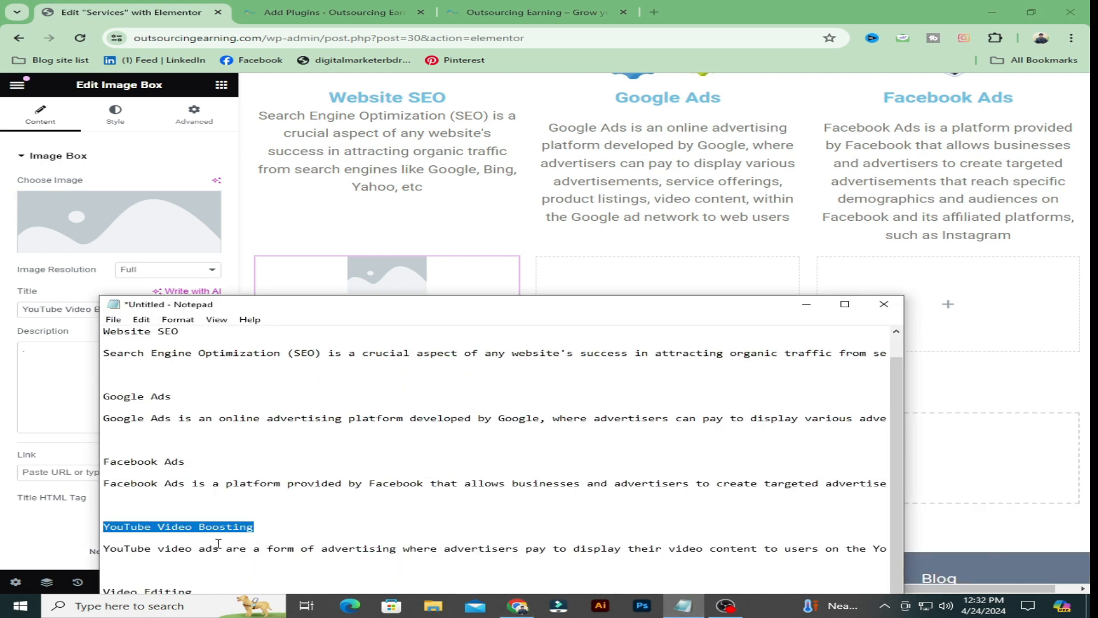
pyautogui.moveTo(107, 548); pyautogui.dragTo(811, 571)
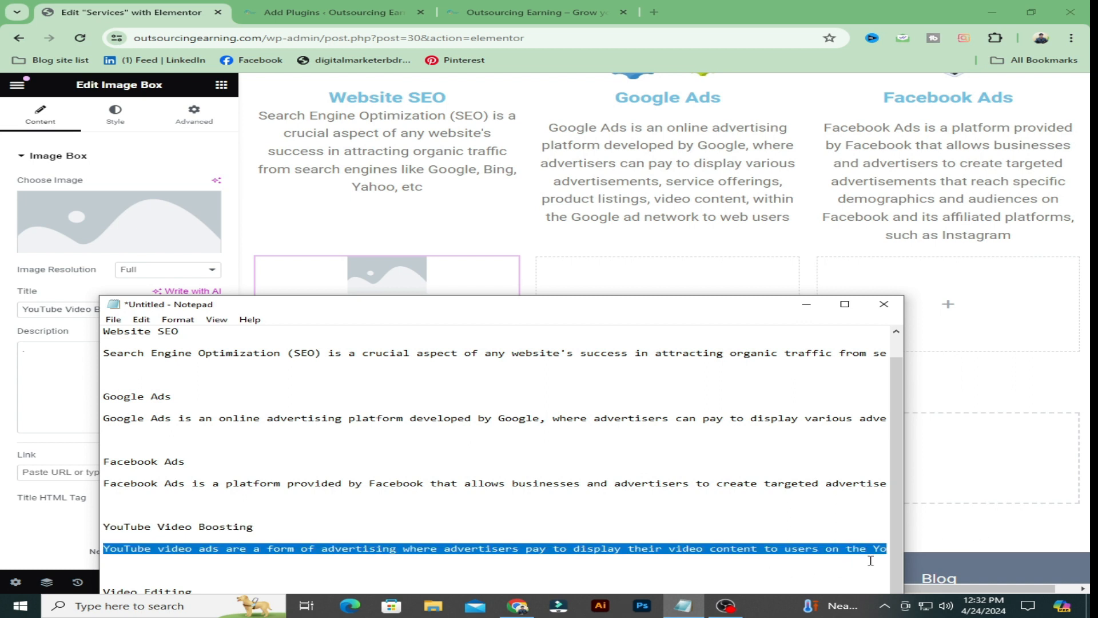
pyautogui.click(30, 392)
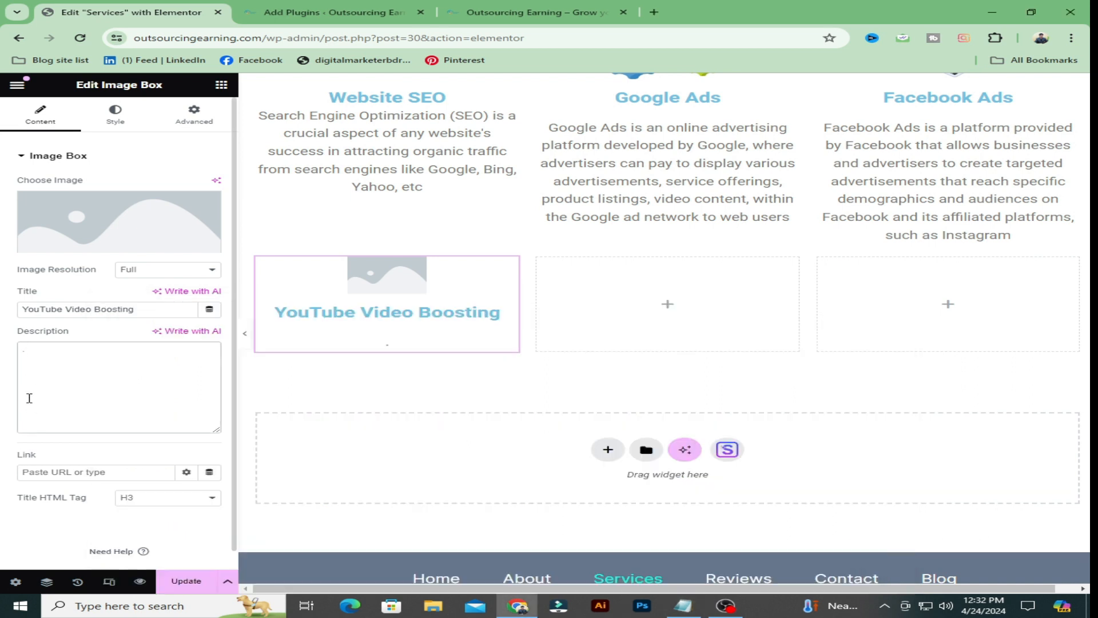
pyautogui.press('BackSpace')
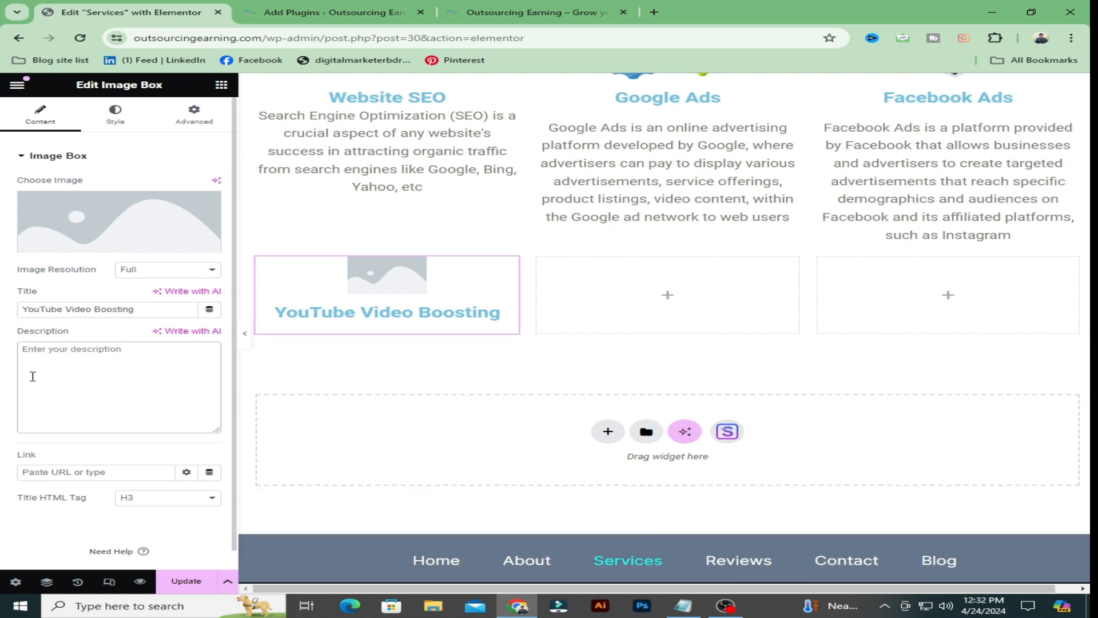
pyautogui.write('YouTube video ads are a form of advertising where advertisers pay to display their video content to users on the YouTube platform. These ads can appear before, during, or after YouTube videos, as well as in other locations on the YouTube site or app, such as in search results or on the homepage')
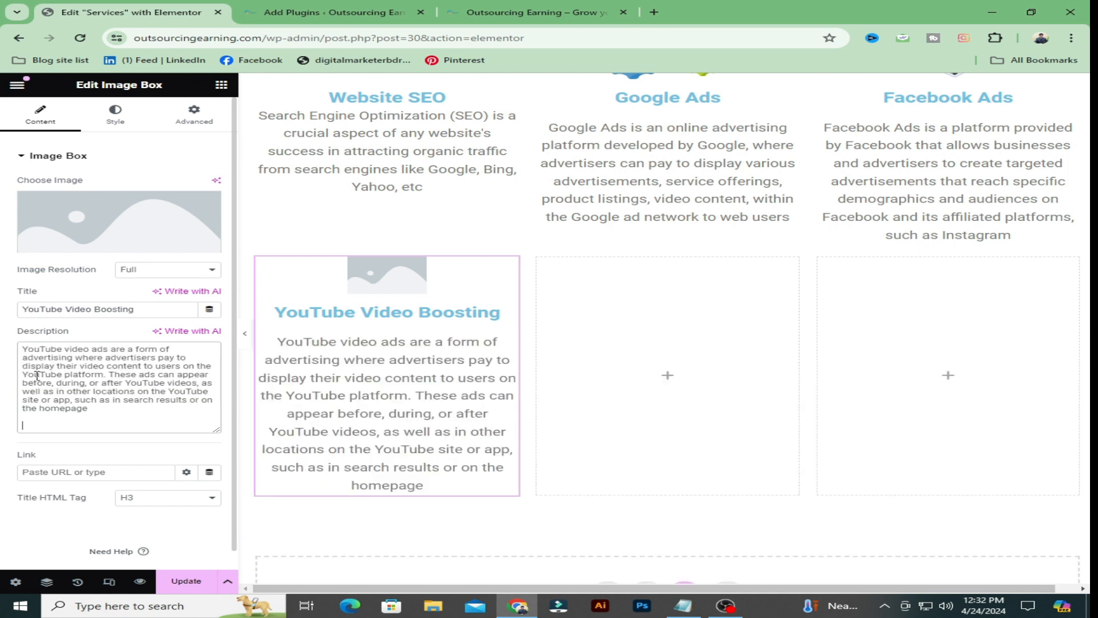
pyautogui.press('Return')
# - Set the YouTube Video Boosting box's image to digital-marketing-3.png from the media library
pyautogui.click(93, 251)
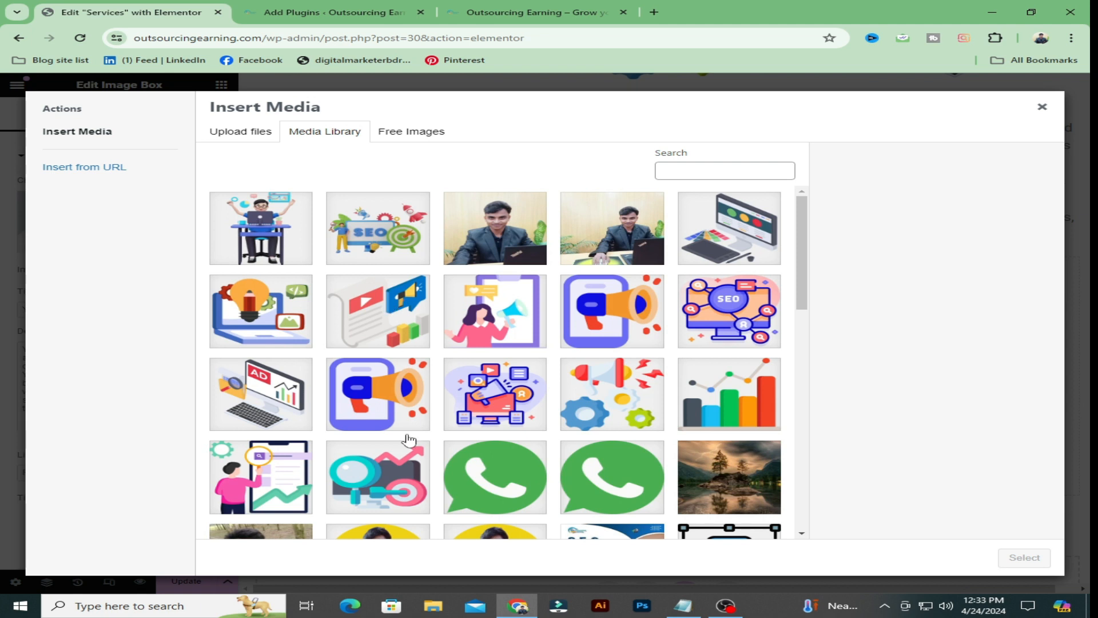
pyautogui.click(352, 320)
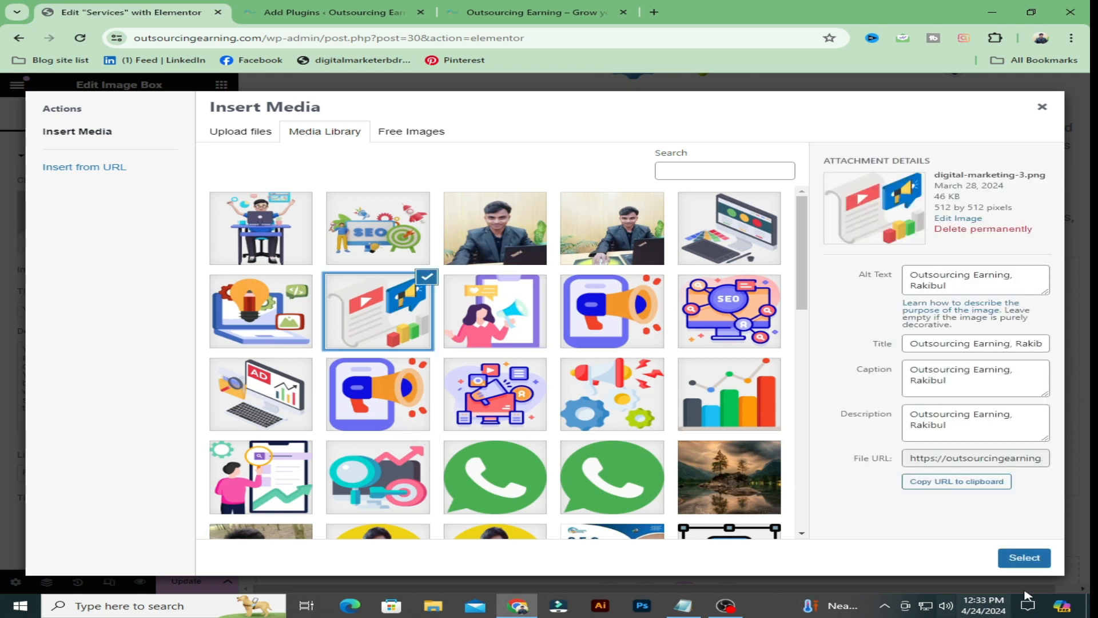
pyautogui.click(1025, 558)
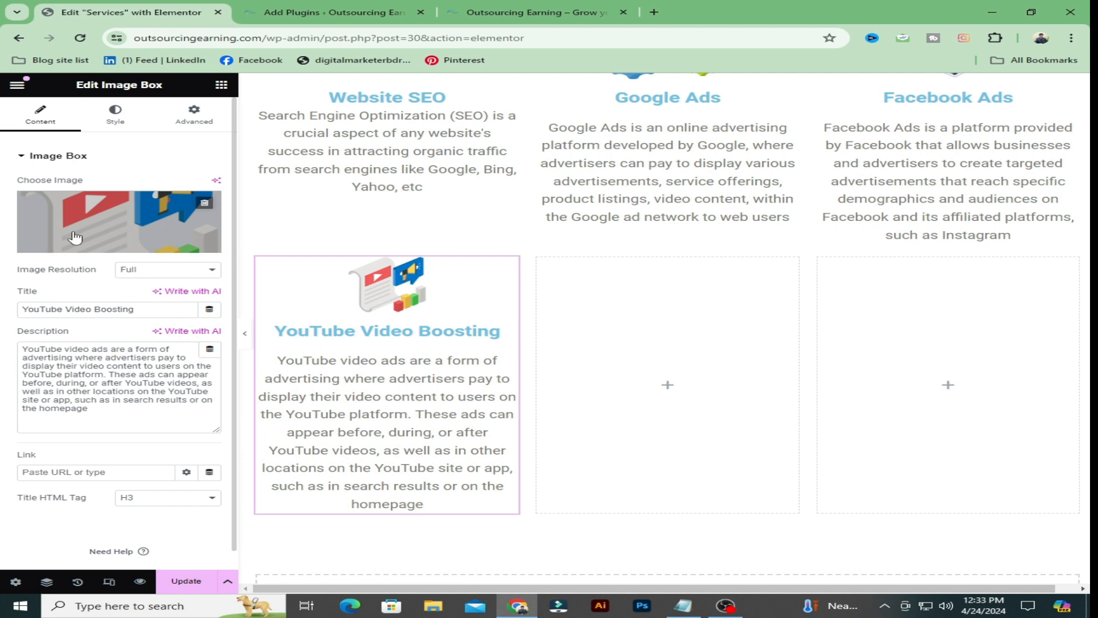
# - Set the image width of the YouTube Video Boosting box to 50%
pyautogui.click(116, 117)
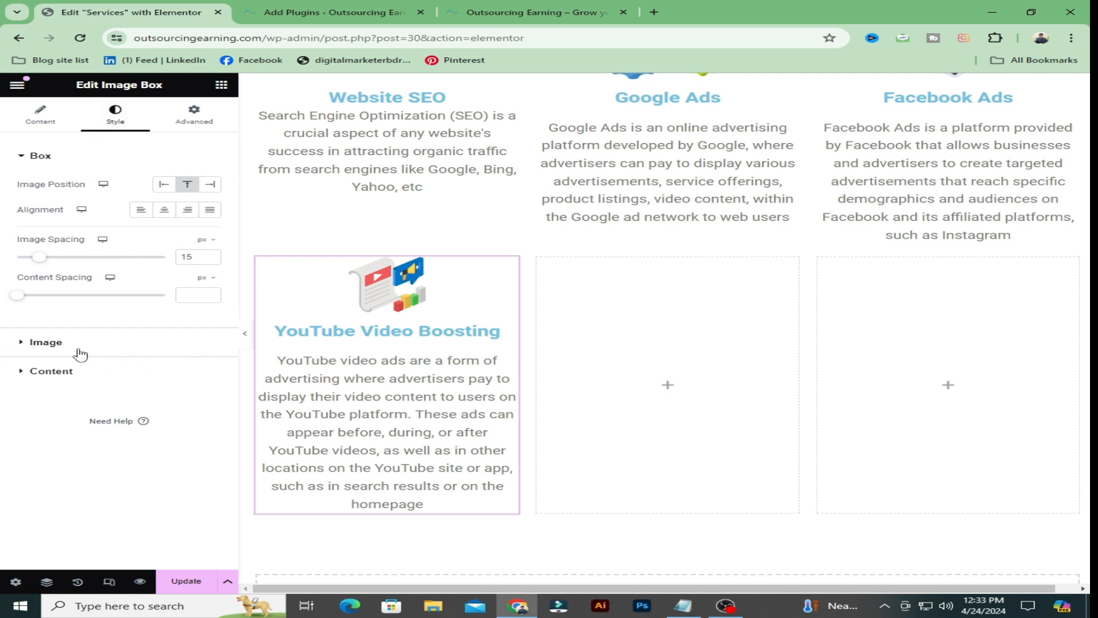
pyautogui.click(46, 342)
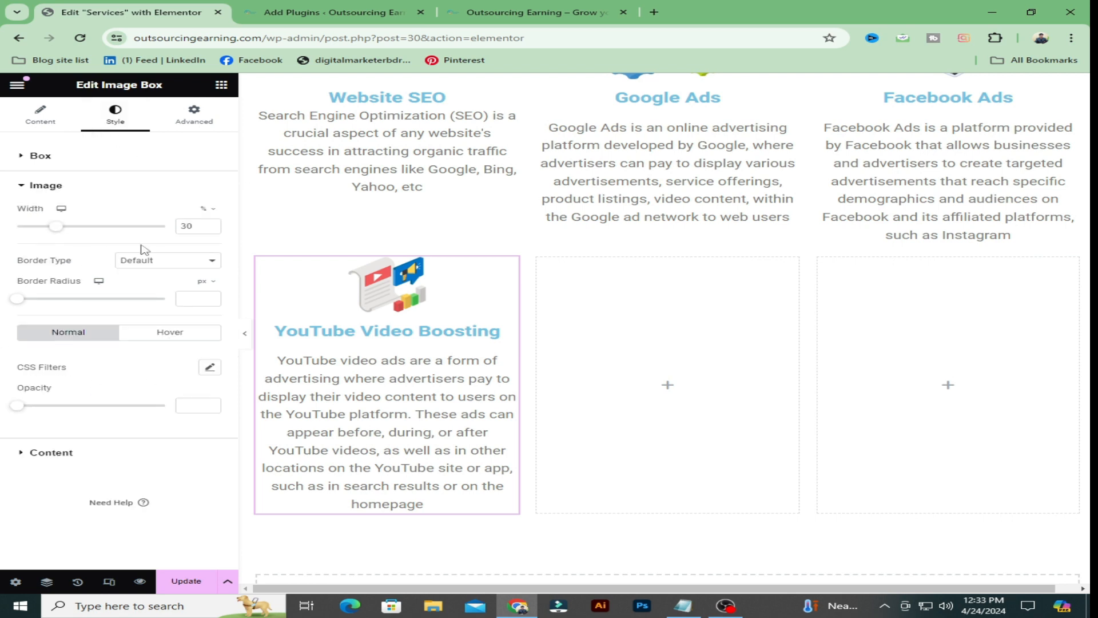
pyautogui.moveTo(58, 231); pyautogui.dragTo(89, 235)
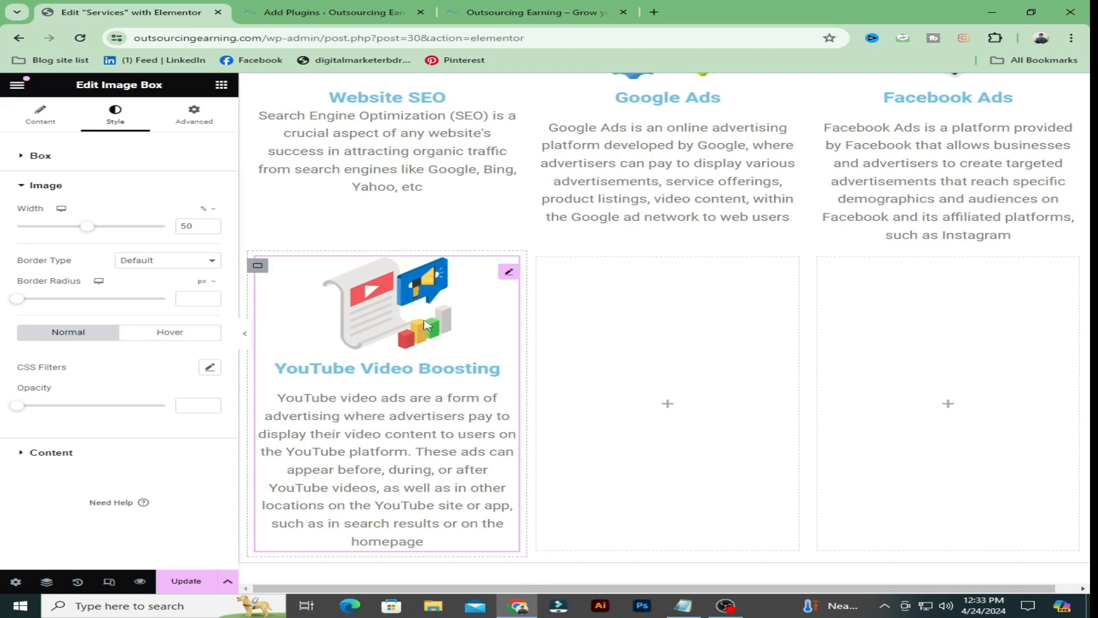
# - Open the hover animation choices for the YouTube Video Boosting image and browse to the options around Bob
pyautogui.click(172, 335)
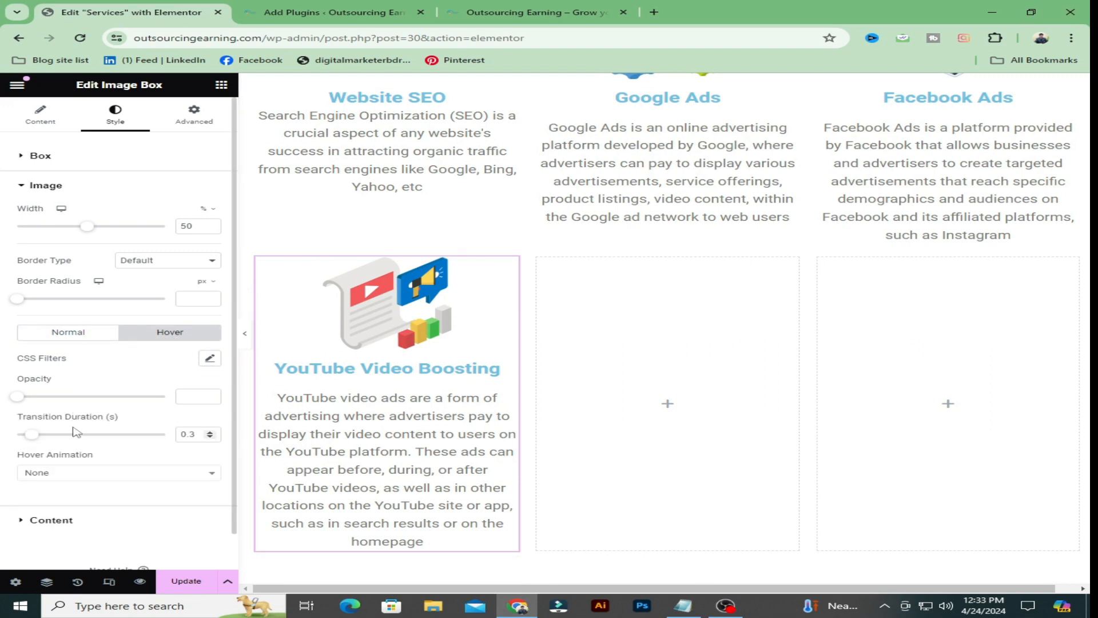
pyautogui.click(213, 478)
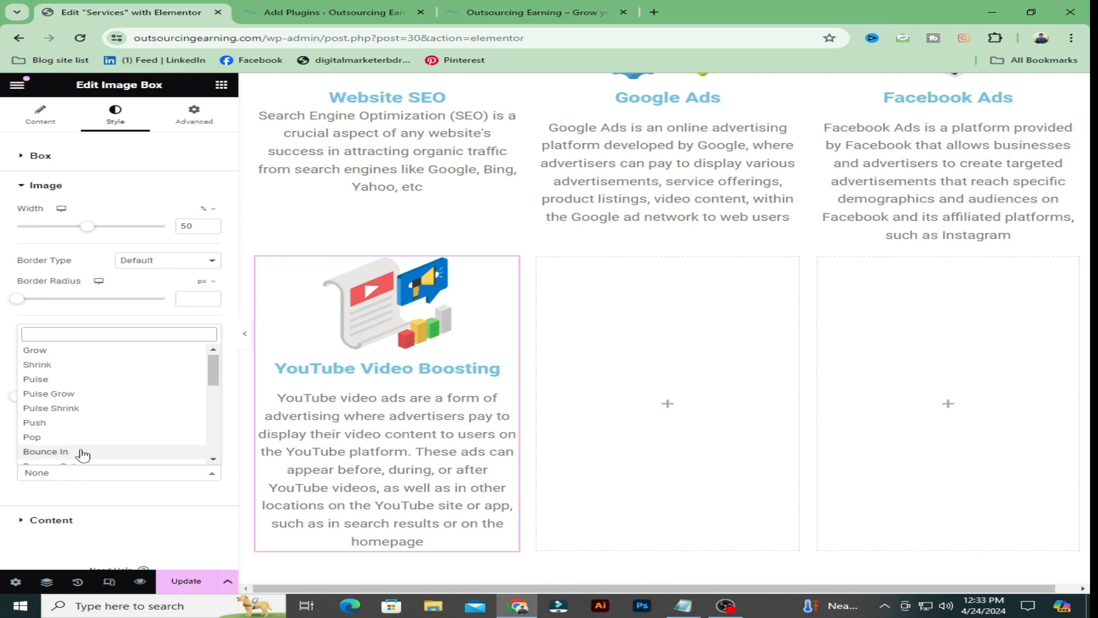
pyautogui.scroll(-3, 80, 452)
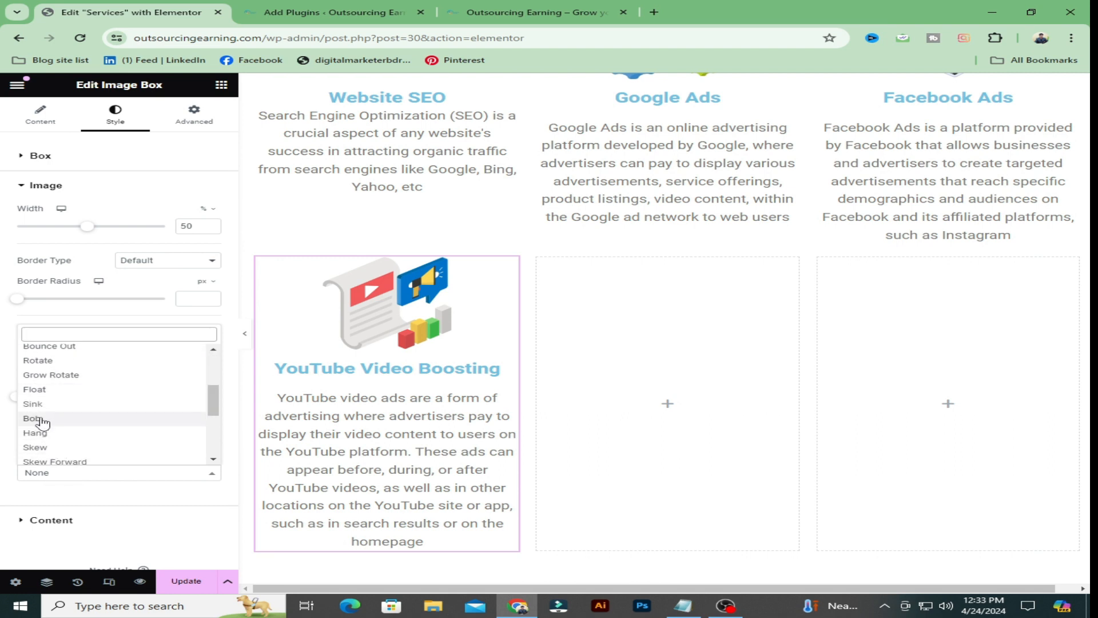
# - Give the YouTube Video Boosting image box a Bob image hover animation and a Zoom In Up entrance animation
pyautogui.click(33, 419)
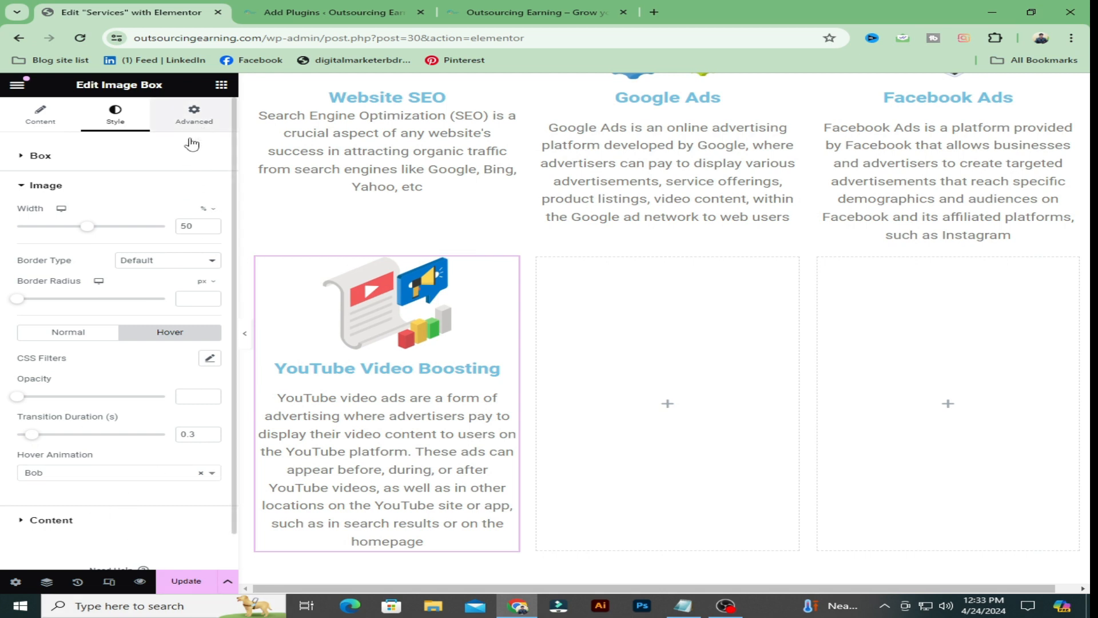
pyautogui.click(193, 115)
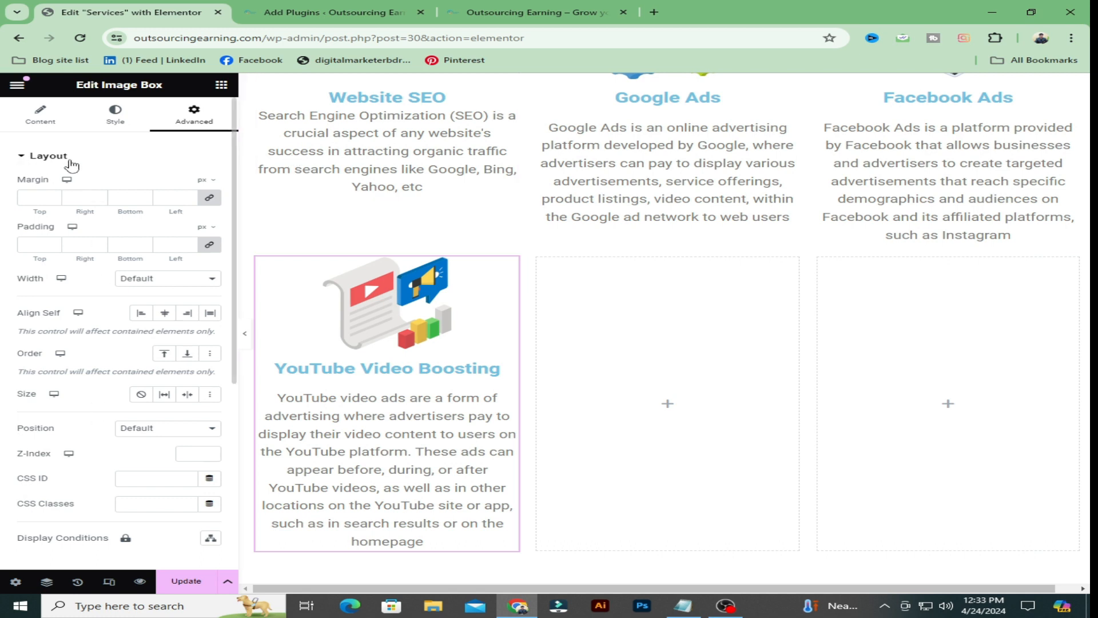
pyautogui.click(91, 161)
pyautogui.click(69, 186)
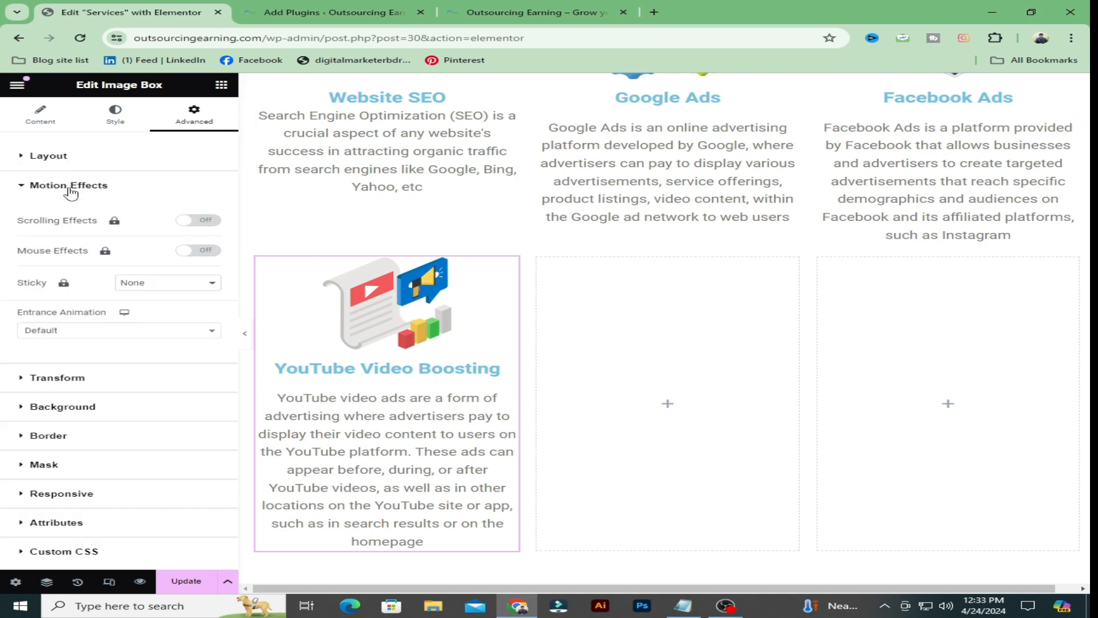
pyautogui.click(208, 332)
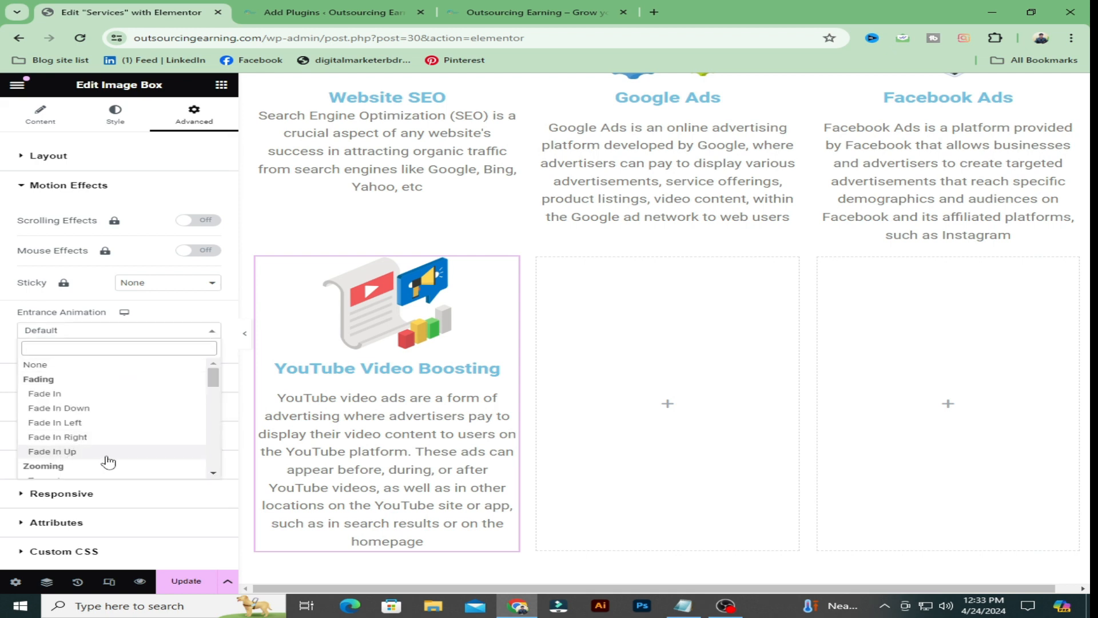
pyautogui.scroll(-3, 92, 457)
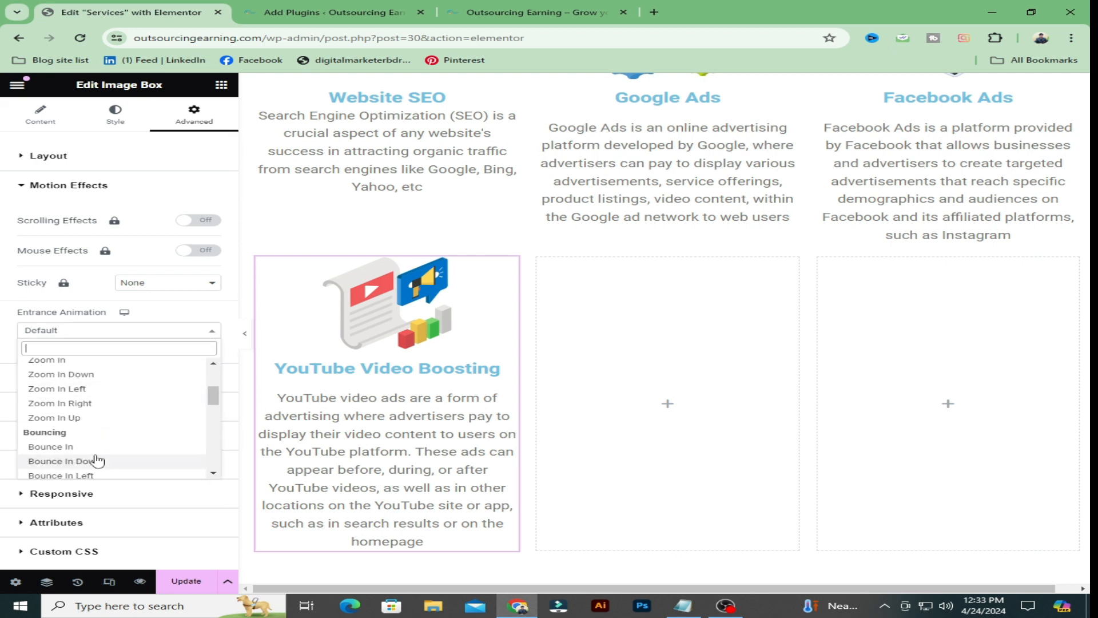
pyautogui.click(64, 418)
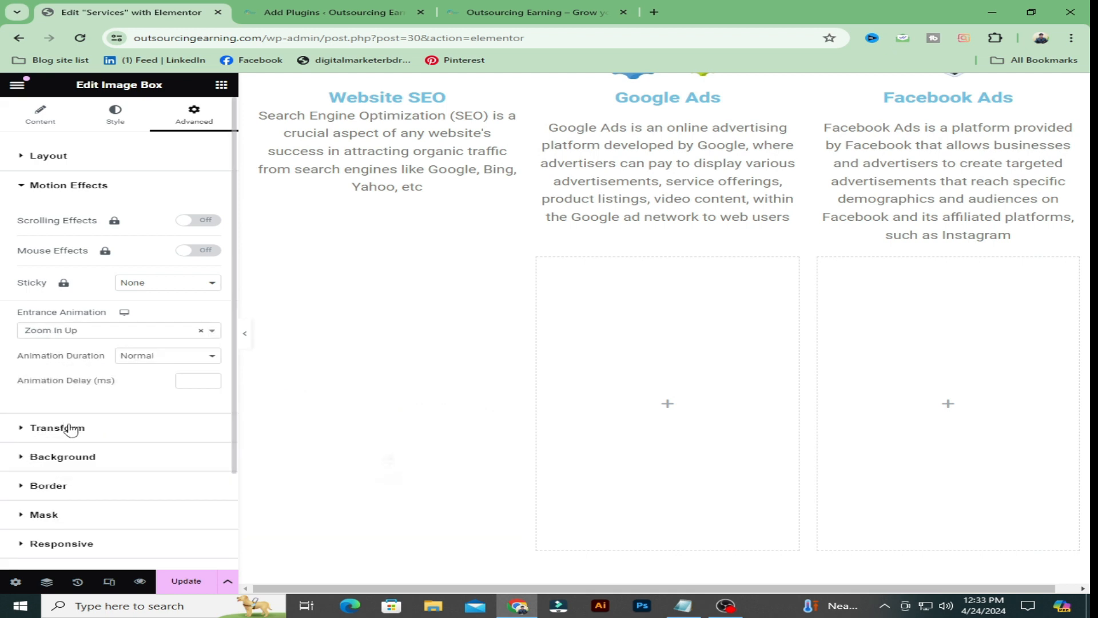
# - Set the YouTube Video Boosting box's entrance animation duration to Fast and update the page
pyautogui.click(210, 357)
pyautogui.click(152, 387)
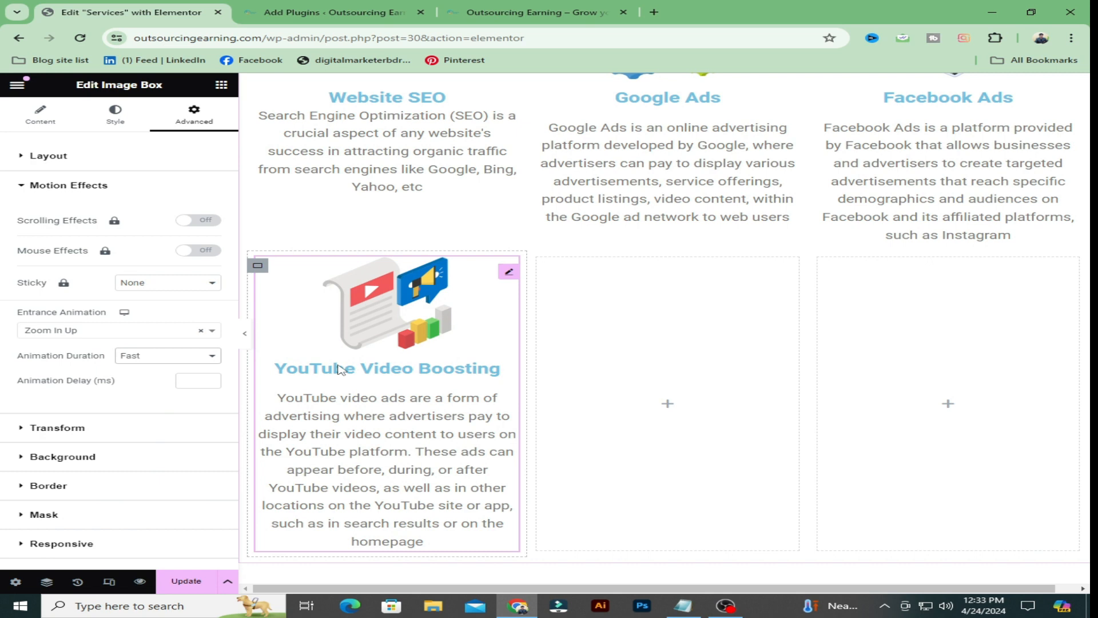
pyautogui.click(185, 582)
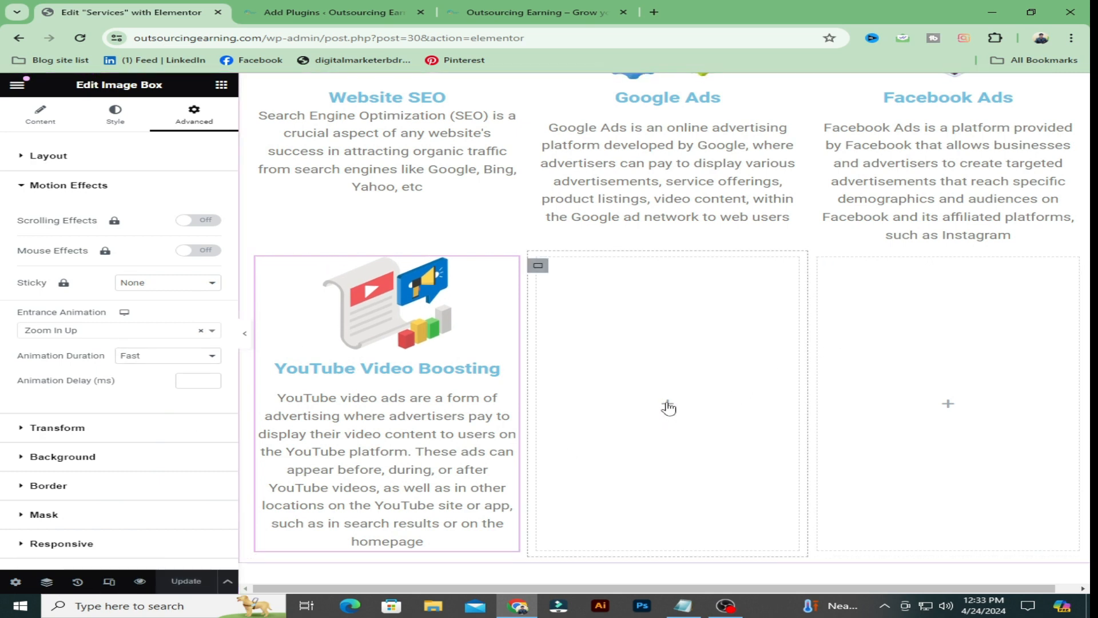
# - Add an Image Box widget to the empty container beside the YouTube Video Boosting box
pyautogui.click(668, 404)
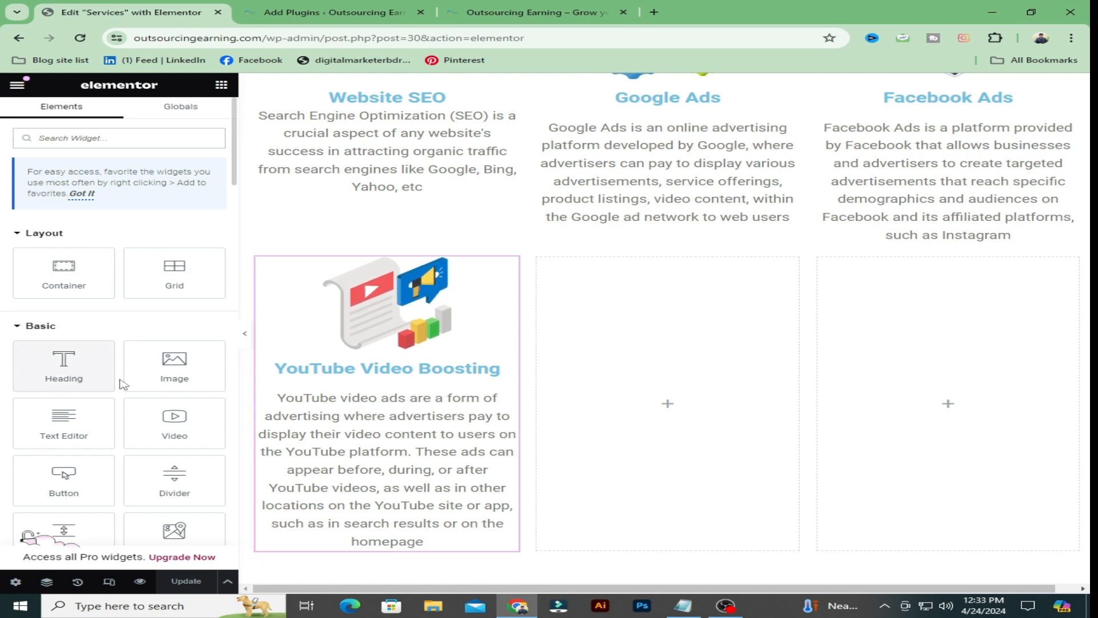
pyautogui.scroll(-15, 138, 463)
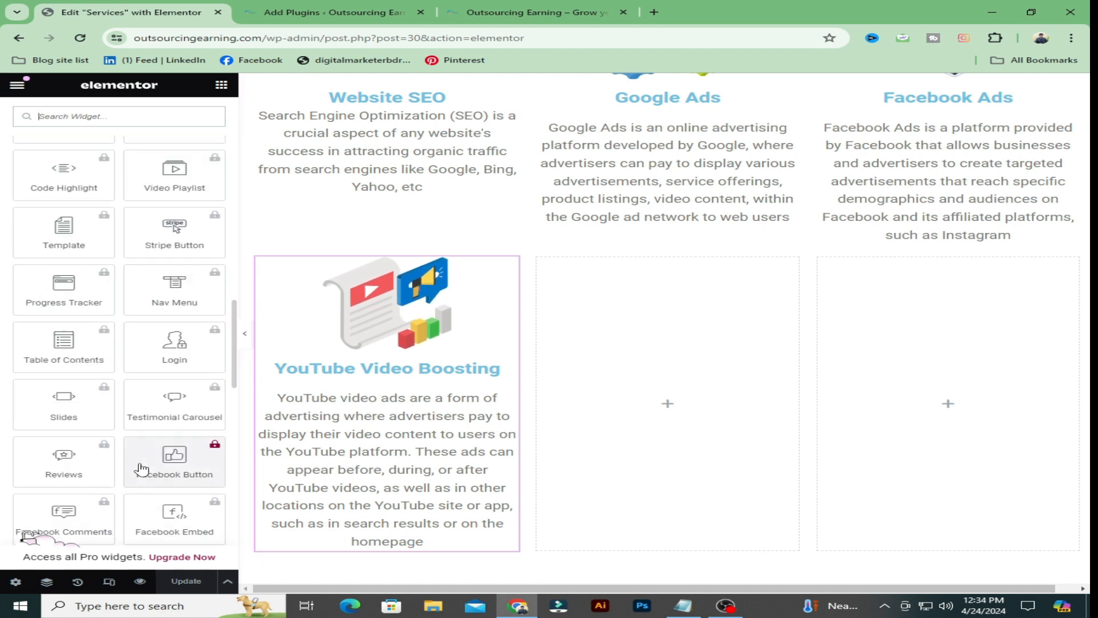
pyautogui.moveTo(64, 367); pyautogui.dragTo(709, 399)
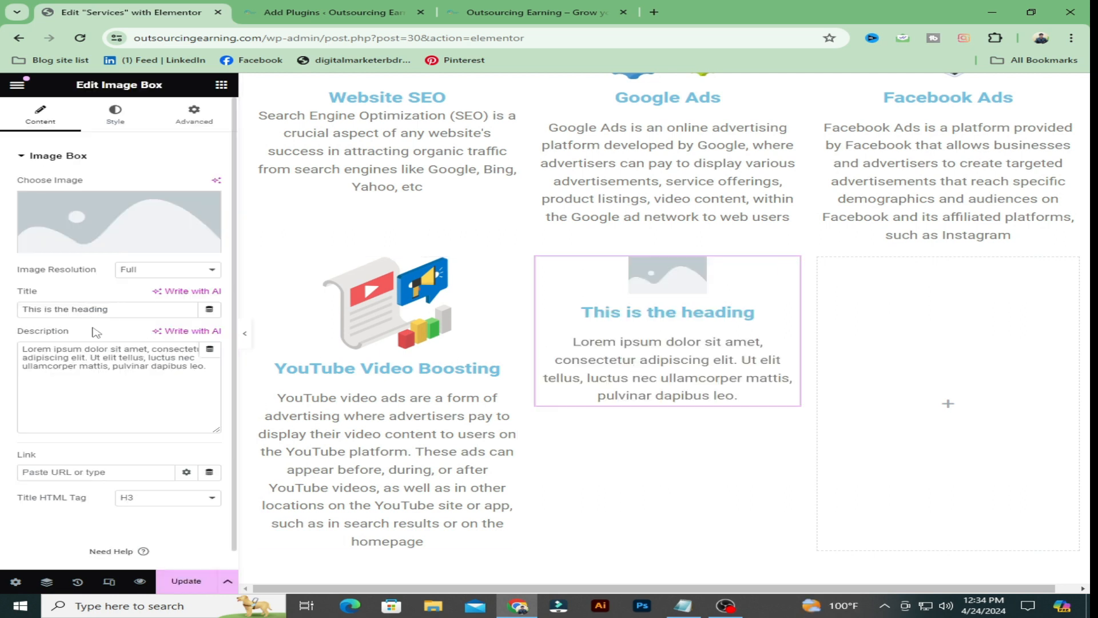
# - Replace the new image box's placeholder title with "Video Editing", copied from the Notepad notes
pyautogui.tripleClick(86, 309)
pyautogui.press('BackSpace')
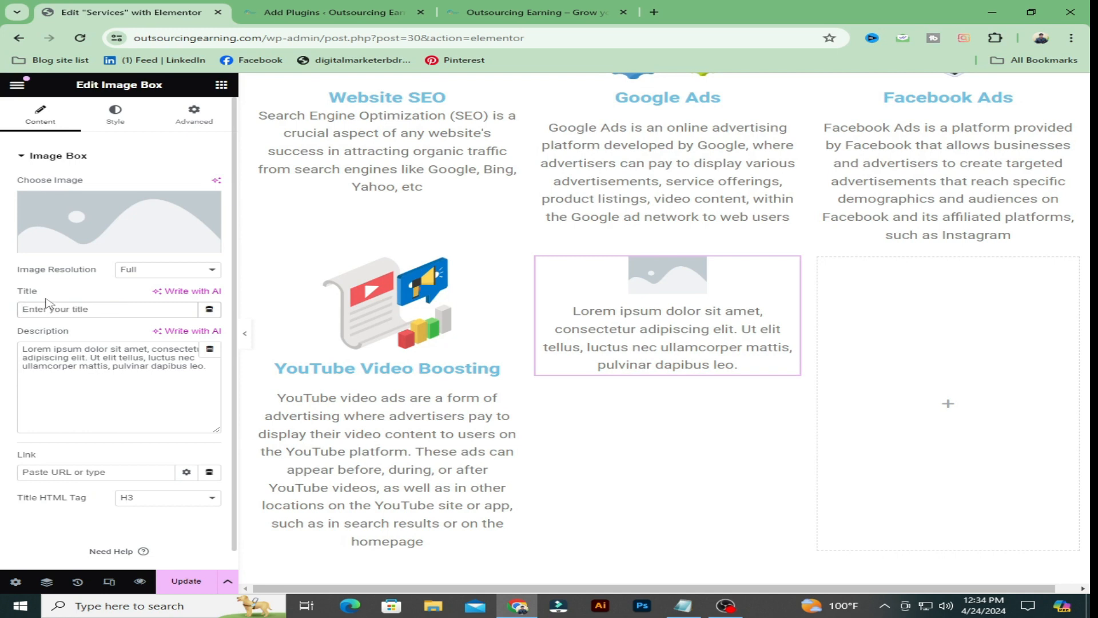
pyautogui.click(683, 605)
pyautogui.scroll(-1, 249, 526)
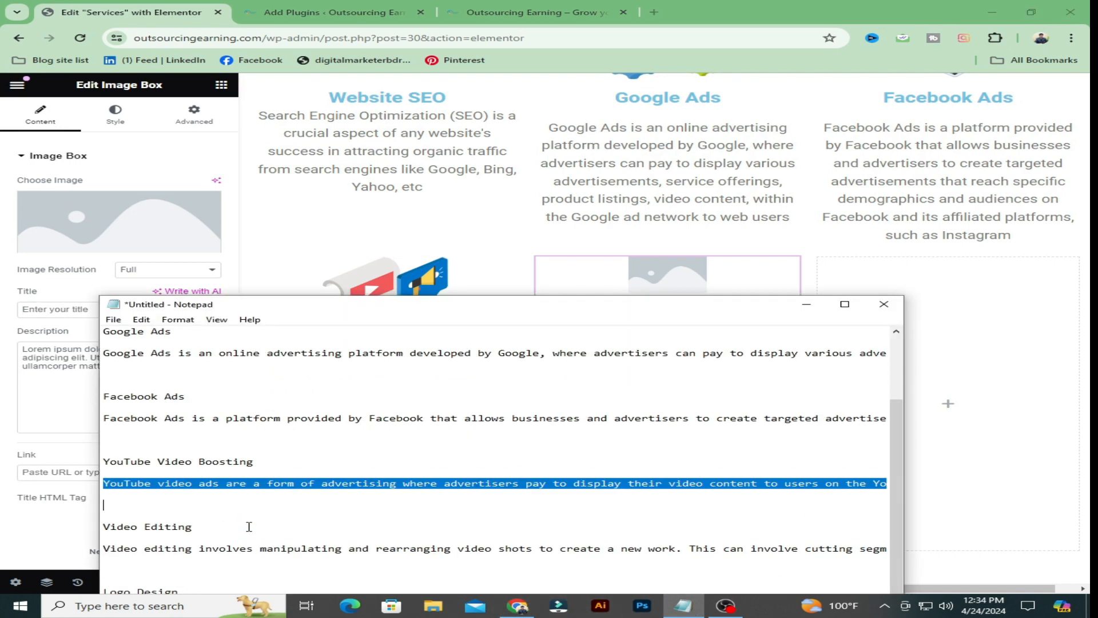
pyautogui.moveTo(198, 527); pyautogui.dragTo(10, 523)
pyautogui.hotkey('ctrl', 'c')
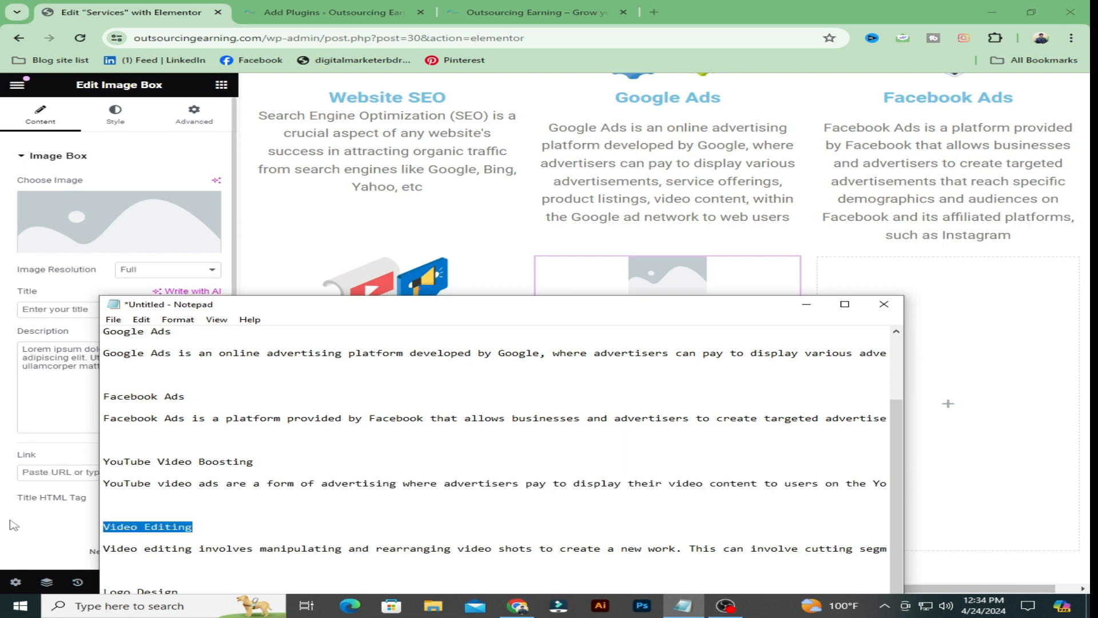
pyautogui.click(50, 309)
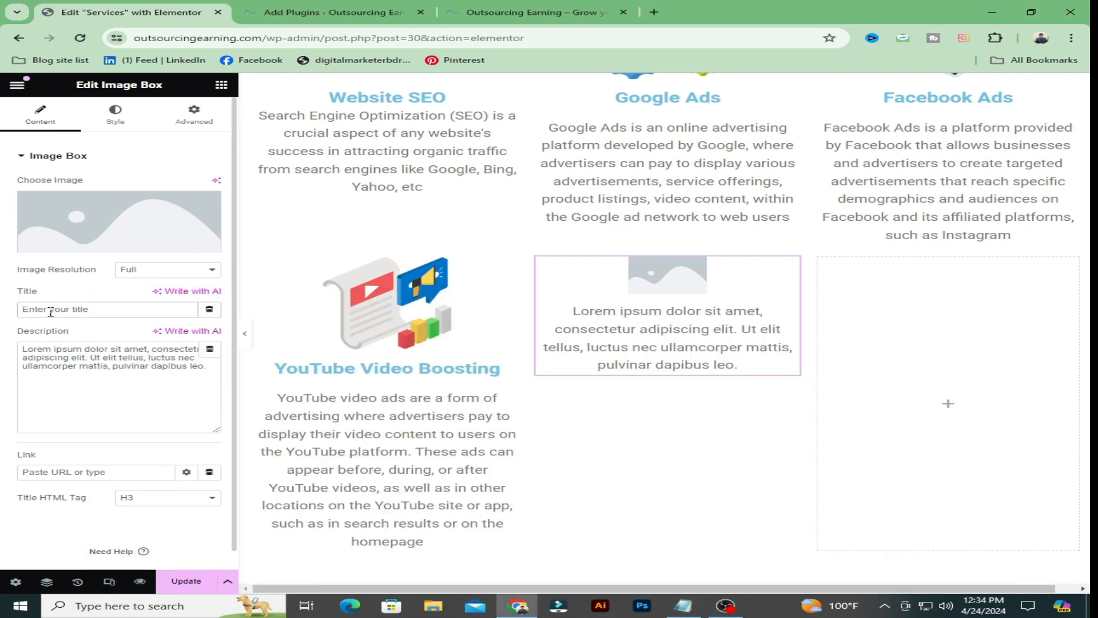
pyautogui.hotkey('ctrl', 'v')
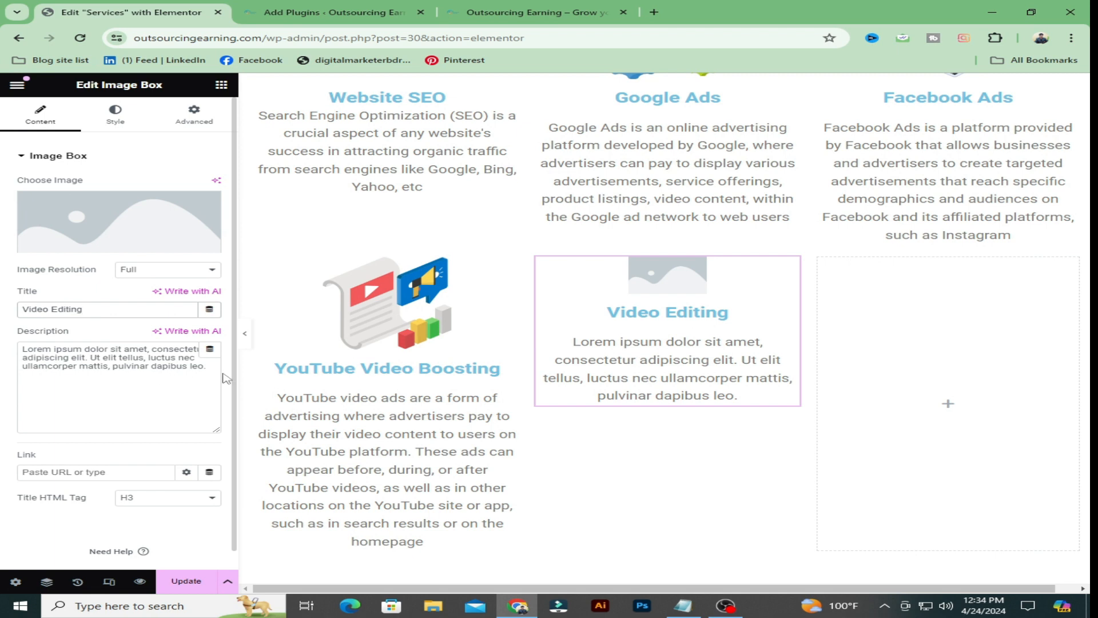
# - Replace the Video Editing box's placeholder description with the video editing paragraph copied from the Notepad notes
pyautogui.moveTo(212, 373); pyautogui.dragTo(4, 344)
pyautogui.press('BackSpace')
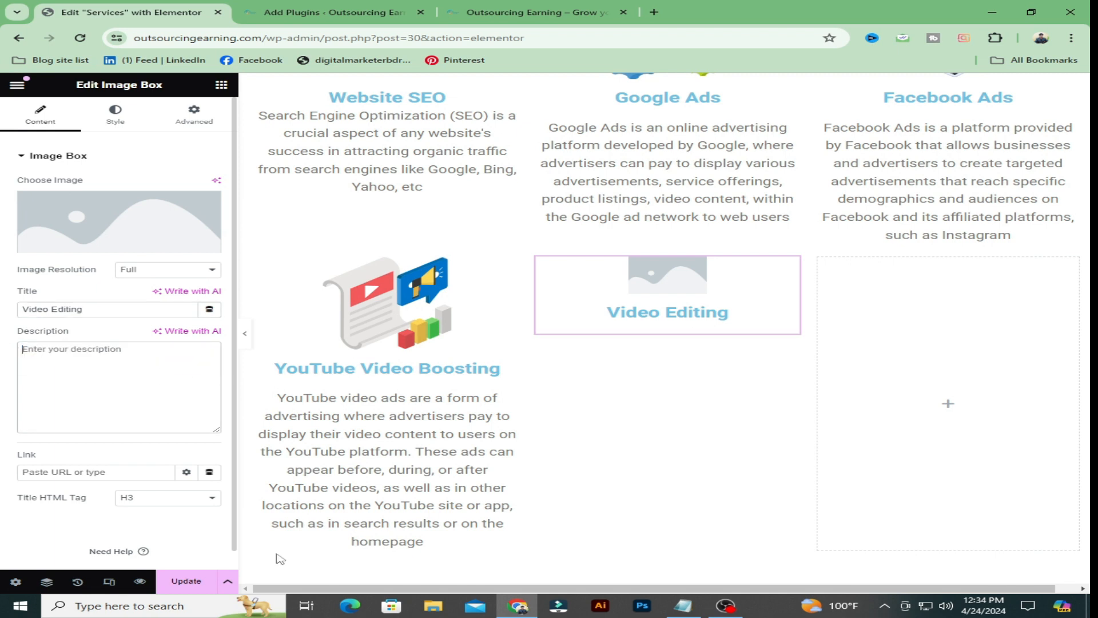
pyautogui.click(683, 605)
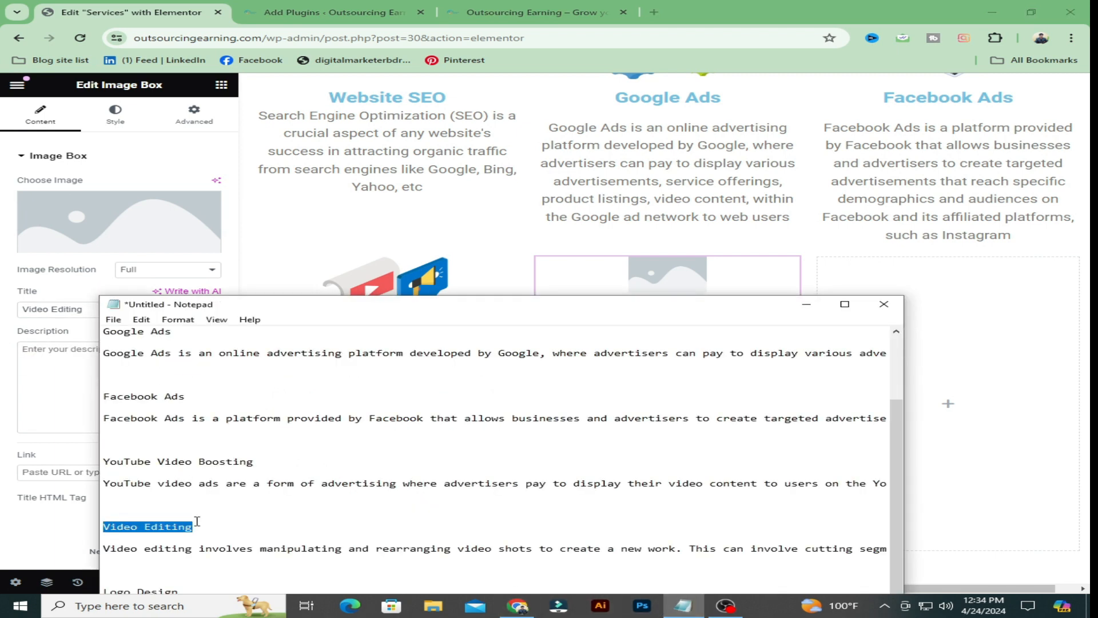
pyautogui.moveTo(105, 548); pyautogui.dragTo(920, 559)
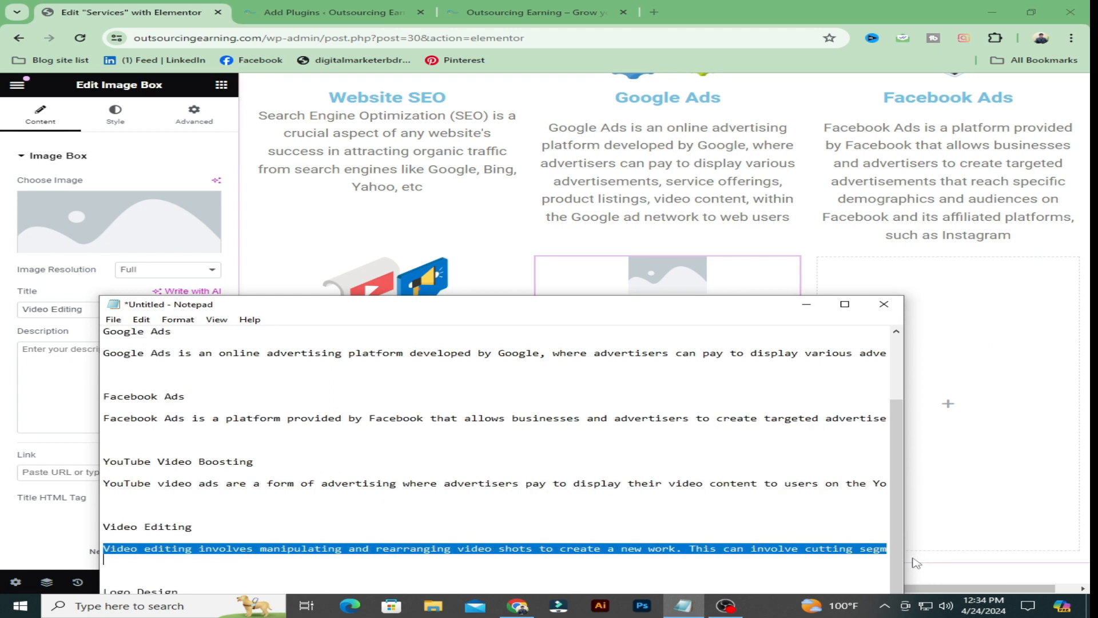
pyautogui.click(36, 393)
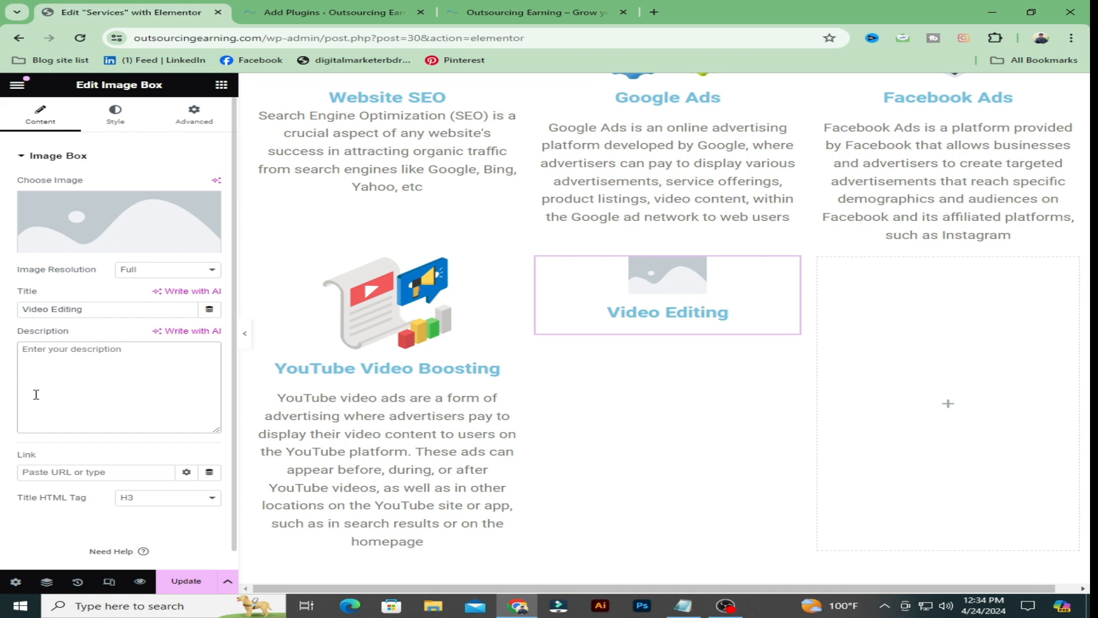
pyautogui.write("Video editing involves manipulating and rearranging video shots to create a new work. This can involve cutting segments (trimming), reordering clips, applying effects, adding audio, and more. It's a crucial step in the post-production process for films, television shows, commercials, vlogs, and various other video projects")
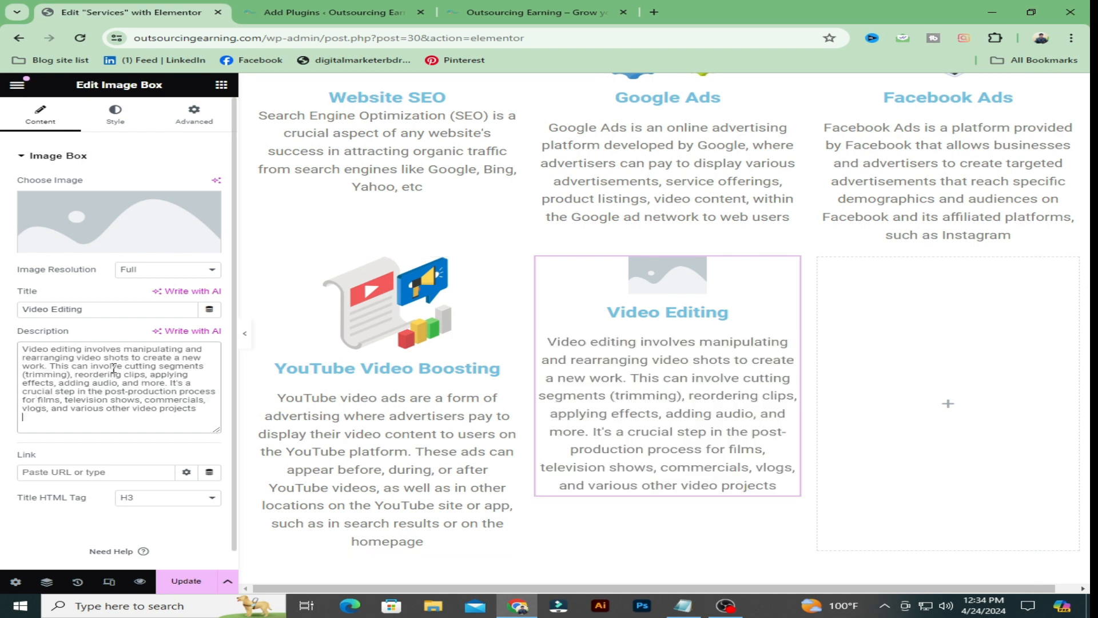
# - Insert youtube-4.png from the media library as the Video Editing box's image
pyautogui.click(108, 252)
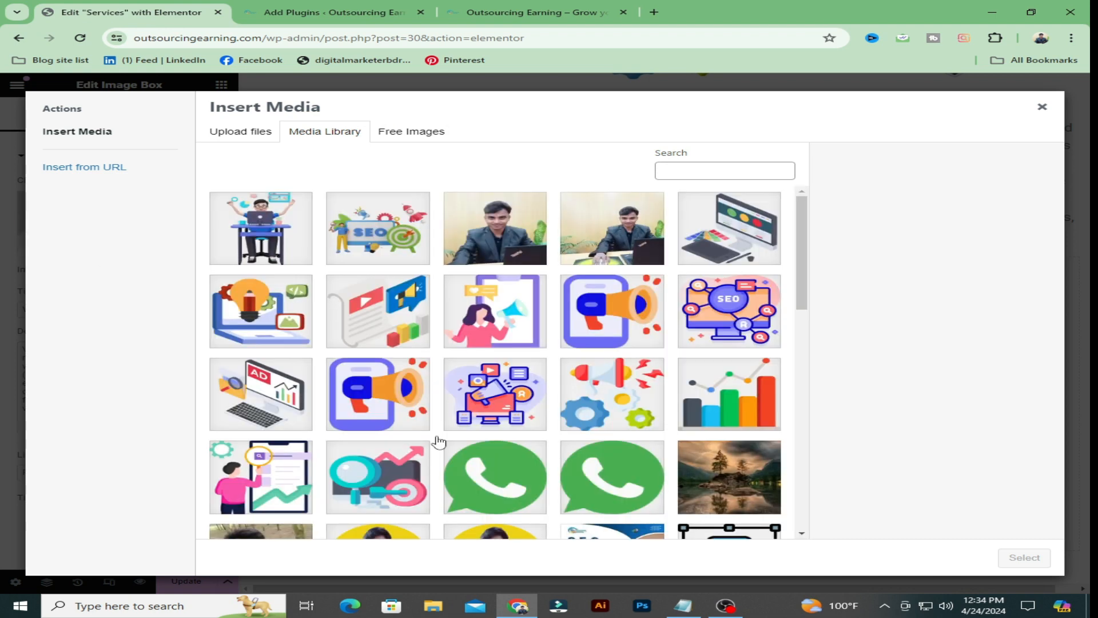
pyautogui.scroll(-10, 440, 442)
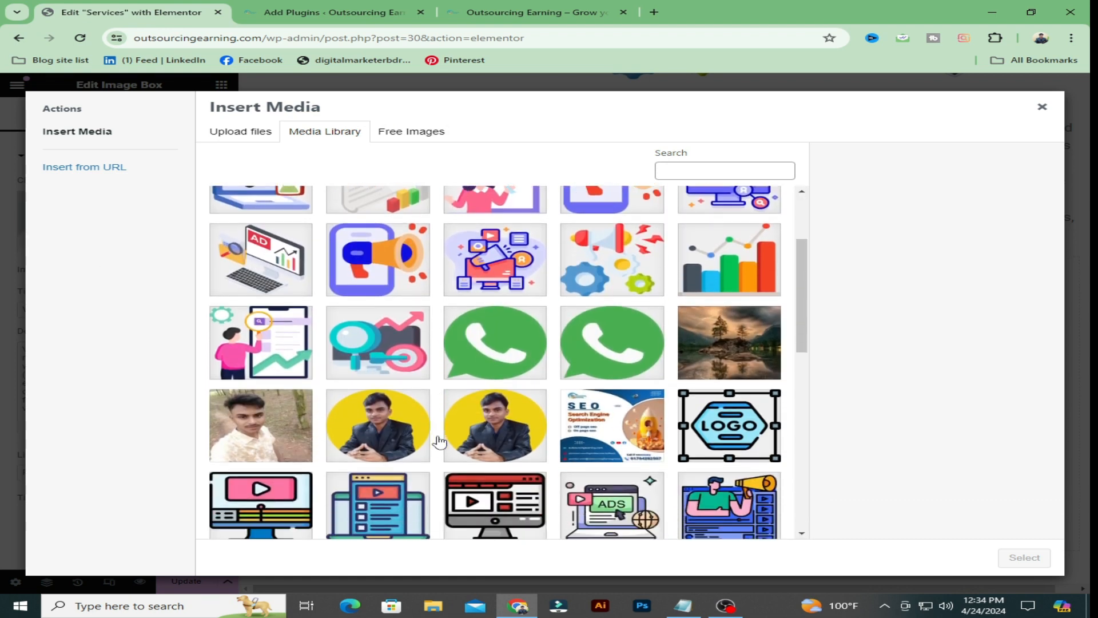
pyautogui.scroll(-2, 448, 445)
pyautogui.scroll(4, 449, 445)
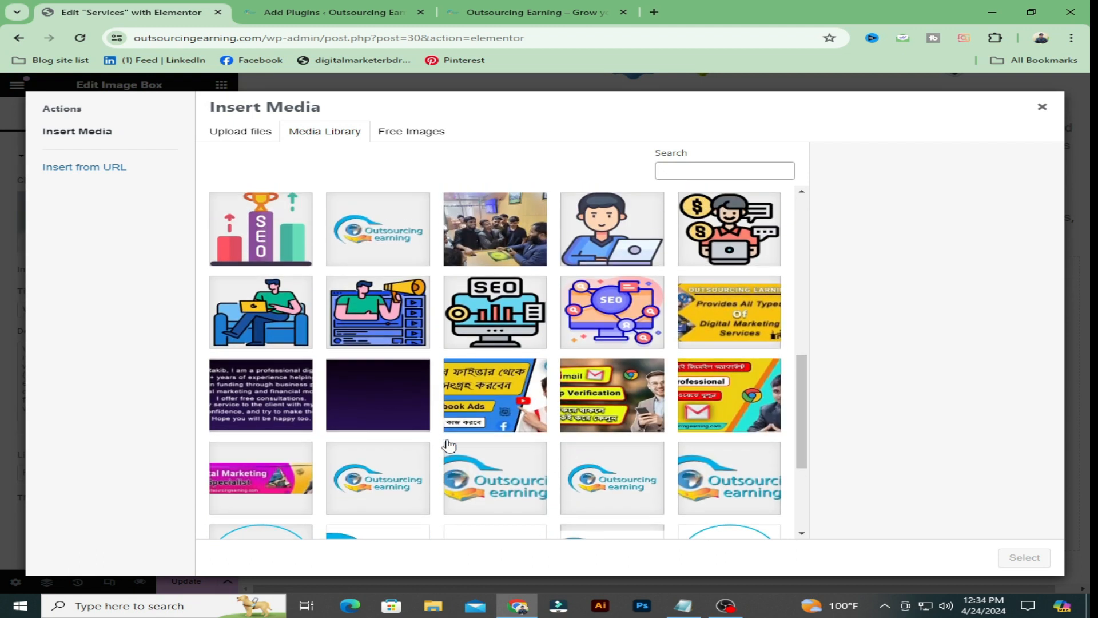
pyautogui.scroll(6, 449, 446)
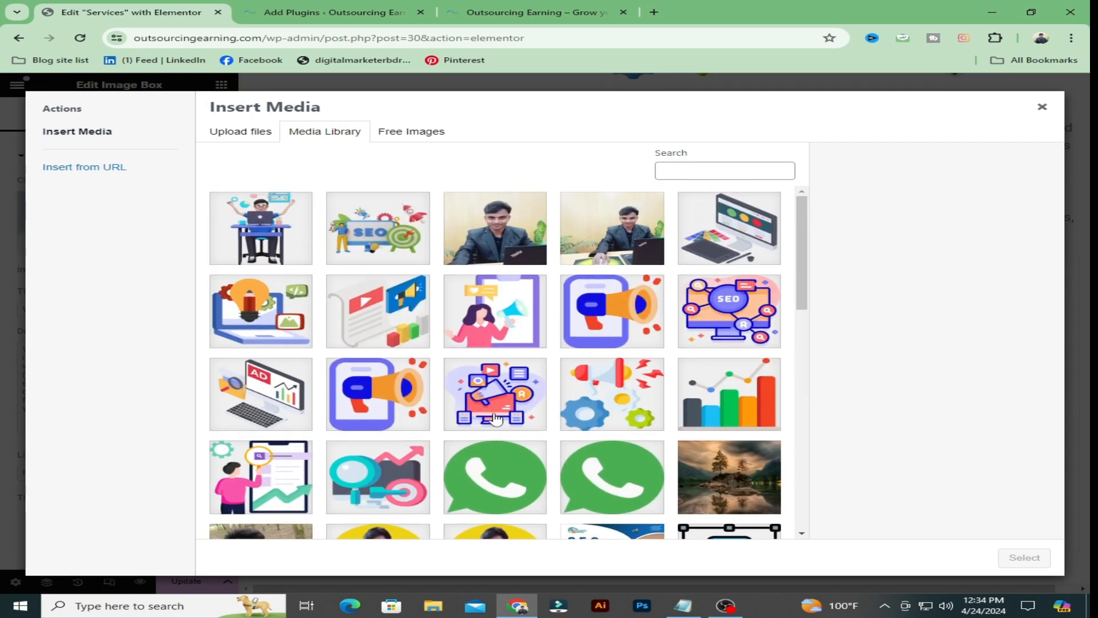
pyautogui.scroll(-2, 495, 420)
pyautogui.click(471, 525)
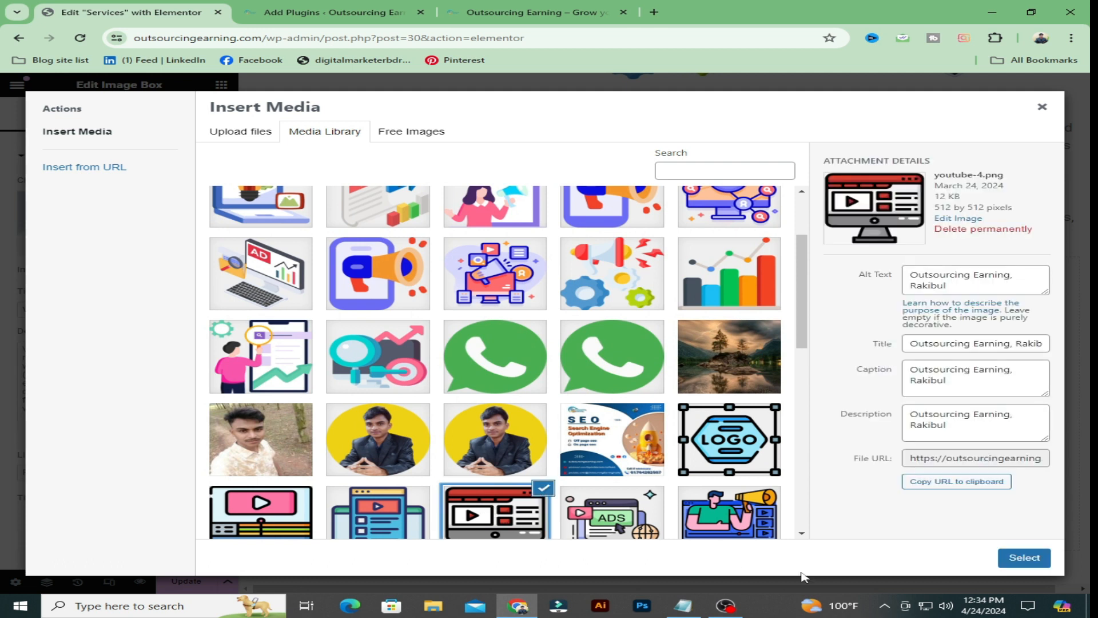
pyautogui.click(1033, 559)
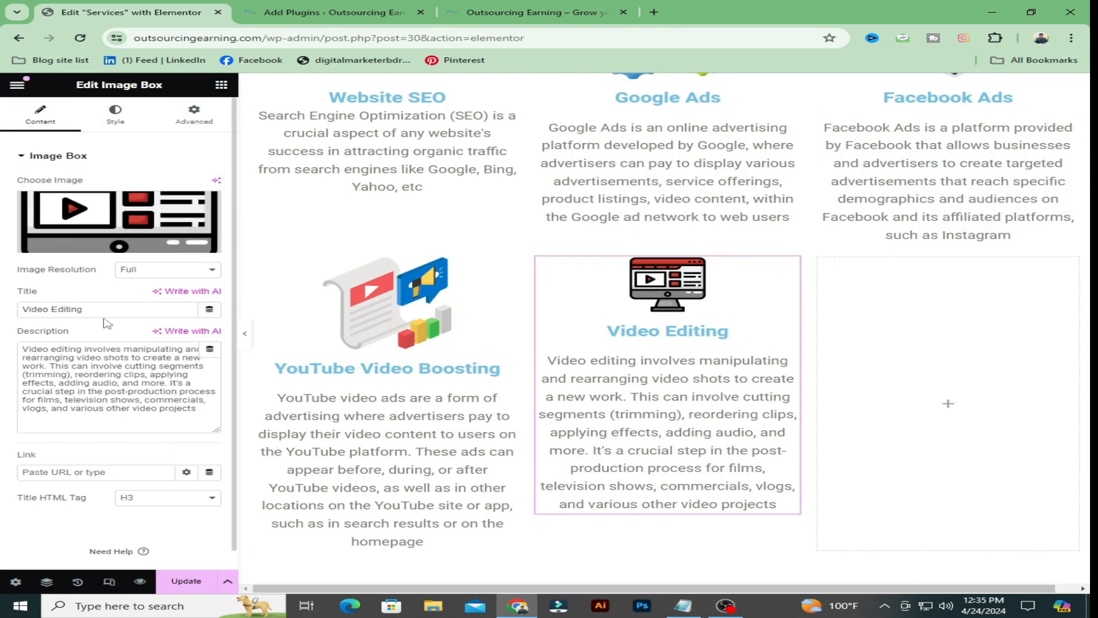
# - Set the image width of the Video Editing box to 50%
pyautogui.click(115, 115)
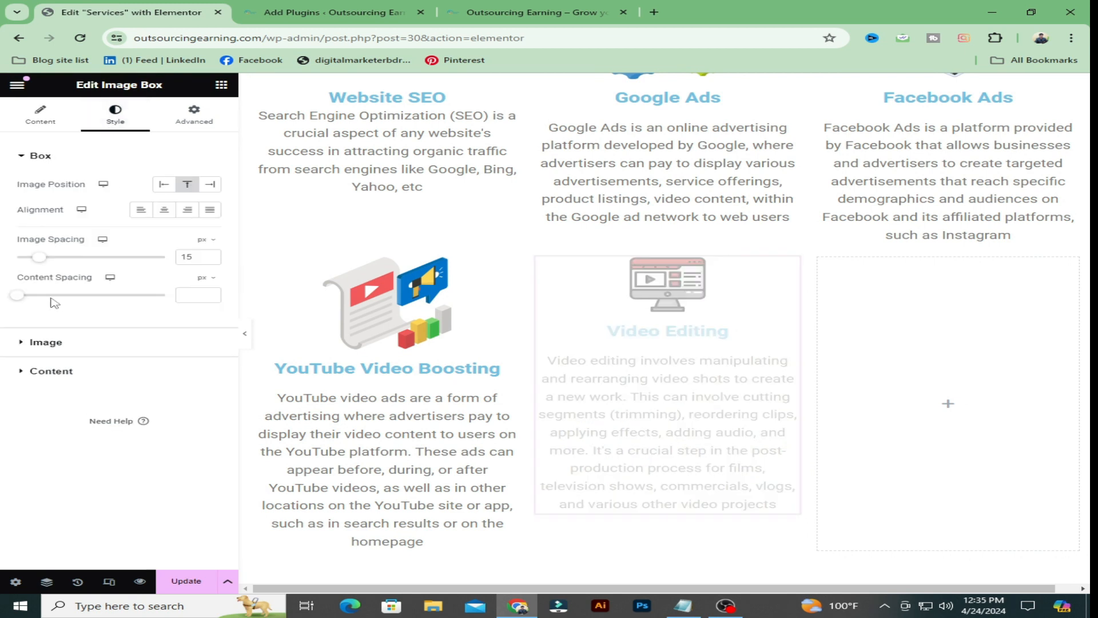
pyautogui.click(76, 348)
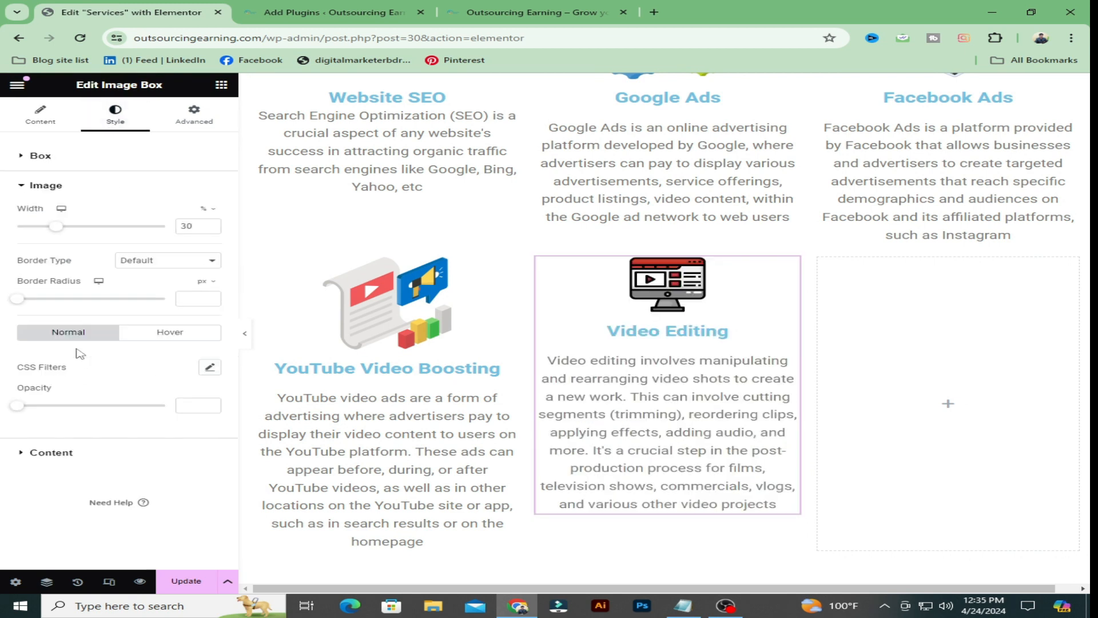
pyautogui.moveTo(60, 233); pyautogui.dragTo(92, 233)
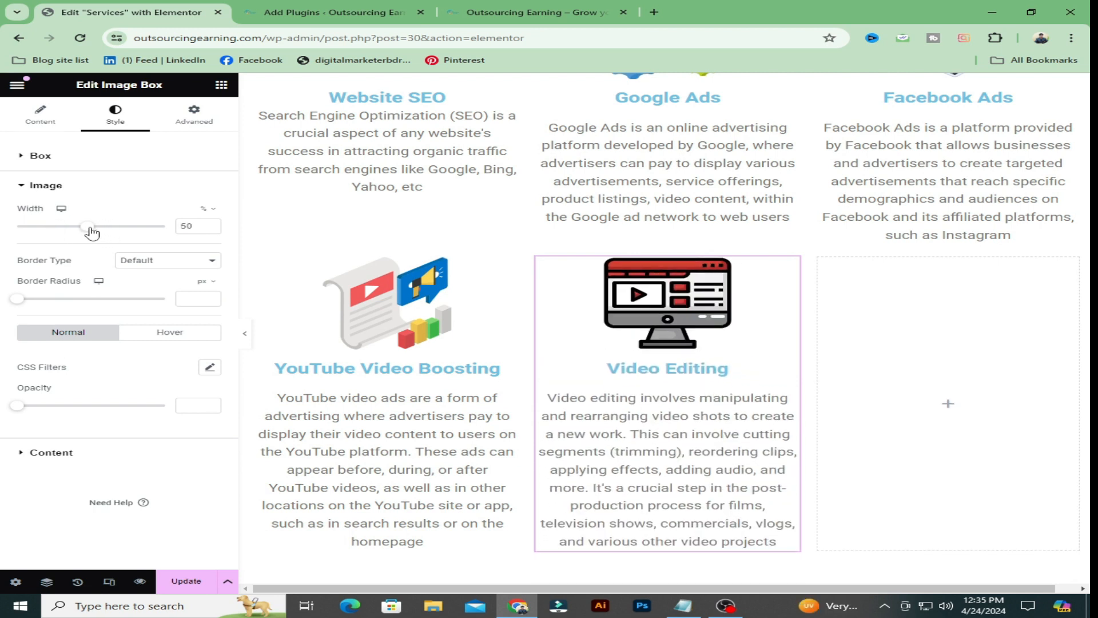
# - Apply the Bob hover animation to the Video Editing box's image
pyautogui.click(170, 336)
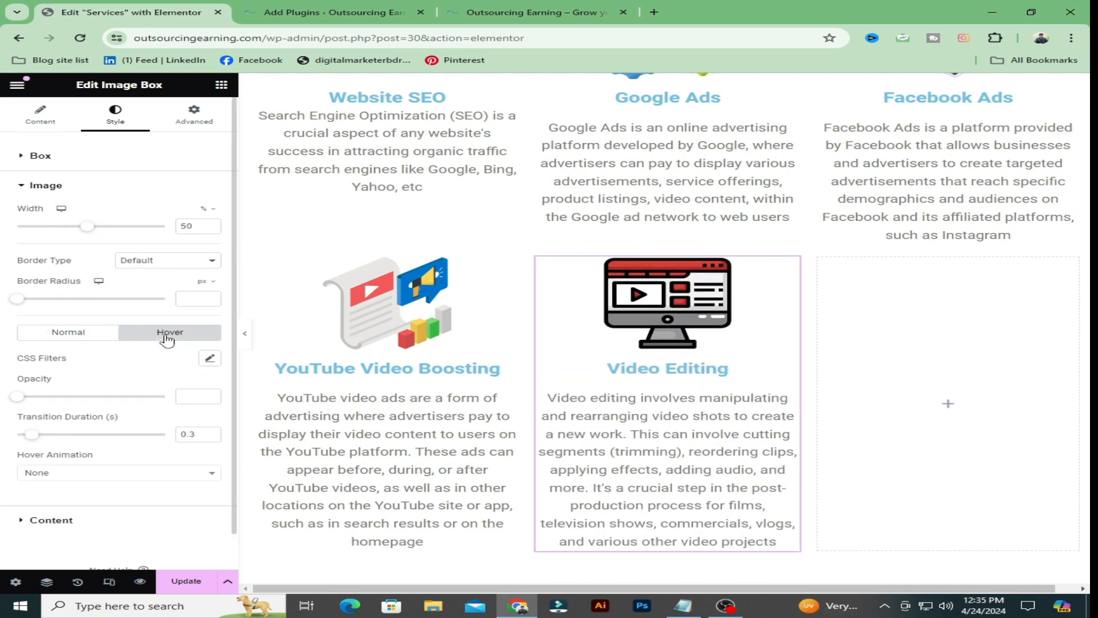
pyautogui.click(199, 470)
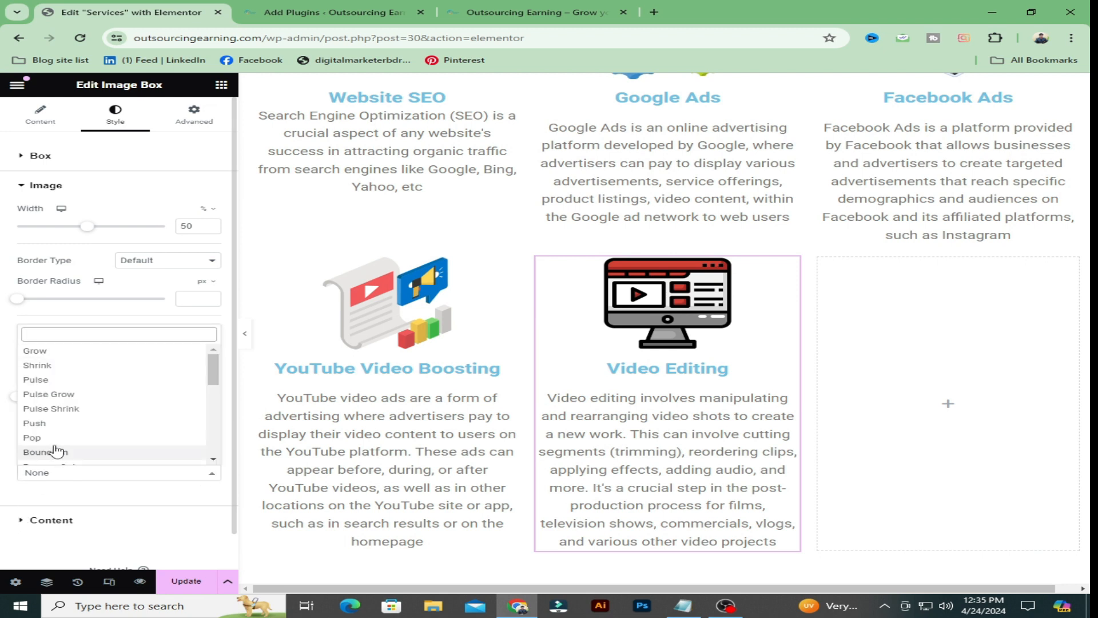
pyautogui.scroll(-5, 75, 441)
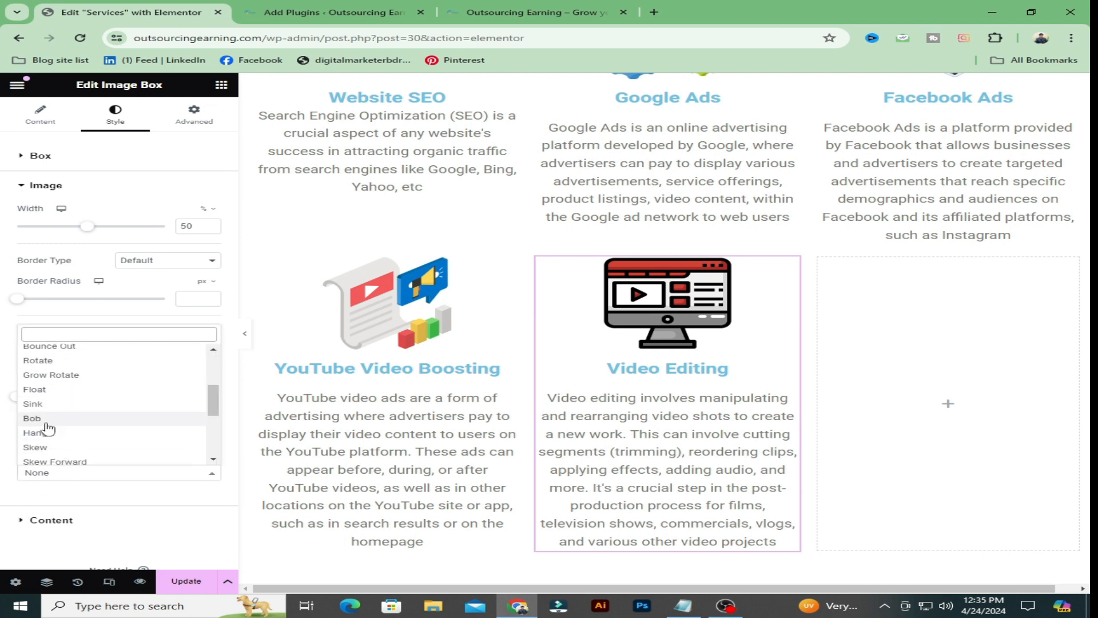
pyautogui.click(70, 432)
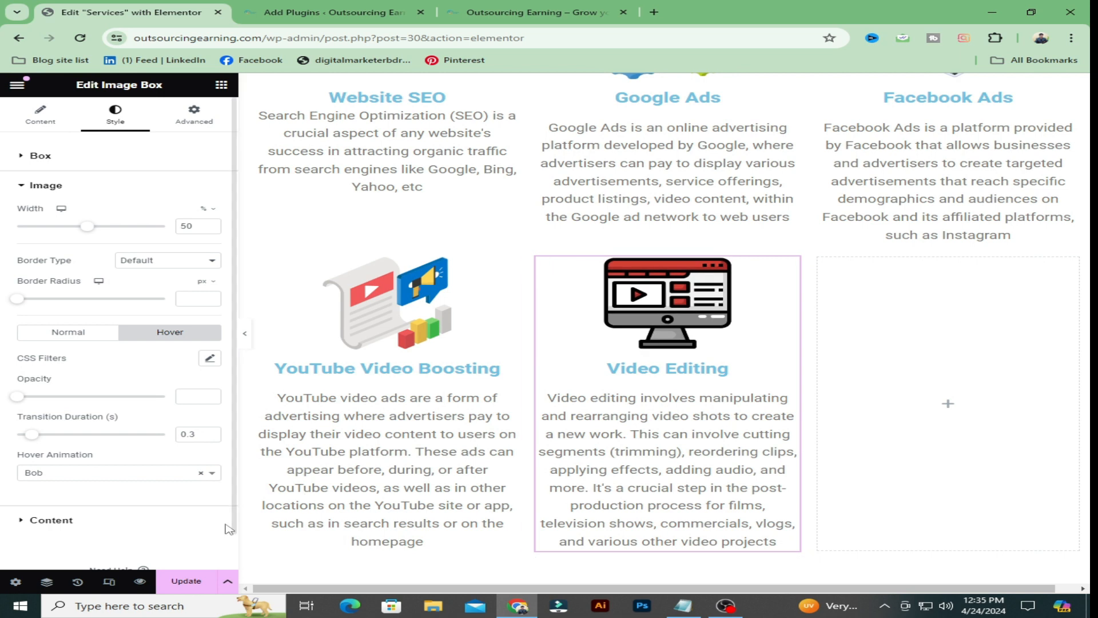
# - Give the Video Editing box a Zoom In Up entrance animation with Fast duration and update the page
pyautogui.click(193, 115)
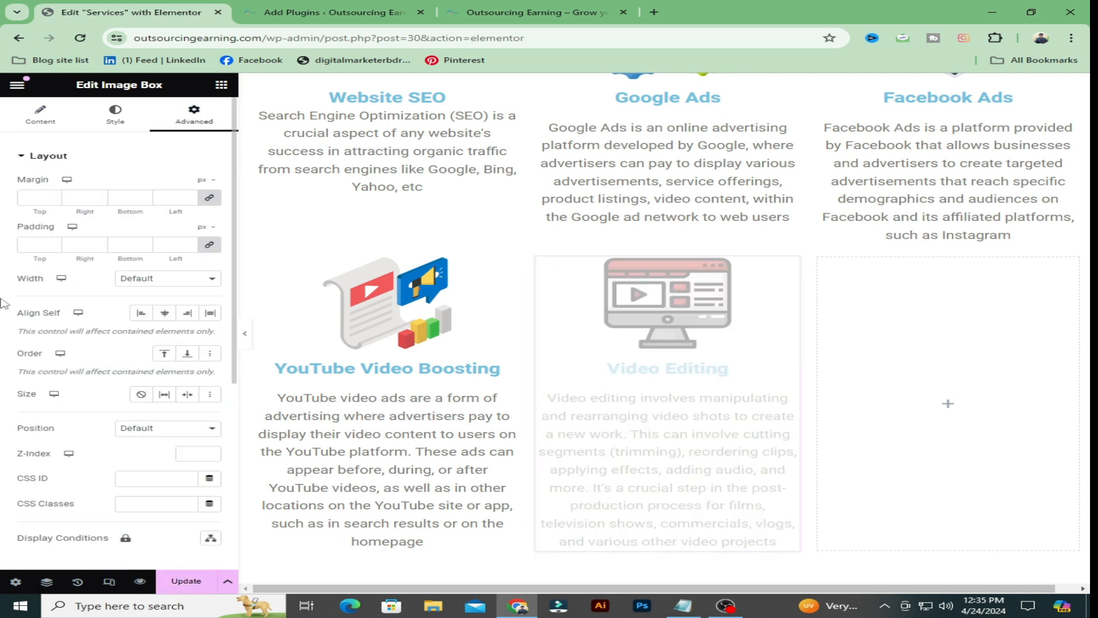
pyautogui.click(73, 157)
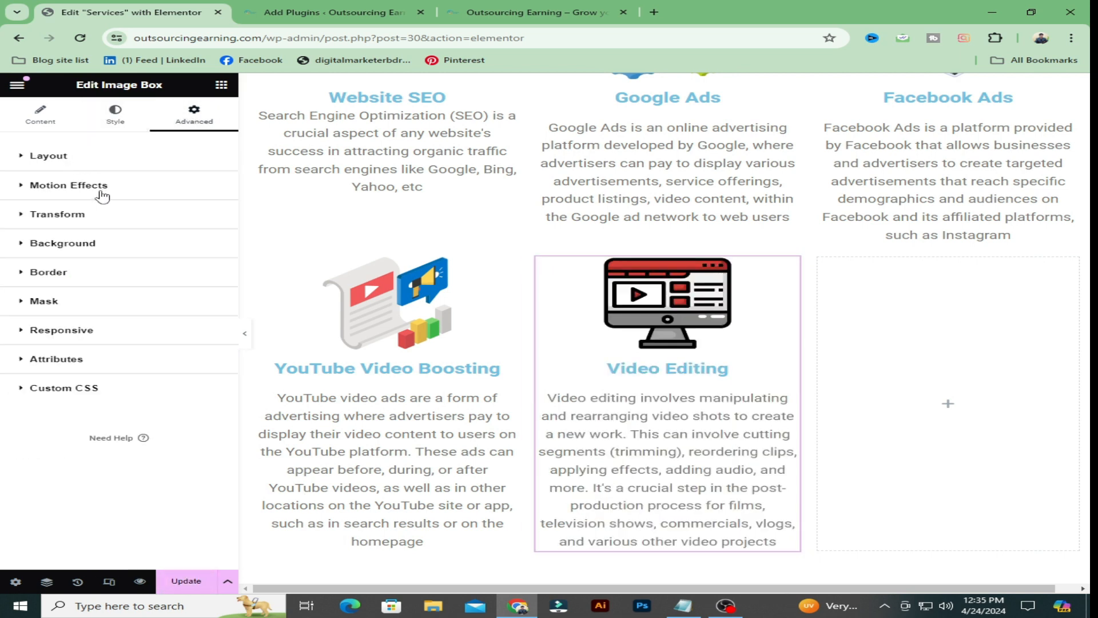
pyautogui.click(135, 193)
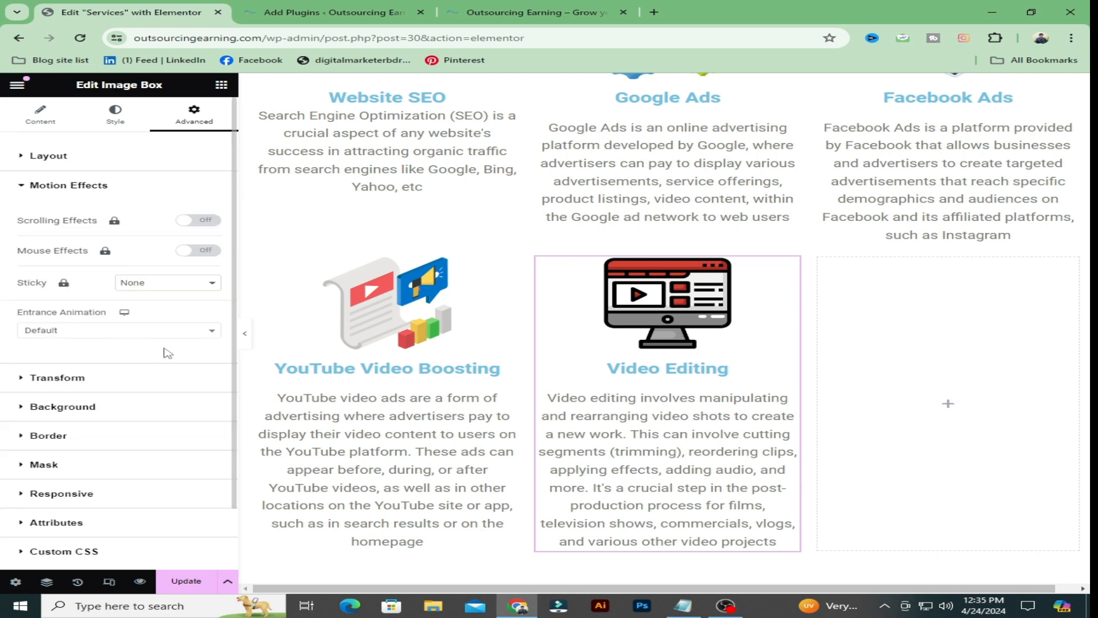
pyautogui.click(197, 333)
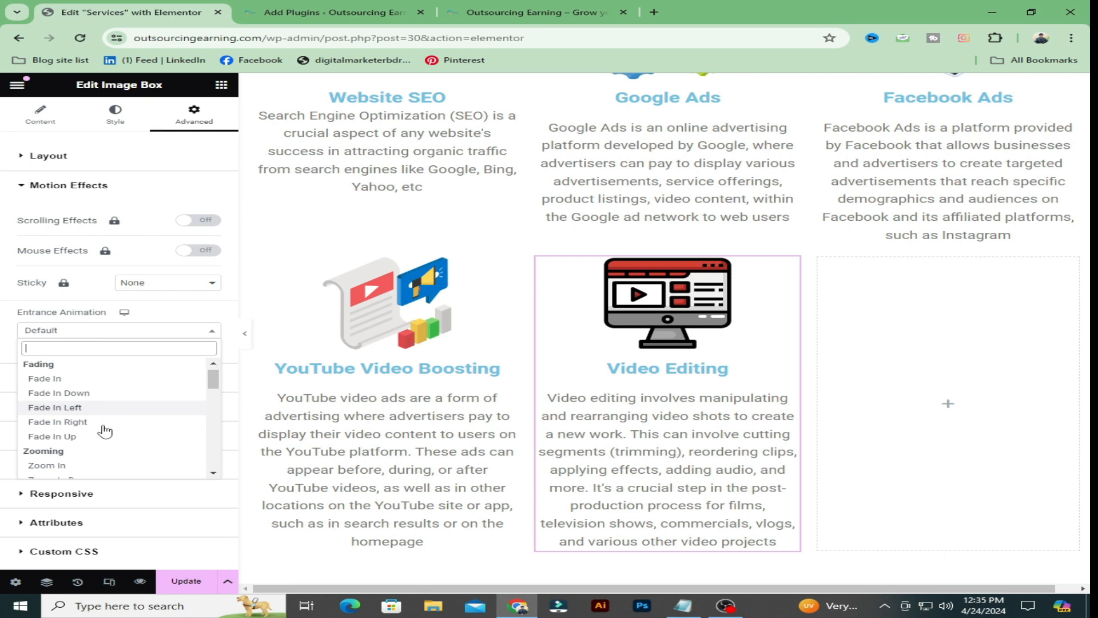
pyautogui.scroll(-2, 104, 431)
pyautogui.click(92, 423)
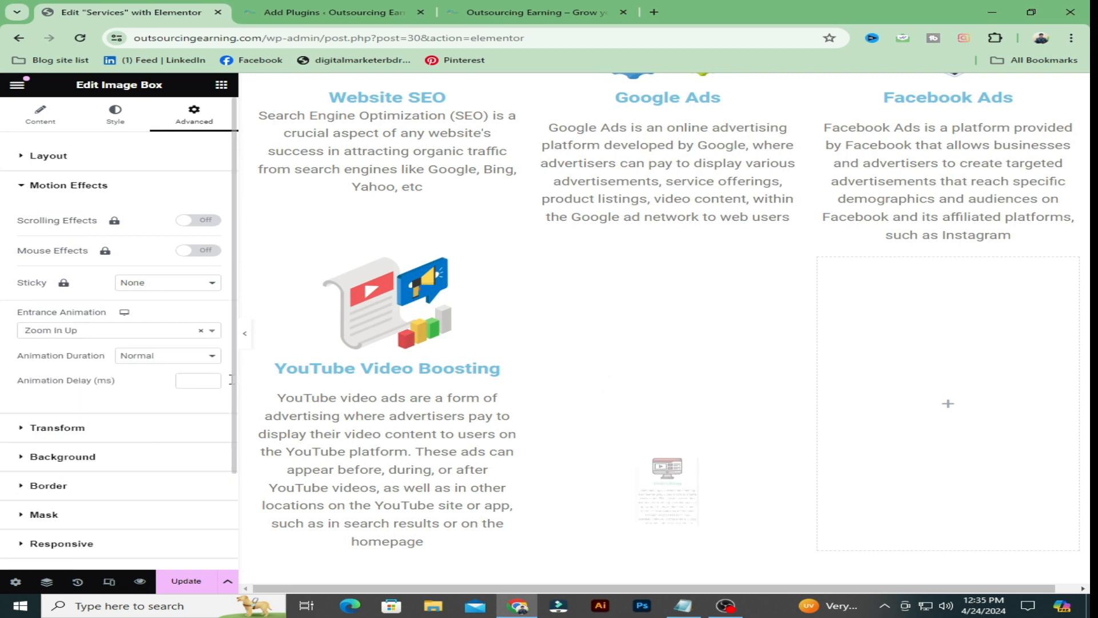
pyautogui.click(209, 359)
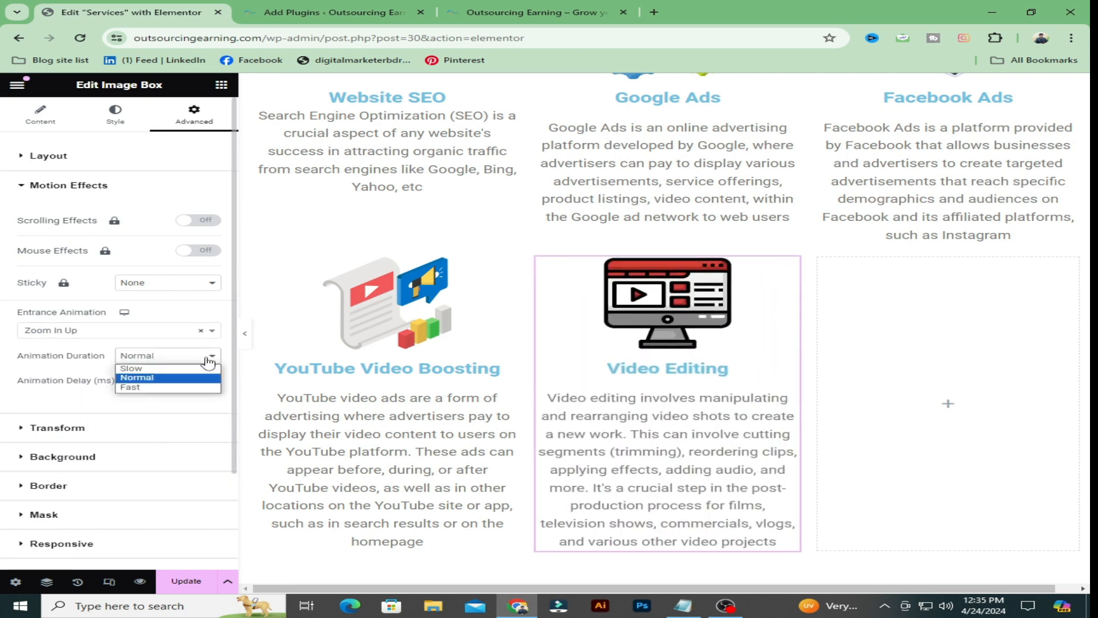
pyautogui.click(134, 387)
pyautogui.click(186, 581)
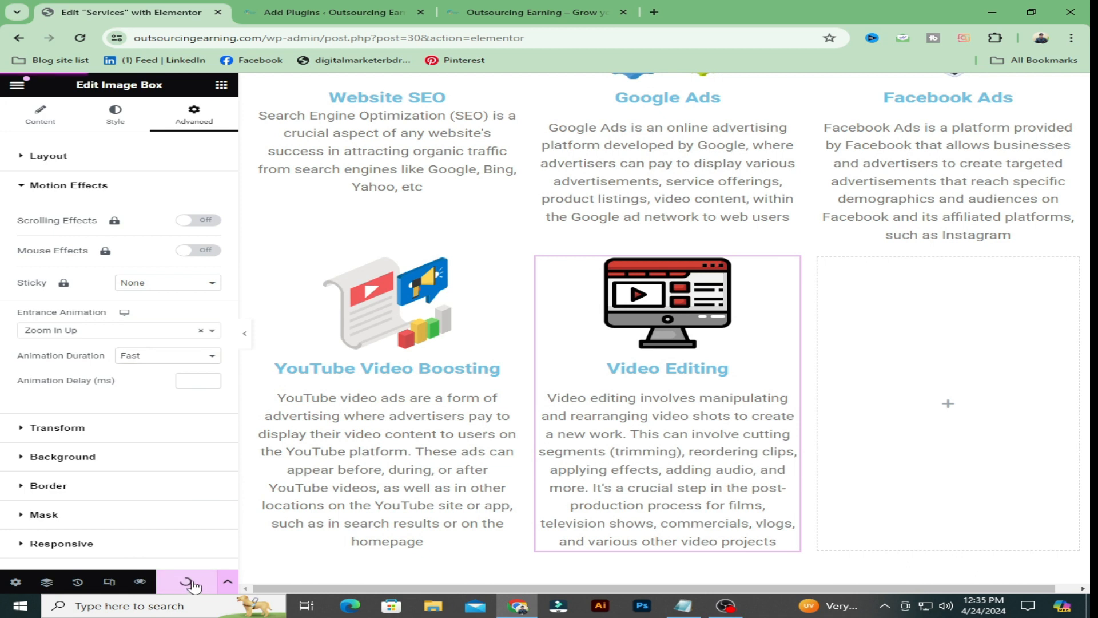
# - Add an Image Box widget to the empty grid cell beside the Video Editing box
pyautogui.click(950, 406)
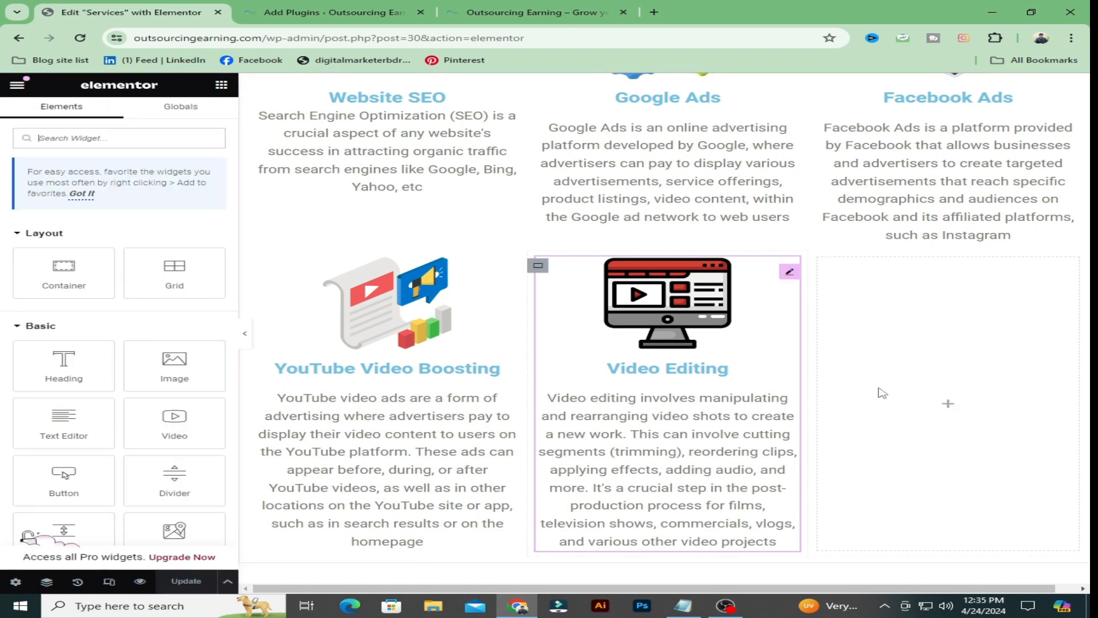
pyautogui.scroll(-15, 82, 438)
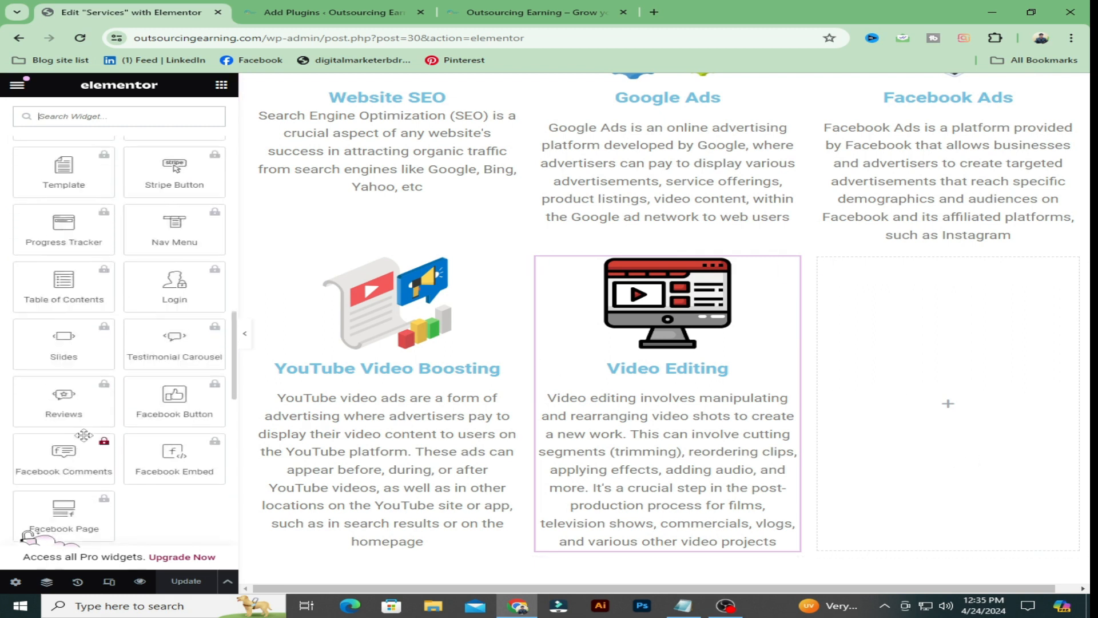
pyautogui.moveTo(84, 435); pyautogui.dragTo(984, 401)
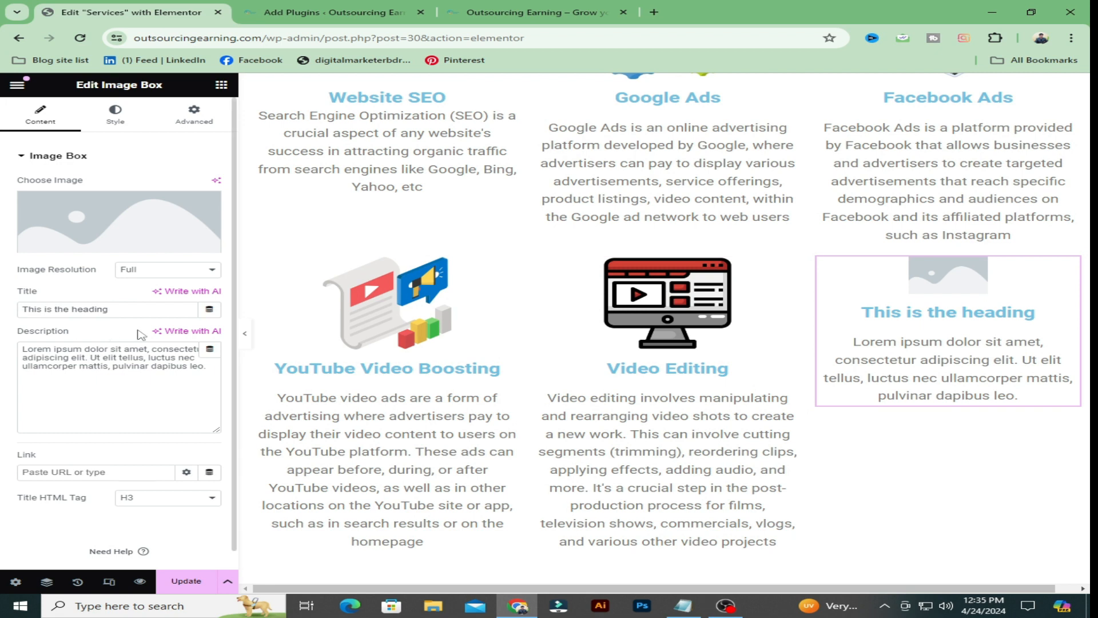
# - Replace the new image box's placeholder title with "Logo Design" copied from the Notepad notes
pyautogui.moveTo(116, 312); pyautogui.dragTo(2, 319)
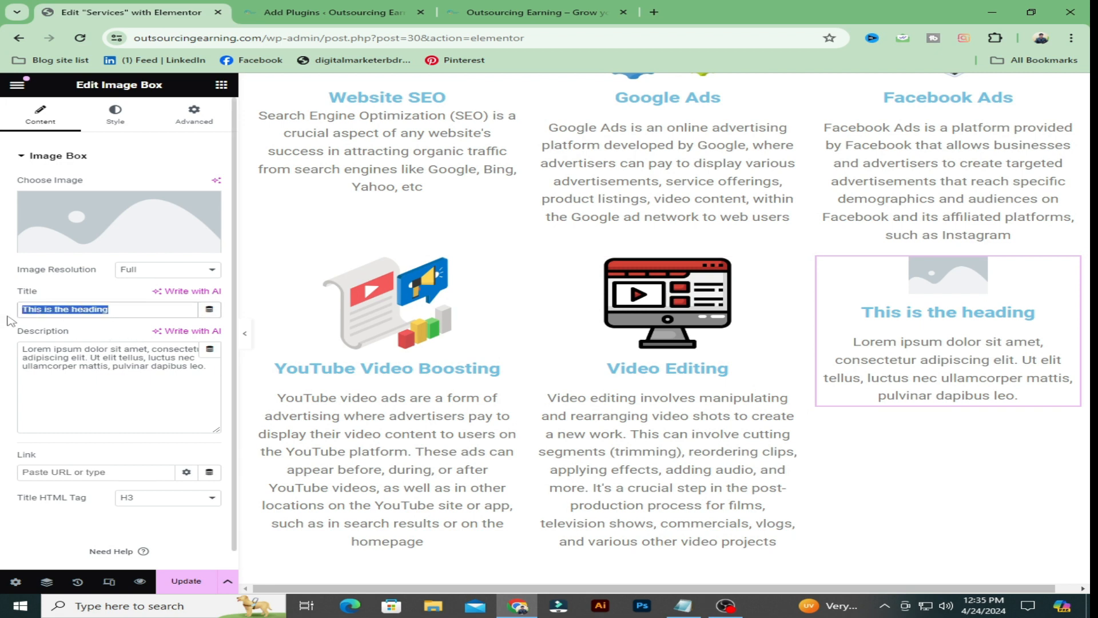
pyautogui.press('BackSpace')
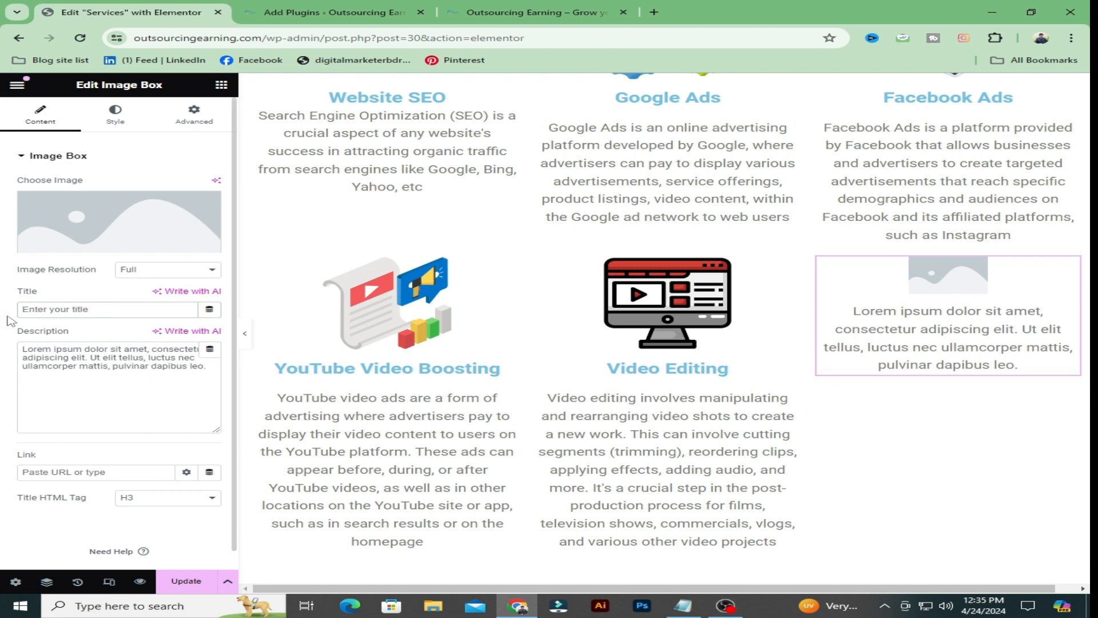
pyautogui.click(683, 605)
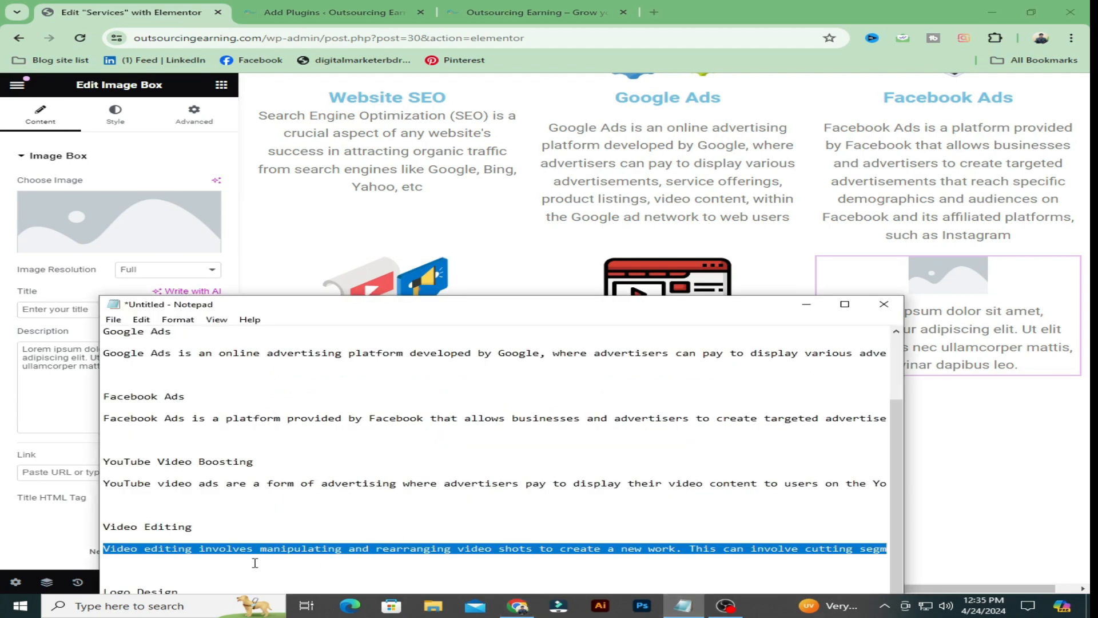
pyautogui.scroll(-1, 255, 563)
pyautogui.moveTo(181, 529); pyautogui.dragTo(102, 528)
pyautogui.hotkey('ctrl', 'c')
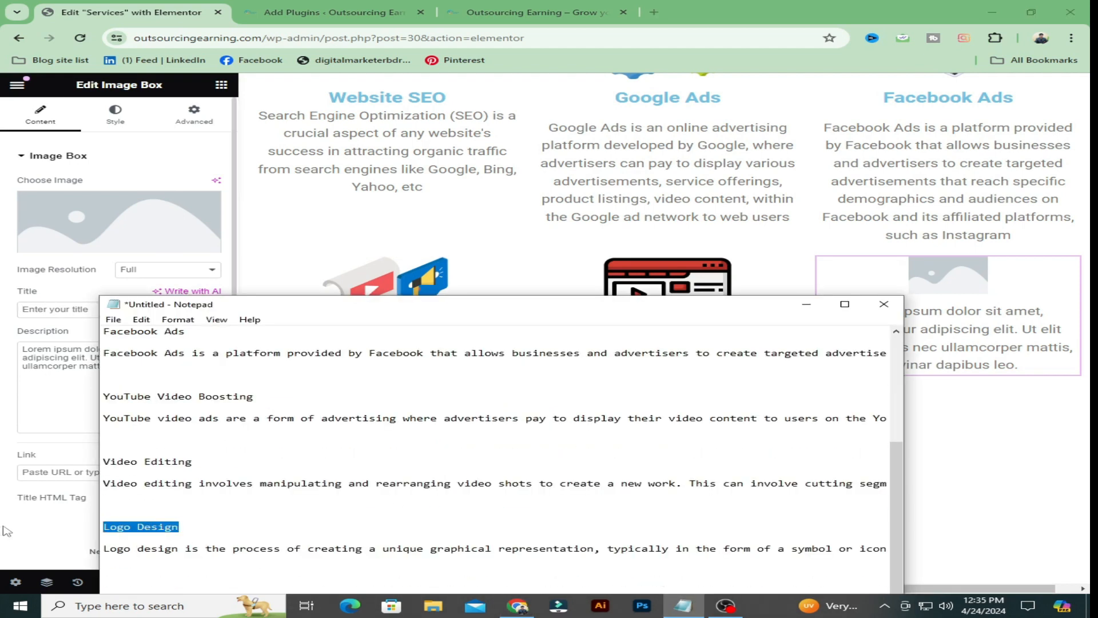
pyautogui.click(53, 311)
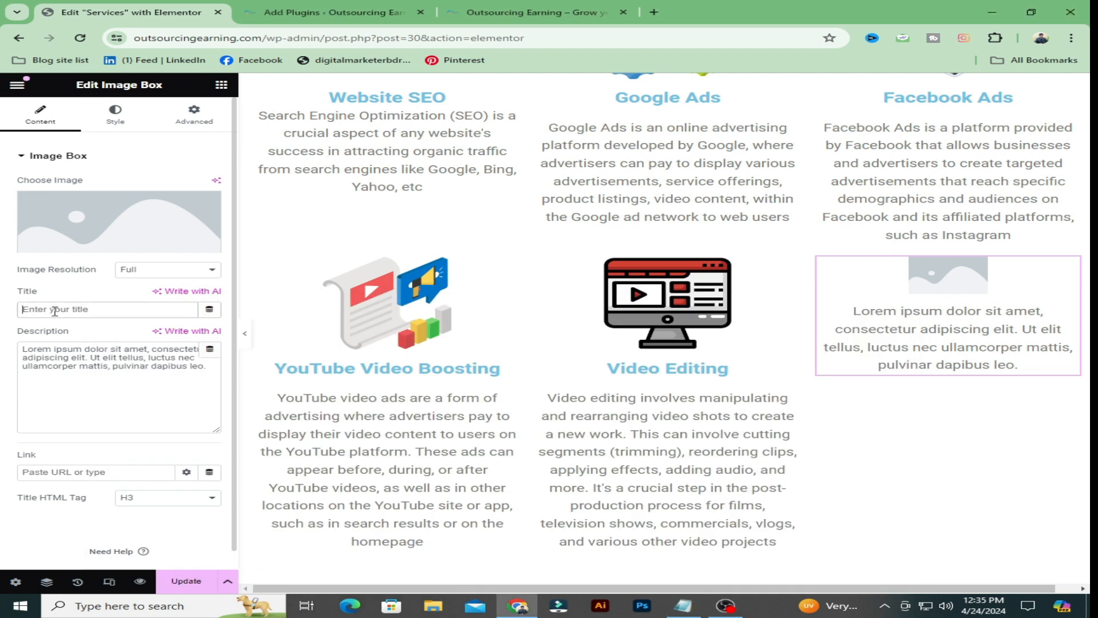
pyautogui.hotkey('ctrl', 'v')
# - Replace the Logo Design box's placeholder description with the logo design text from the Notepad notes, ending at "symbol or icon"
pyautogui.moveTo(211, 369); pyautogui.dragTo(4, 356)
pyautogui.press('BackSpace')
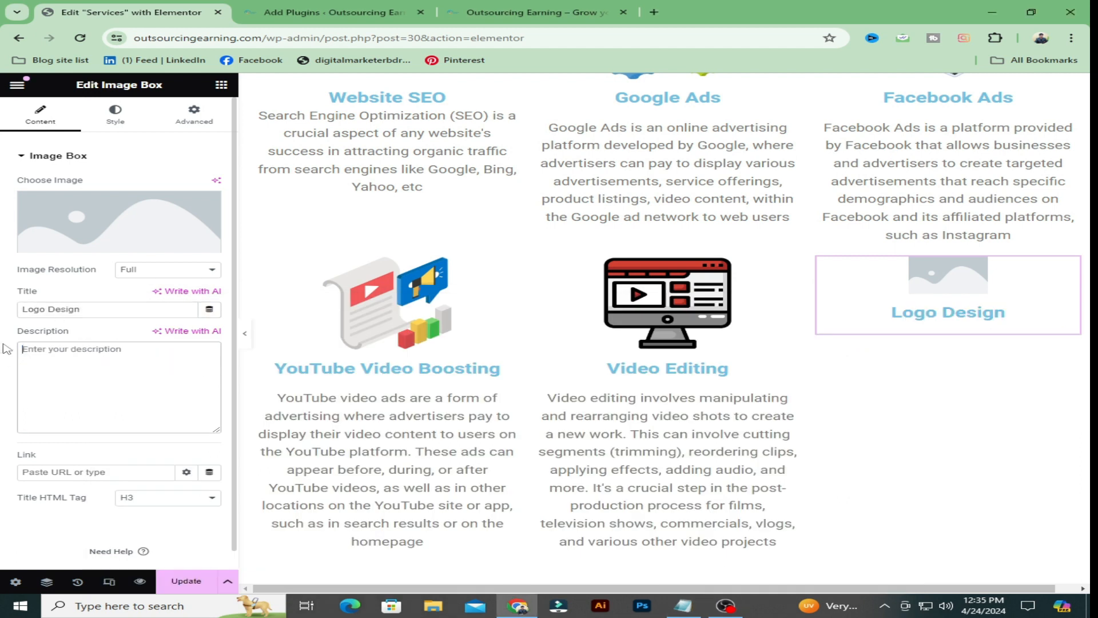
pyautogui.click(682, 606)
pyautogui.moveTo(103, 550); pyautogui.dragTo(888, 552)
pyautogui.hotkey('ctrl', 'c')
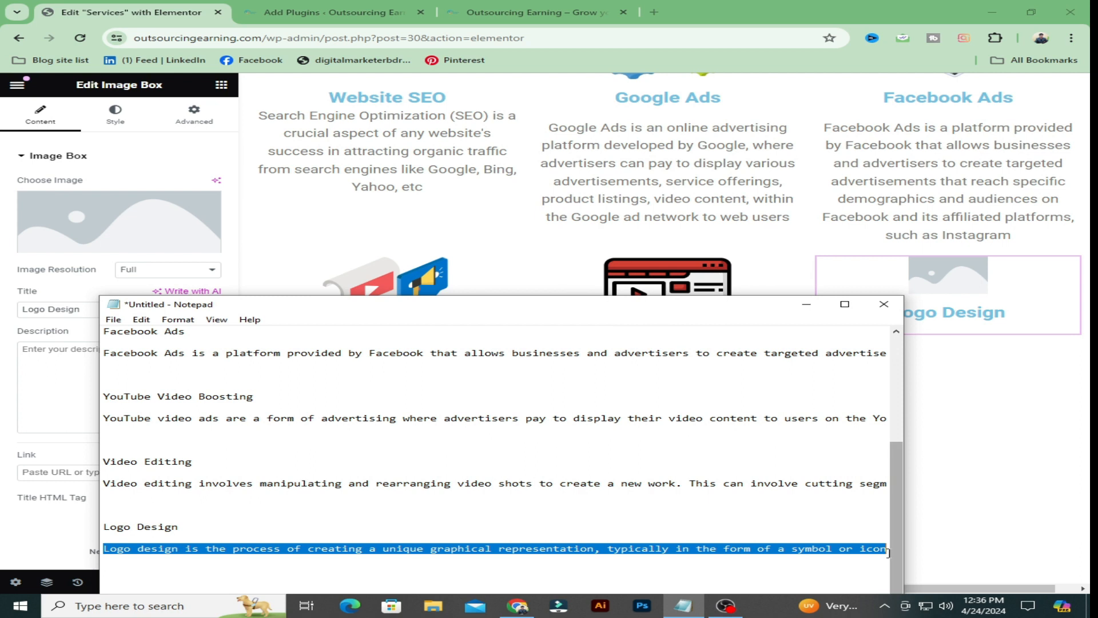
pyautogui.click(69, 392)
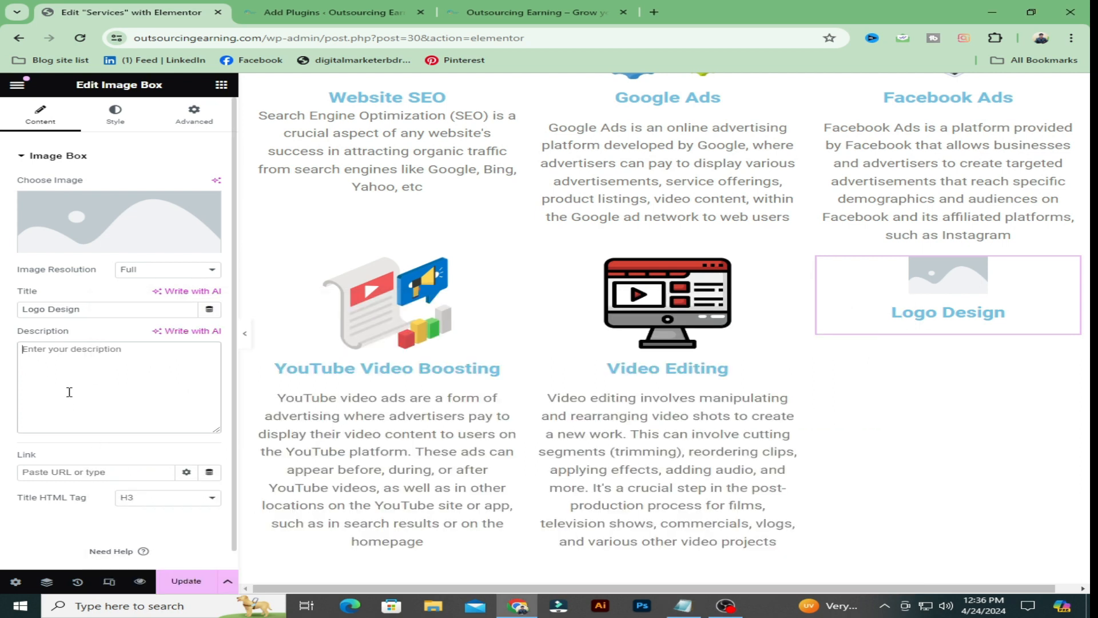
pyautogui.hotkey('ctrl', 'v')
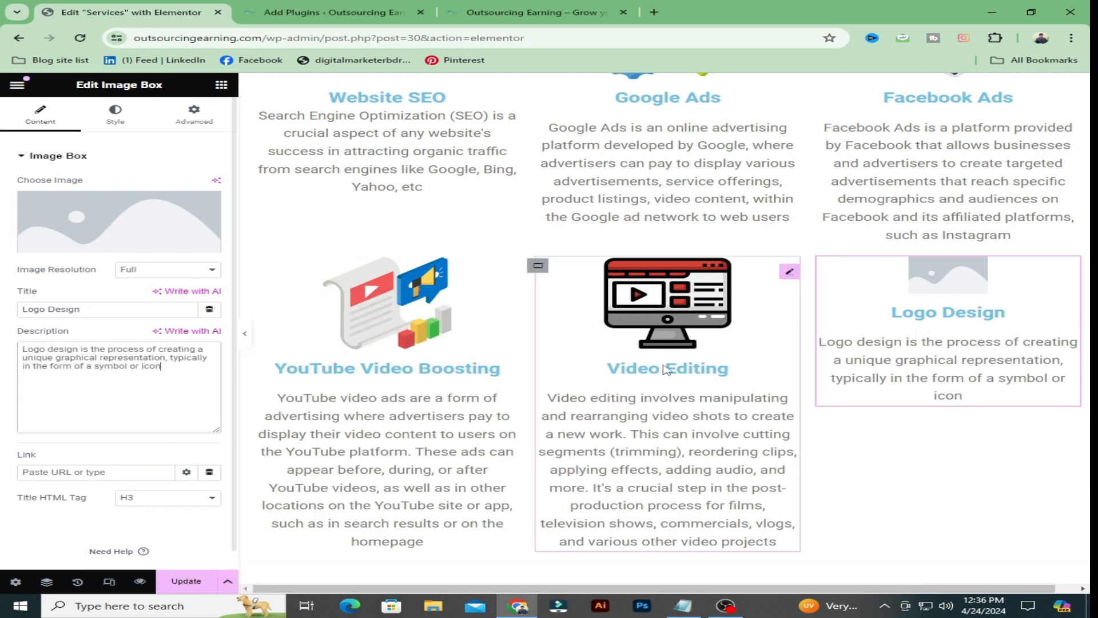
# - Insert the blue hexagonal LOGO icon from the media library as the Logo Design box's image
pyautogui.click(88, 247)
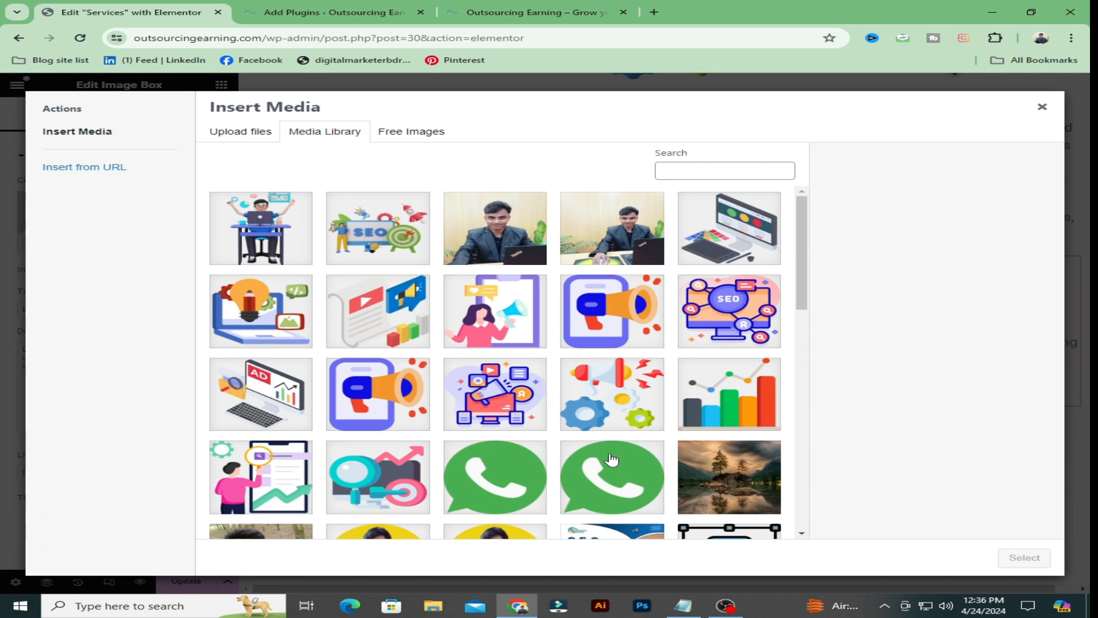
pyautogui.scroll(-4, 506, 434)
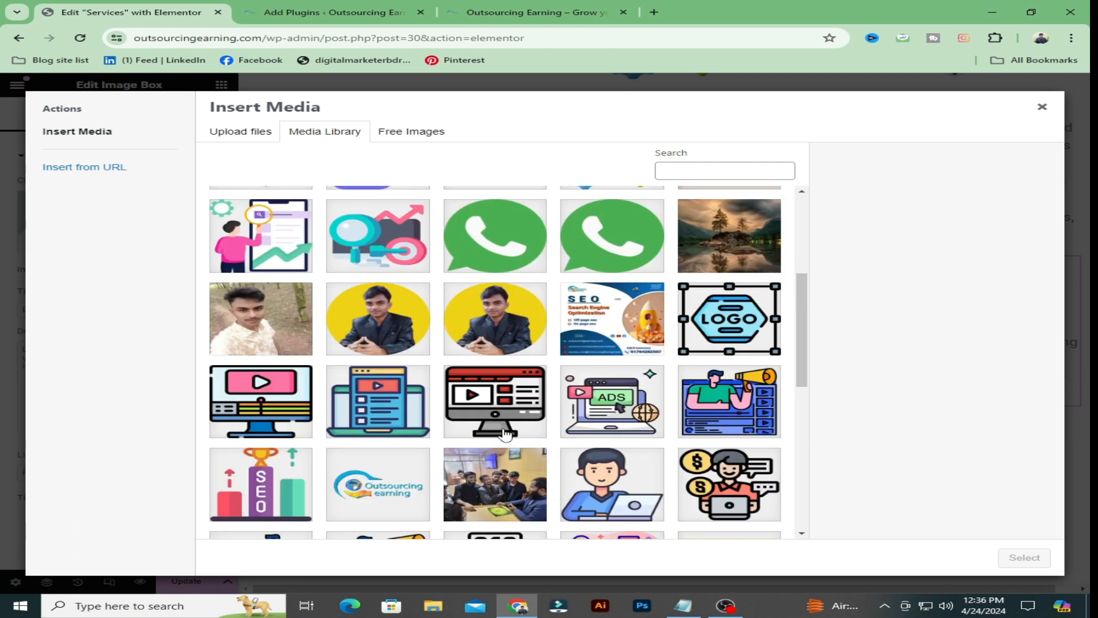
pyautogui.click(710, 321)
pyautogui.click(1019, 558)
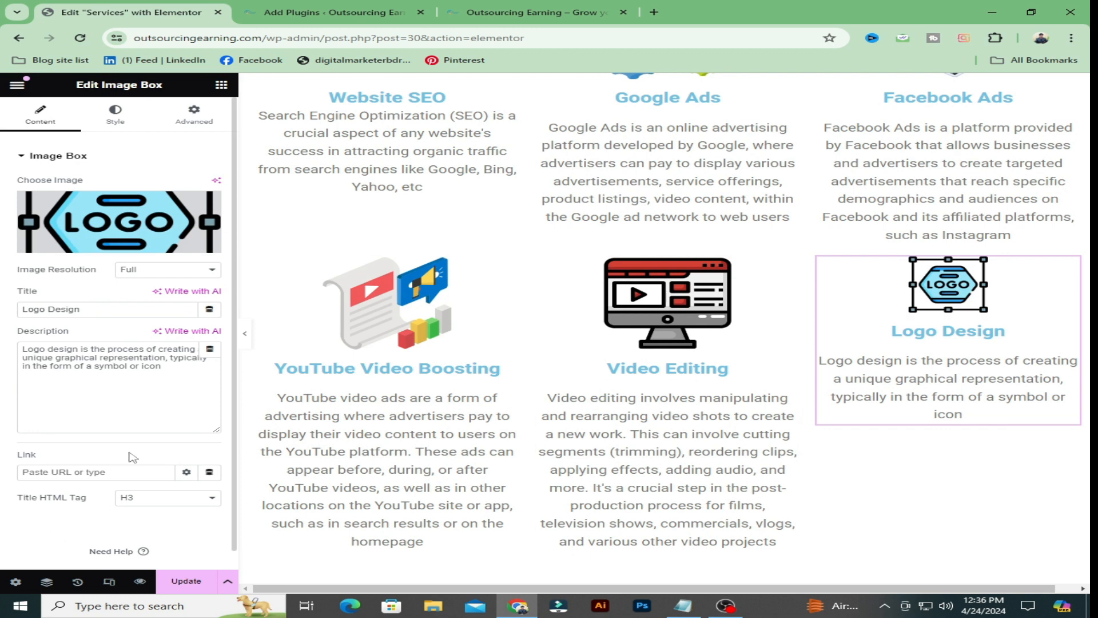
# - Set the image width of the Logo Design box to 50%
pyautogui.click(115, 114)
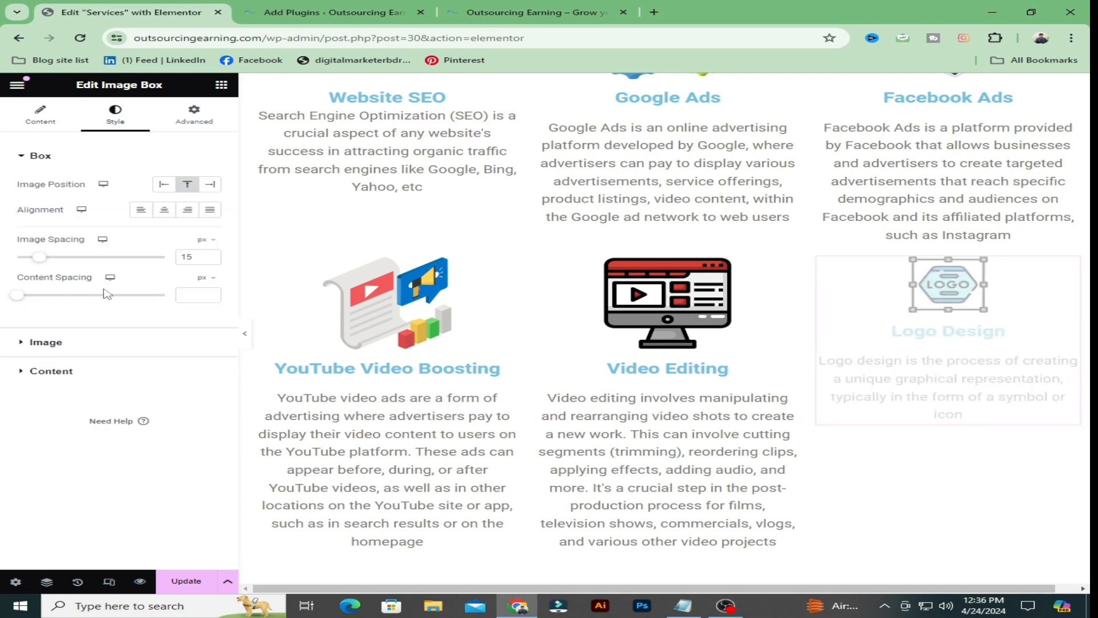
pyautogui.click(66, 343)
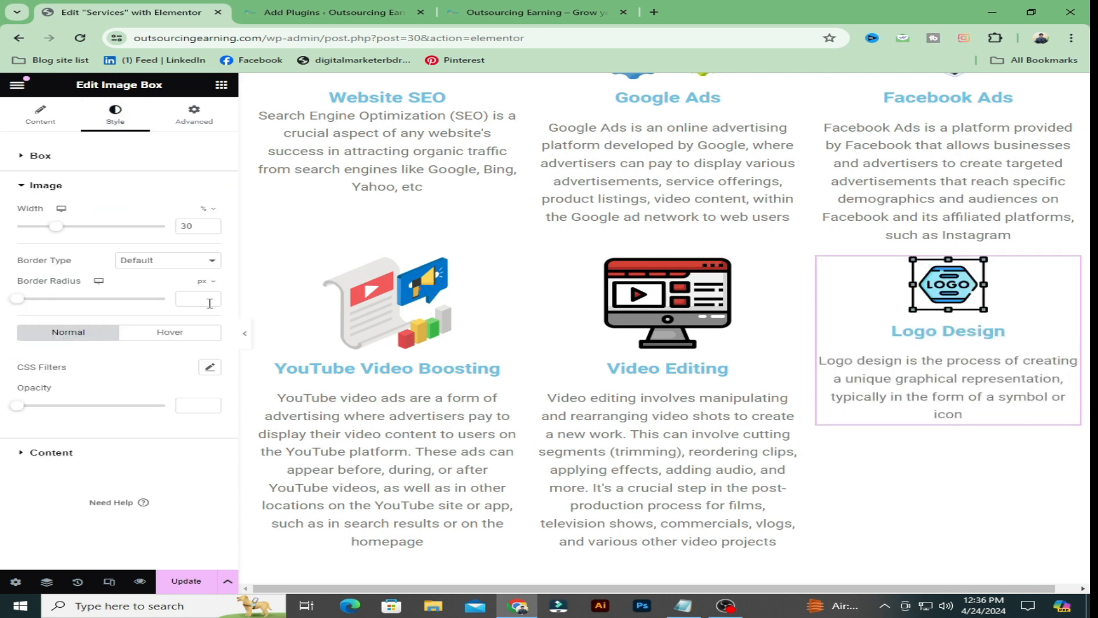
pyautogui.moveTo(56, 230); pyautogui.dragTo(91, 235)
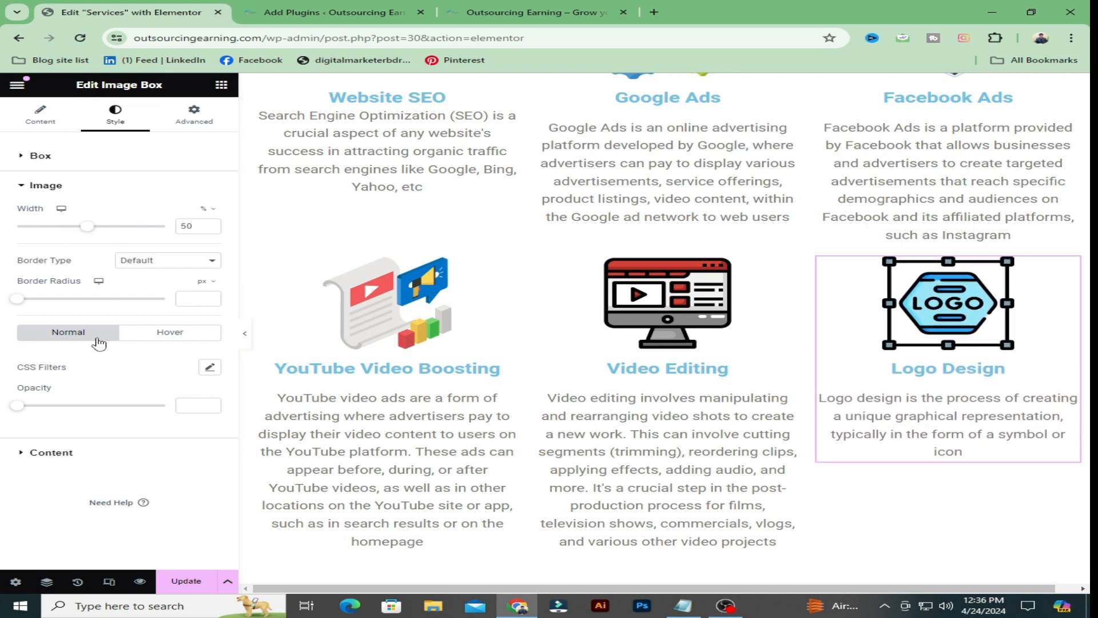
# - Apply the Bob hover animation to the Logo Design box's image
pyautogui.click(198, 336)
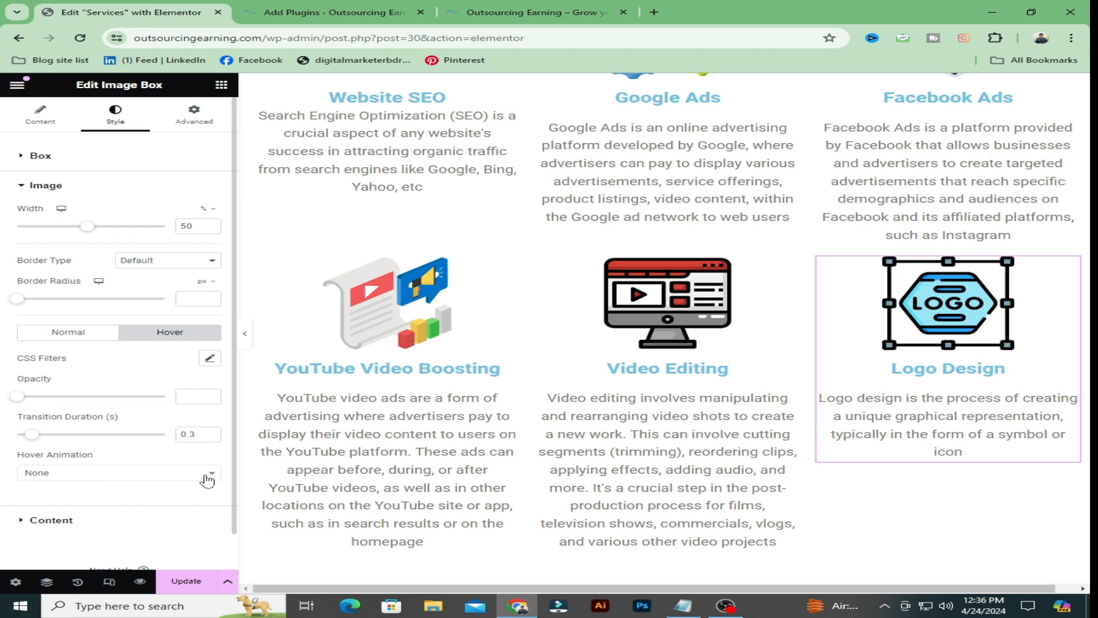
pyautogui.click(207, 474)
pyautogui.scroll(-4, 80, 437)
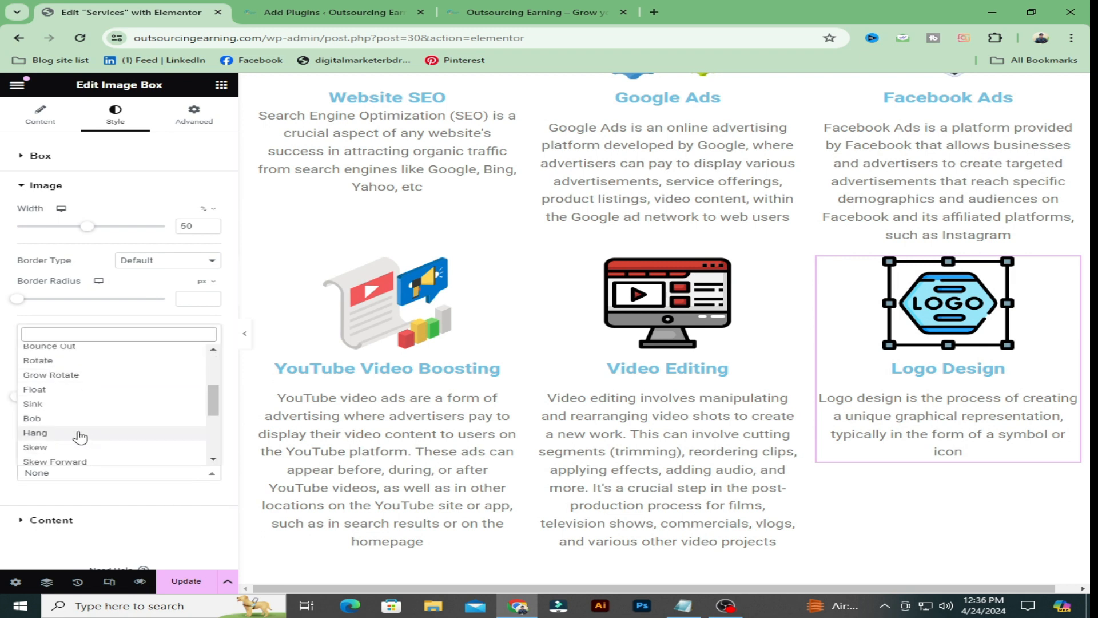
pyautogui.click(35, 418)
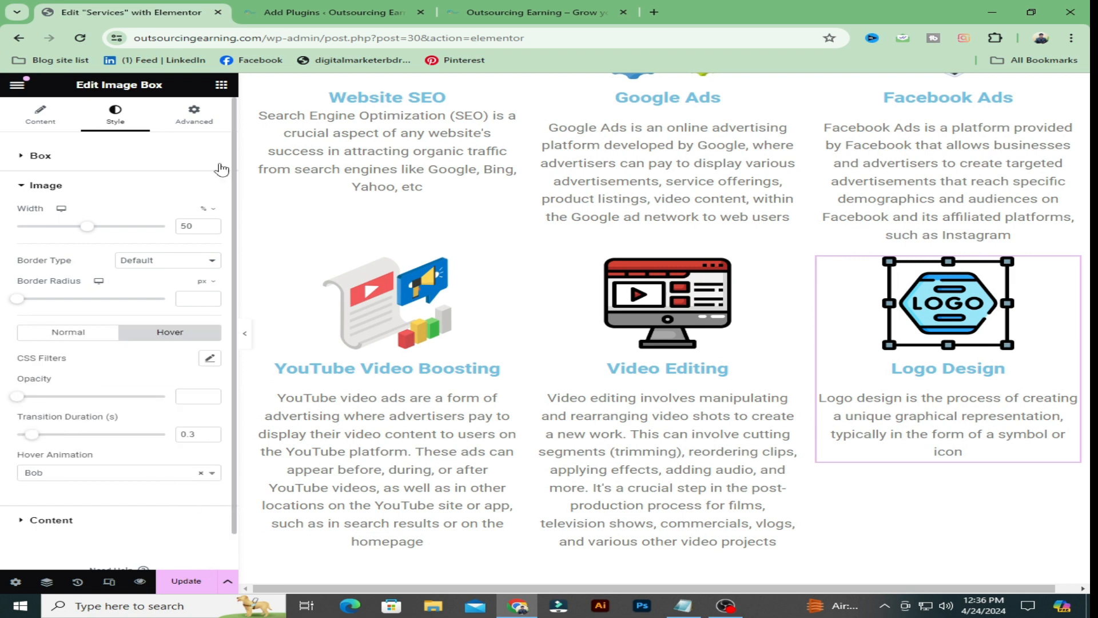
# - Give the Logo Design box a Zoom In Up entrance animation with Fast duration
pyautogui.click(192, 116)
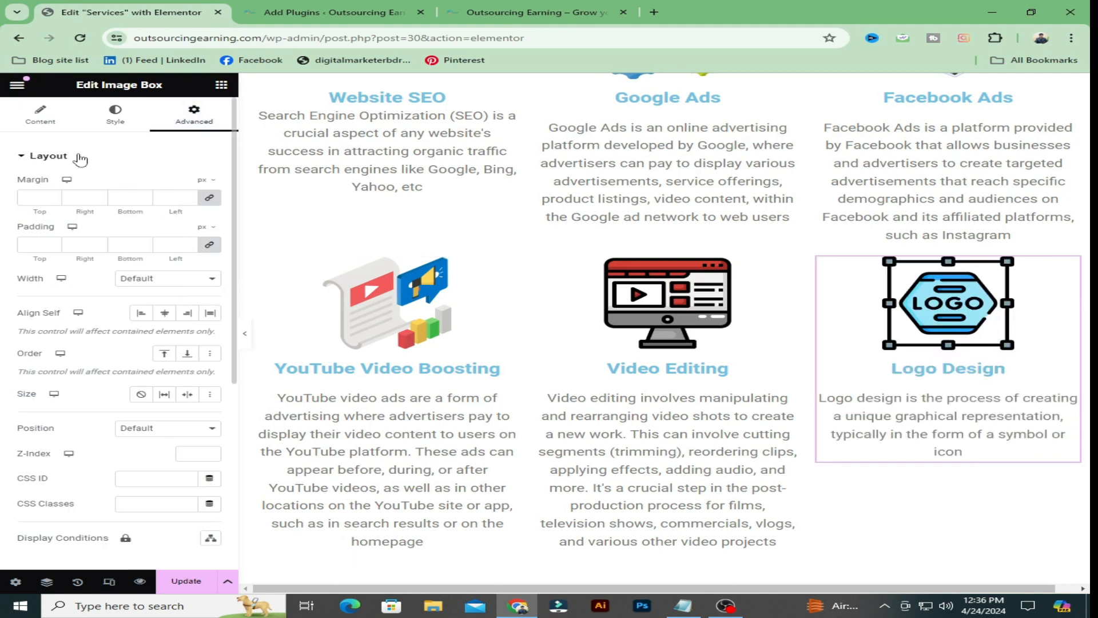
pyautogui.click(80, 156)
pyautogui.click(73, 185)
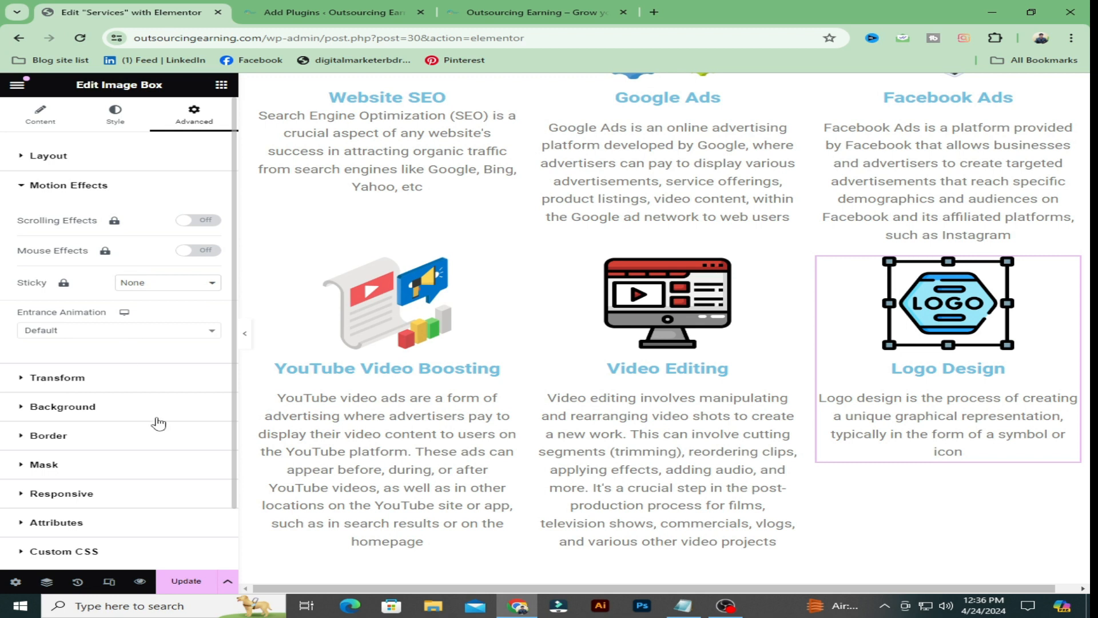
pyautogui.click(211, 336)
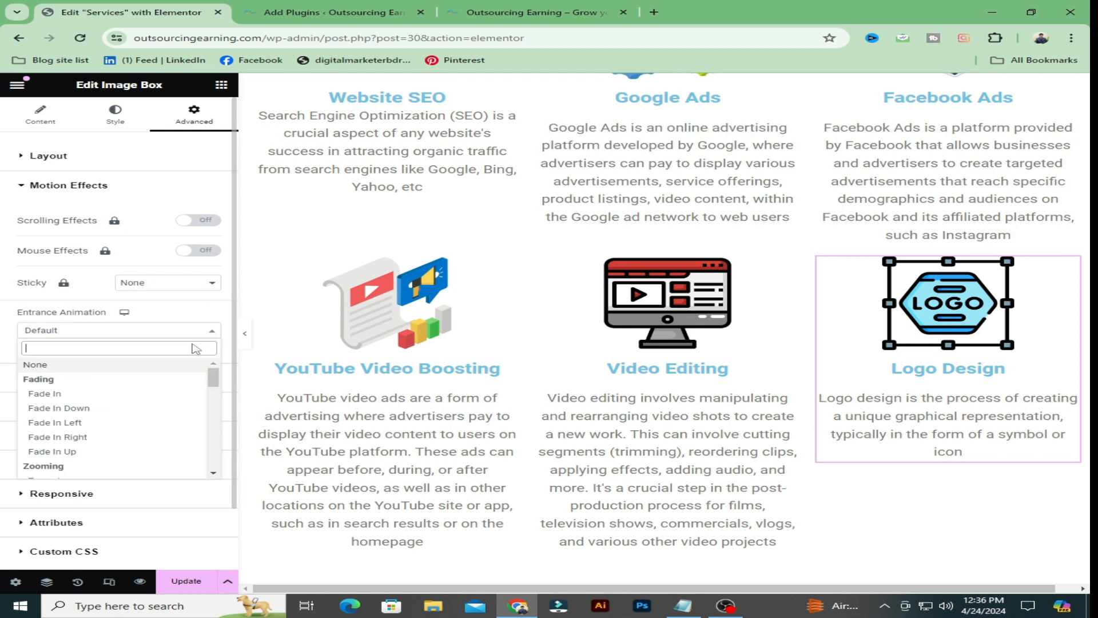
pyautogui.scroll(-3, 85, 452)
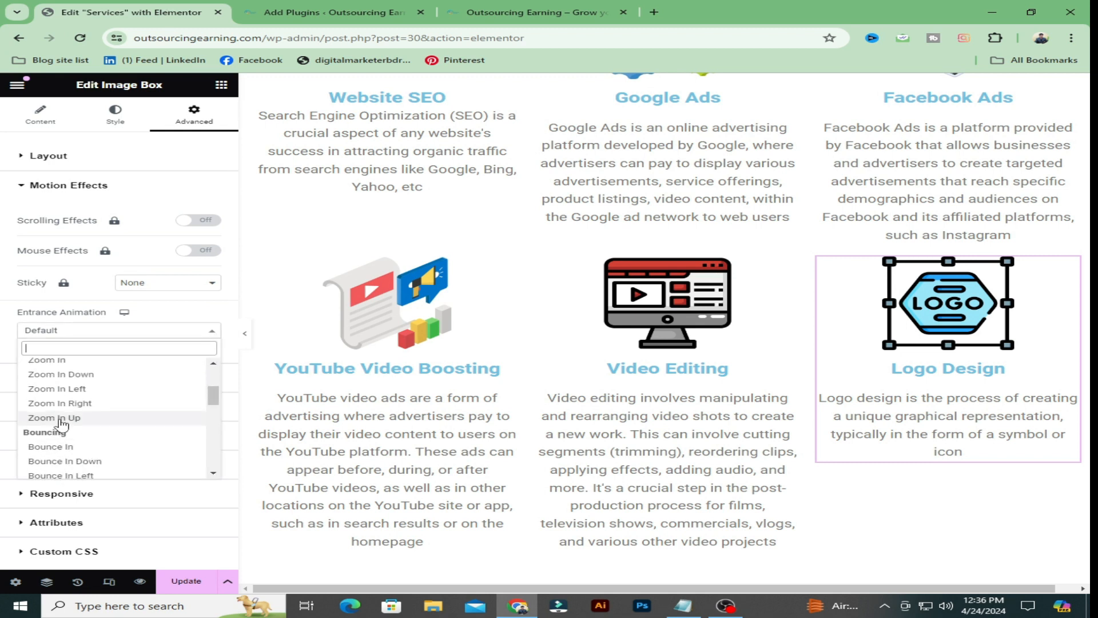
pyautogui.click(60, 418)
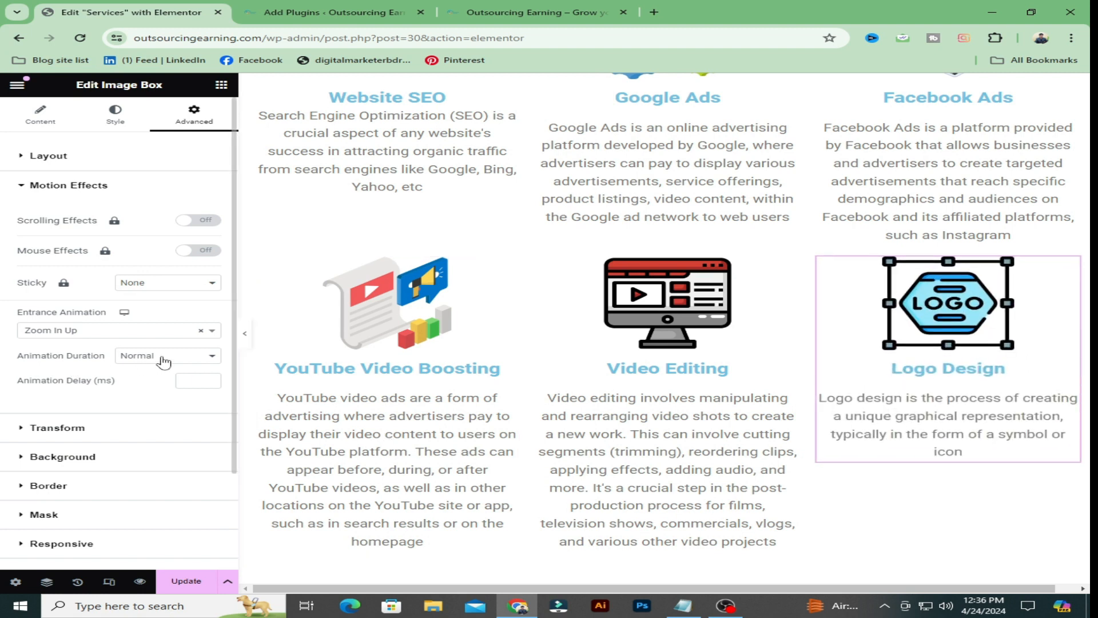
pyautogui.click(211, 356)
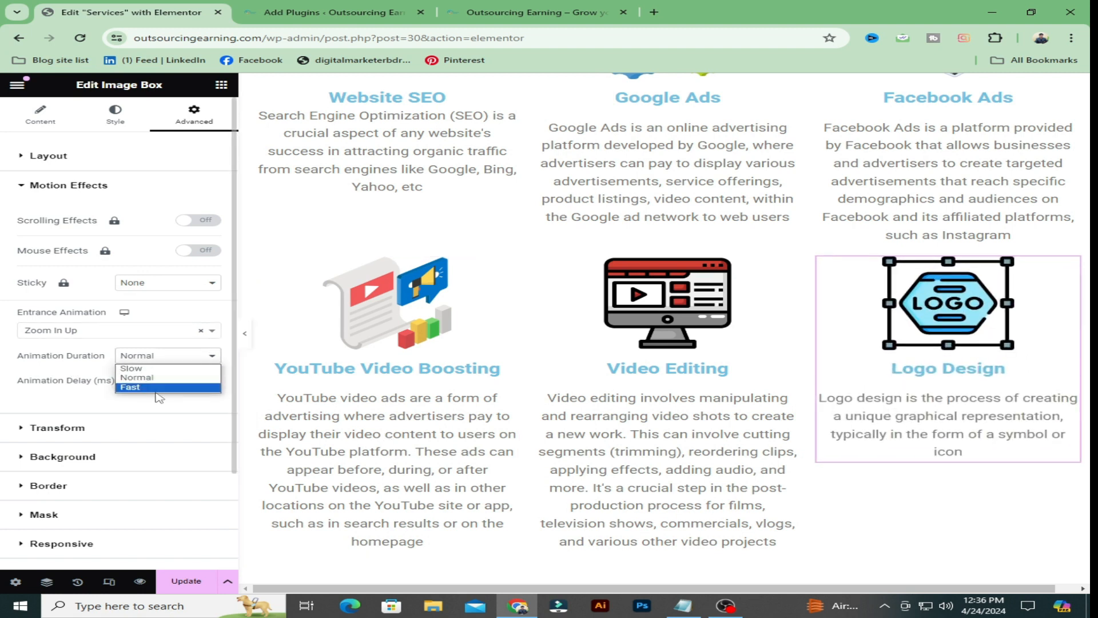
pyautogui.click(136, 388)
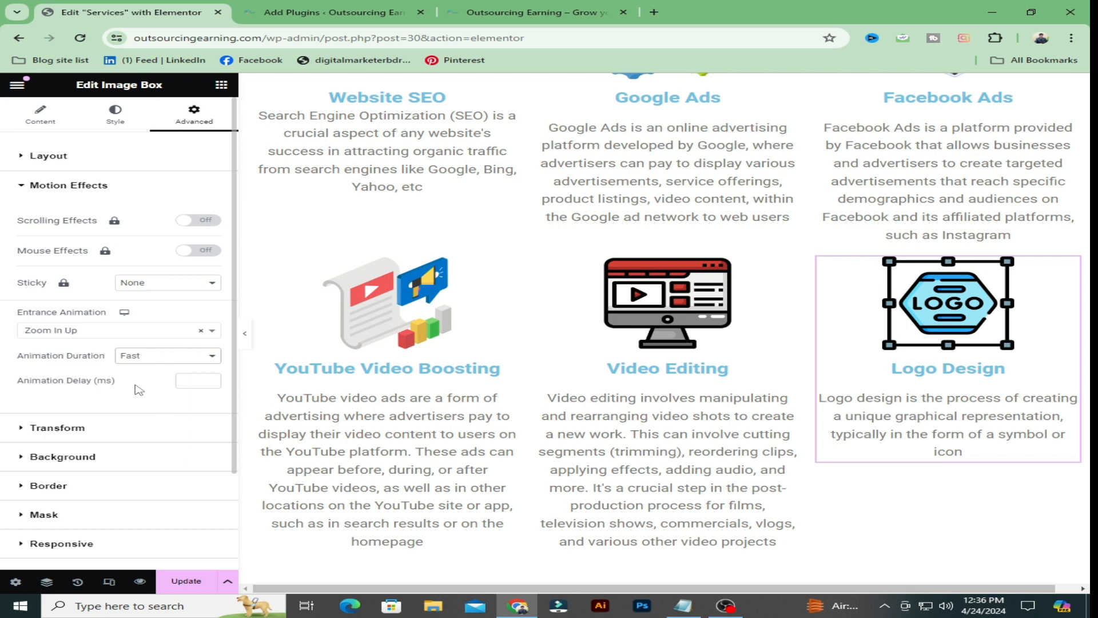
# - Save the Services page and review the service boxes in the grid
pyautogui.click(183, 584)
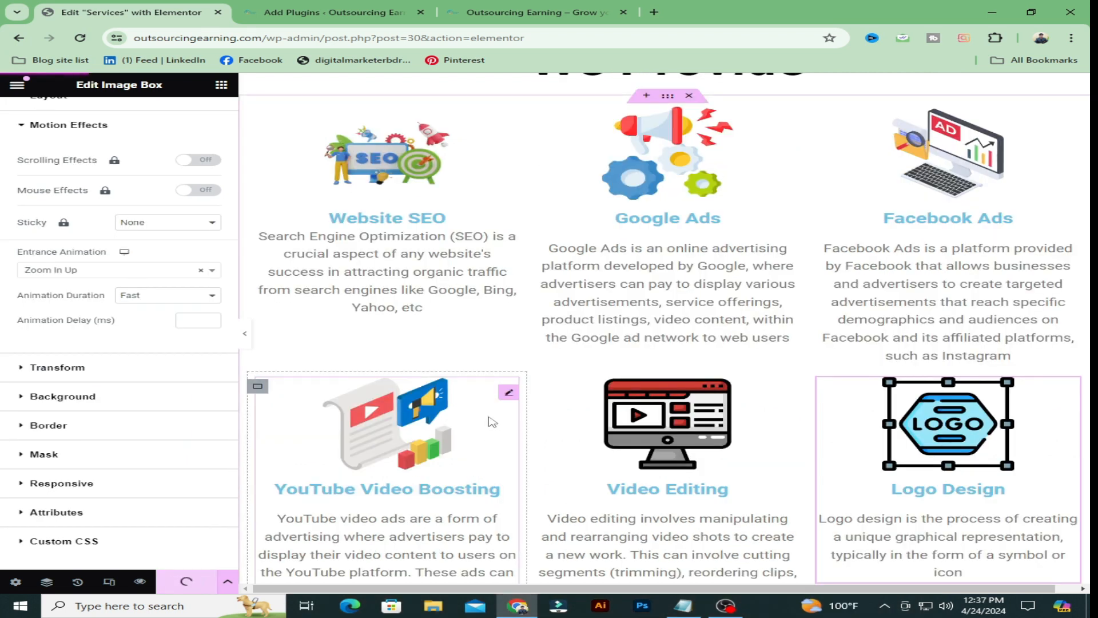
pyautogui.scroll(6, 558, 449)
pyautogui.scroll(-5, 567, 461)
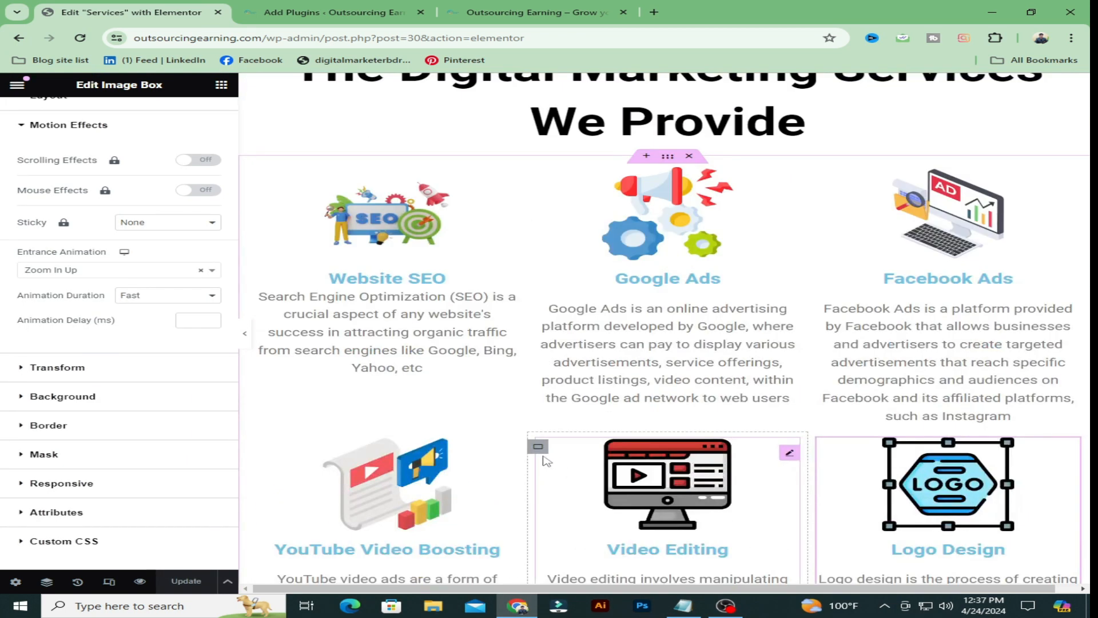
pyautogui.scroll(-2, 641, 521)
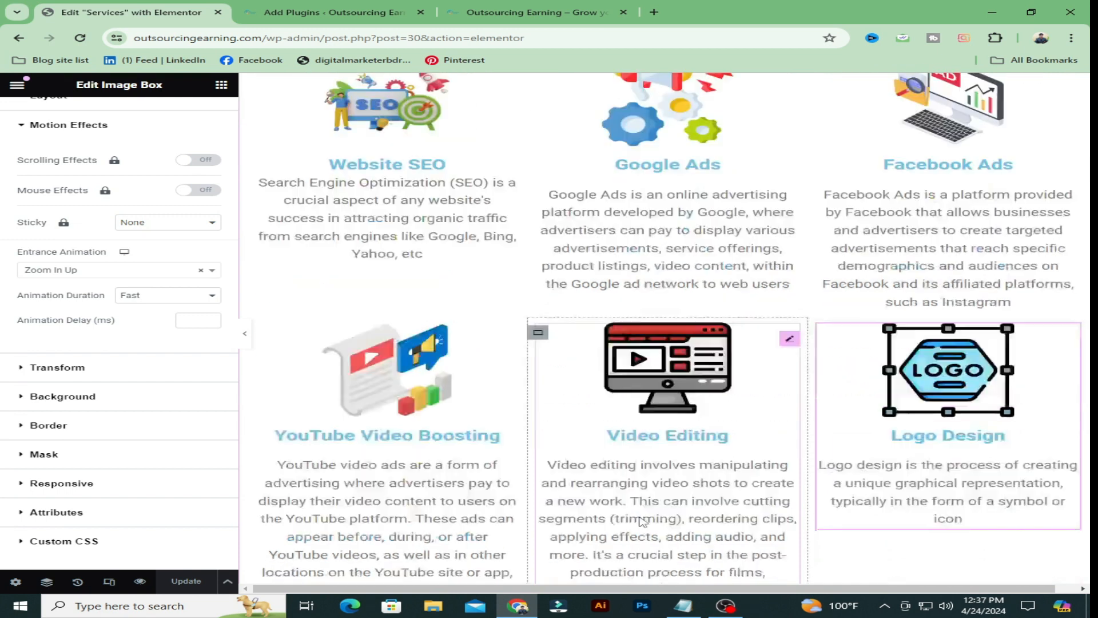
# - Add a new flexbox container with four equal columns below the service grid
pyautogui.scroll(-3, 642, 520)
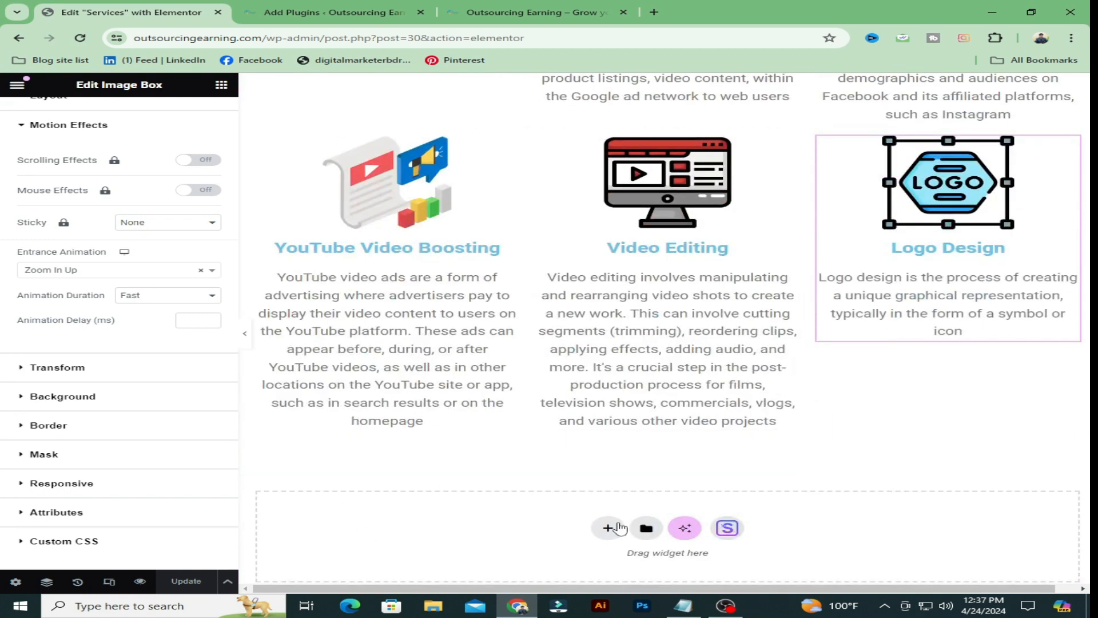
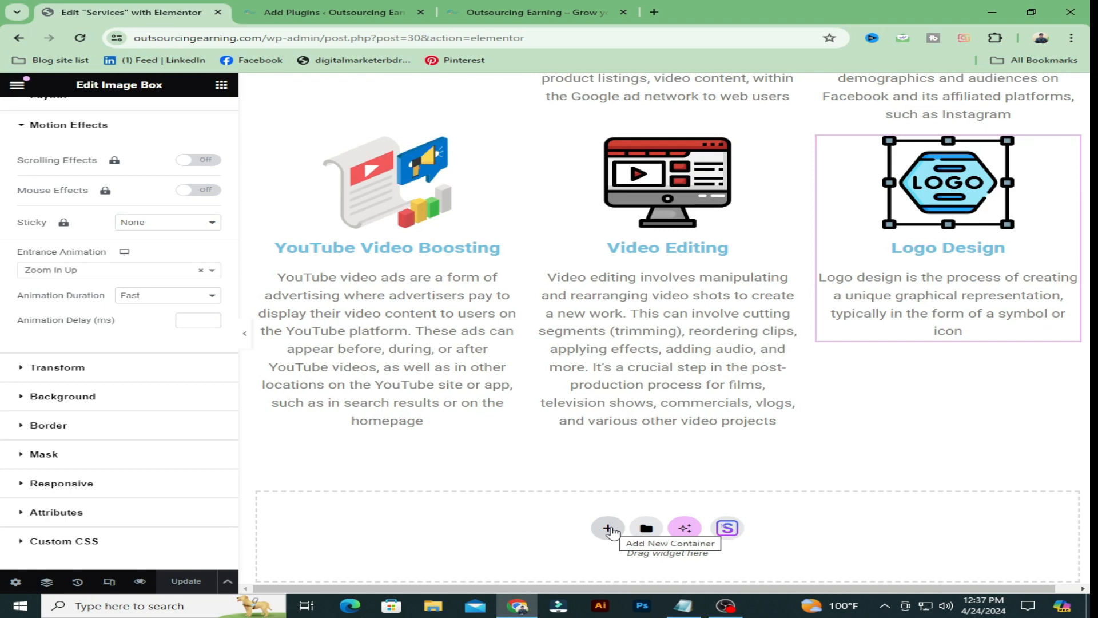
pyautogui.click(608, 528)
pyautogui.scroll(-2, 664, 510)
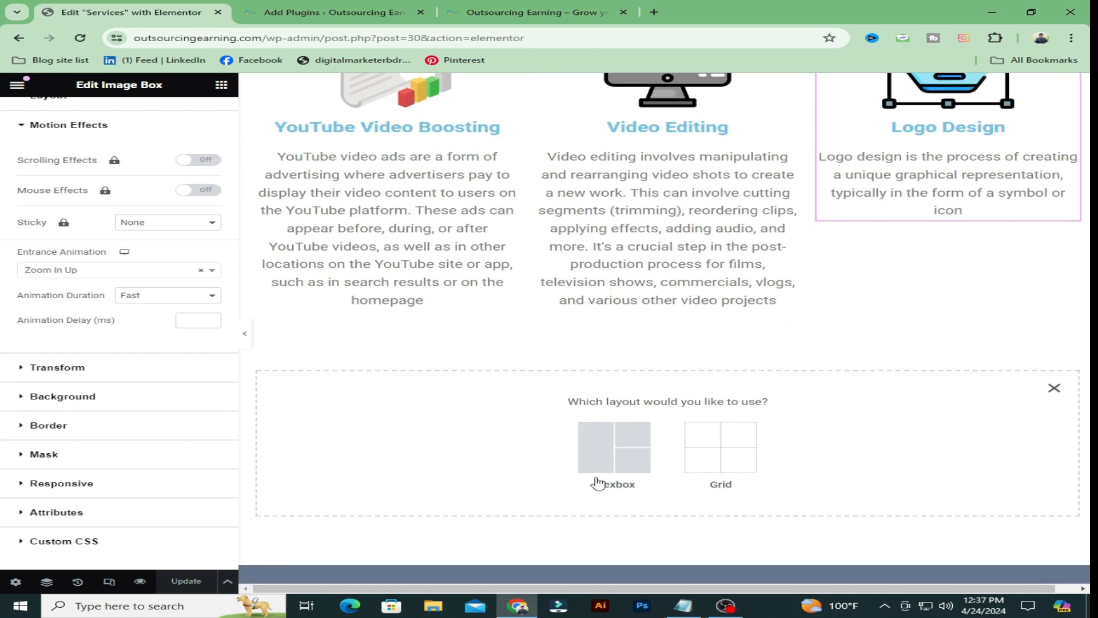
pyautogui.click(633, 458)
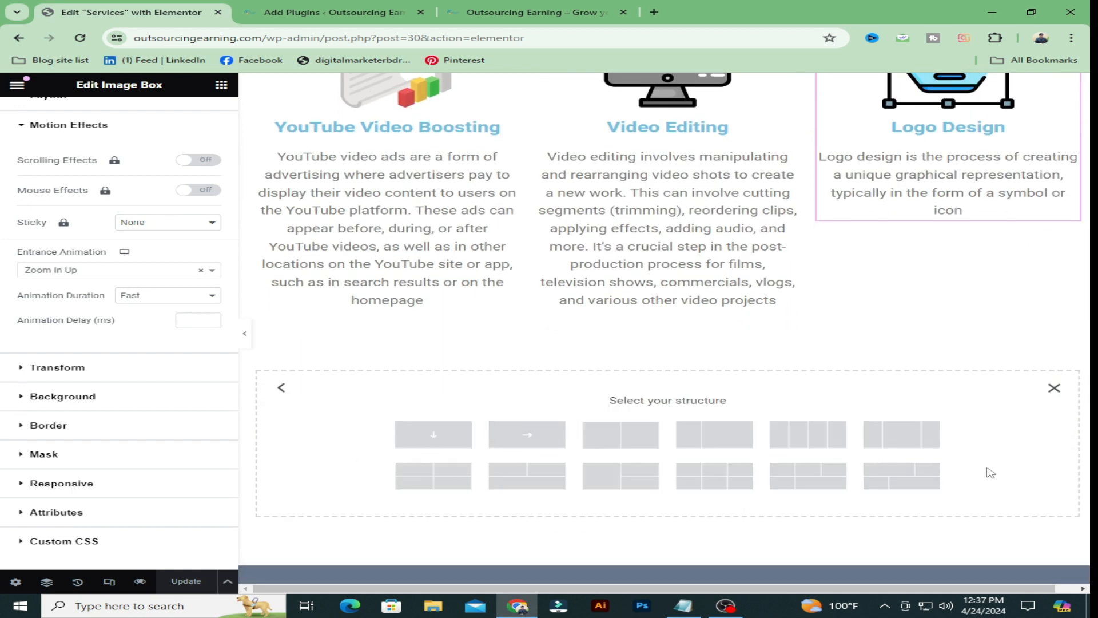
pyautogui.click(809, 444)
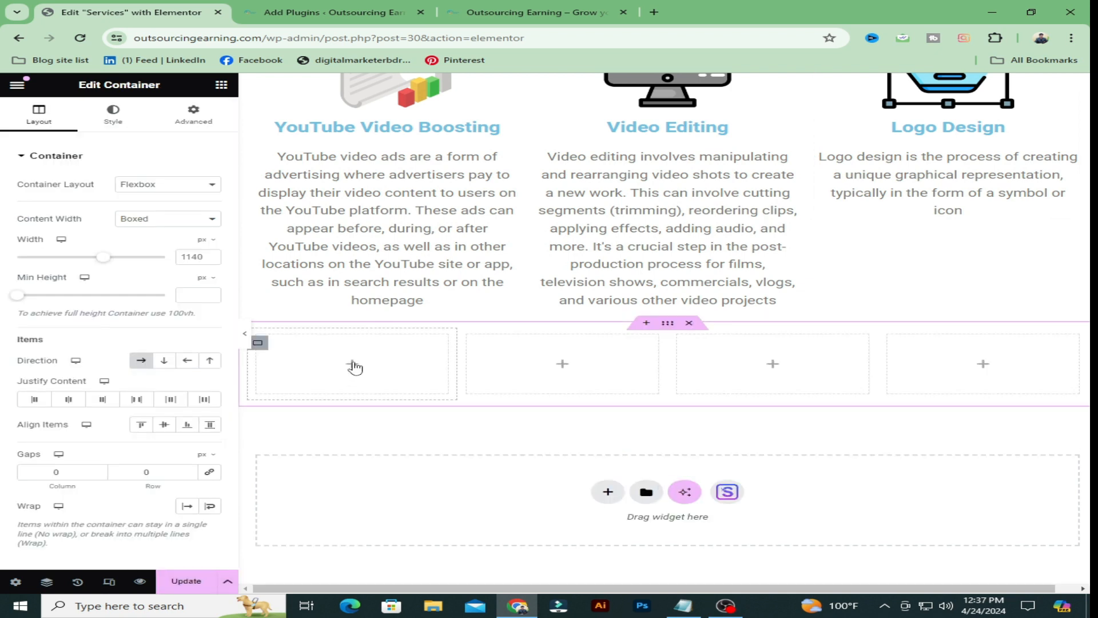
# - Place a Button widget in the new container's first column and set its text to FACEBOOK, copied from the Notepad notes
pyautogui.click(353, 366)
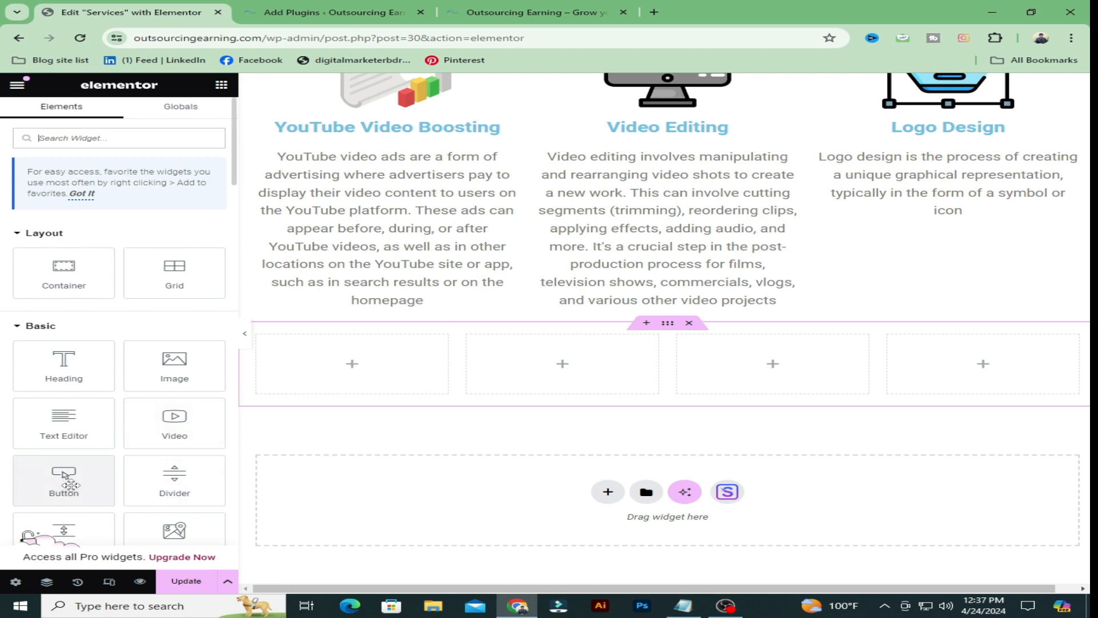
pyautogui.moveTo(51, 484); pyautogui.dragTo(323, 384)
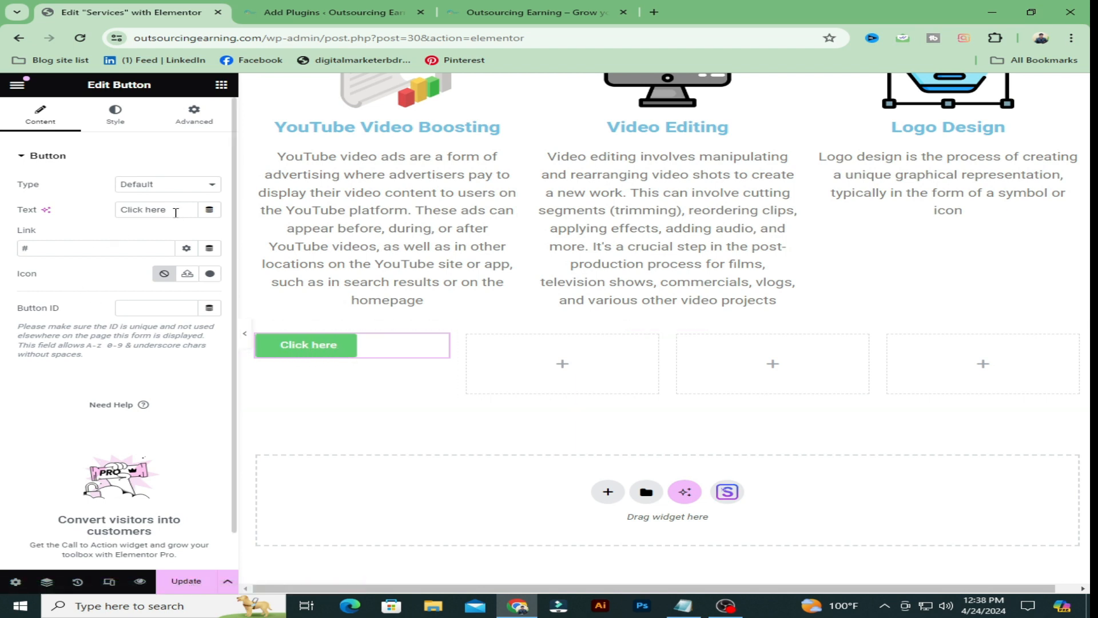
pyautogui.moveTo(176, 212); pyautogui.dragTo(106, 213)
pyautogui.press('BackSpace')
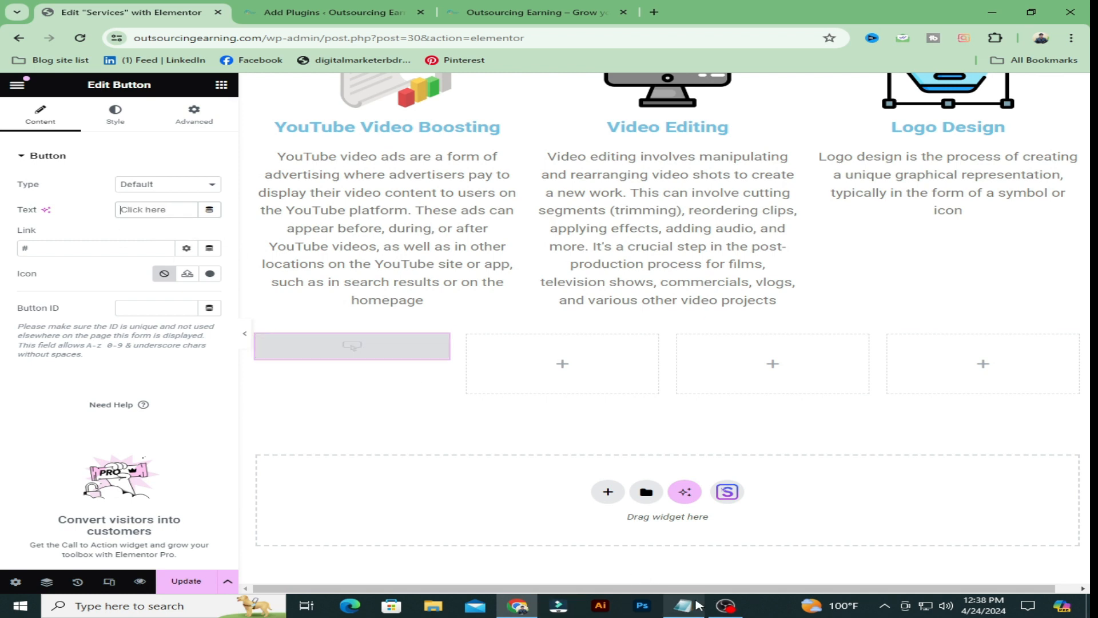
pyautogui.click(681, 607)
pyautogui.scroll(-1, 260, 409)
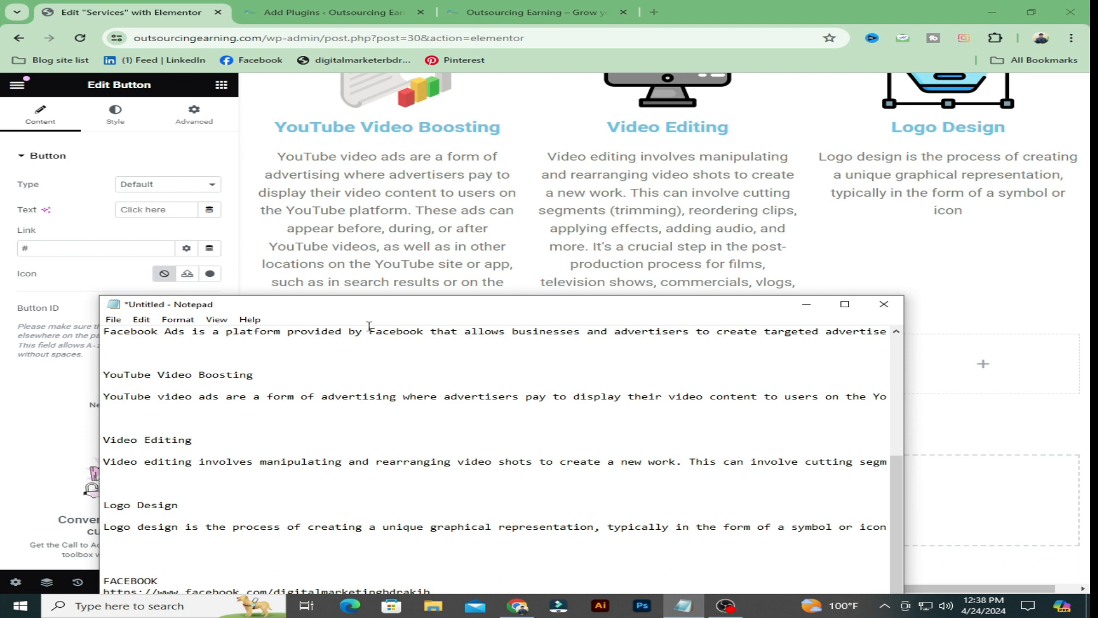
pyautogui.moveTo(368, 309); pyautogui.dragTo(582, 158)
pyautogui.moveTo(374, 429); pyautogui.dragTo(314, 427)
pyautogui.hotkey('ctrl', 'c')
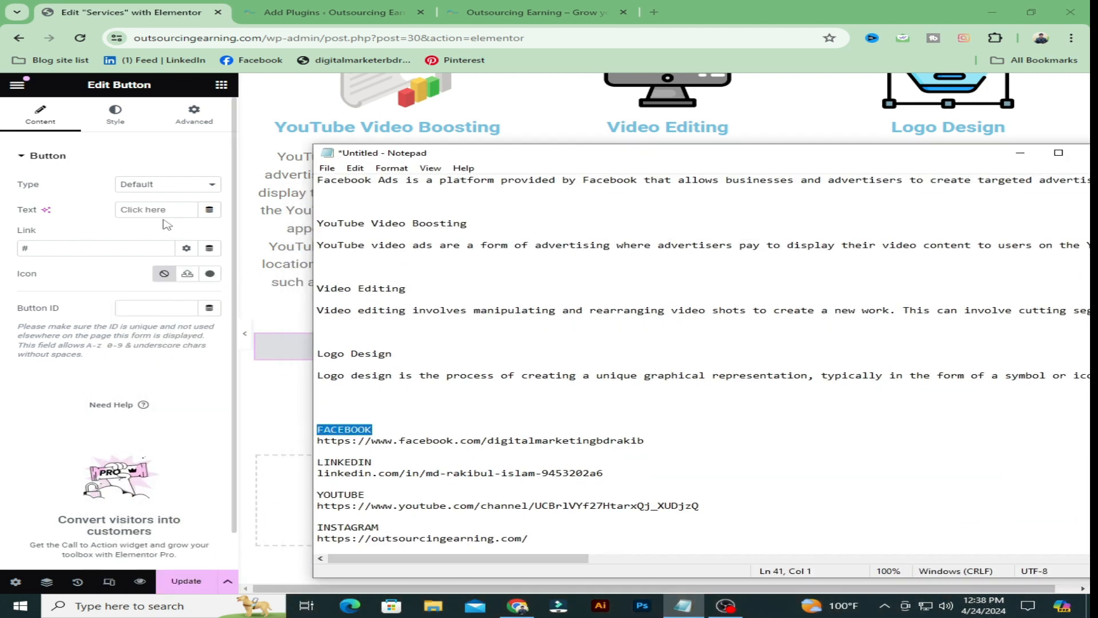
pyautogui.click(162, 209)
pyautogui.hotkey('ctrl', 'v')
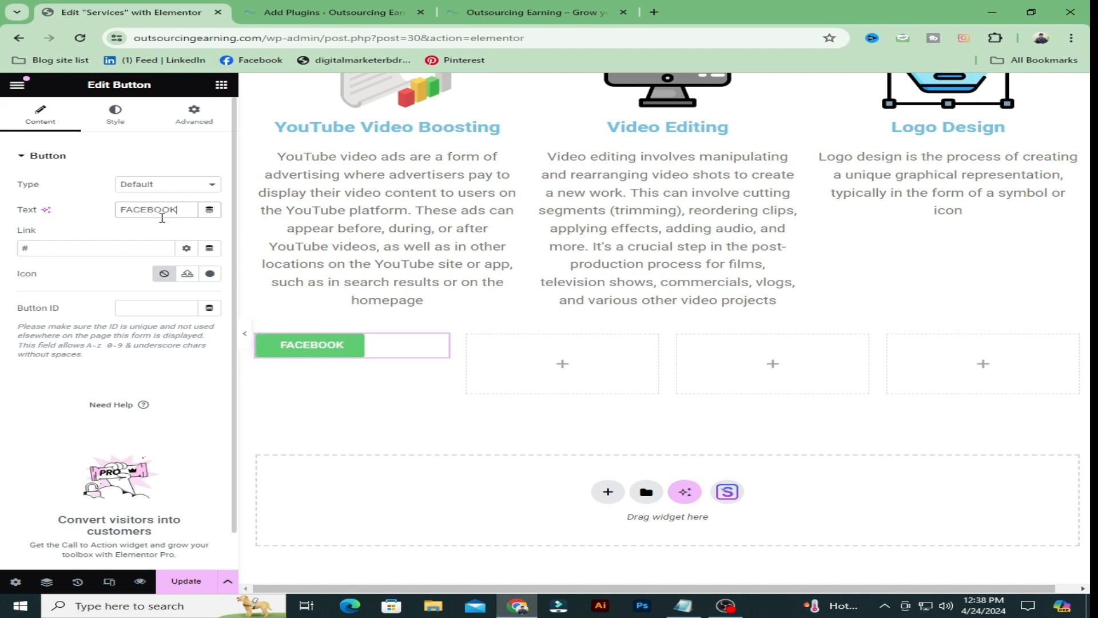
# - Link the FACEBOOK button to the Facebook page URL copied from the Notepad notes and make it open in a new window
pyautogui.moveTo(66, 250); pyautogui.dragTo(21, 247)
pyautogui.press('BackSpace')
pyautogui.click(684, 605)
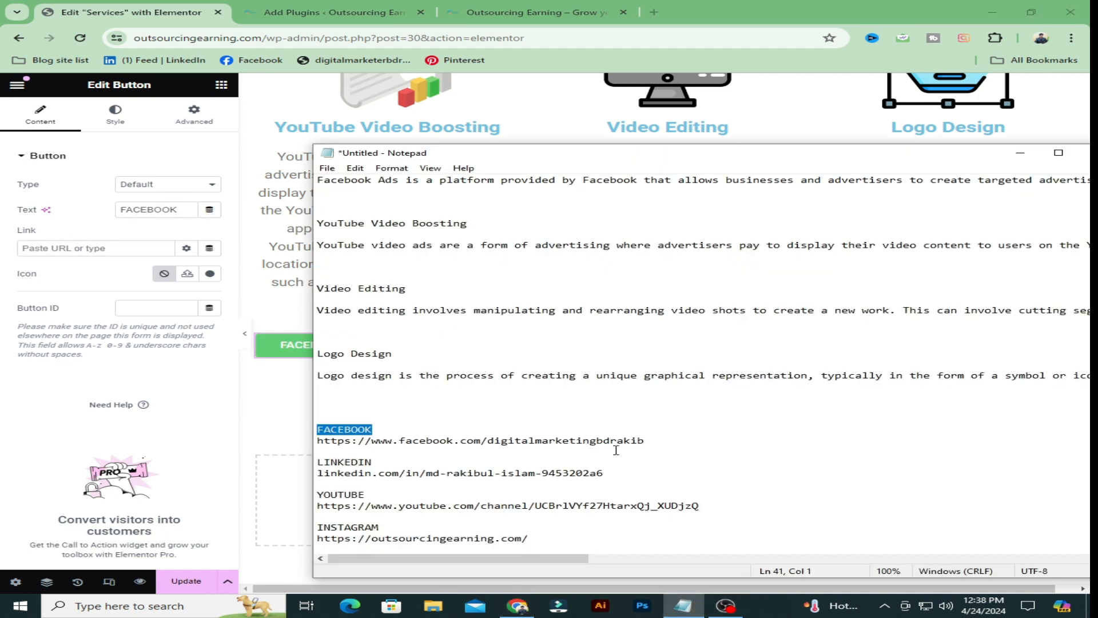
pyautogui.moveTo(658, 440); pyautogui.dragTo(314, 444)
pyautogui.hotkey('ctrl', 'c')
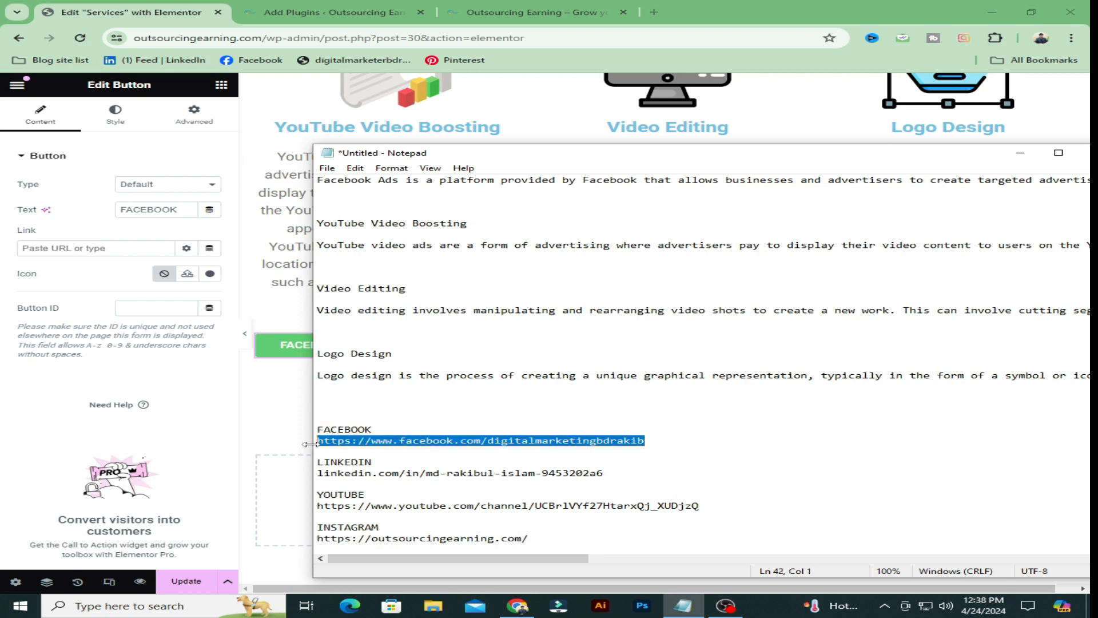
pyautogui.click(79, 252)
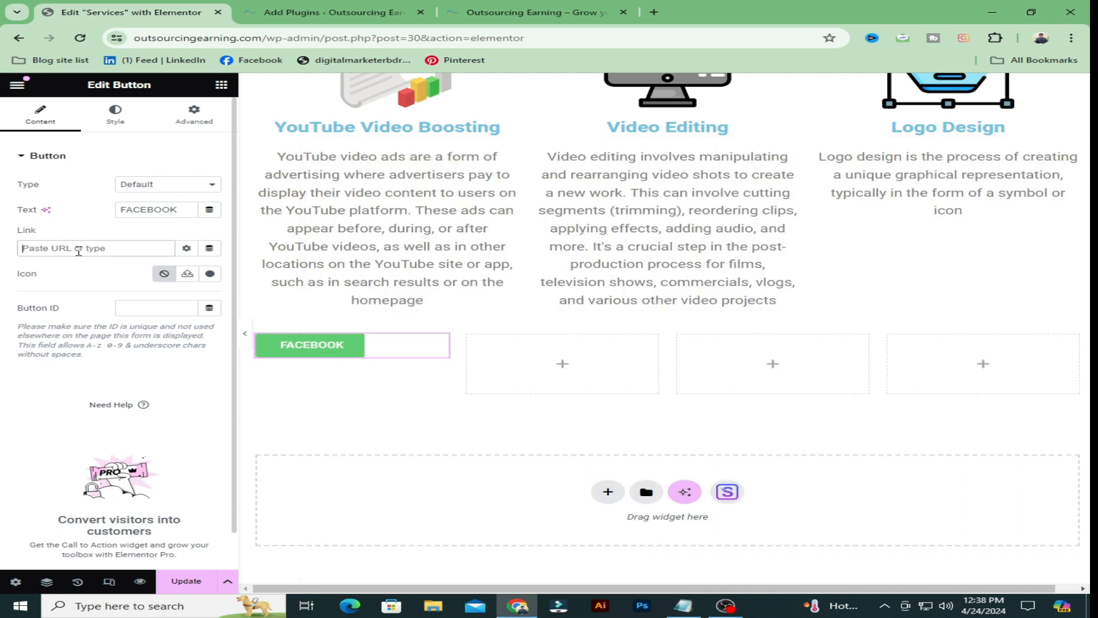
pyautogui.hotkey('ctrl', 'v')
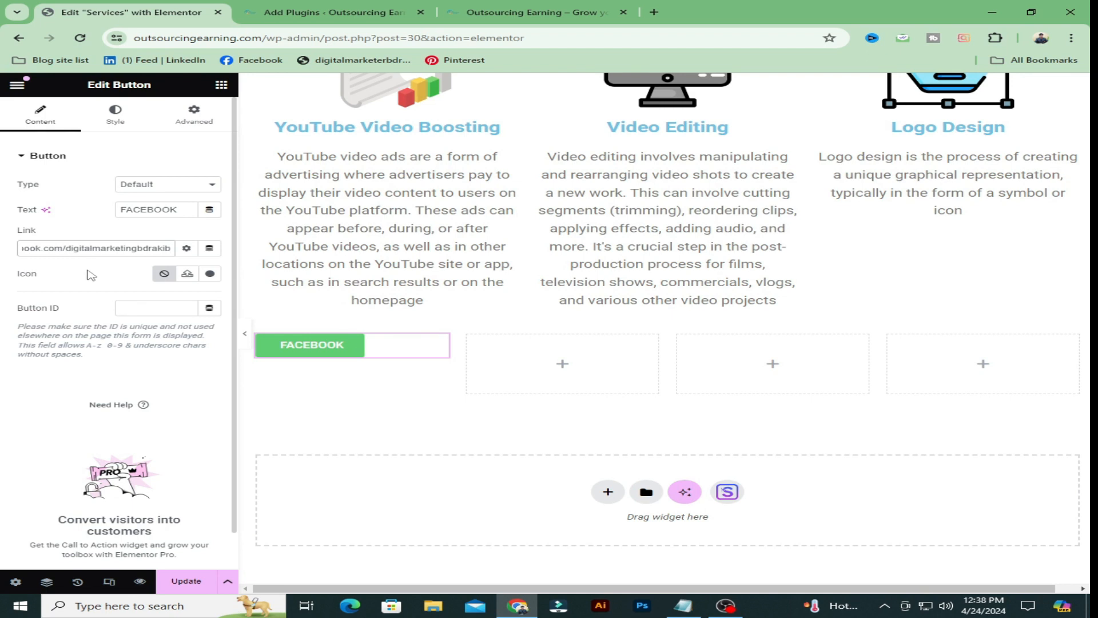
pyautogui.click(186, 249)
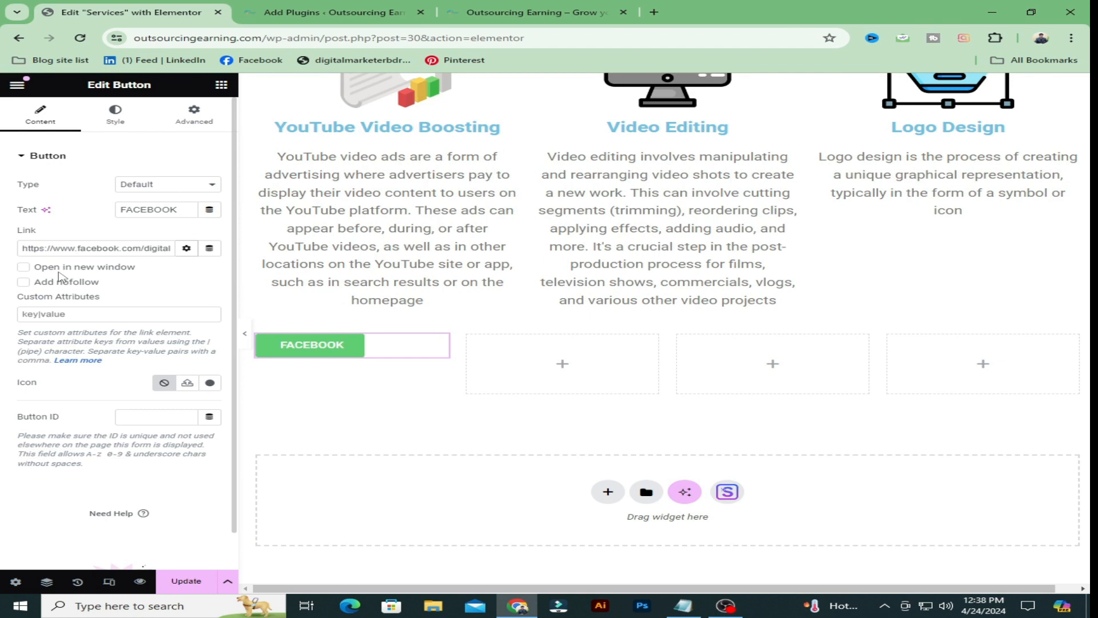
pyautogui.click(24, 267)
# - Add the square Facebook icon to the FACEBOOK button and set the icon spacing to 10 px
pyautogui.click(209, 383)
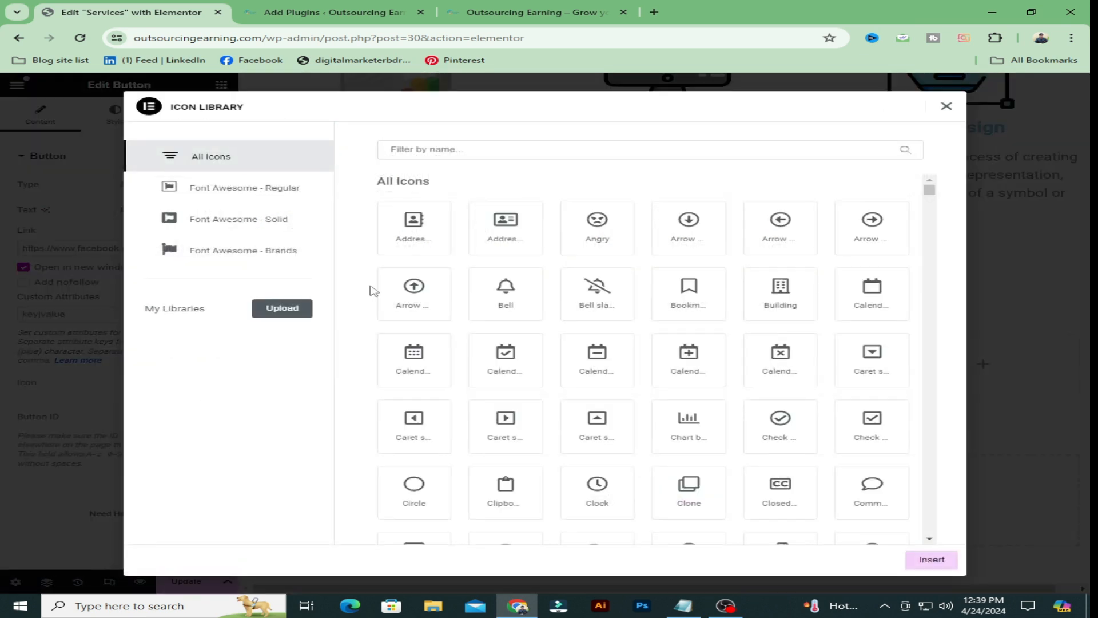
pyautogui.click(456, 152)
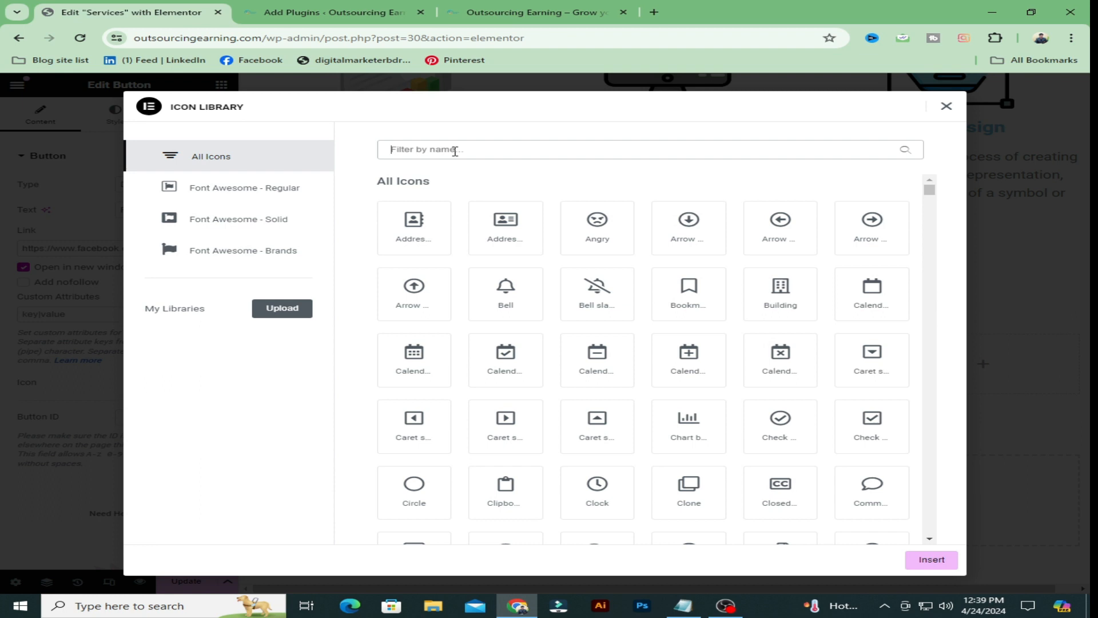
pyautogui.write('face')
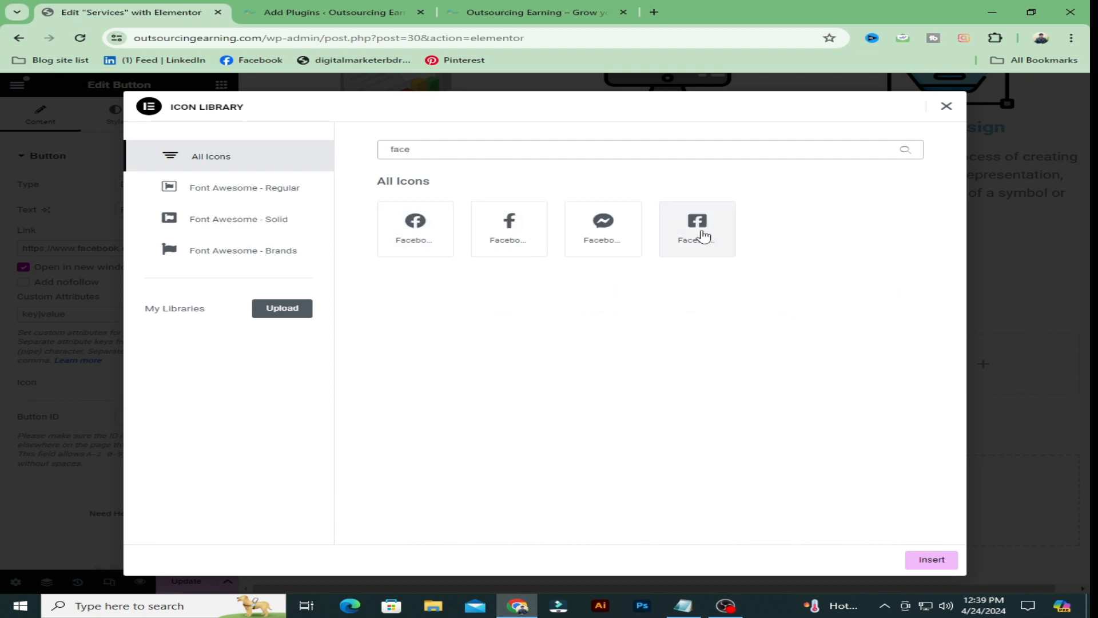
pyautogui.click(705, 233)
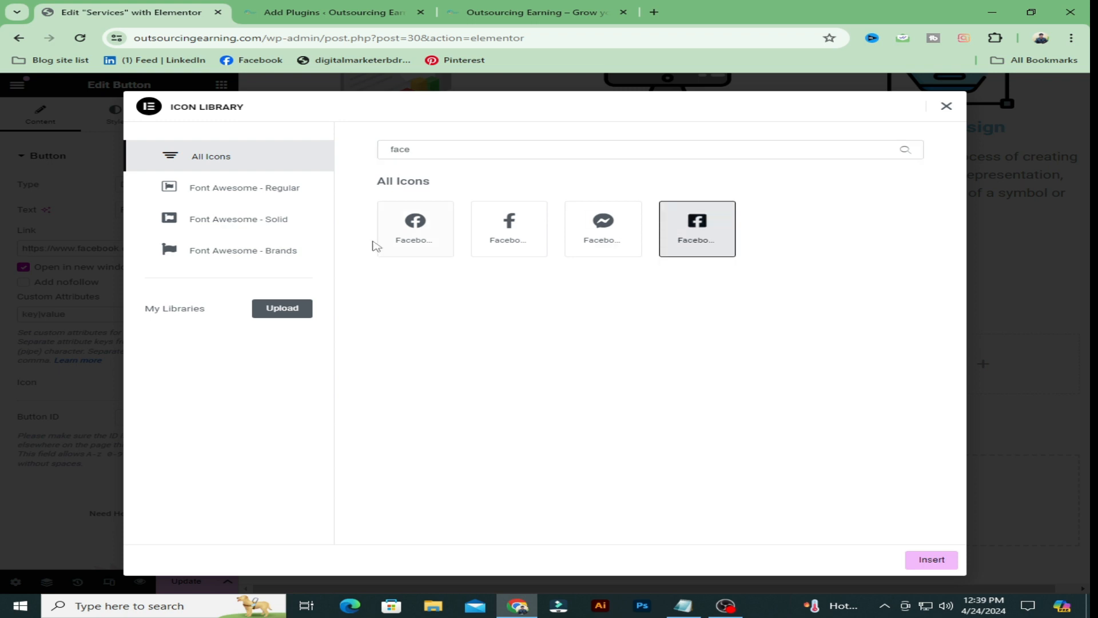
pyautogui.click(938, 559)
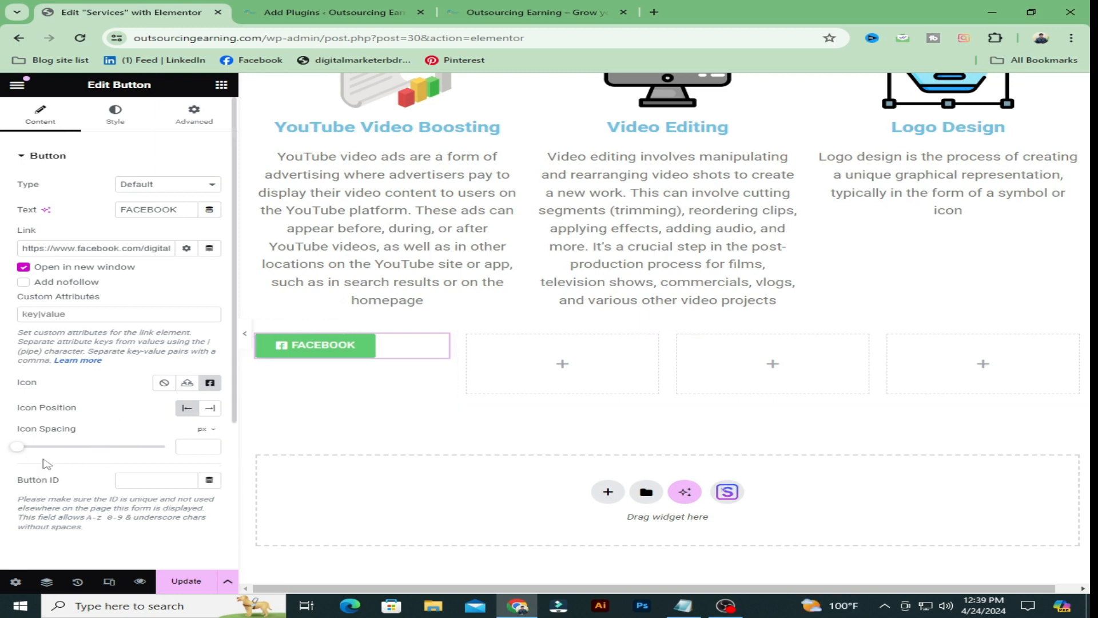
pyautogui.moveTo(19, 448); pyautogui.dragTo(50, 454)
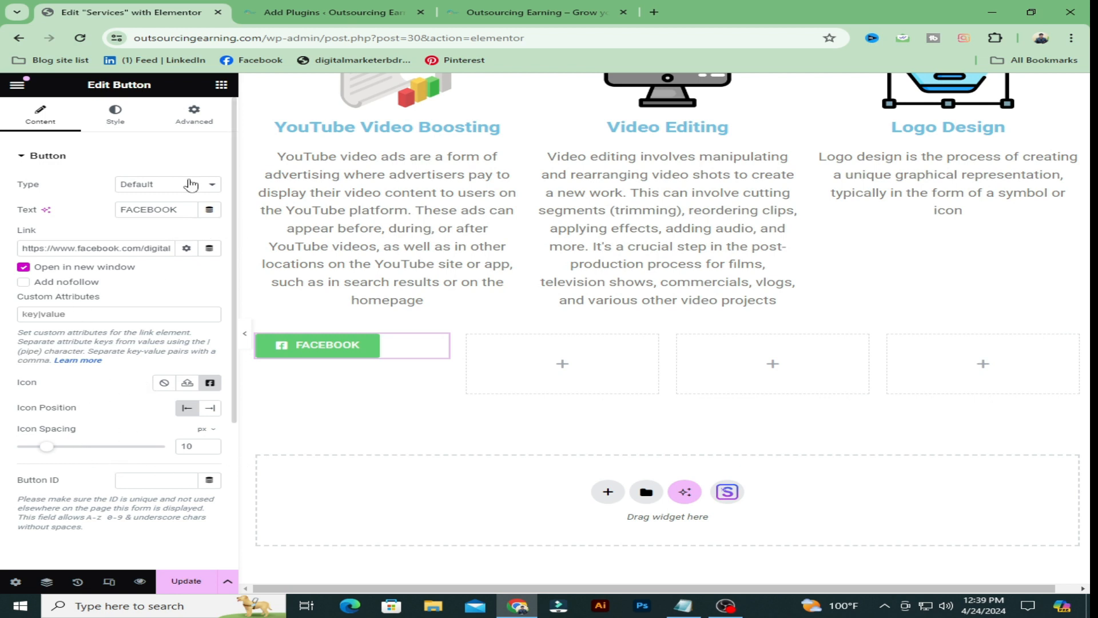
# - Change the FACEBOOK button's normal background color to bright blue #07B7F1
pyautogui.click(128, 120)
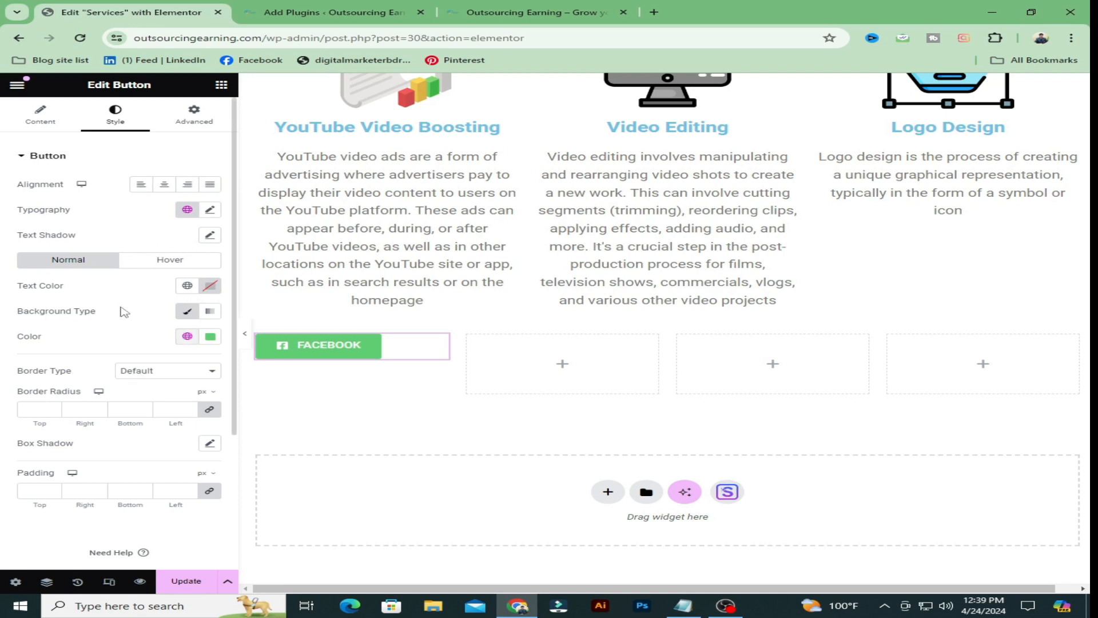
pyautogui.click(211, 339)
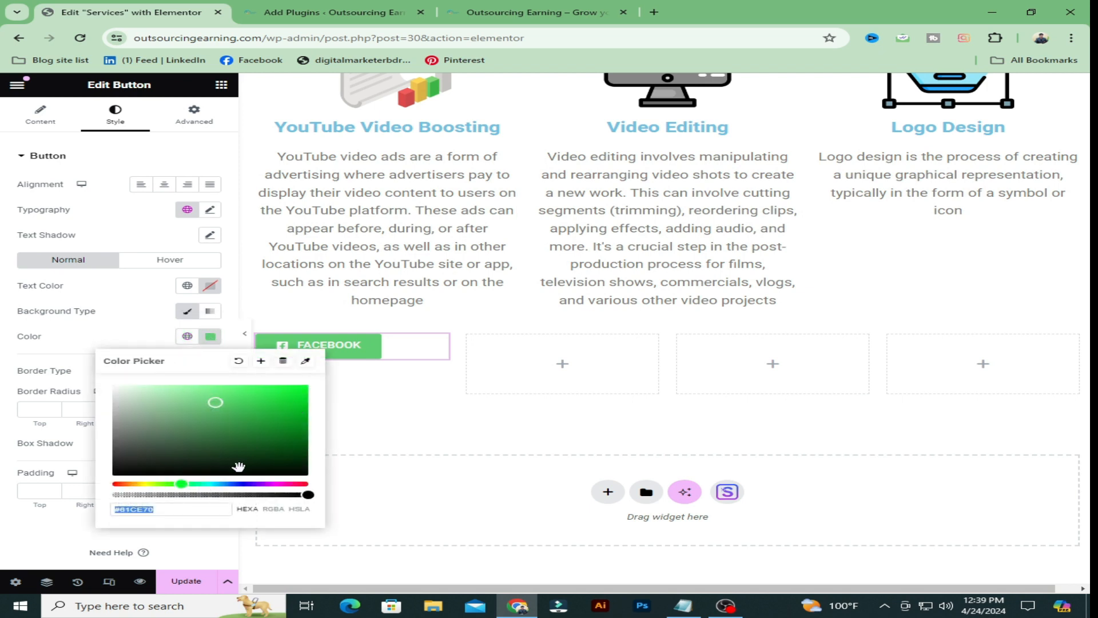
pyautogui.click(211, 484)
pyautogui.click(298, 397)
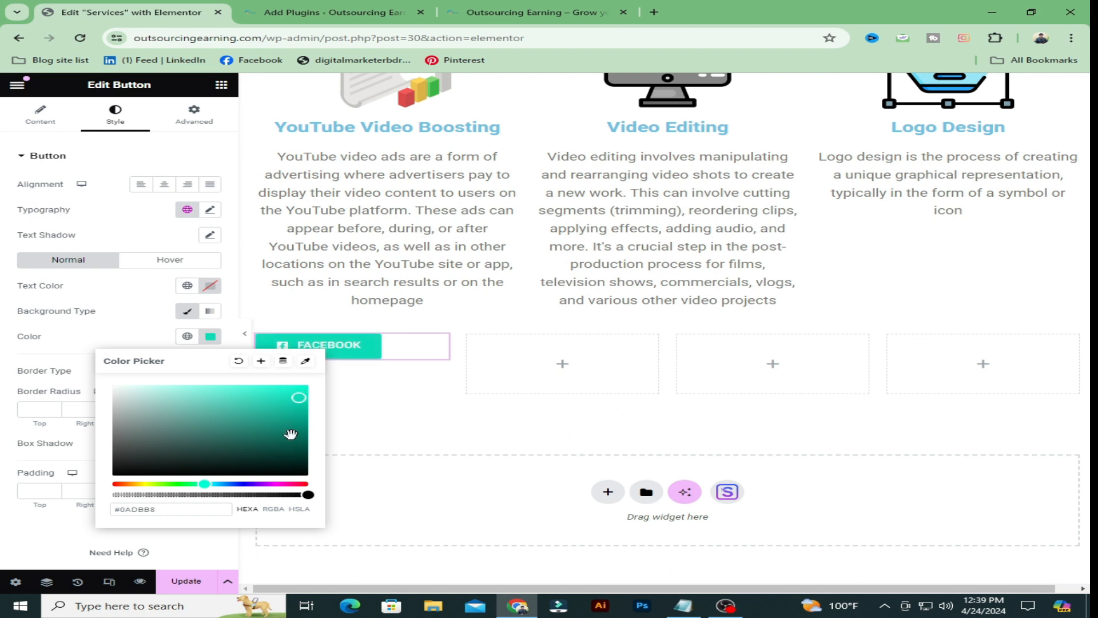
pyautogui.click(218, 483)
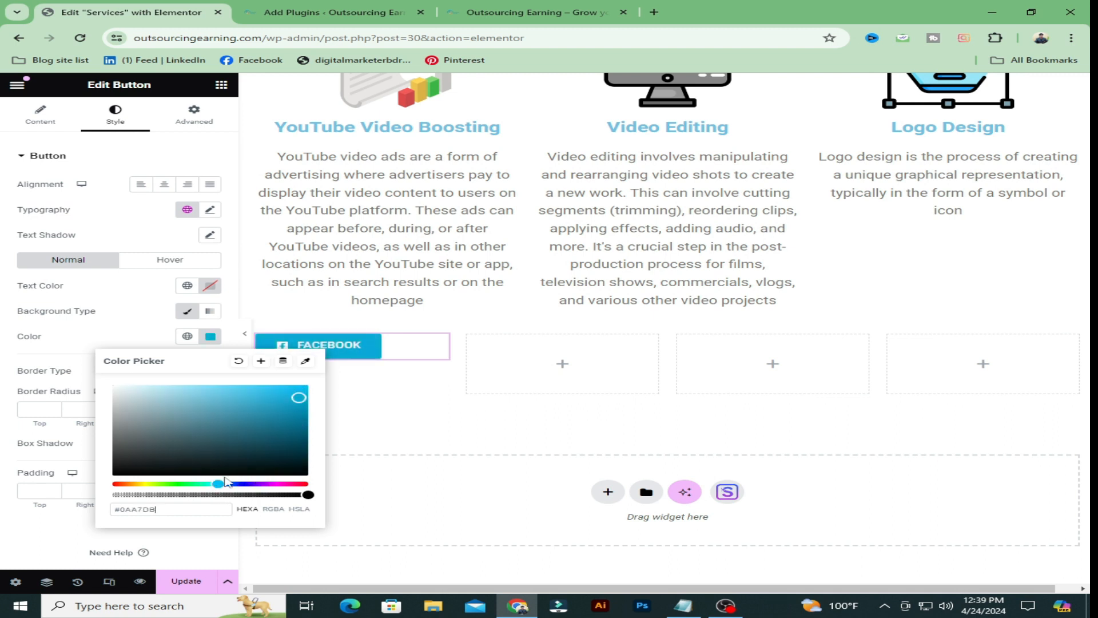
pyautogui.click(301, 390)
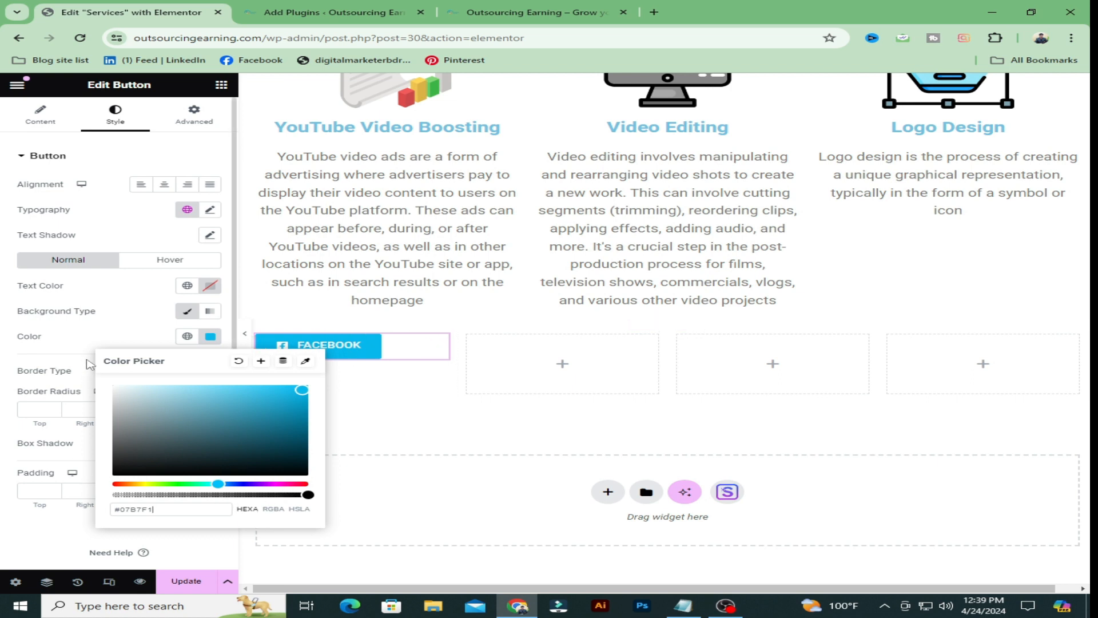
pyautogui.click(383, 363)
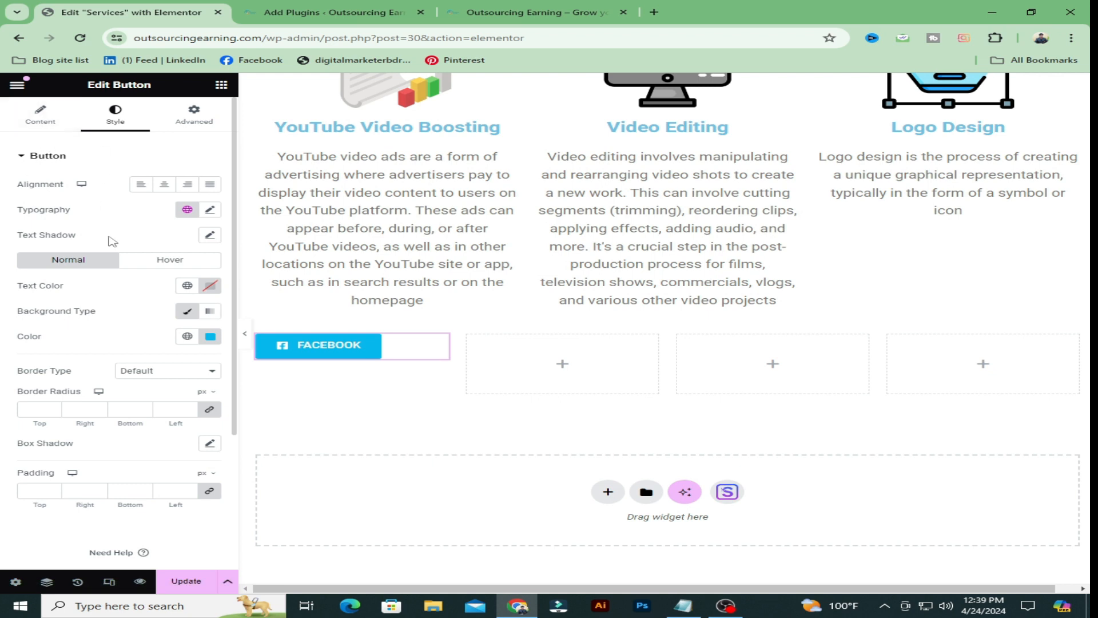
# - Give the FACEBOOK button the Pop hover animation
pyautogui.click(174, 262)
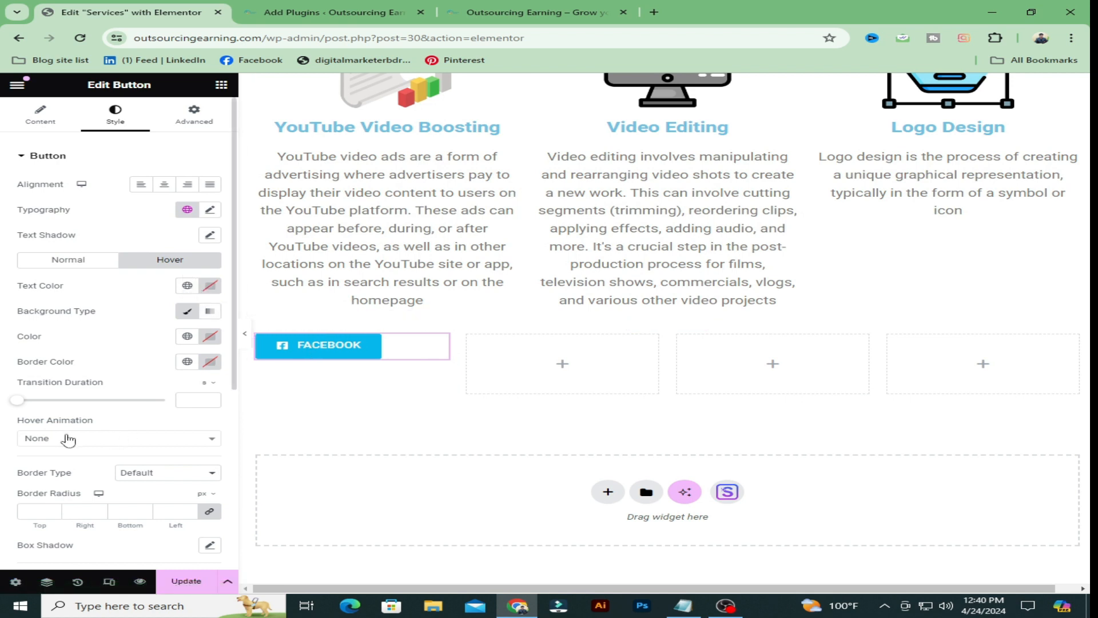
pyautogui.click(216, 440)
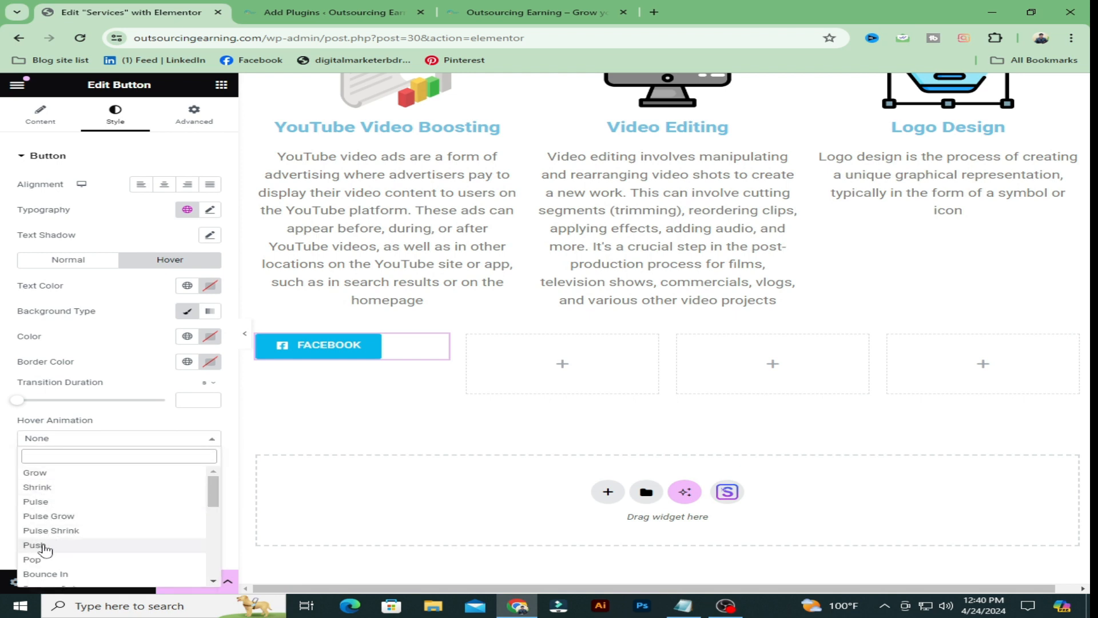
pyautogui.scroll(-1, 109, 548)
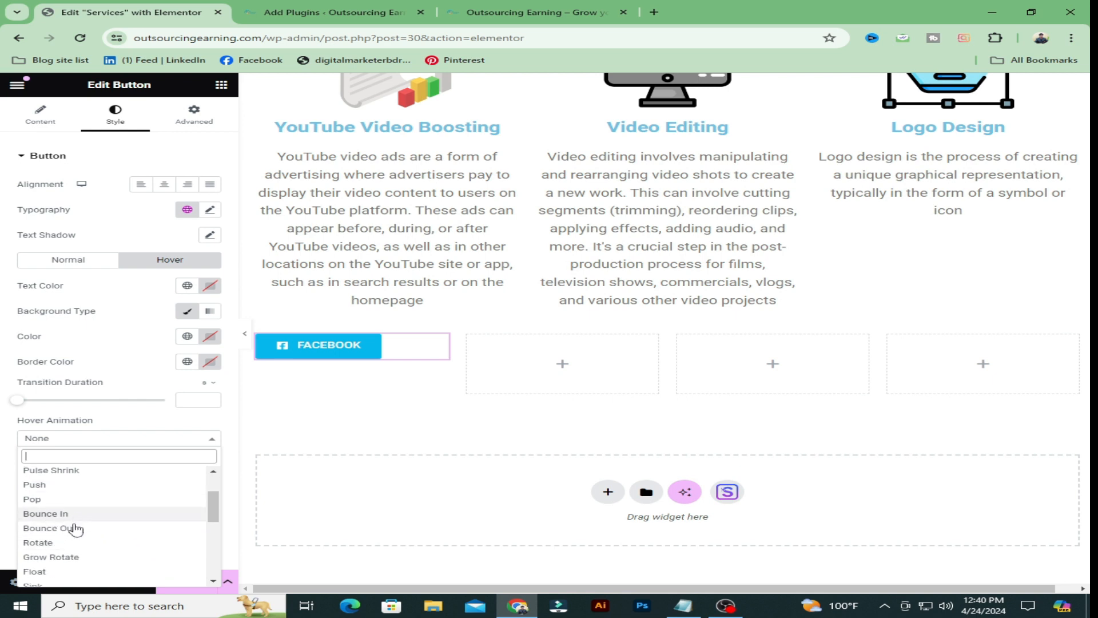
pyautogui.scroll(-1, 74, 525)
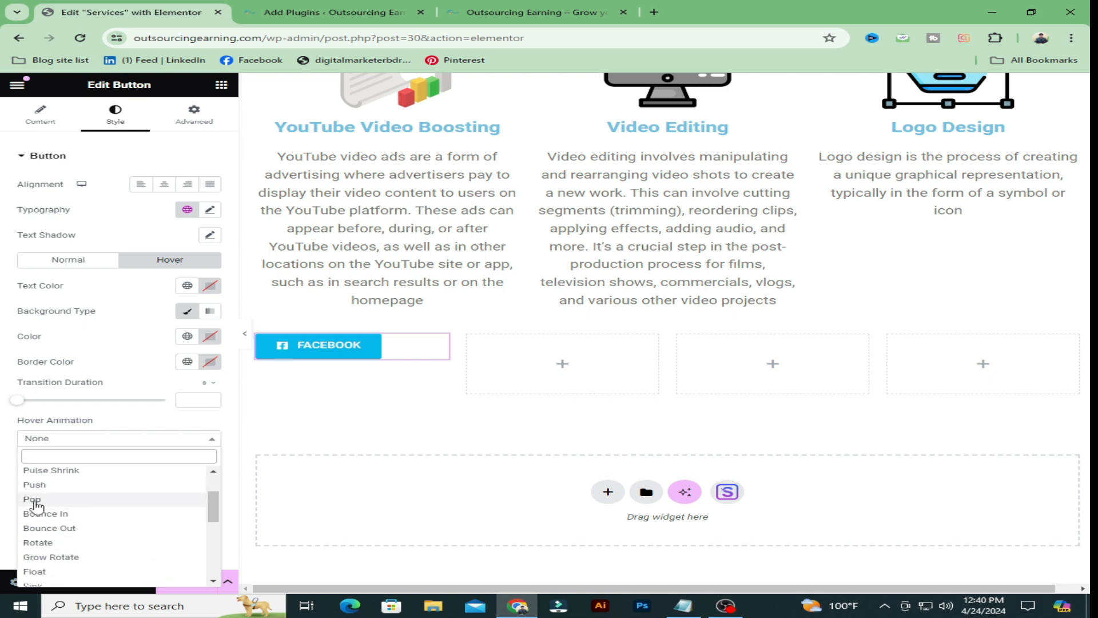
pyautogui.click(34, 500)
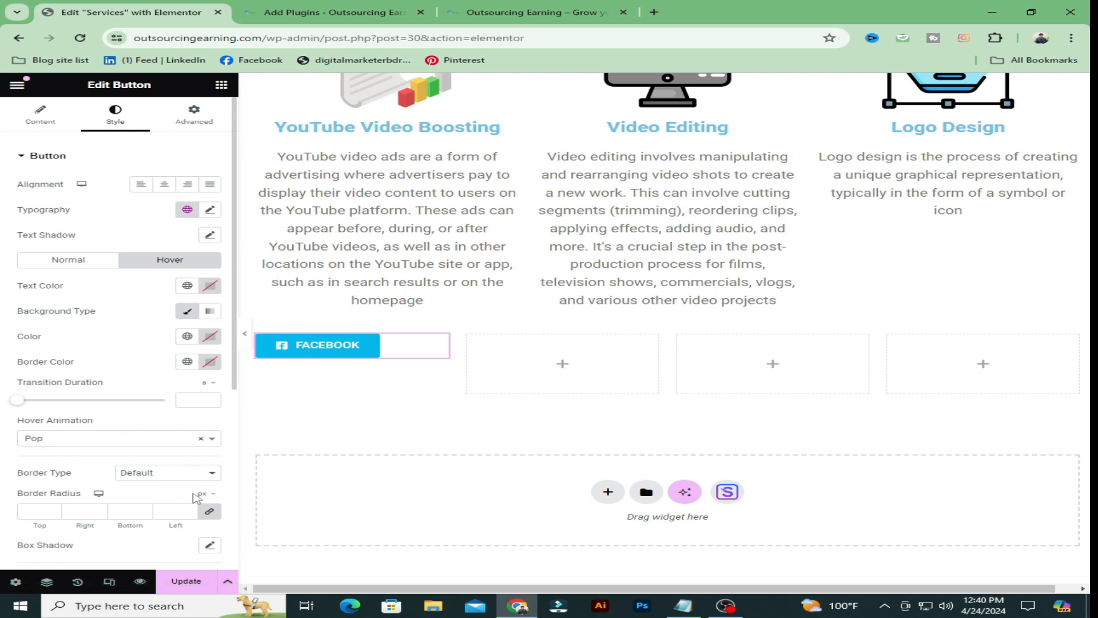
# - Set the FACEBOOK button's entrance animation to Fade In Left with a Fast animation duration
pyautogui.click(195, 115)
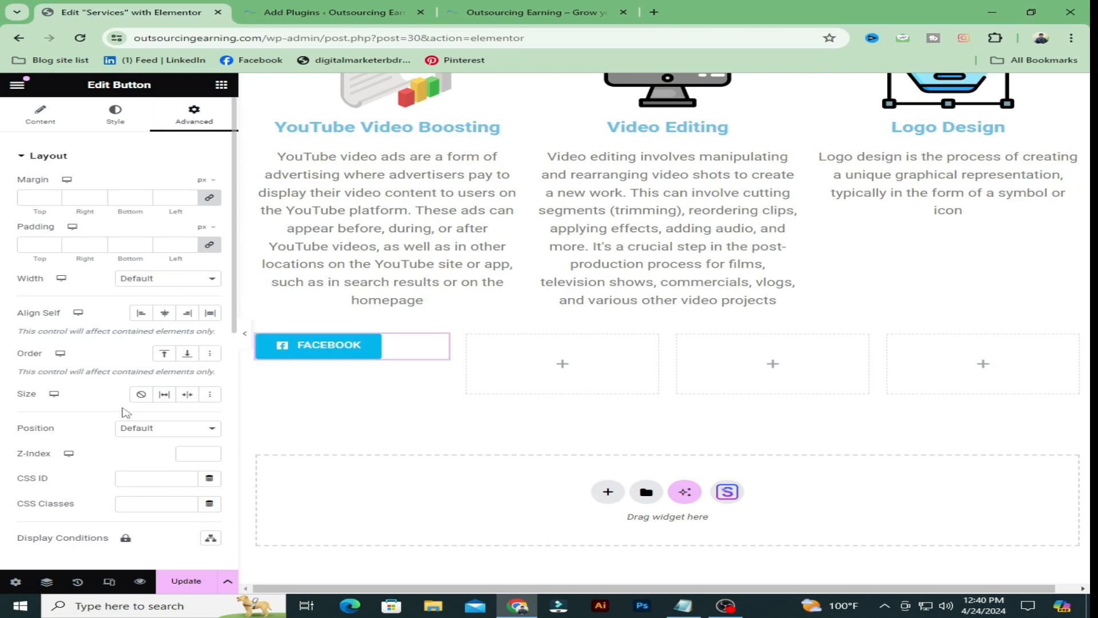
pyautogui.scroll(-3, 60, 310)
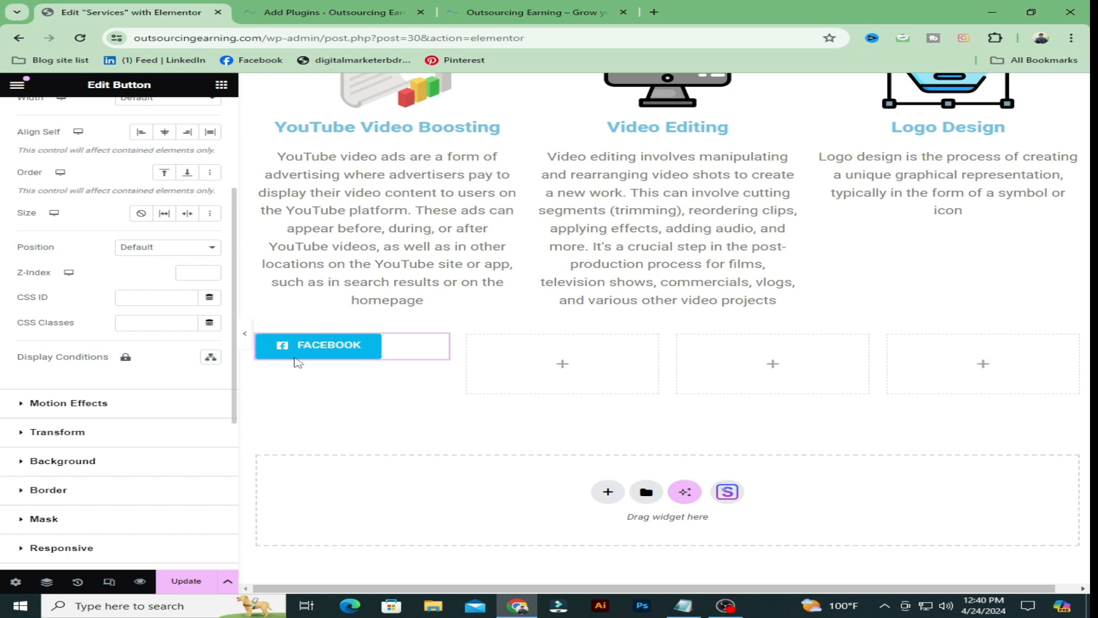
pyautogui.click(138, 409)
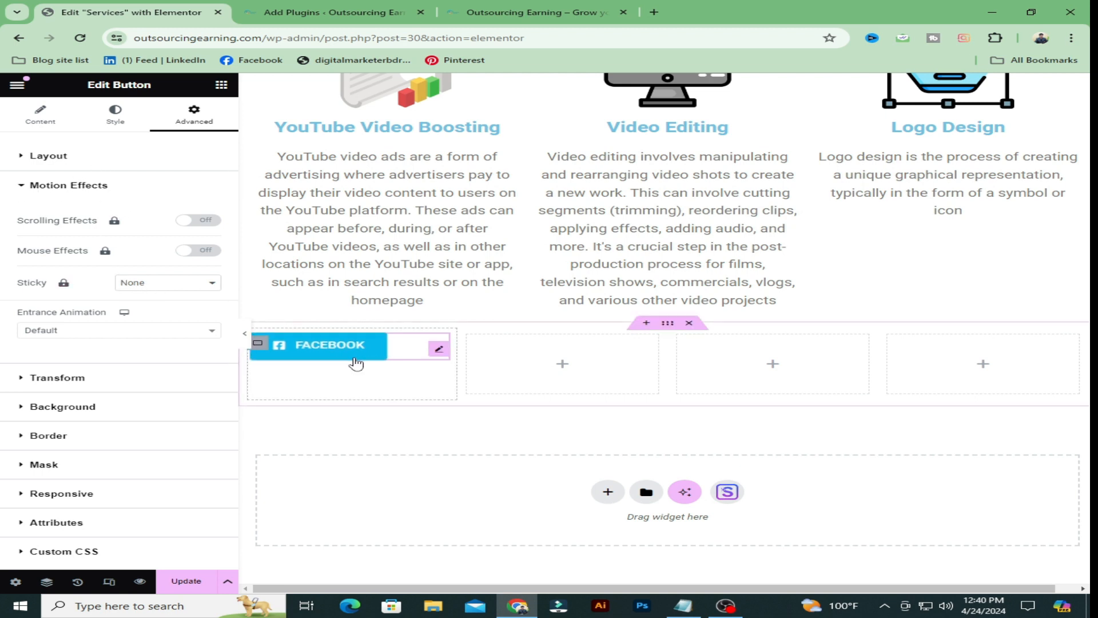
pyautogui.click(206, 332)
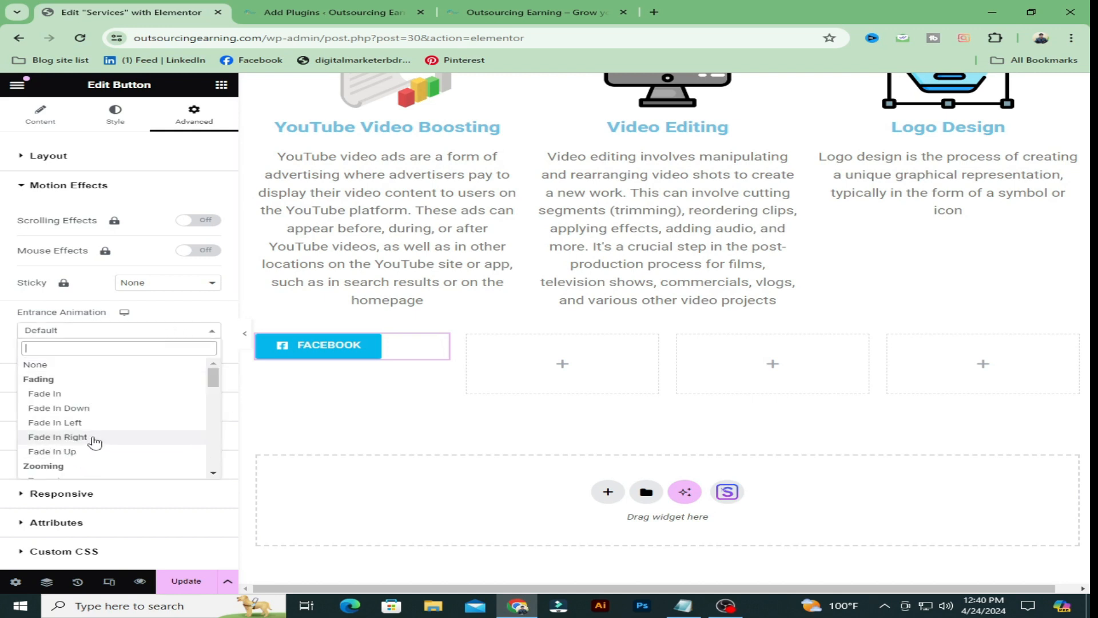
pyautogui.click(71, 423)
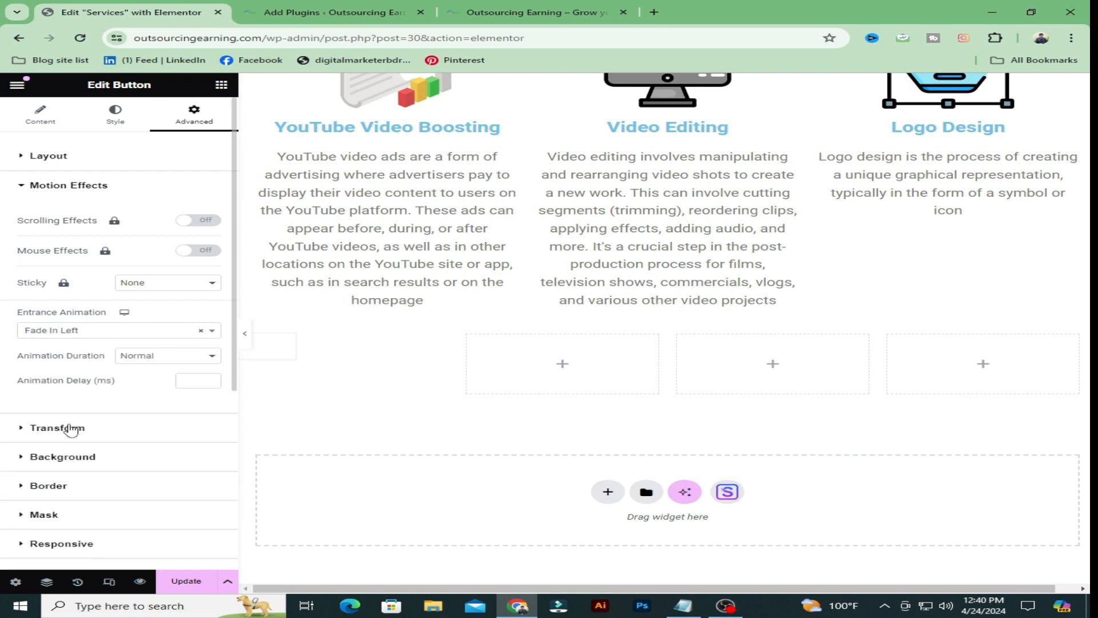
pyautogui.click(193, 359)
pyautogui.click(129, 388)
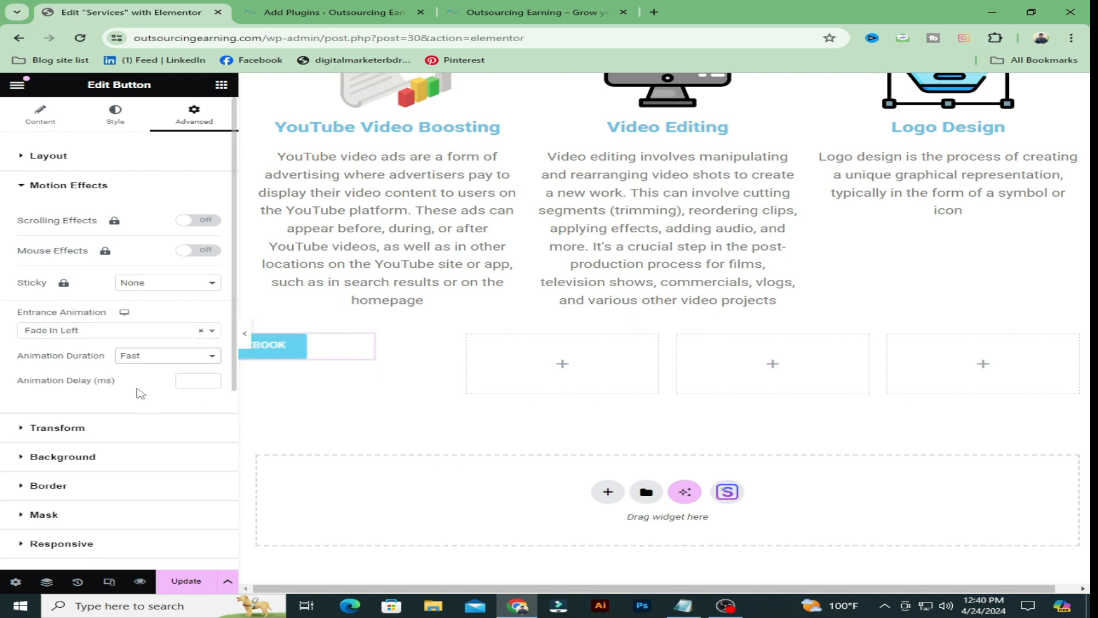
# - Center-align the FACEBOOK button in its column and update the page
pyautogui.click(111, 130)
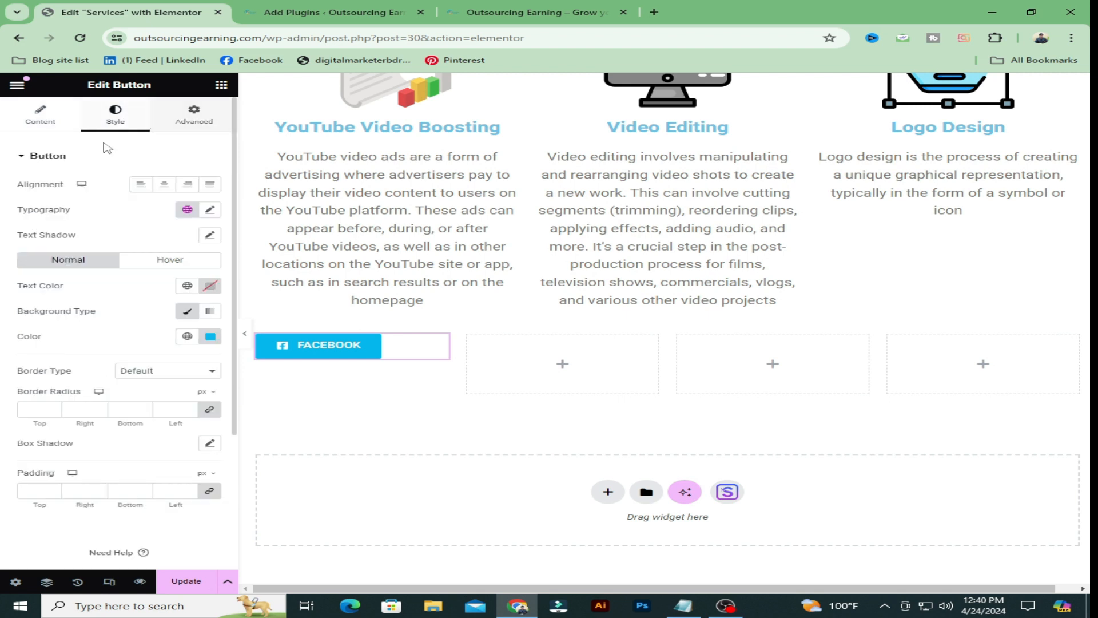
pyautogui.click(164, 185)
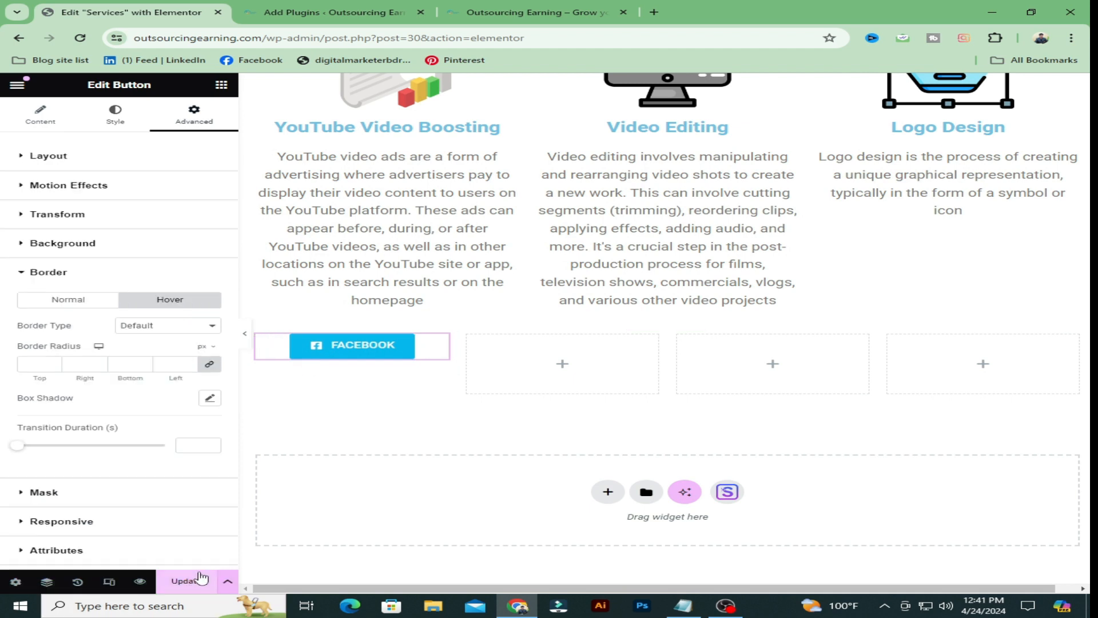
pyautogui.click(200, 580)
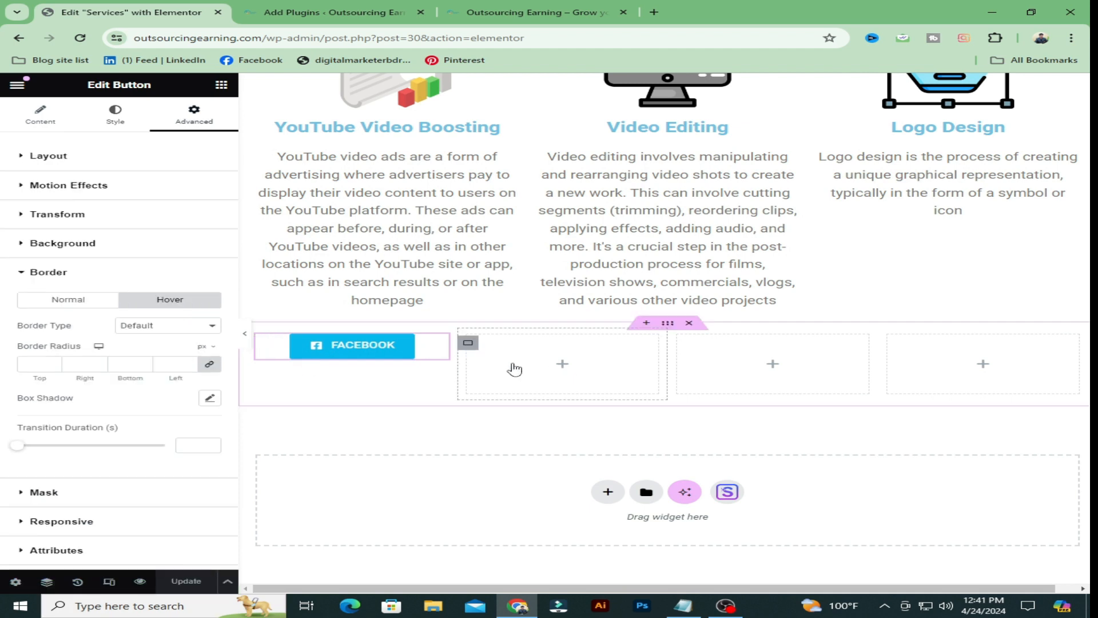
# - Place a Button widget in the second column and set its text to LINKEDIN, copied from the Notepad notes
pyautogui.click(515, 368)
pyautogui.moveTo(64, 484); pyautogui.dragTo(549, 382)
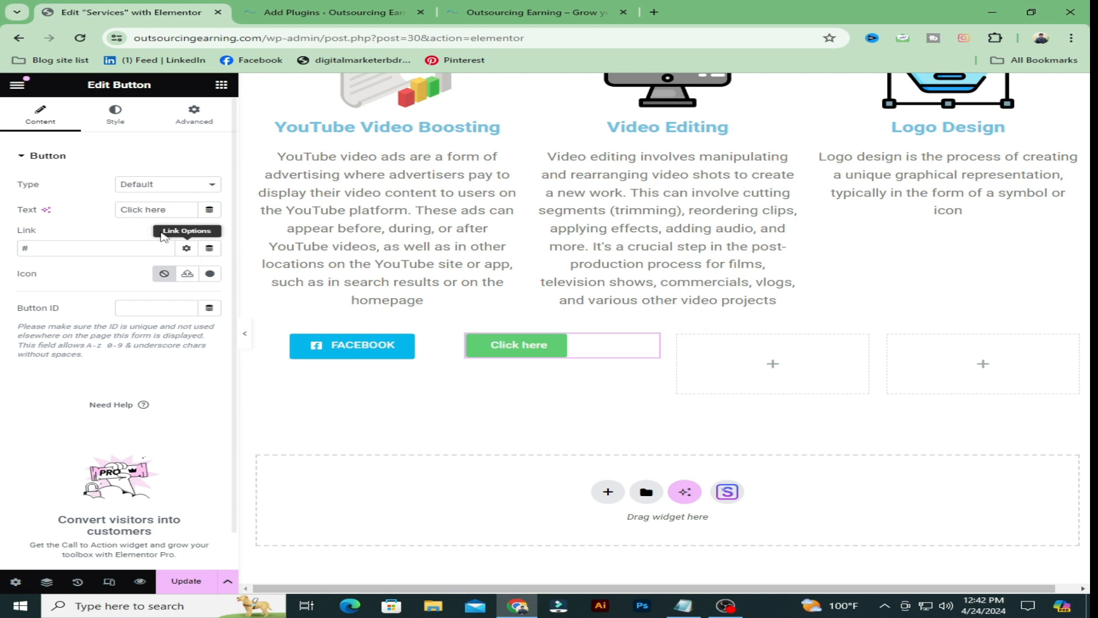
pyautogui.moveTo(167, 210); pyautogui.dragTo(83, 217)
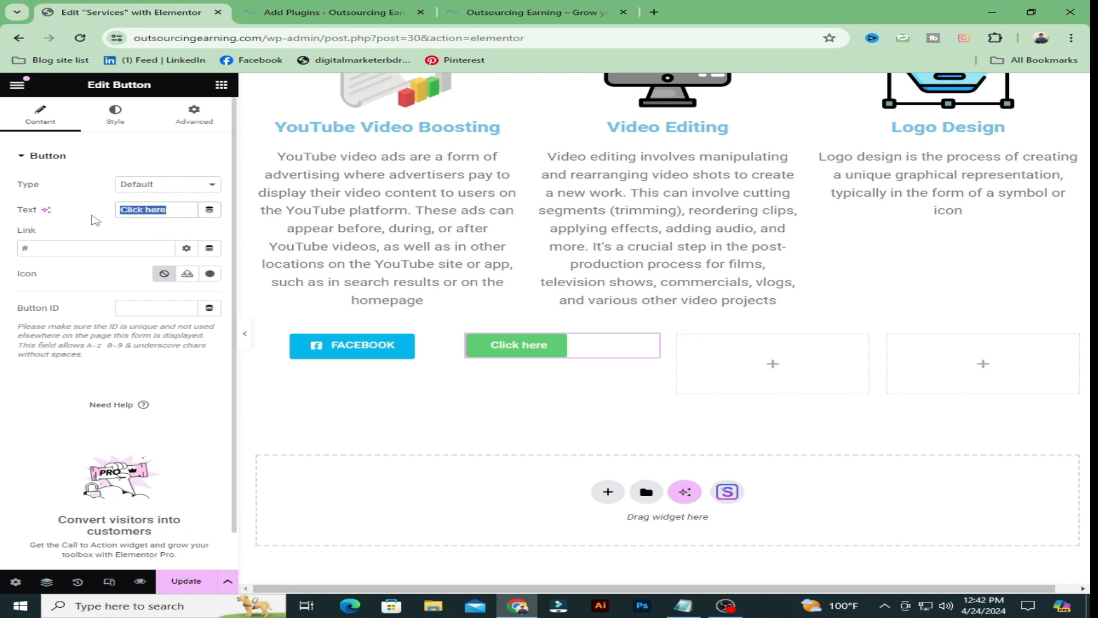
pyautogui.press('BackSpace')
pyautogui.click(678, 607)
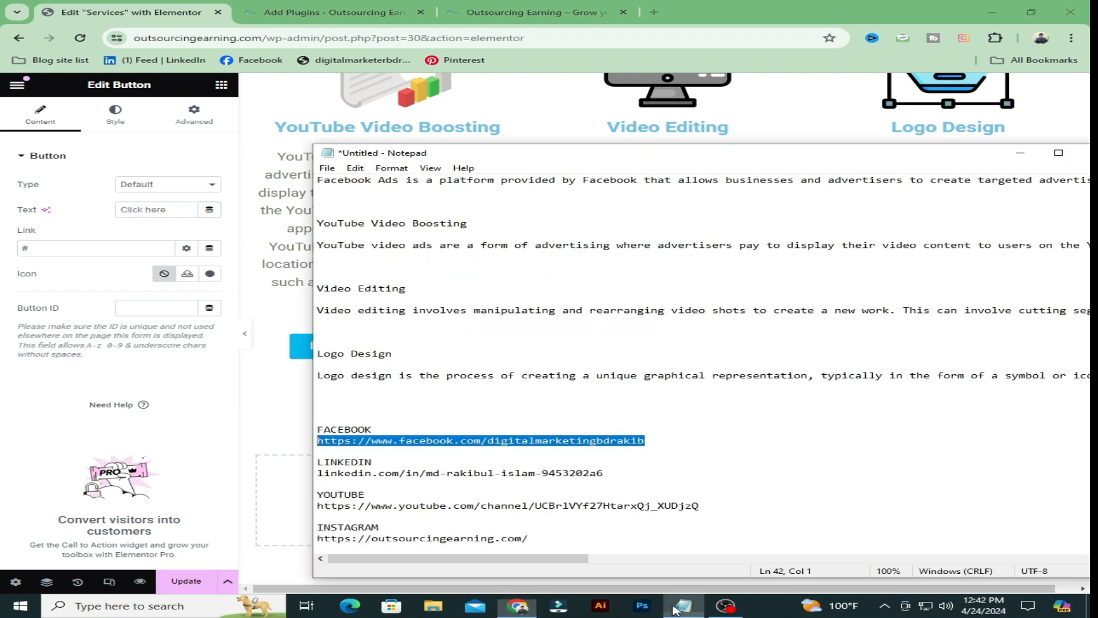
pyautogui.moveTo(373, 461); pyautogui.dragTo(305, 466)
pyautogui.hotkey('ctrl', 'c')
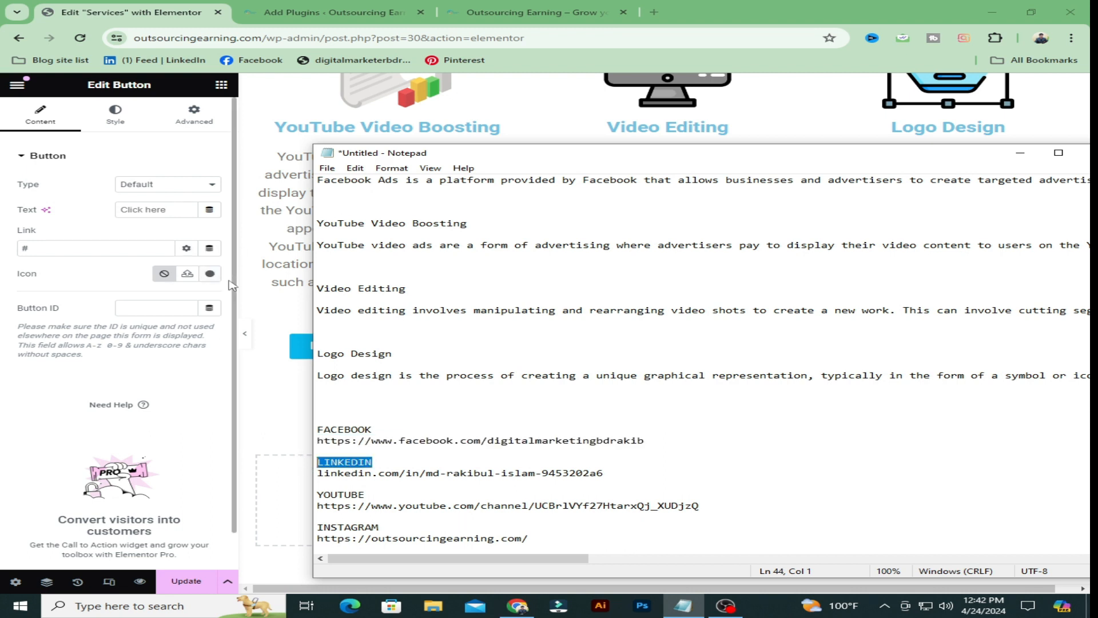
pyautogui.click(143, 209)
pyautogui.write('https://www.facebook.com/digitalmarketingbdrakib')
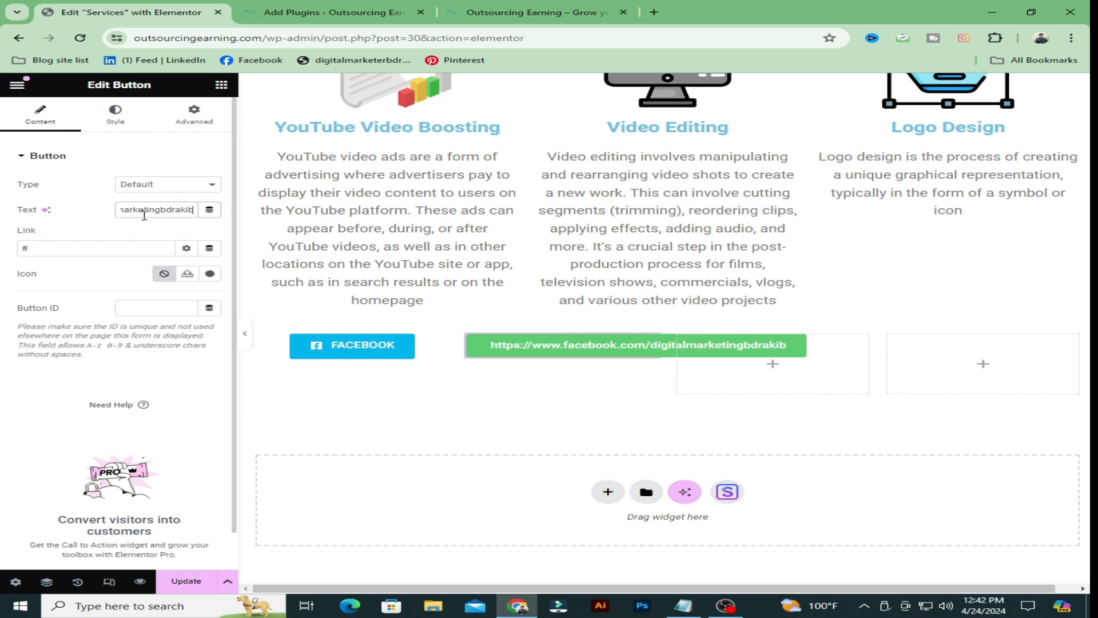
pyautogui.hotkey('alt', 'Tab')
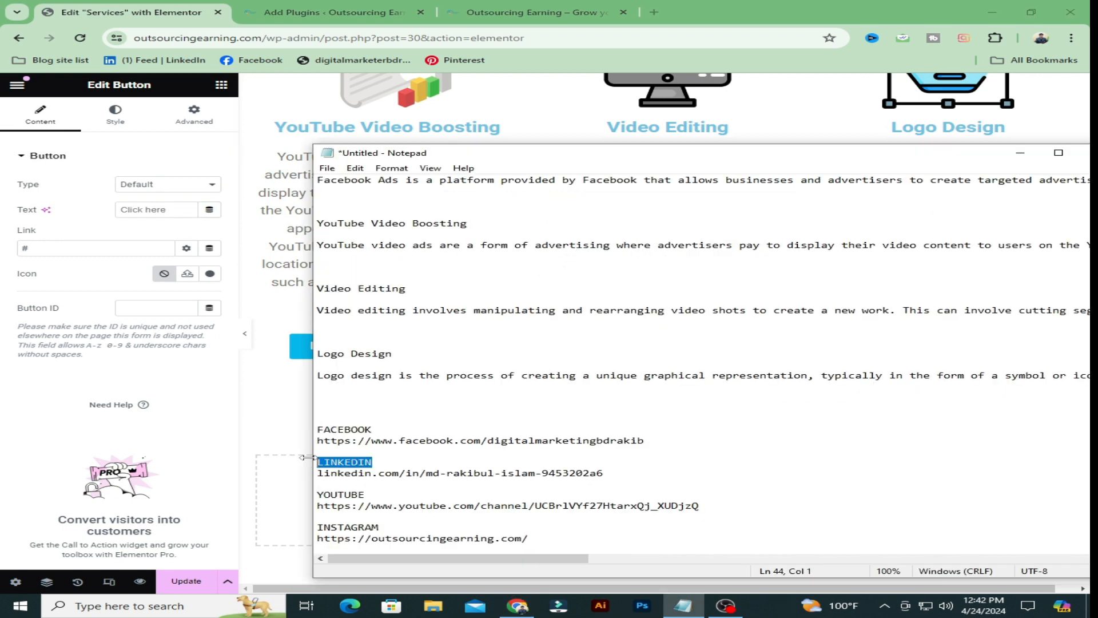
pyautogui.click(151, 211)
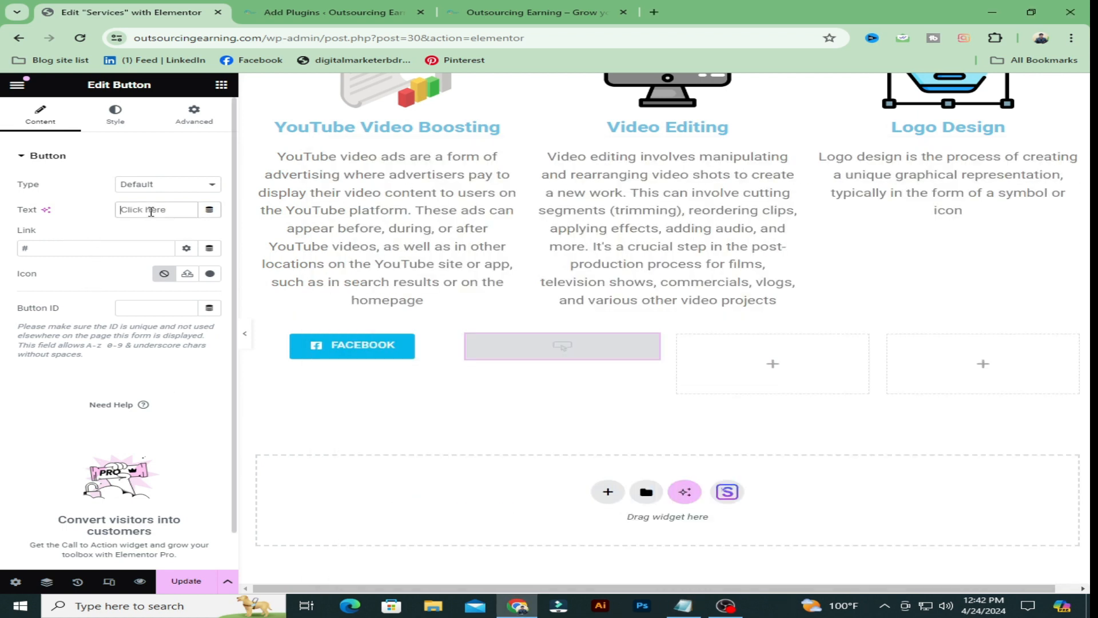
pyautogui.hotkey('ctrl', 'v')
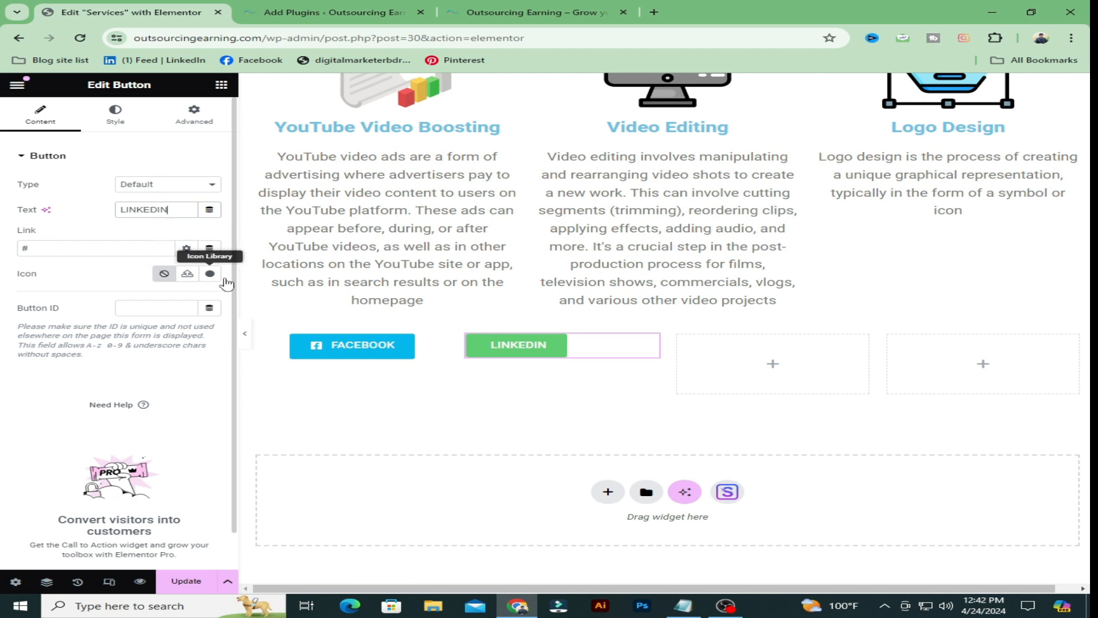
# - Link the LINKEDIN button to the LinkedIn profile URL copied from the Notepad notes and make it open in a new window
pyautogui.moveTo(54, 249); pyautogui.dragTo(5, 255)
pyautogui.press('BackSpace')
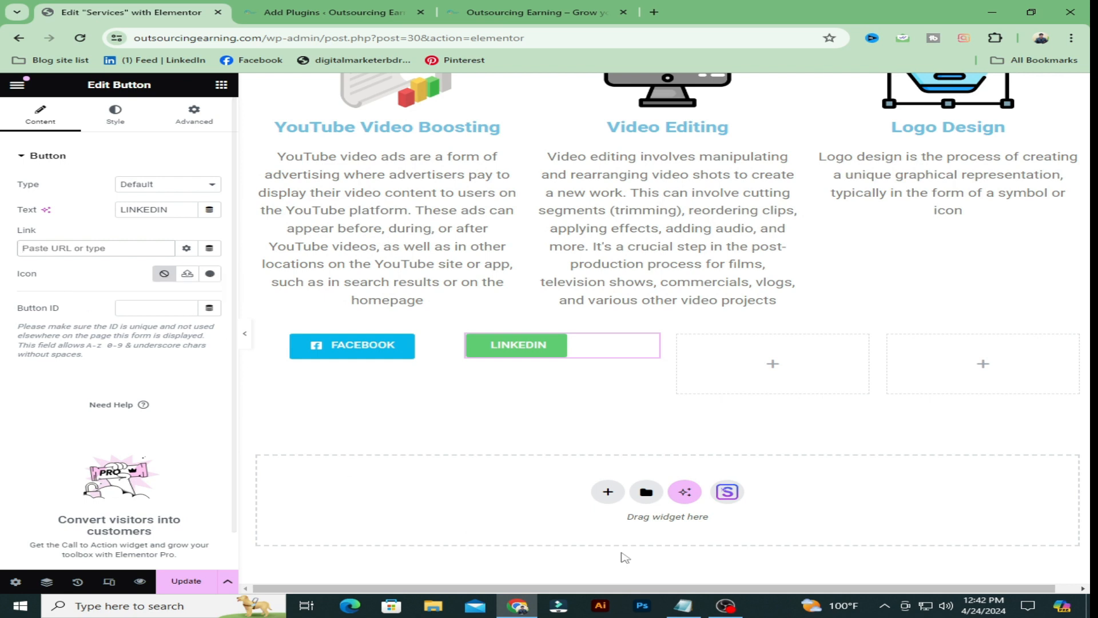
pyautogui.click(683, 606)
pyautogui.moveTo(607, 472); pyautogui.dragTo(319, 474)
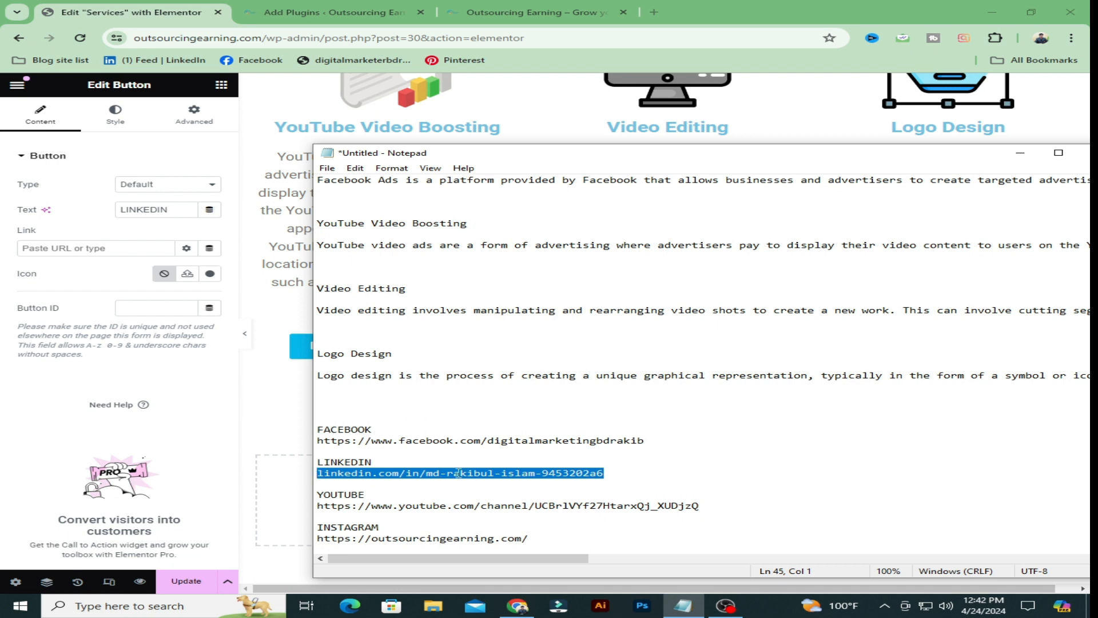
pyautogui.click(75, 252)
pyautogui.hotkey('ctrl', 'v')
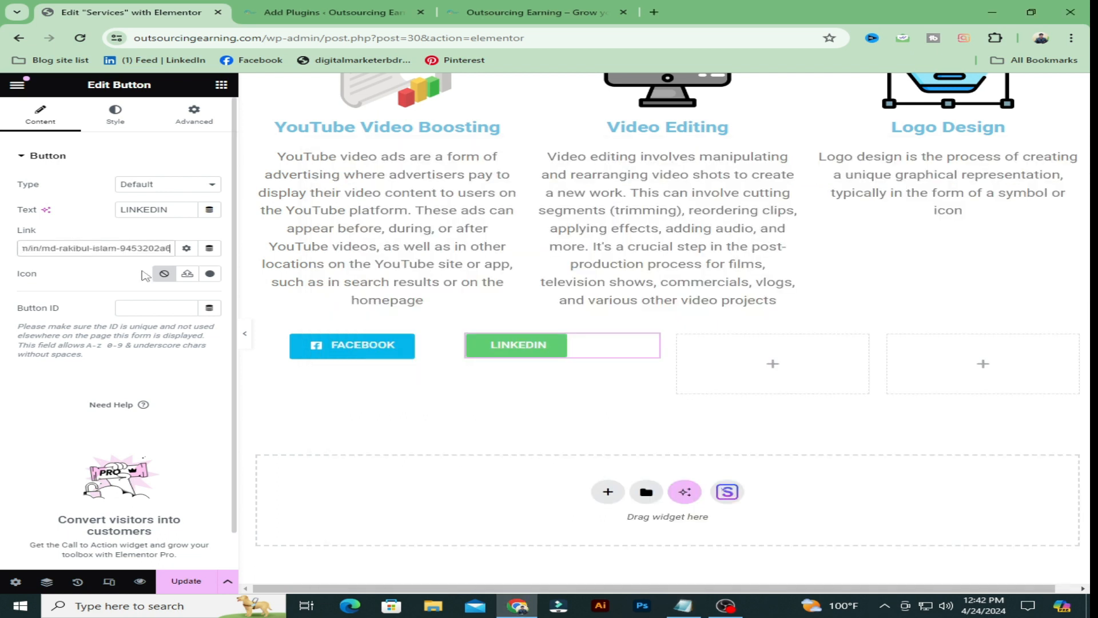
pyautogui.click(184, 250)
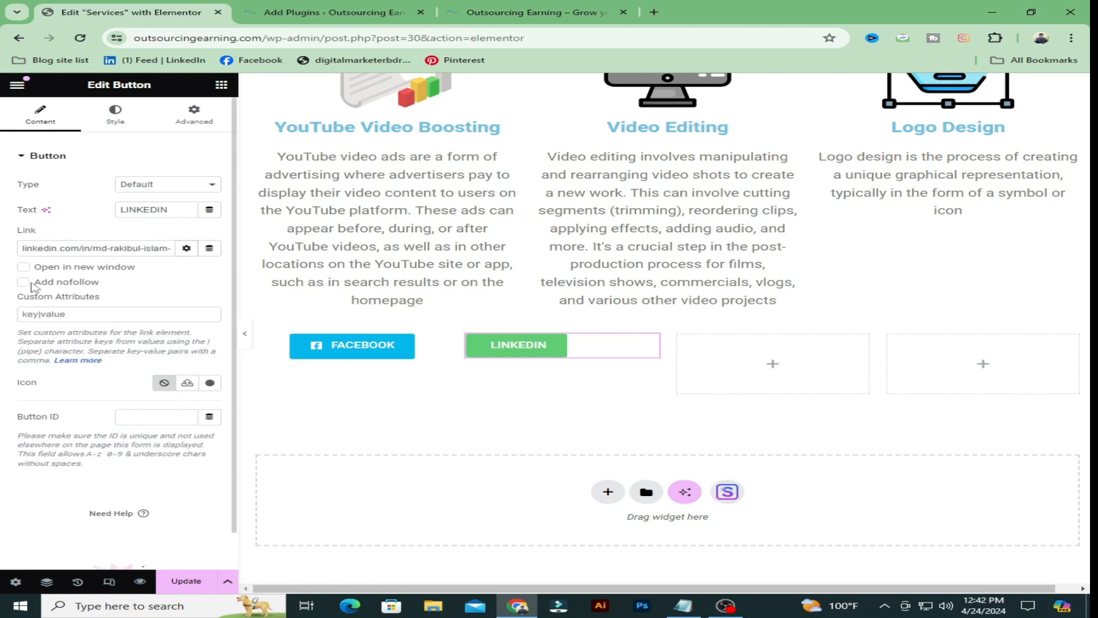
pyautogui.click(24, 268)
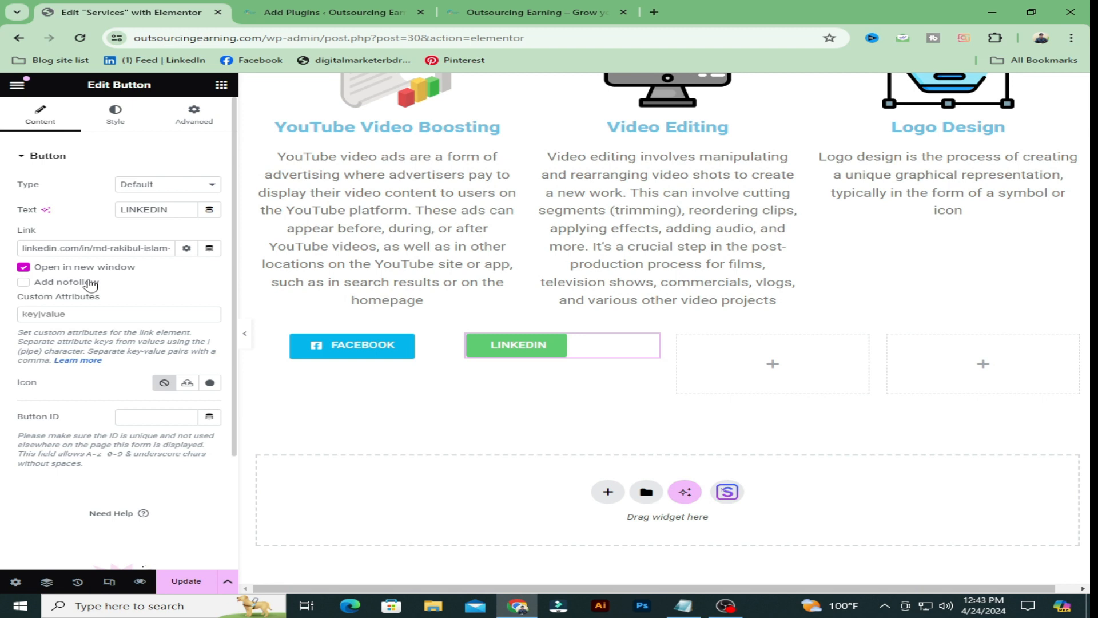
# - Add the square Linkedin icon to the LINKEDIN button and set the icon spacing to 10 px
pyautogui.click(210, 383)
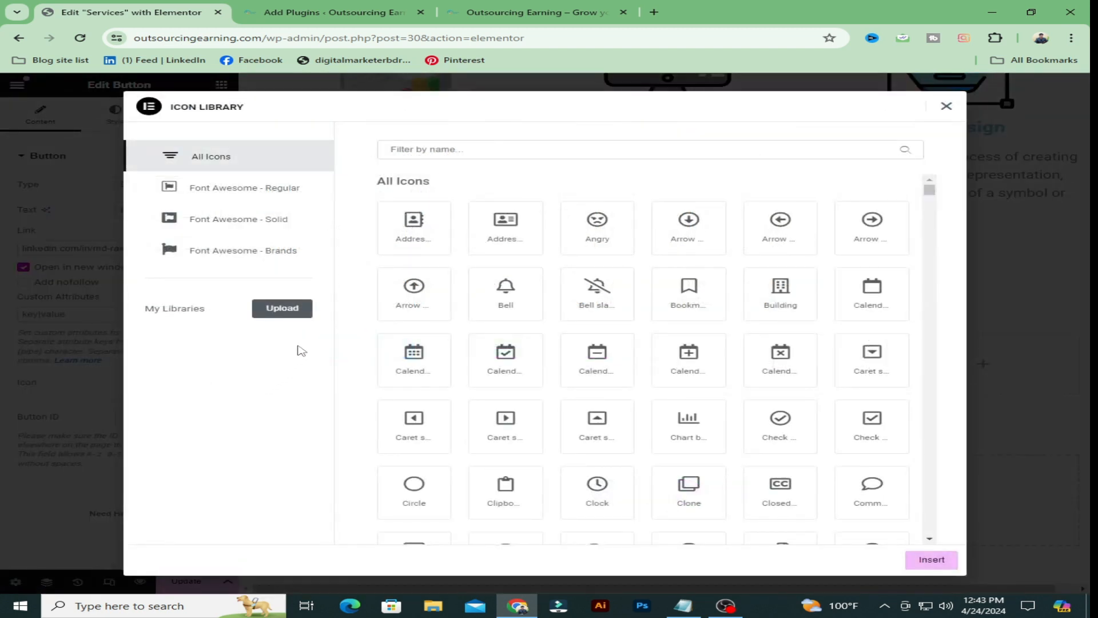
pyautogui.click(433, 149)
pyautogui.write('lin')
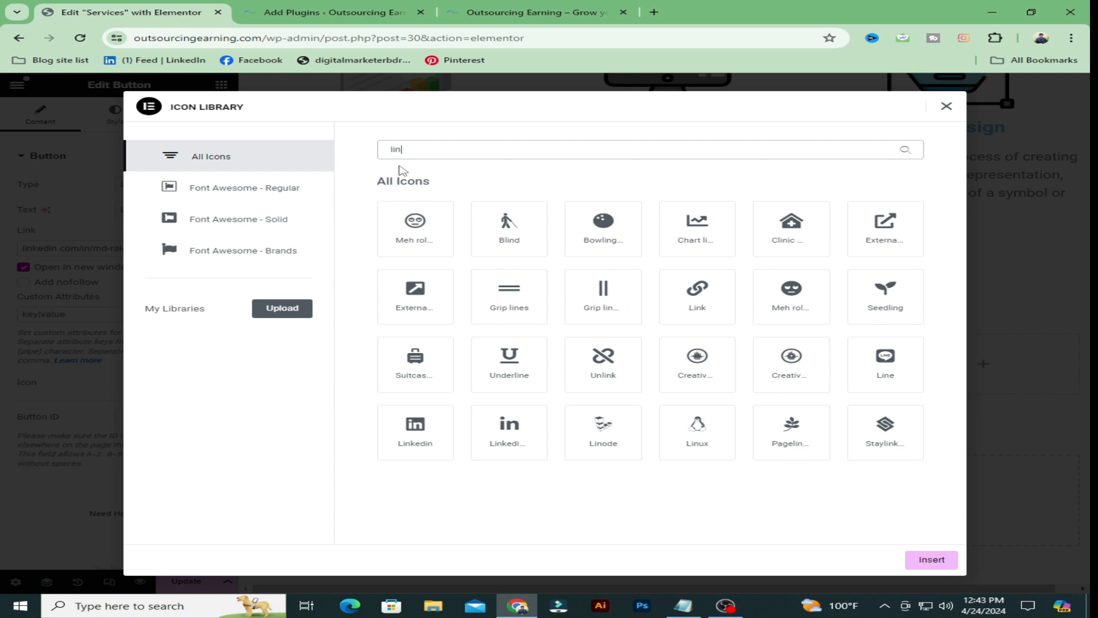
pyautogui.write('k')
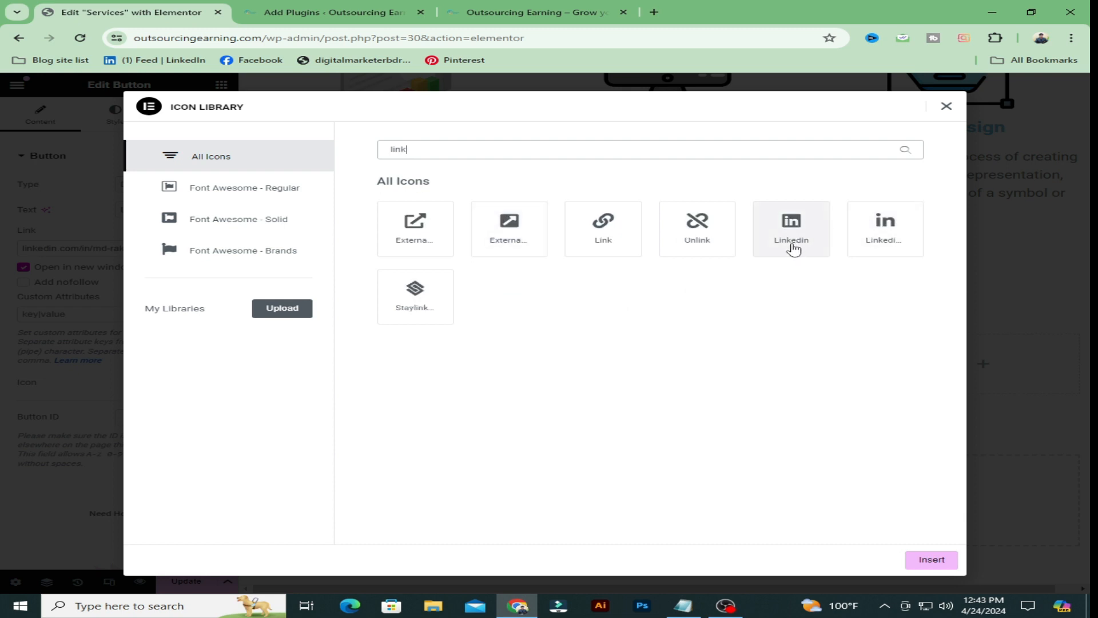
pyautogui.click(793, 237)
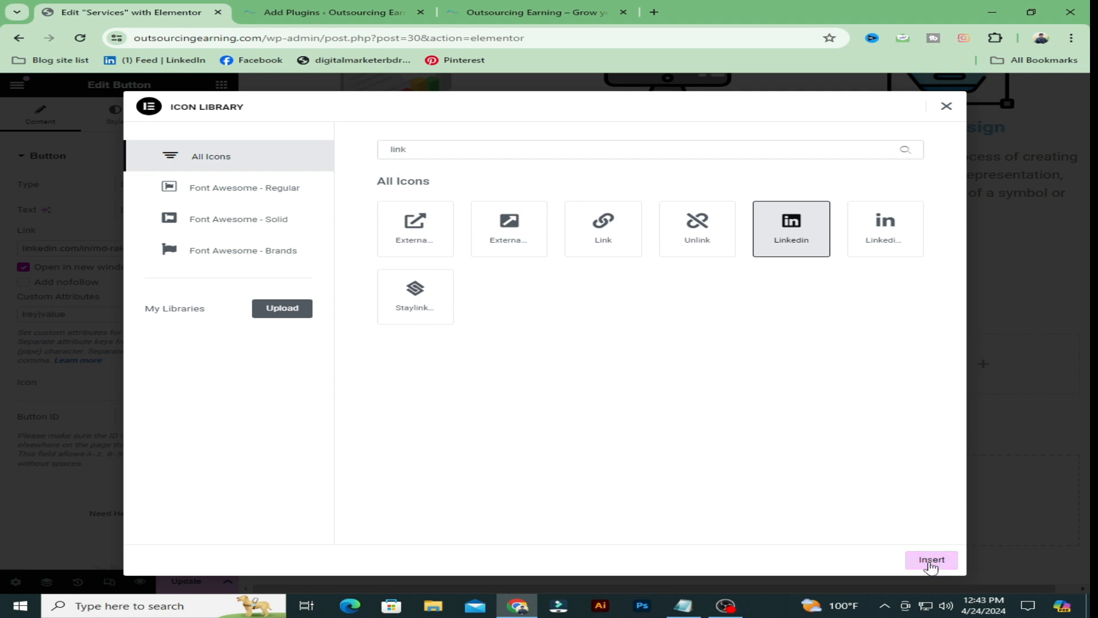
pyautogui.click(929, 561)
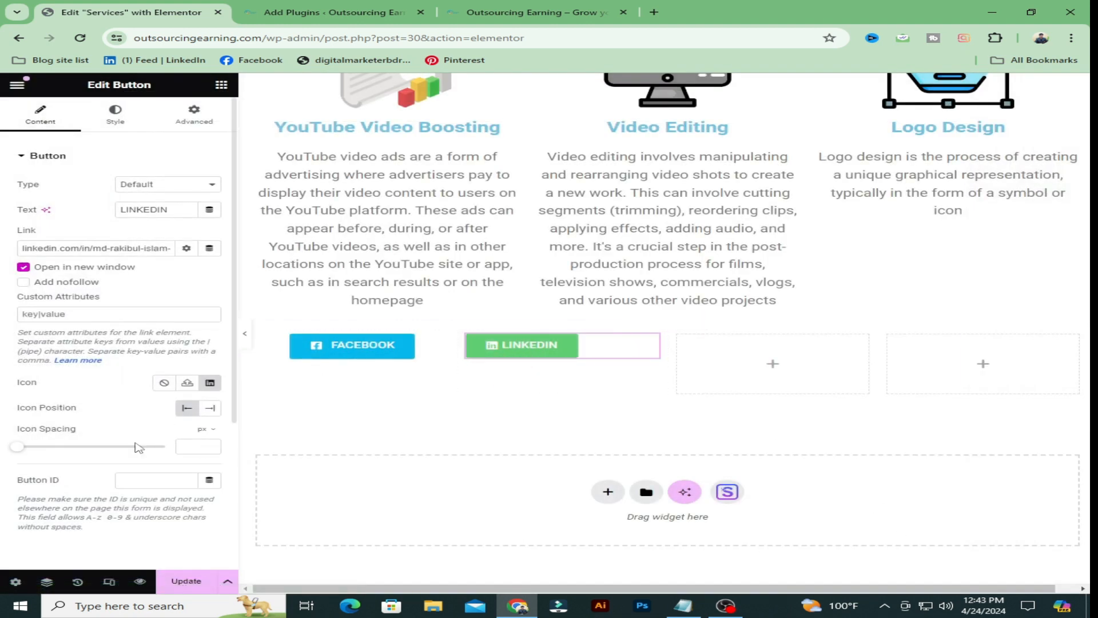
pyautogui.moveTo(19, 450); pyautogui.dragTo(49, 450)
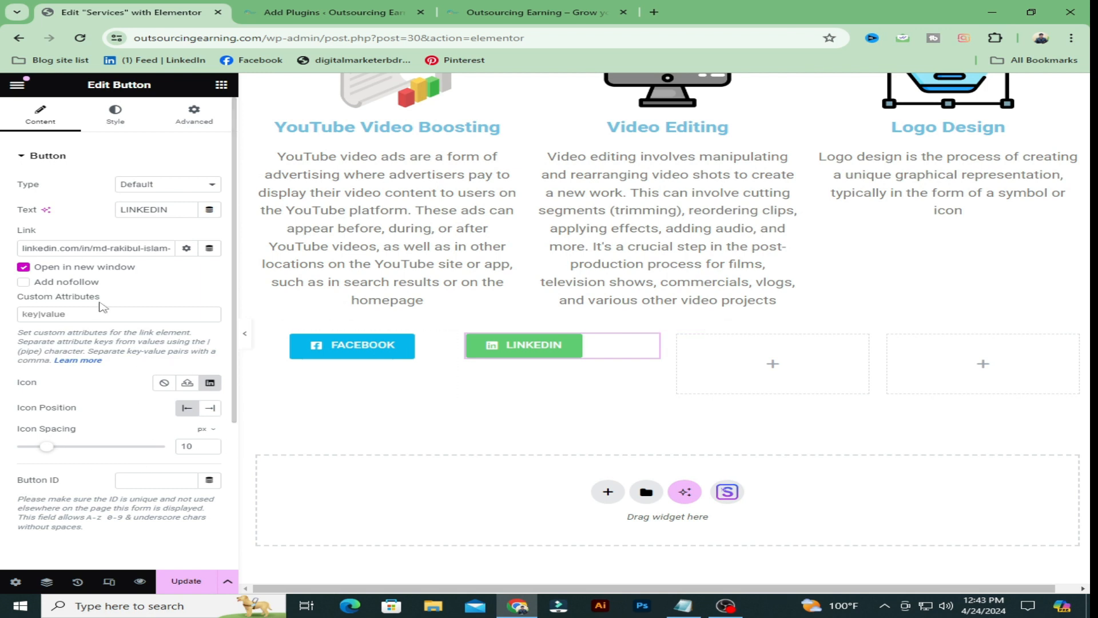
pyautogui.scroll(-3, 122, 360)
pyautogui.scroll(-1, 101, 427)
pyautogui.scroll(3, 104, 425)
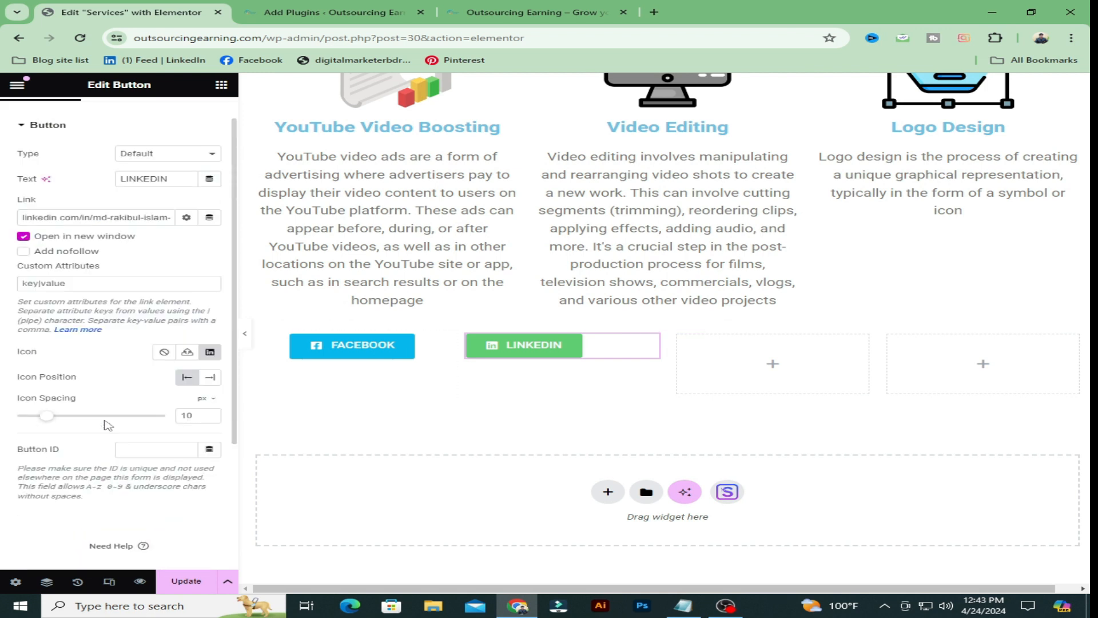
pyautogui.scroll(1, 103, 174)
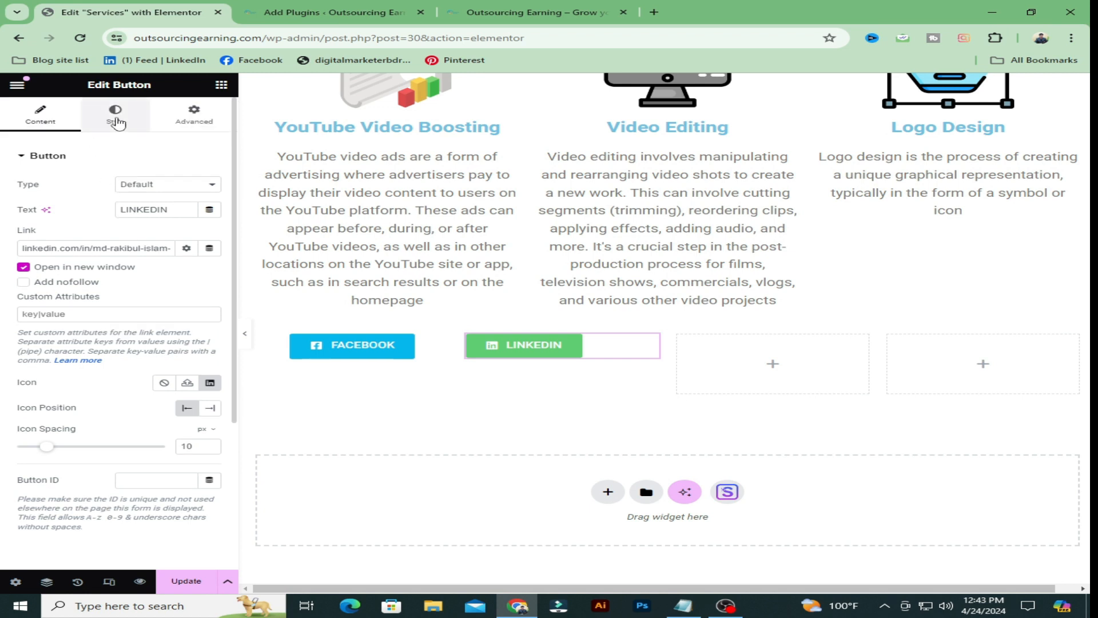
# - Center-align the LINKEDIN button in its column and set its background color to dark blue #1C09B4
pyautogui.click(116, 120)
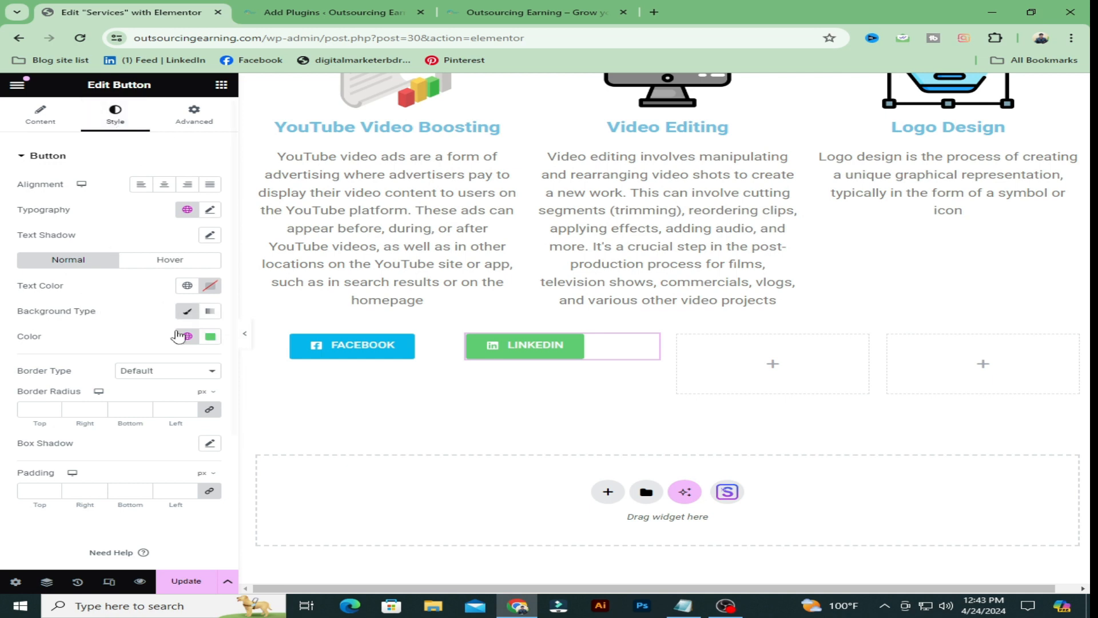
pyautogui.click(163, 185)
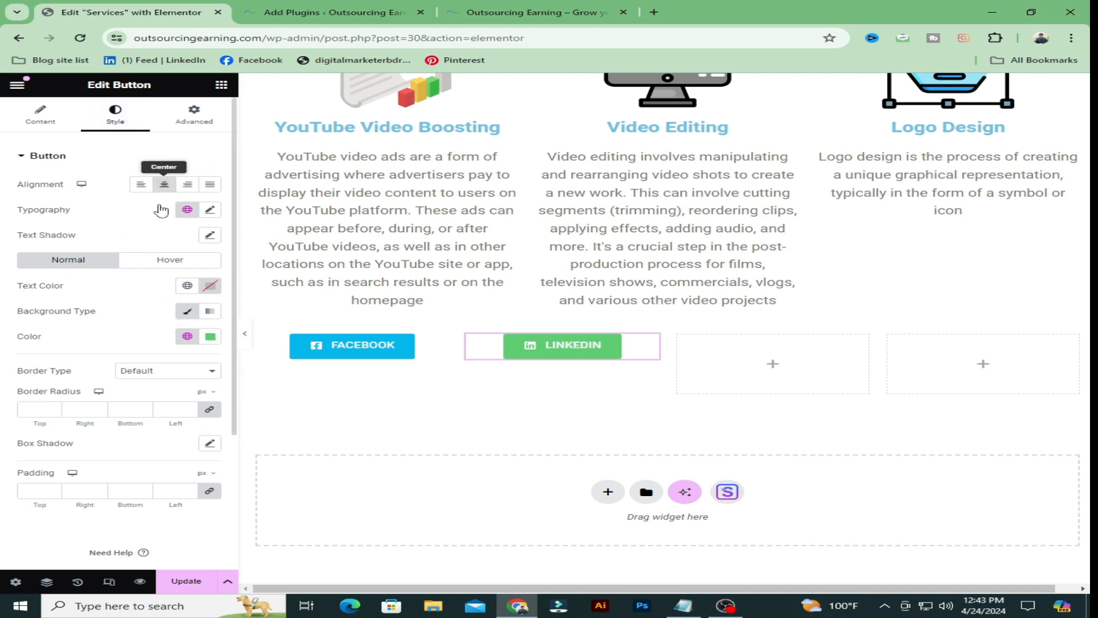
pyautogui.click(210, 337)
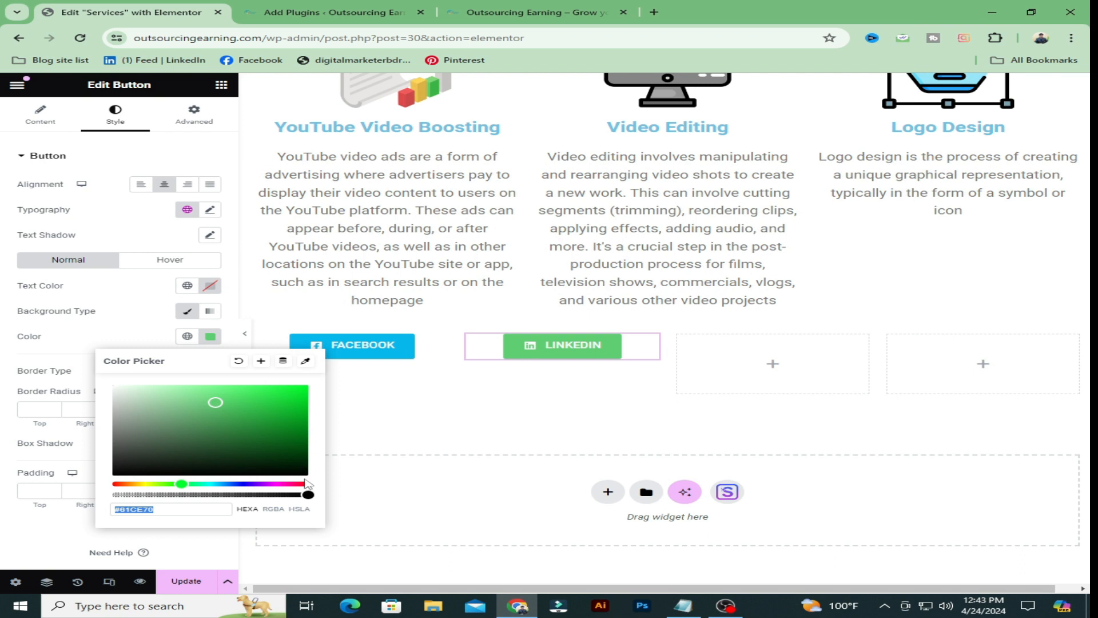
pyautogui.click(233, 484)
pyautogui.moveTo(238, 484); pyautogui.dragTo(239, 484)
pyautogui.click(301, 403)
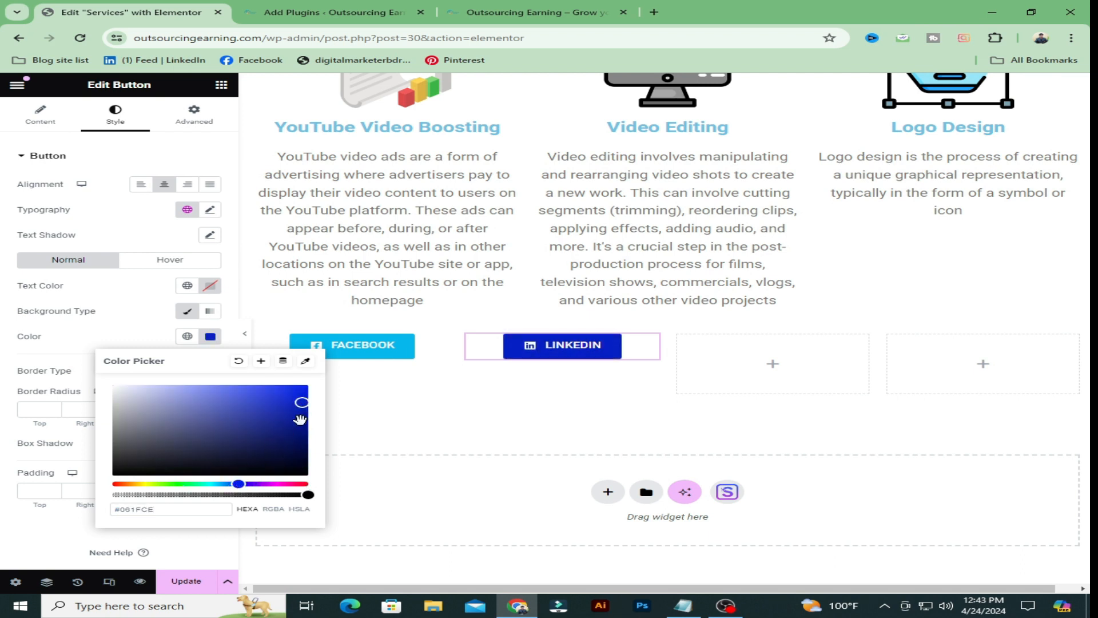
pyautogui.click(298, 411)
pyautogui.click(246, 484)
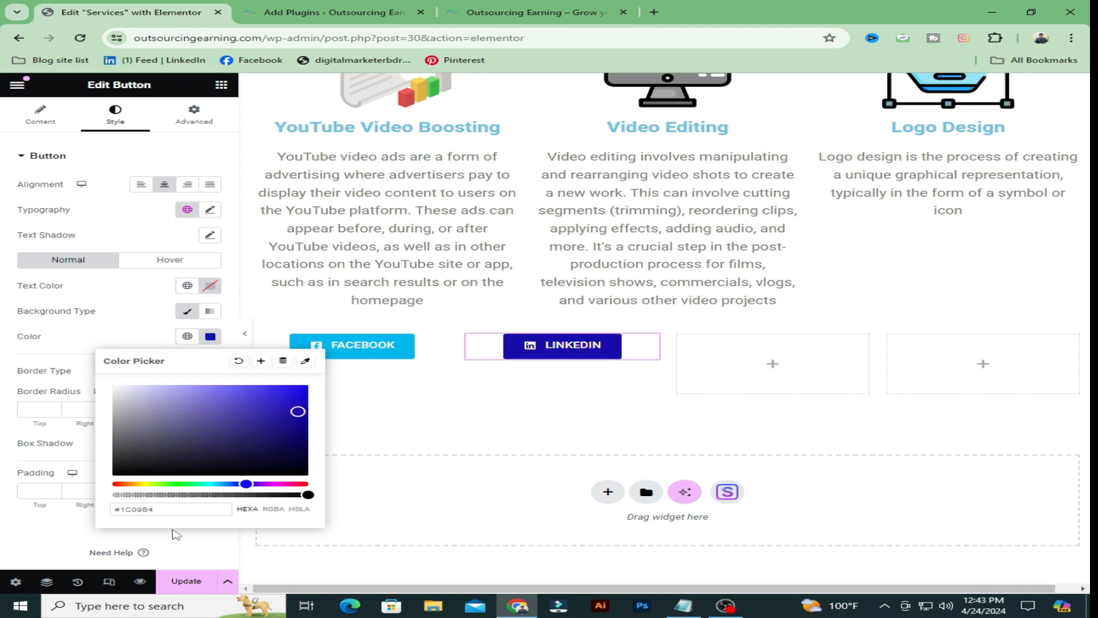
pyautogui.click(56, 528)
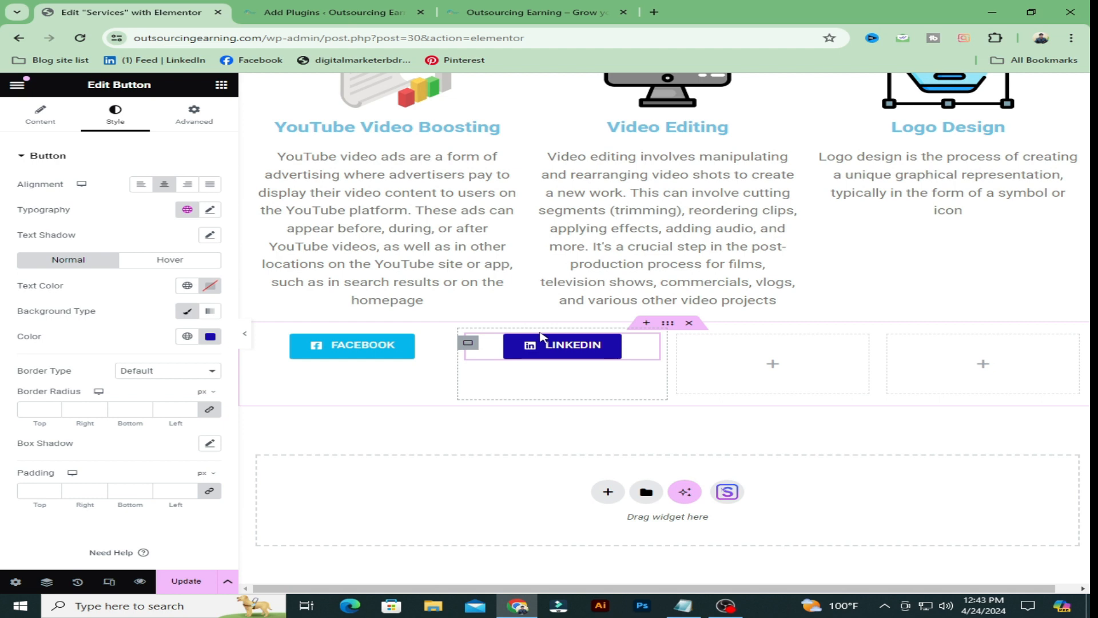
# - Give the LINKEDIN button the Pop hover animation
pyautogui.click(171, 261)
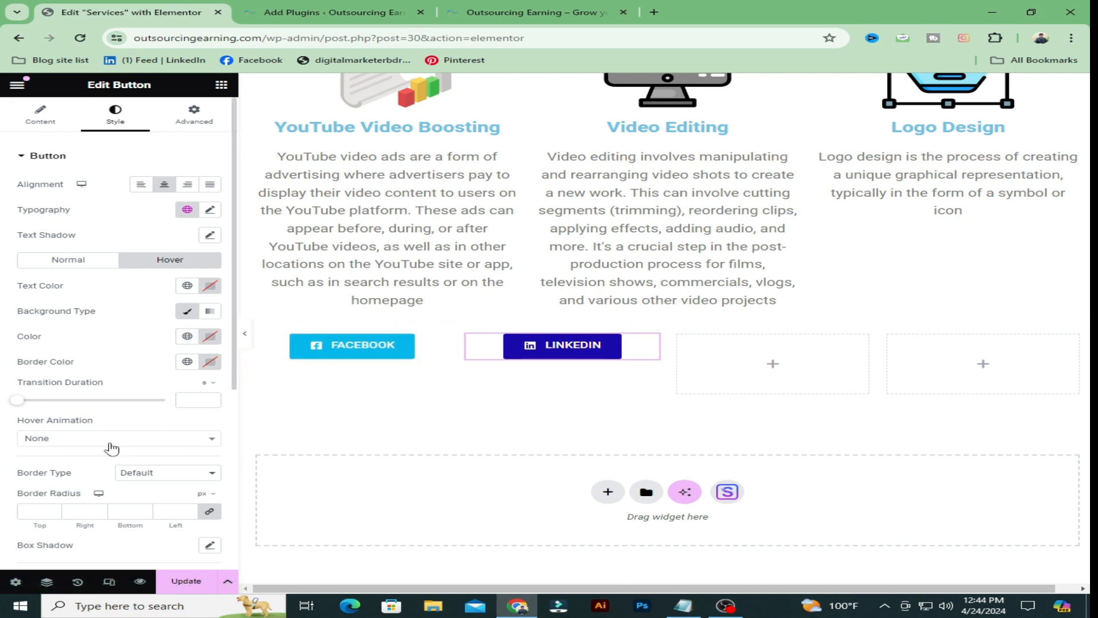
pyautogui.click(213, 439)
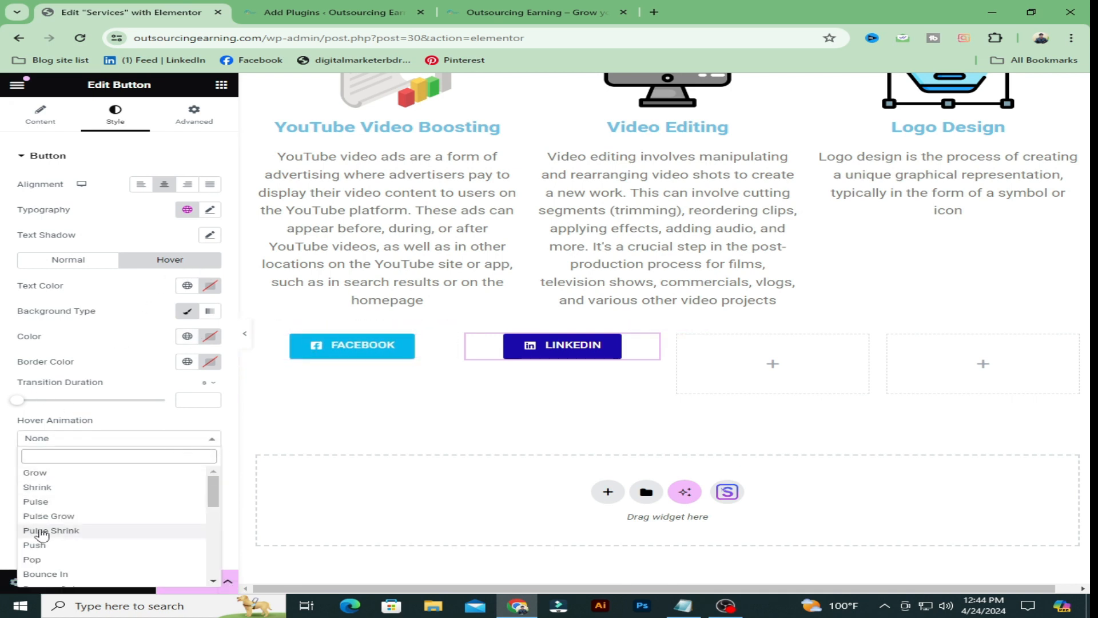
pyautogui.click(32, 560)
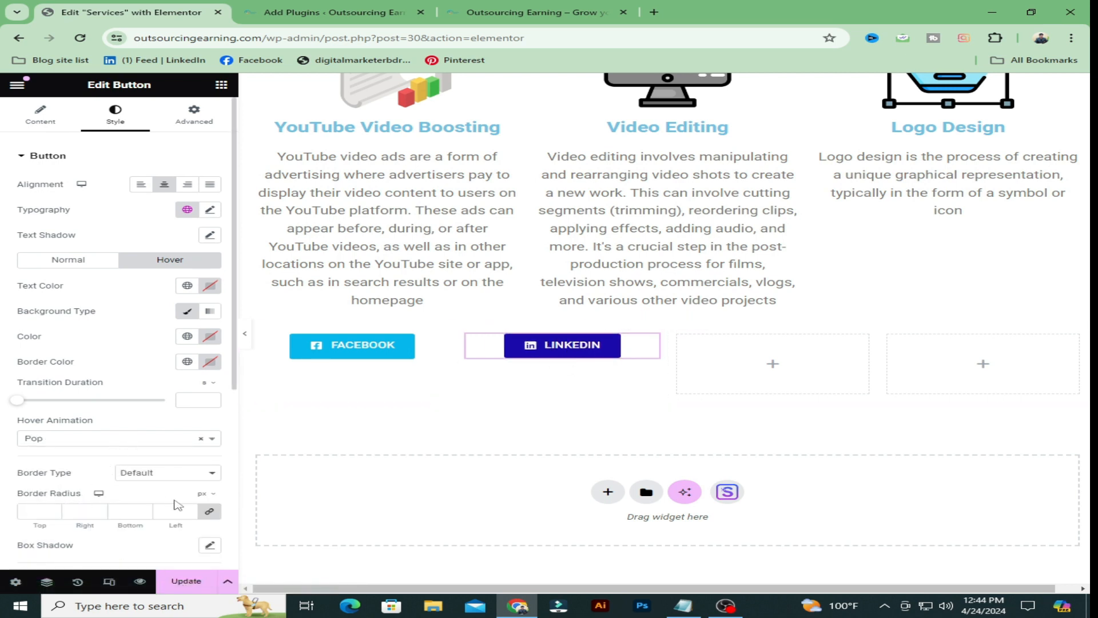
pyautogui.scroll(-2, 139, 484)
pyautogui.scroll(2, 142, 485)
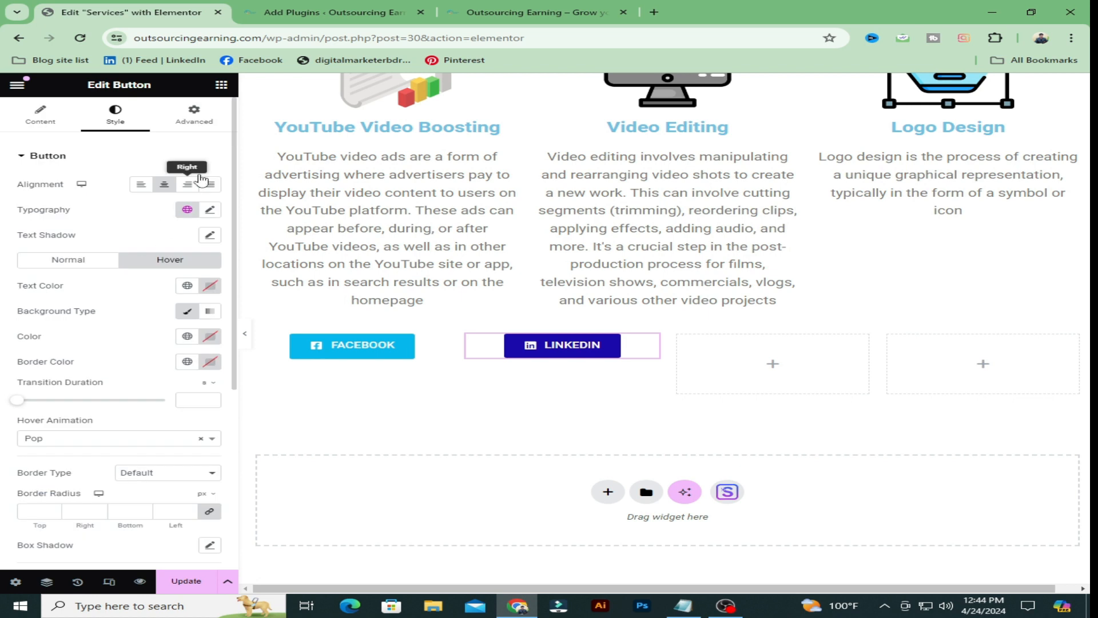
# - Set the LINKEDIN button's entrance animation to Fade In Left with Fast duration and update the page
pyautogui.click(209, 121)
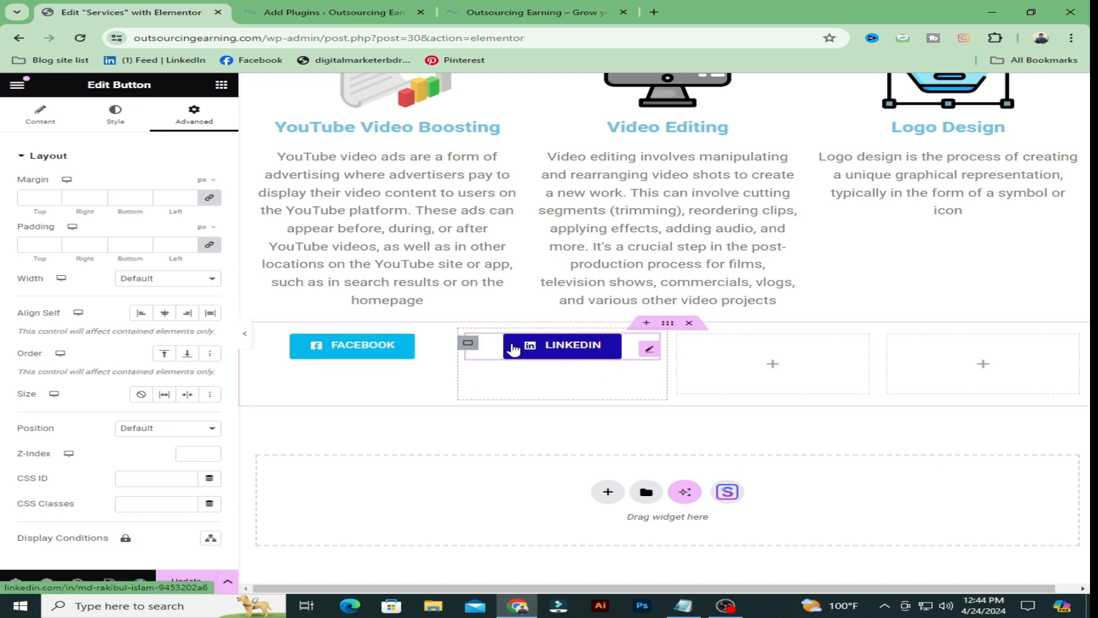
pyautogui.click(137, 161)
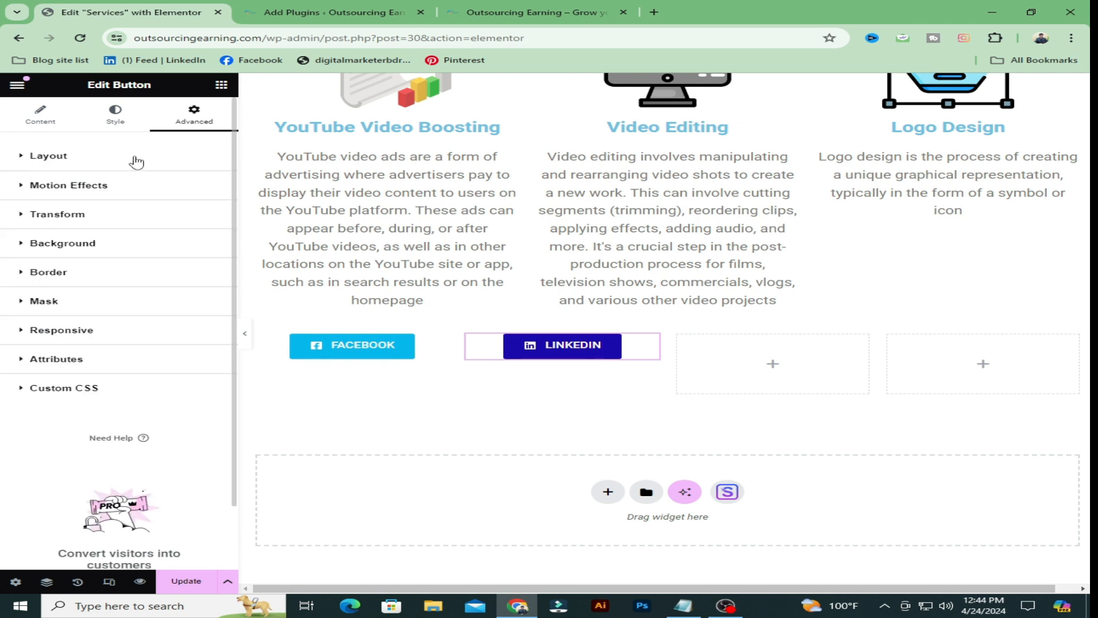
pyautogui.click(120, 190)
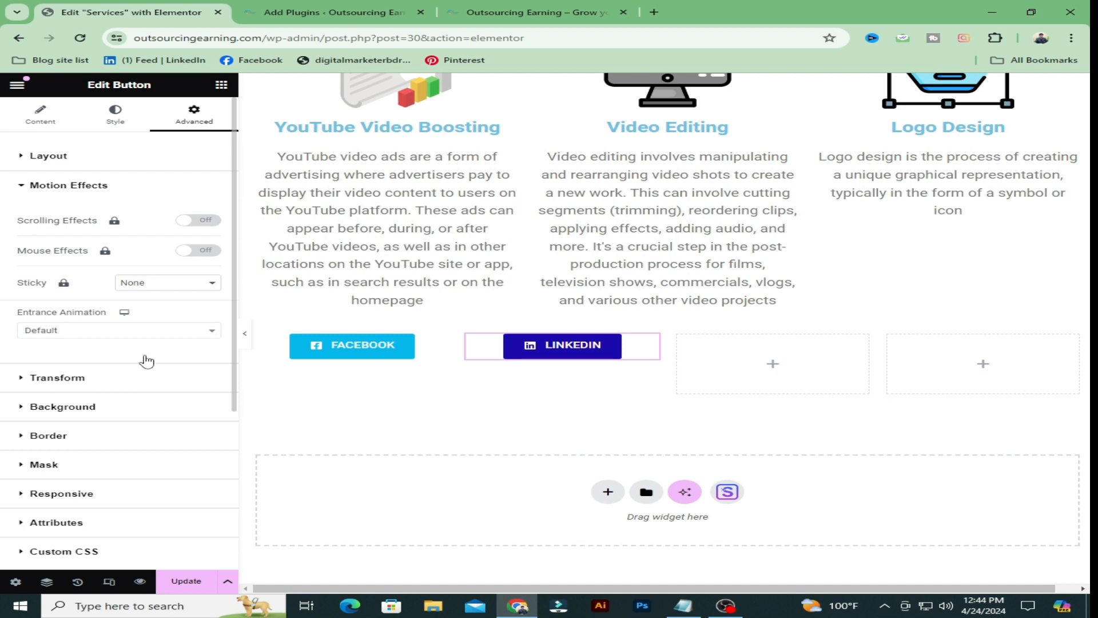
pyautogui.click(168, 333)
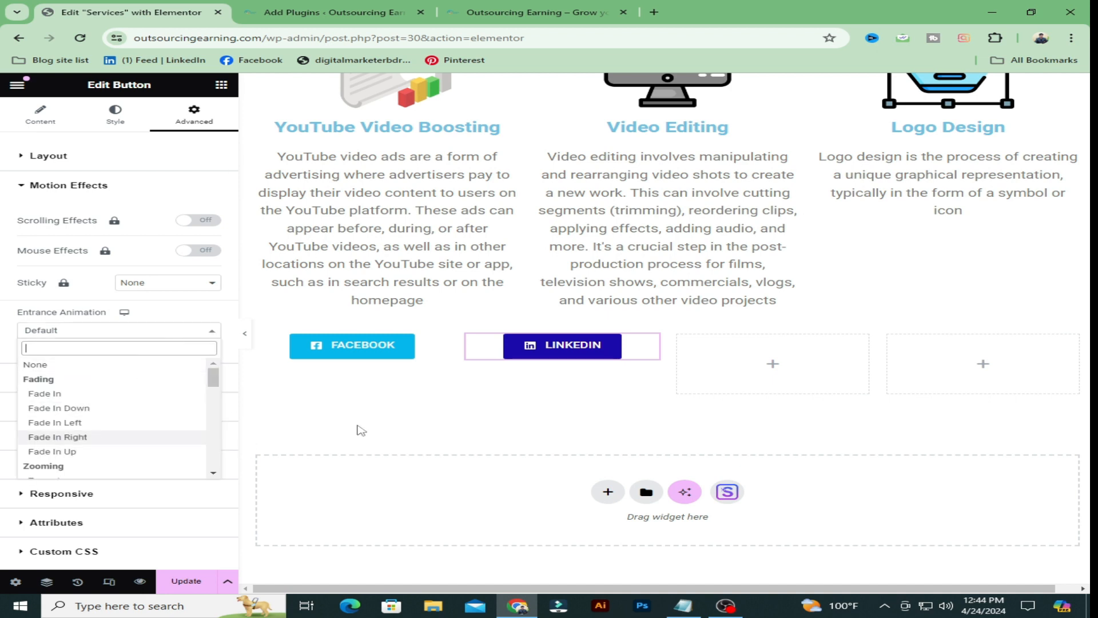
pyautogui.click(65, 423)
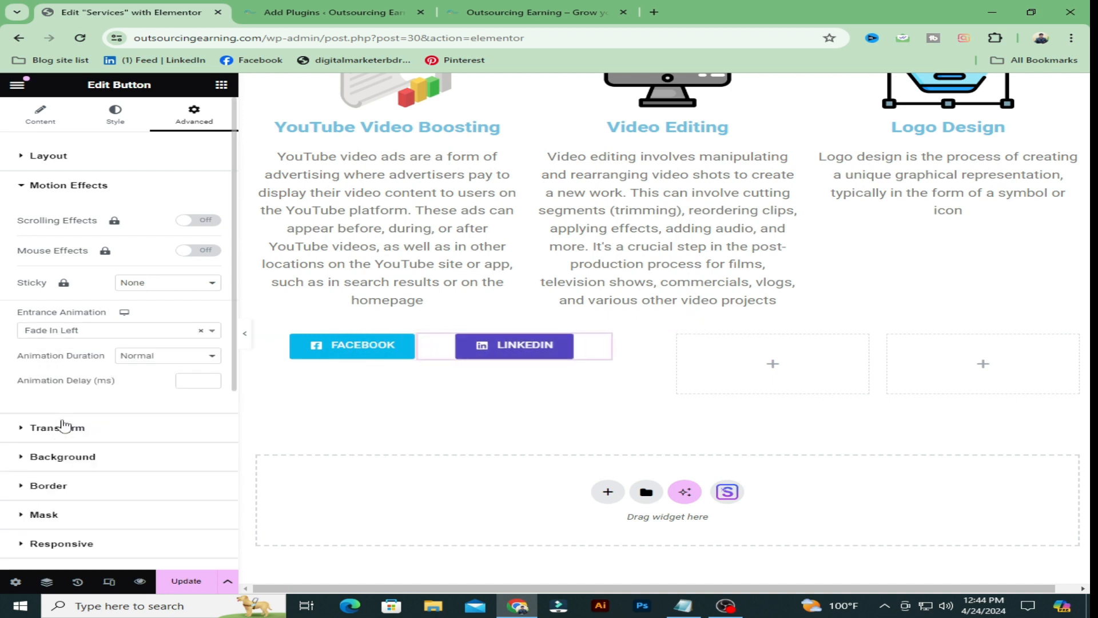
pyautogui.click(208, 356)
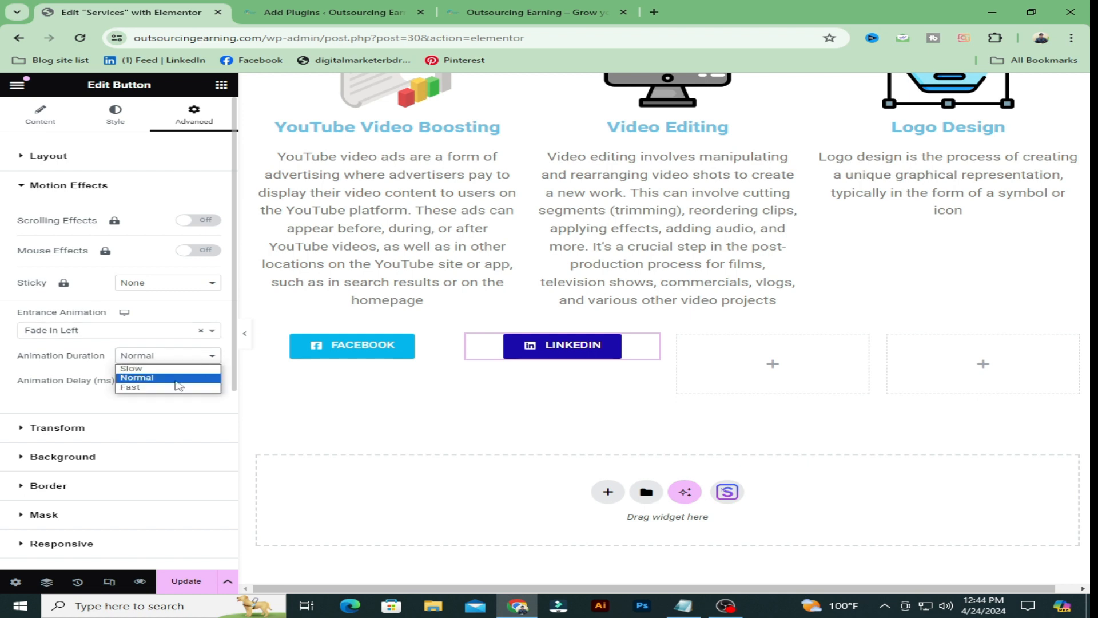
pyautogui.click(152, 388)
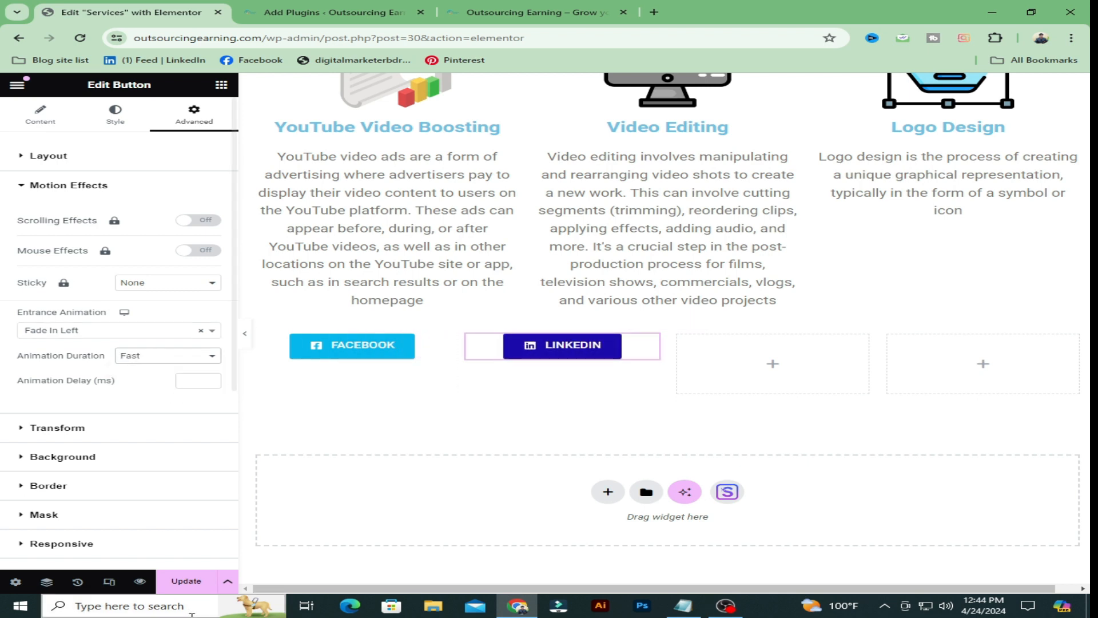
pyautogui.click(184, 583)
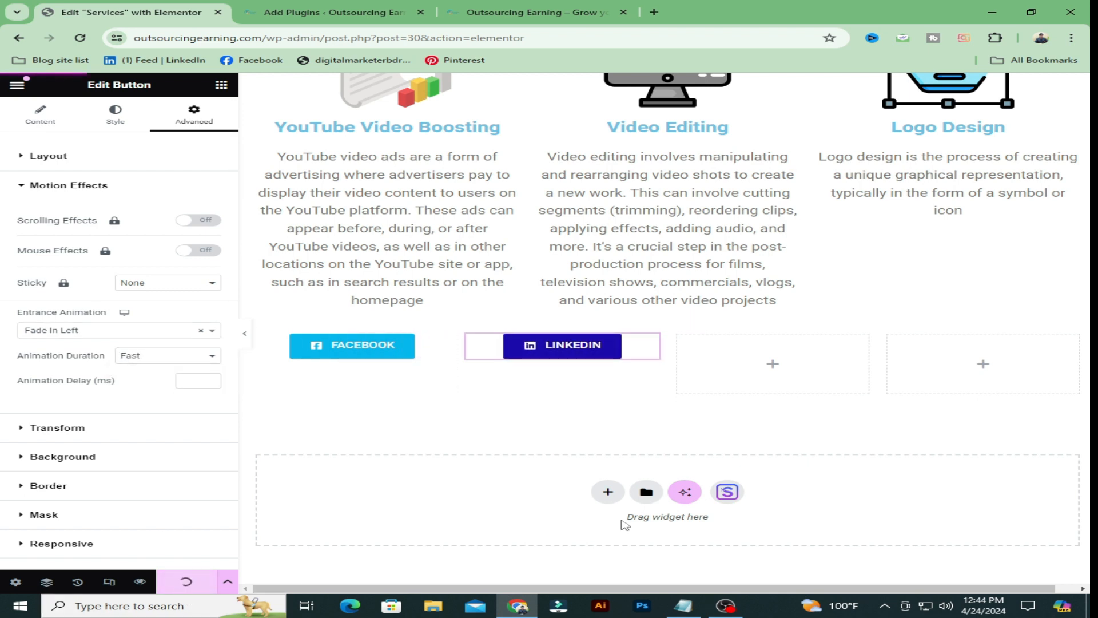
# - Place a Button widget in the third column and set its text to YOUTUBE, copied from the Notepad notes
pyautogui.click(774, 366)
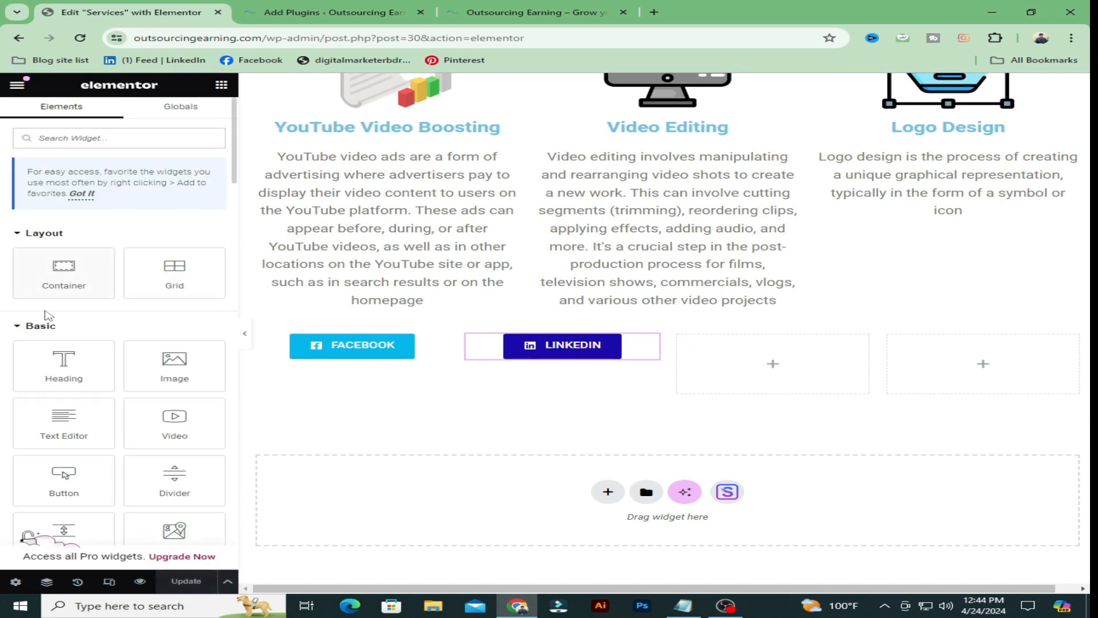
pyautogui.moveTo(50, 492); pyautogui.dragTo(771, 364)
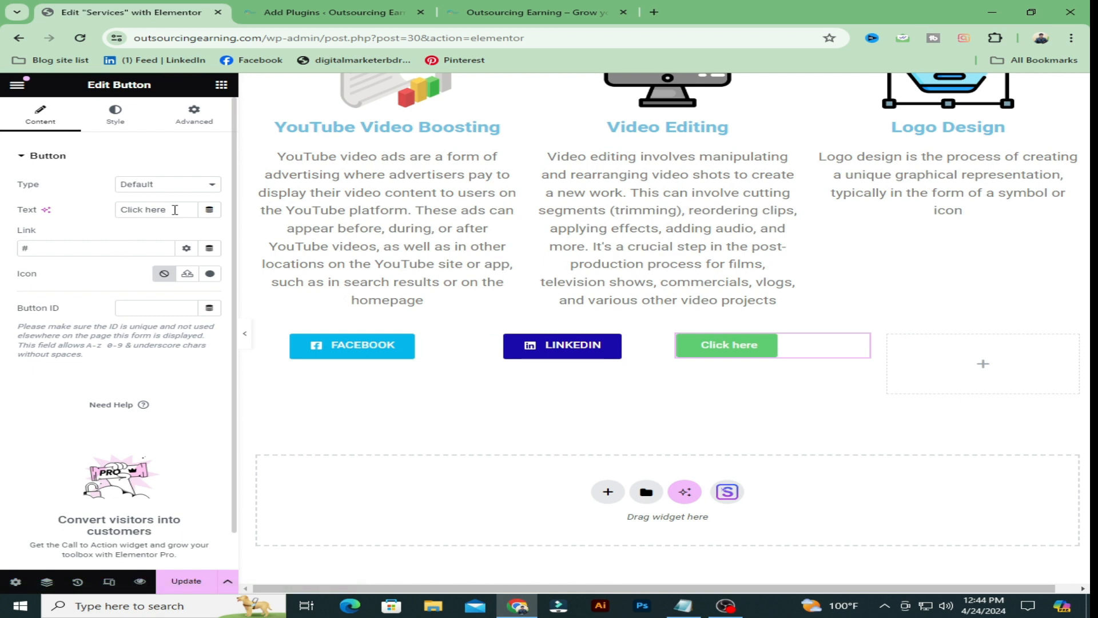
pyautogui.moveTo(175, 210); pyautogui.dragTo(112, 215)
pyautogui.press('BackSpace')
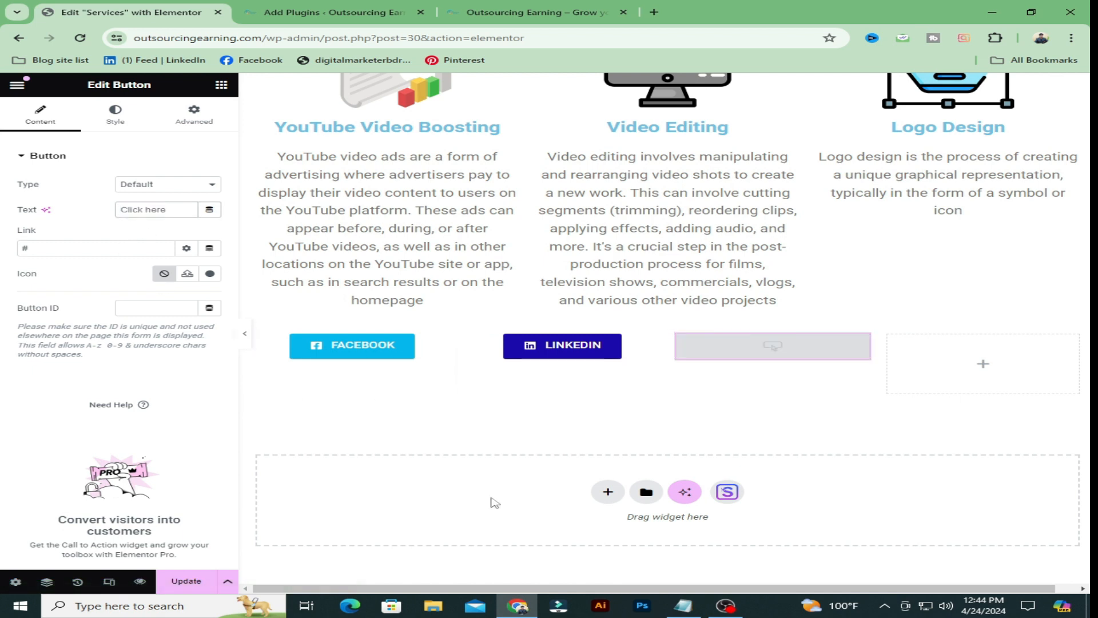
pyautogui.click(684, 607)
pyautogui.moveTo(369, 495); pyautogui.dragTo(309, 497)
pyautogui.hotkey('ctrl', 'c')
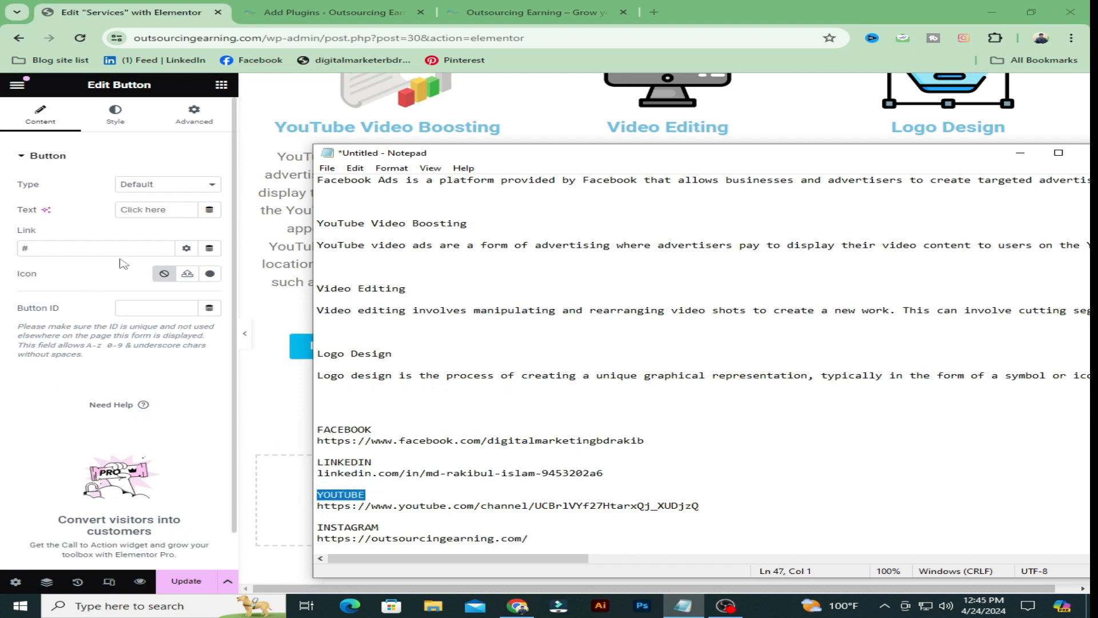
pyautogui.click(145, 211)
pyautogui.hotkey('ctrl', 'v')
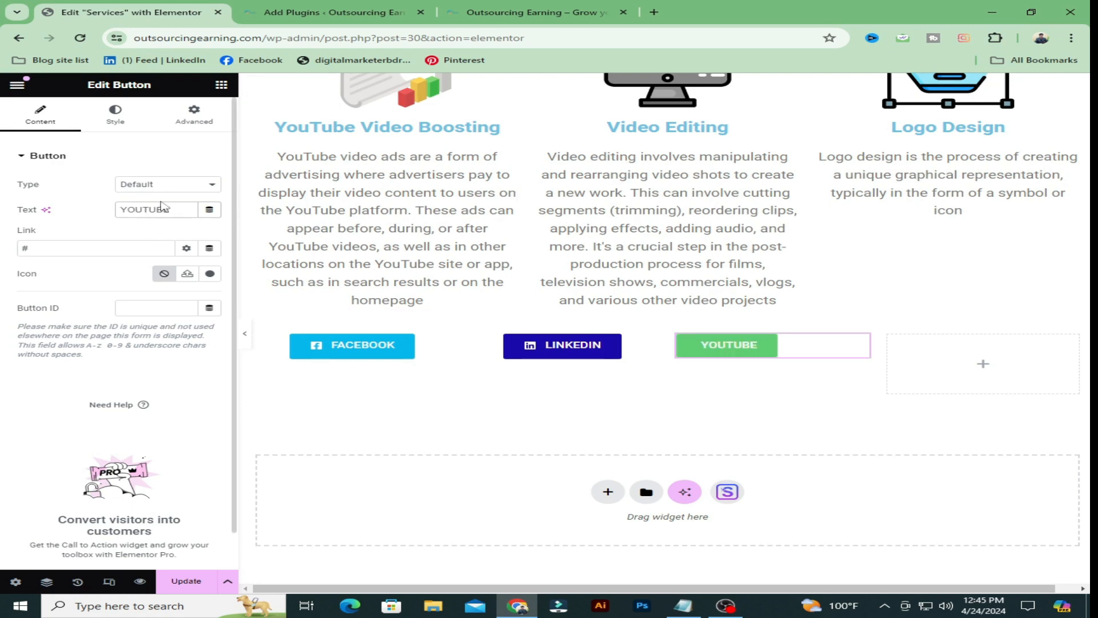
# - Link the YOUTUBE button to the YouTube channel URL copied from the Notepad notes and make it open in a new window
pyautogui.moveTo(52, 252); pyautogui.dragTo(3, 255)
pyautogui.press('BackSpace')
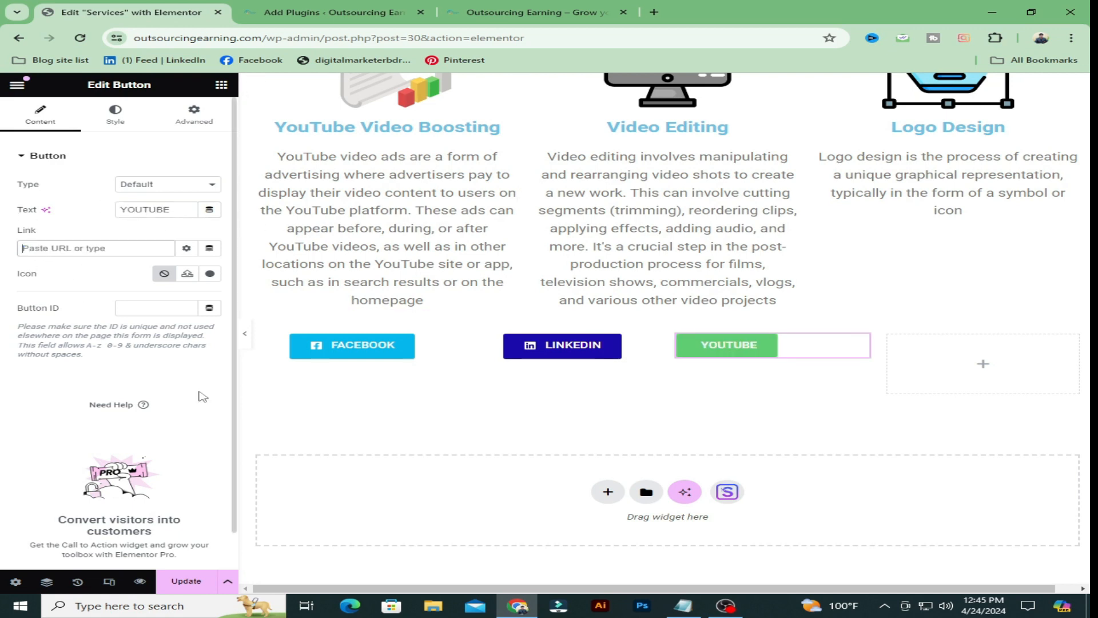
pyautogui.click(684, 606)
pyautogui.click(703, 507)
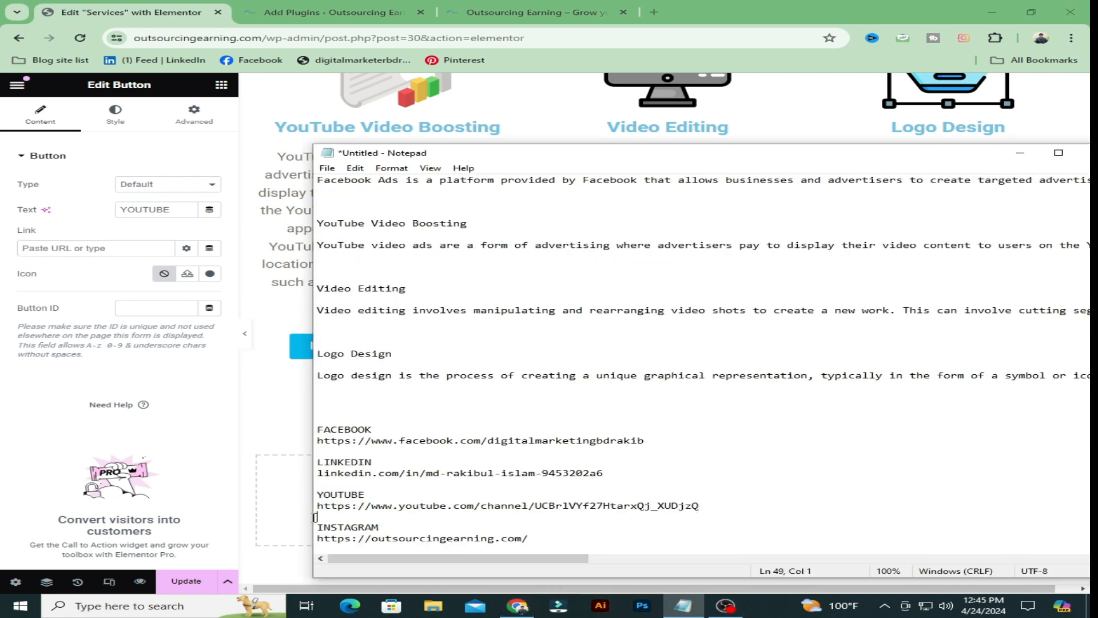
pyautogui.moveTo(315, 516); pyautogui.dragTo(314, 508)
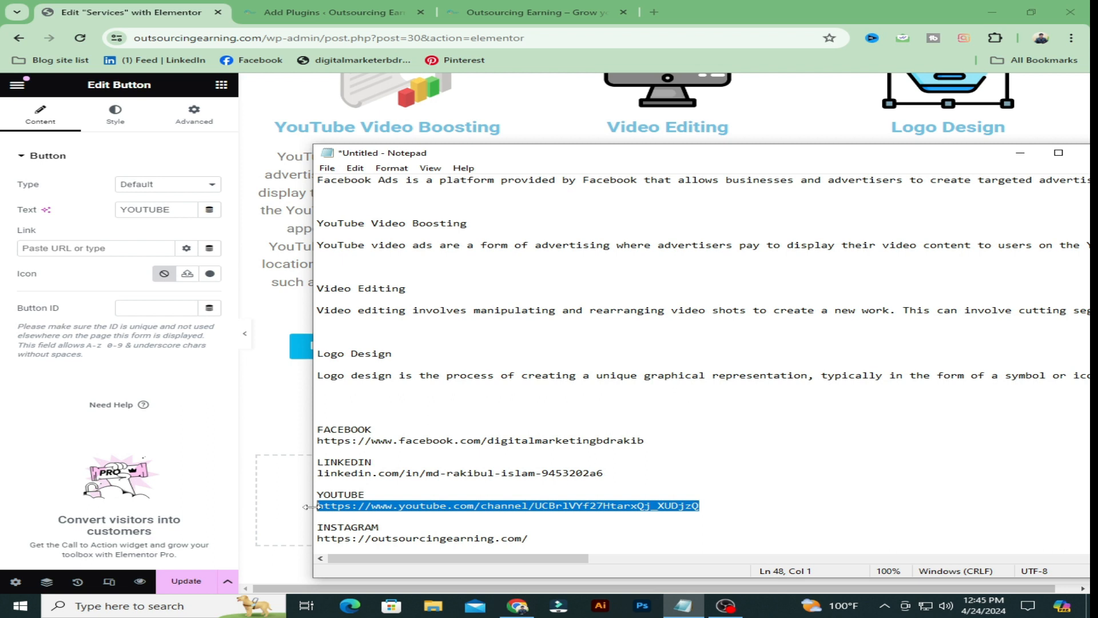
pyautogui.click(67, 249)
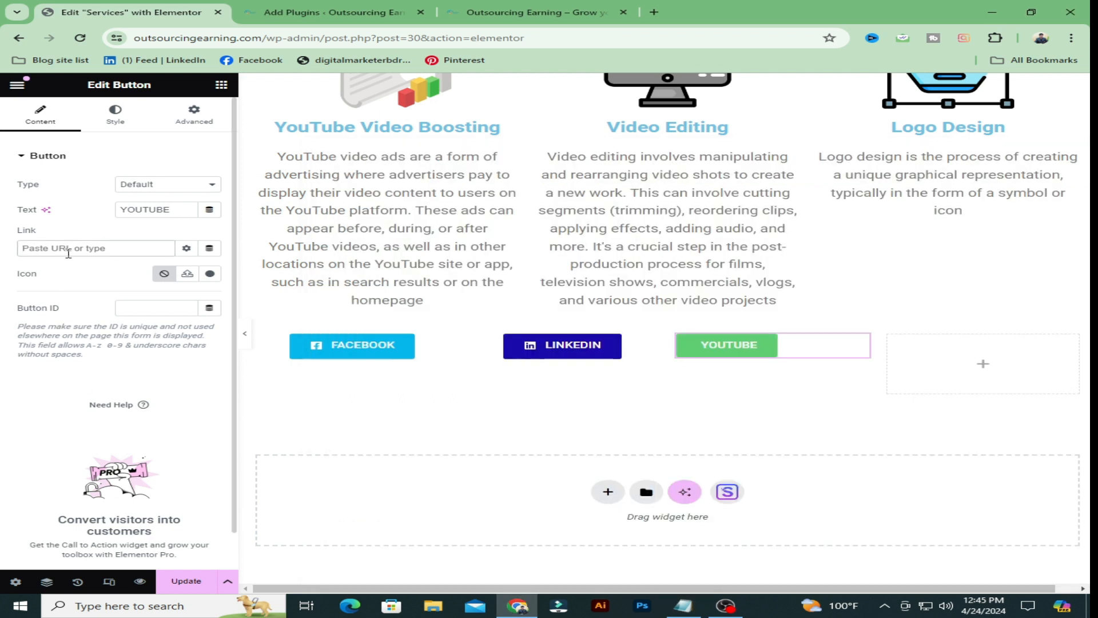
pyautogui.hotkey('ctrl', 'v')
pyautogui.click(187, 247)
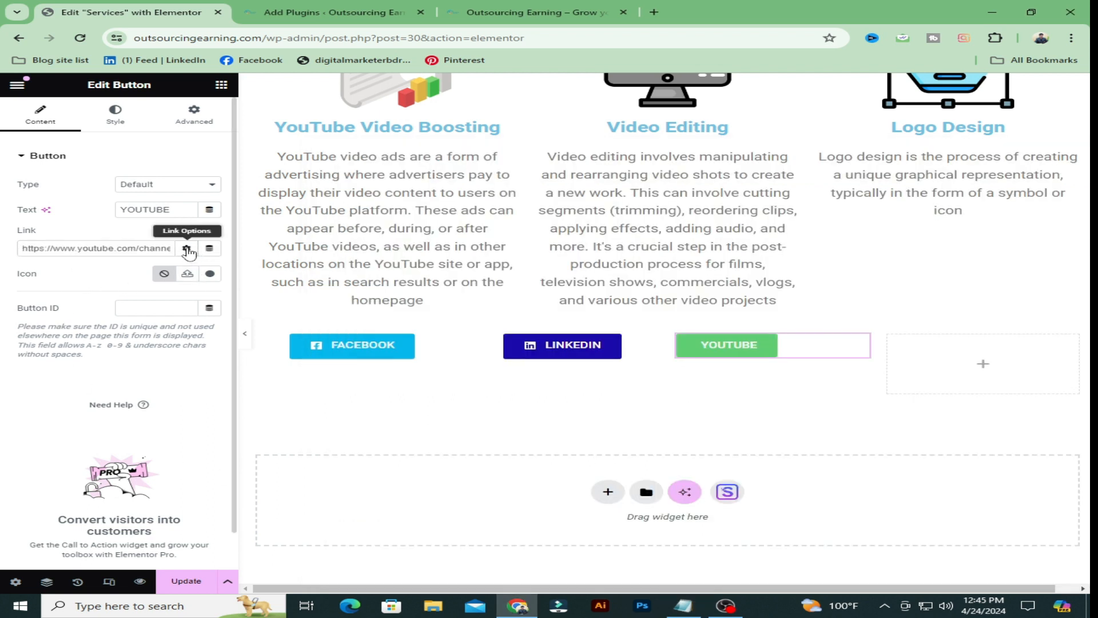
pyautogui.click(23, 267)
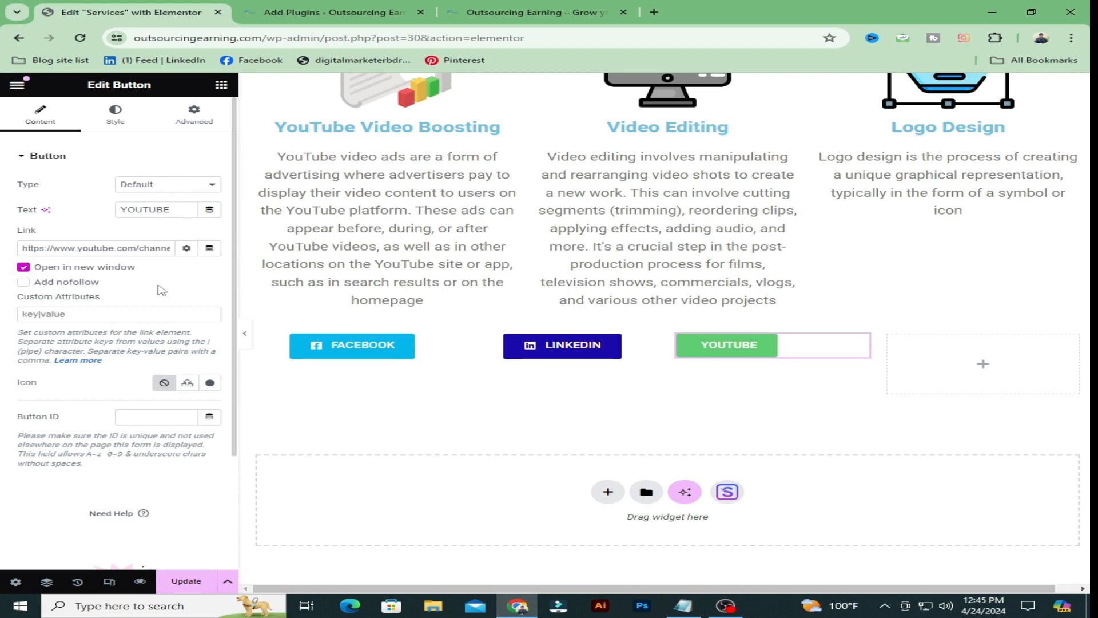
# - Find the Youtube icon in the icon library by filtering for "youtu" and insert it into the YOUTUBE button
pyautogui.click(210, 383)
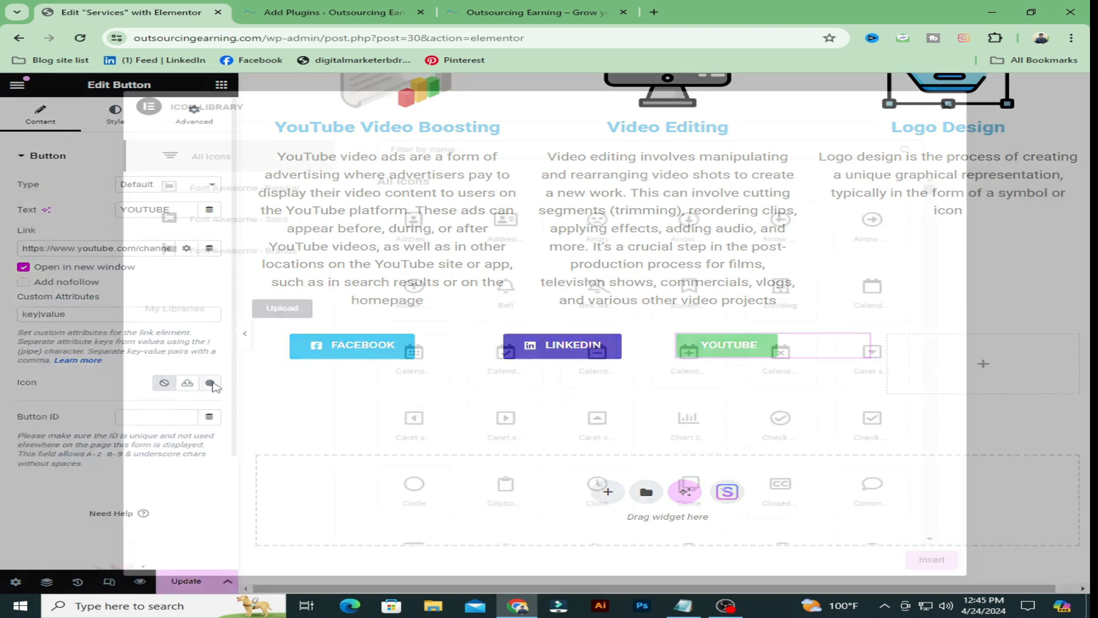
pyautogui.click(437, 151)
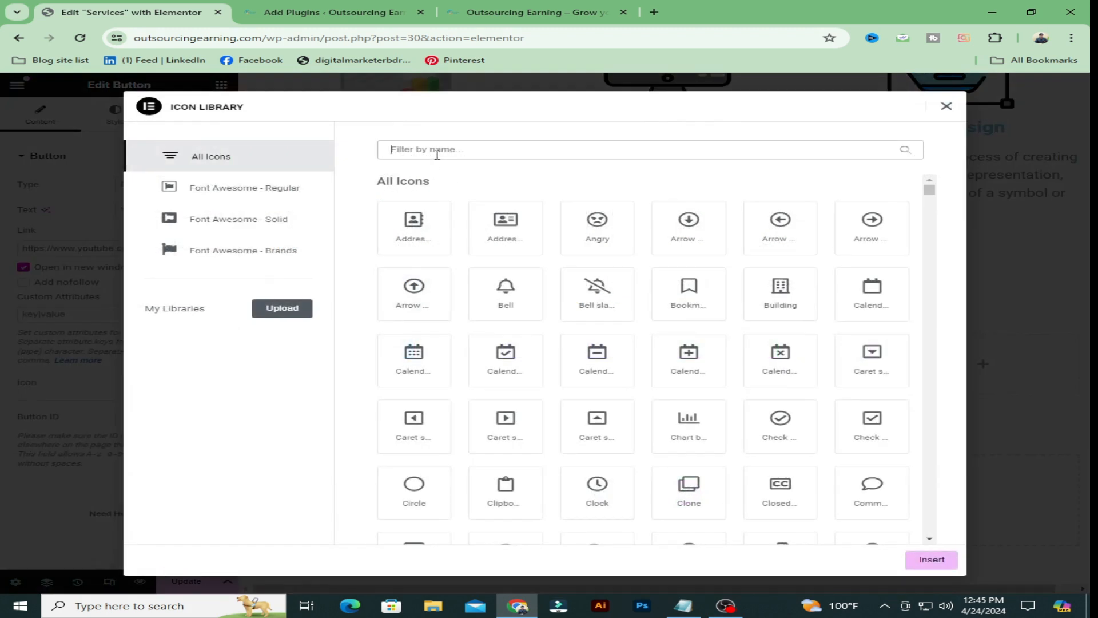
pyautogui.write('youtu')
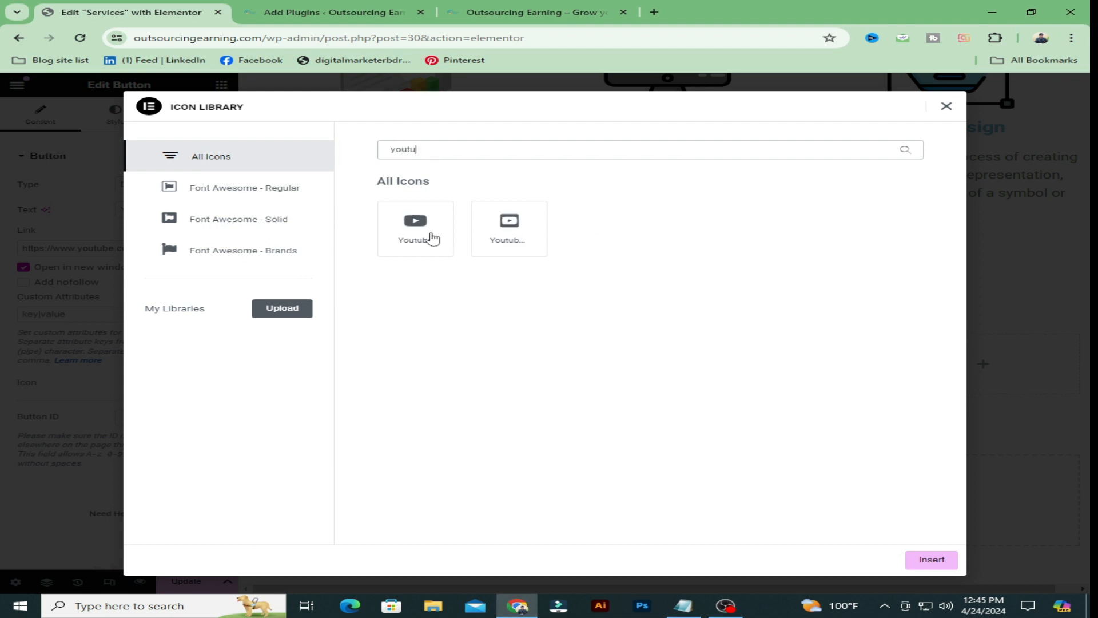
pyautogui.click(430, 237)
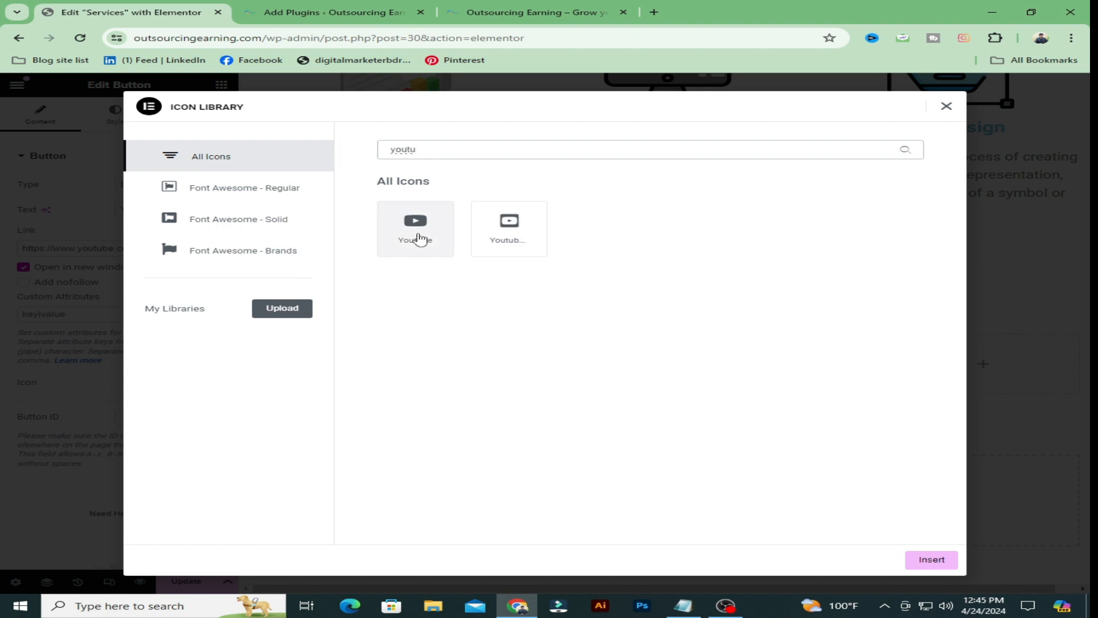
pyautogui.click(943, 568)
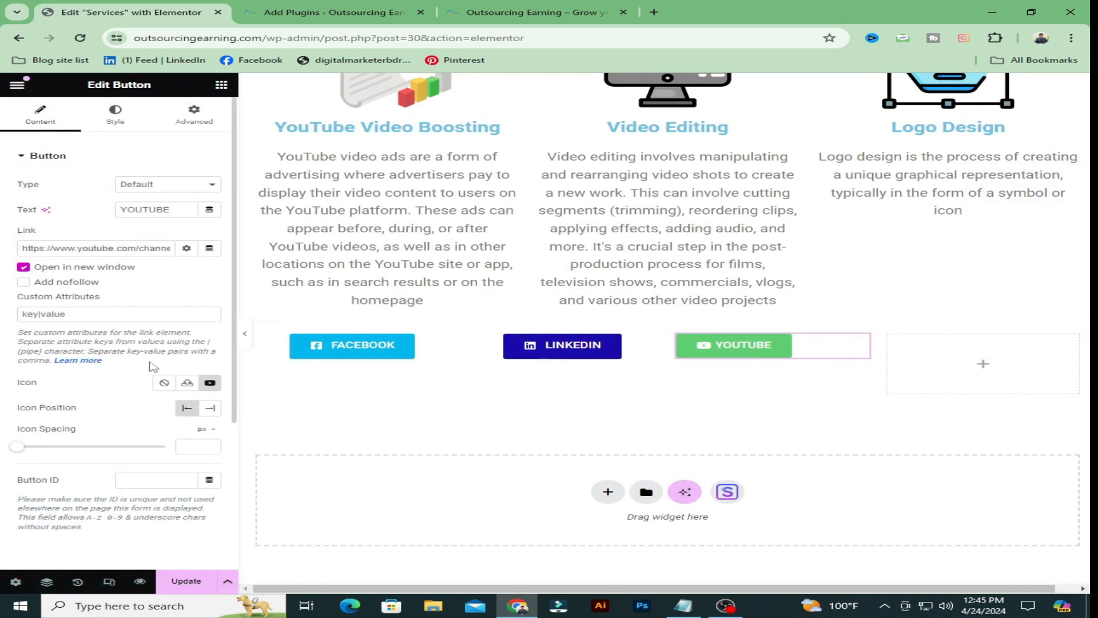
# - Center the YOUTUBE button in its column and change its normal background color to bright red, about #F70606
pyautogui.click(116, 117)
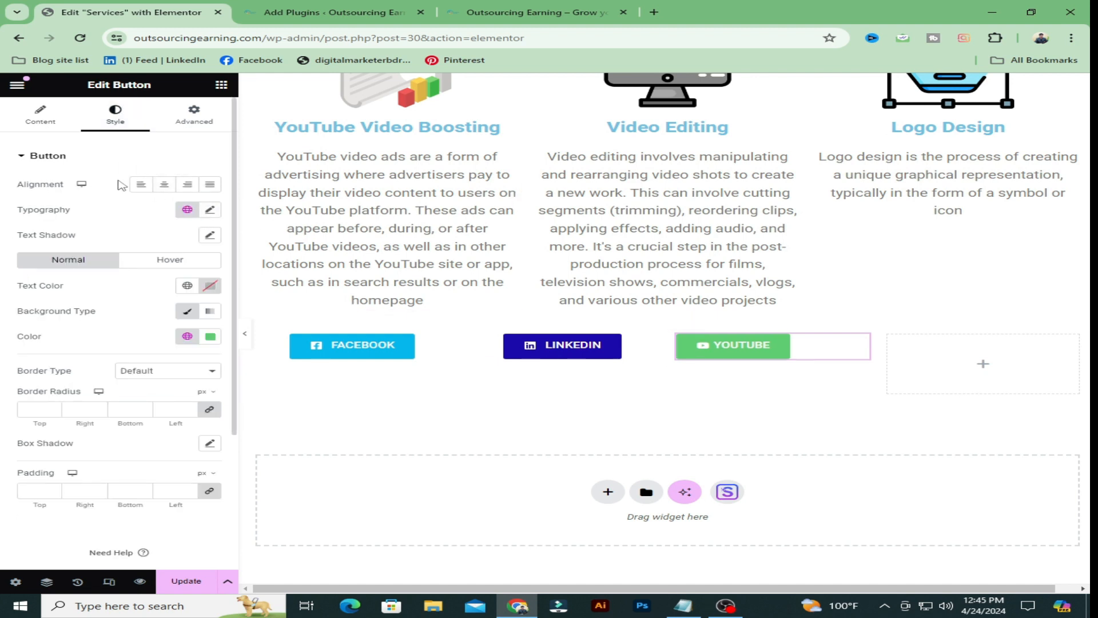
pyautogui.click(164, 185)
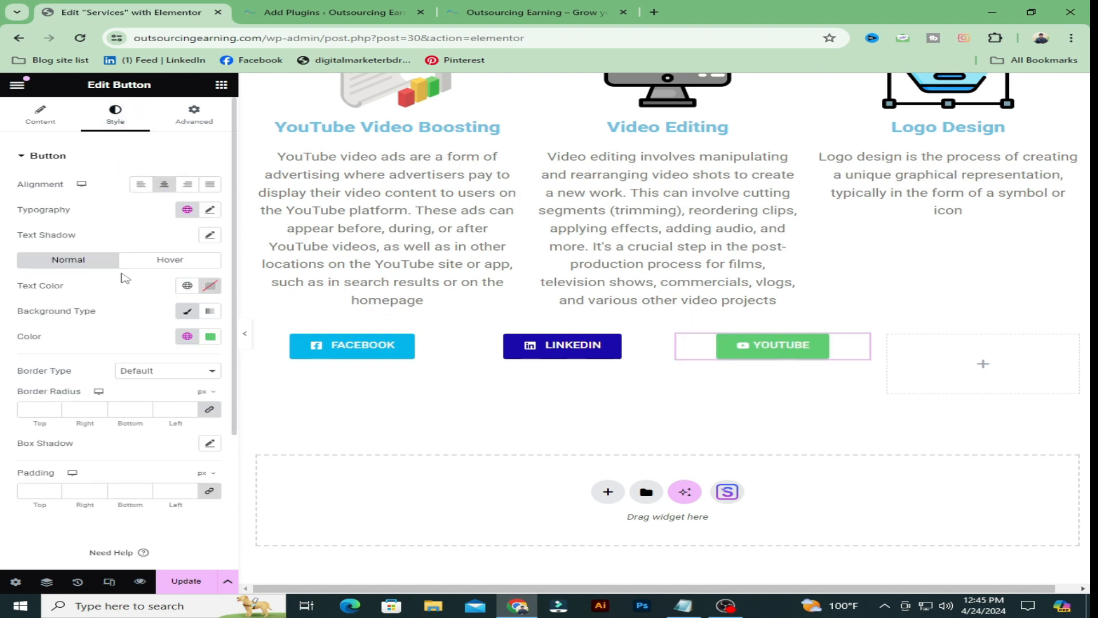
pyautogui.click(211, 338)
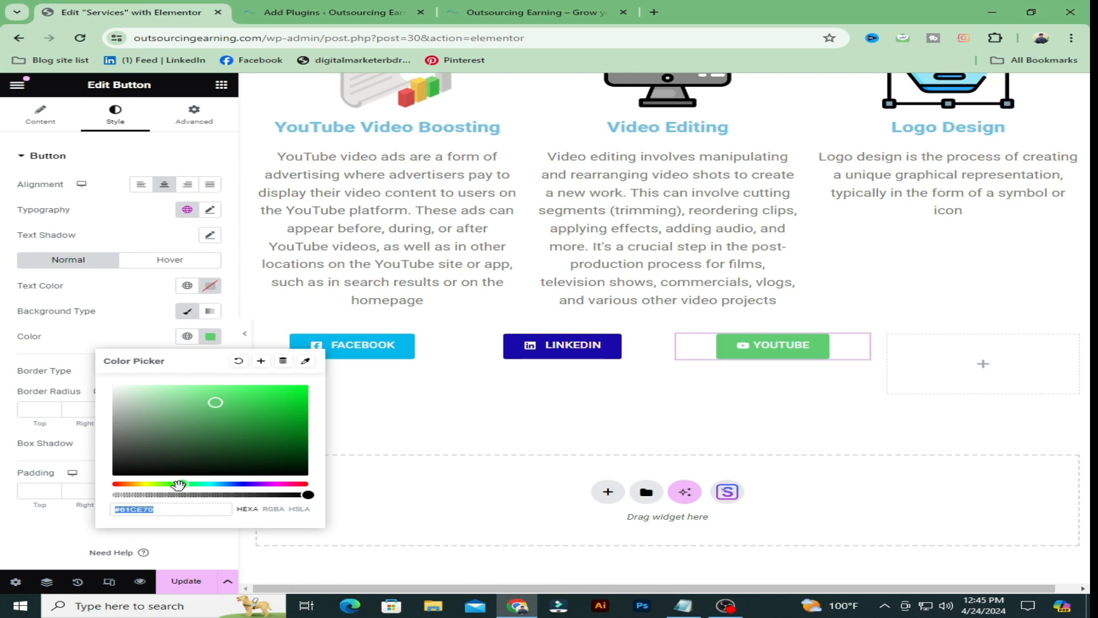
pyautogui.write('#CE6161')
pyautogui.moveTo(297, 392); pyautogui.dragTo(302, 389)
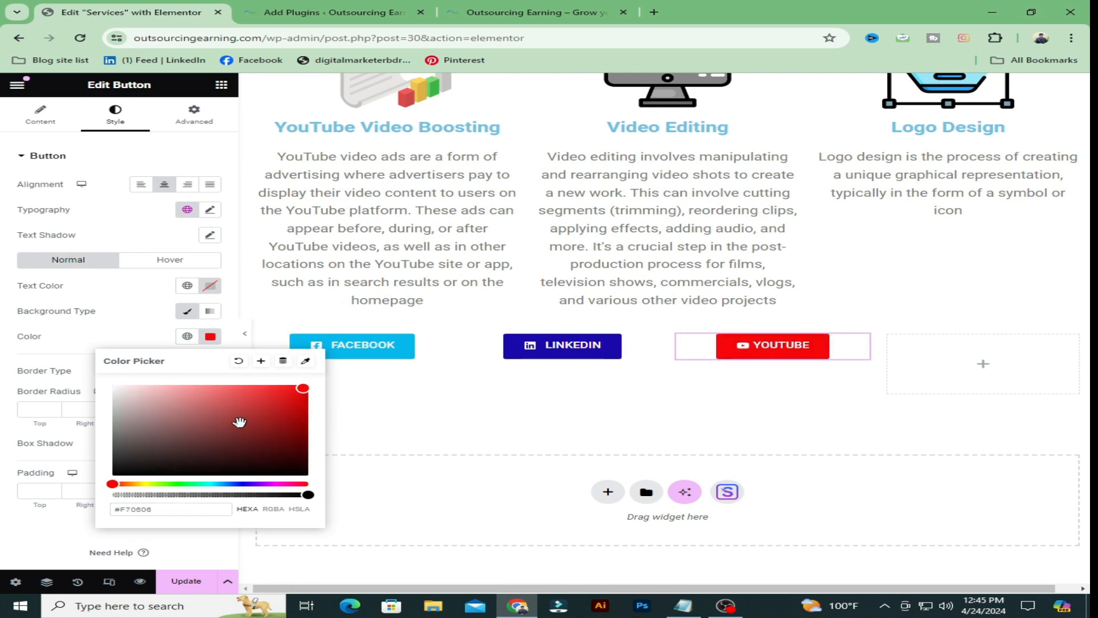
pyautogui.click(51, 346)
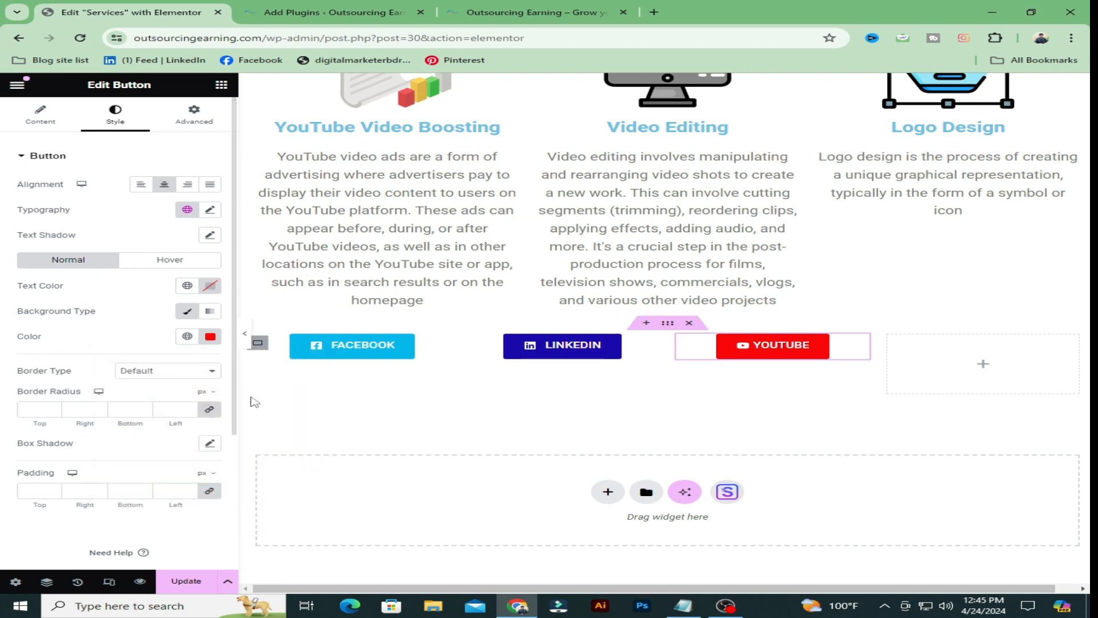
# - Set the YOUTUBE button's hover animation to Pop
pyautogui.click(195, 262)
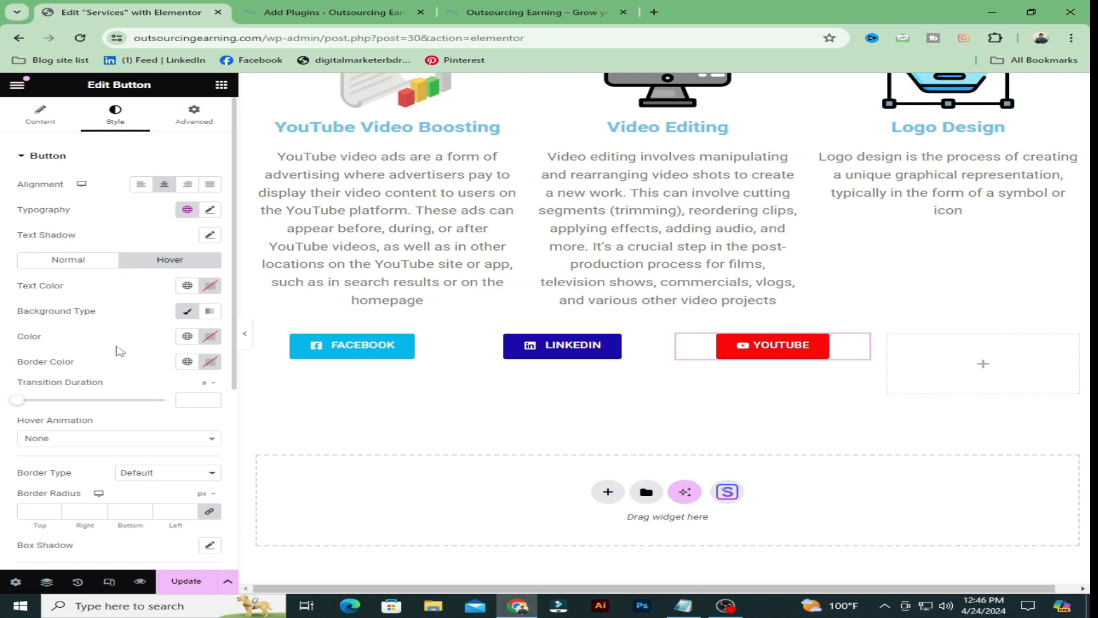
pyautogui.click(213, 442)
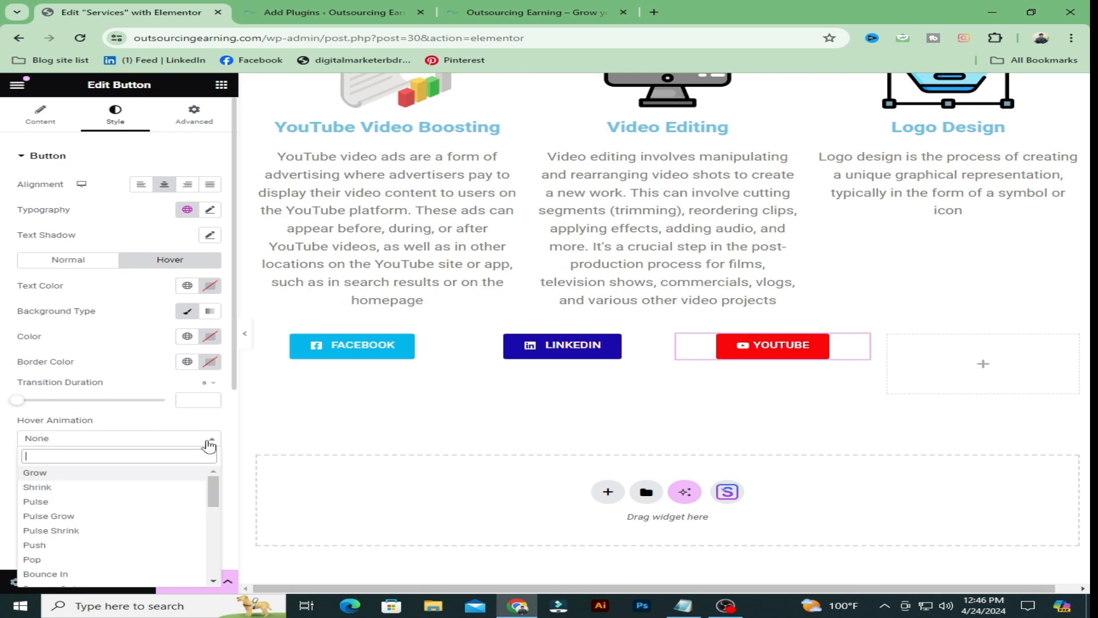
pyautogui.click(40, 559)
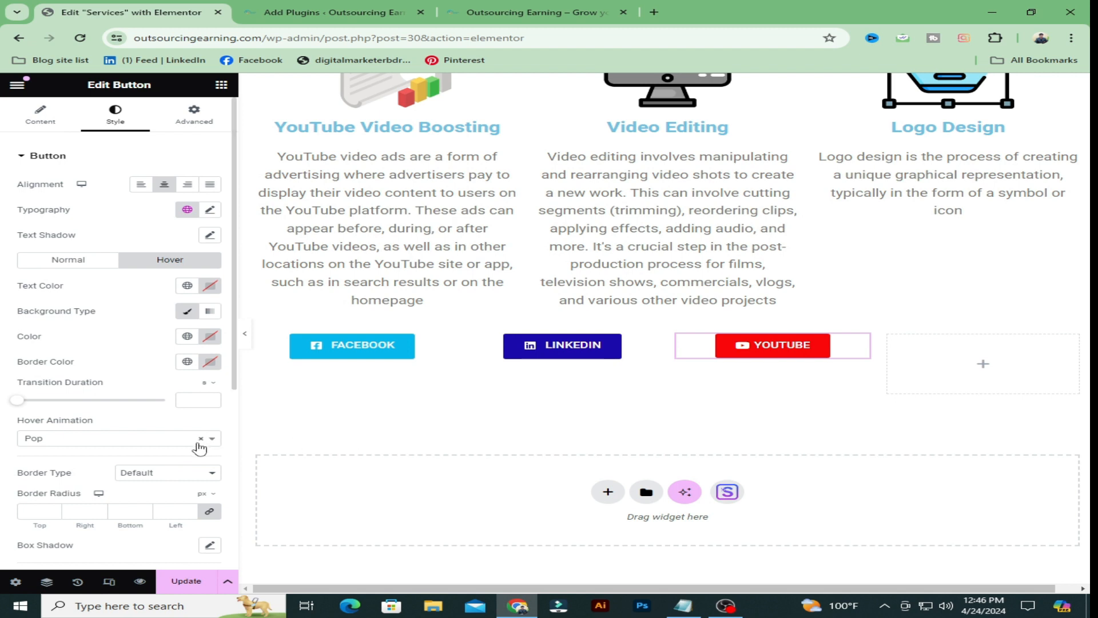
pyautogui.scroll(-3, 205, 448)
pyautogui.scroll(5, 200, 446)
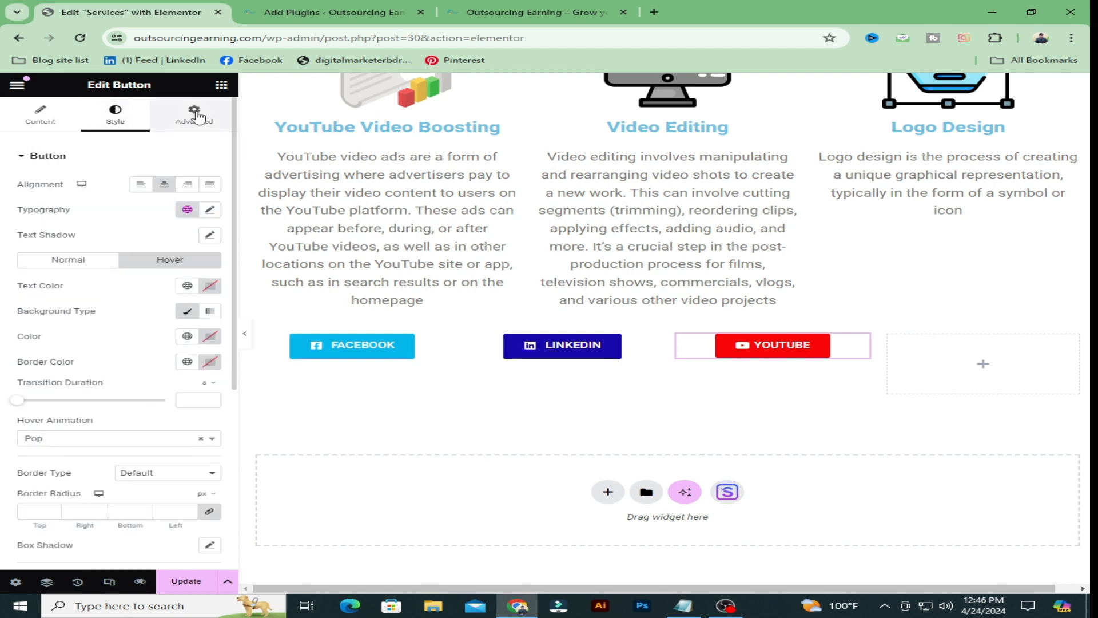
# - Set the YOUTUBE button's entrance animation to Fade In Right with Fast duration
pyautogui.click(195, 122)
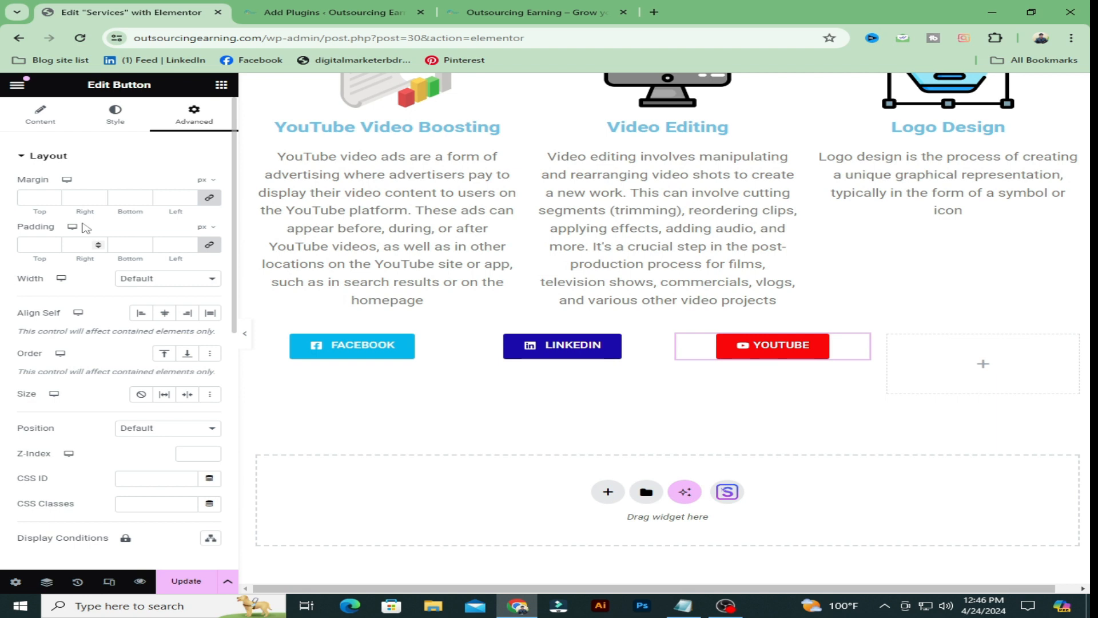
pyautogui.click(54, 156)
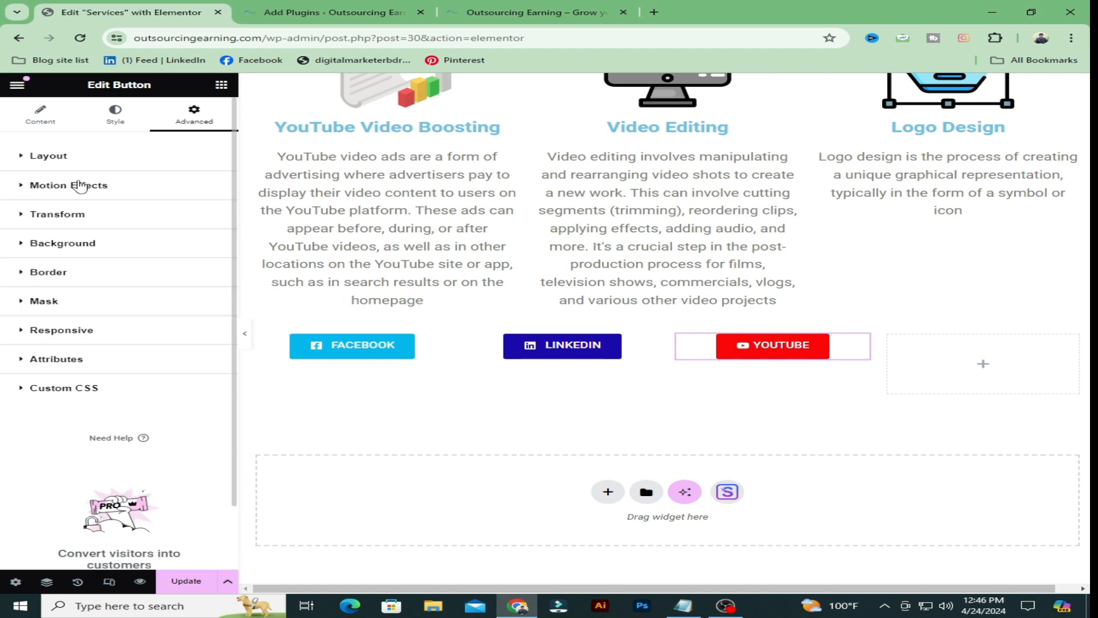
pyautogui.click(121, 189)
pyautogui.click(206, 335)
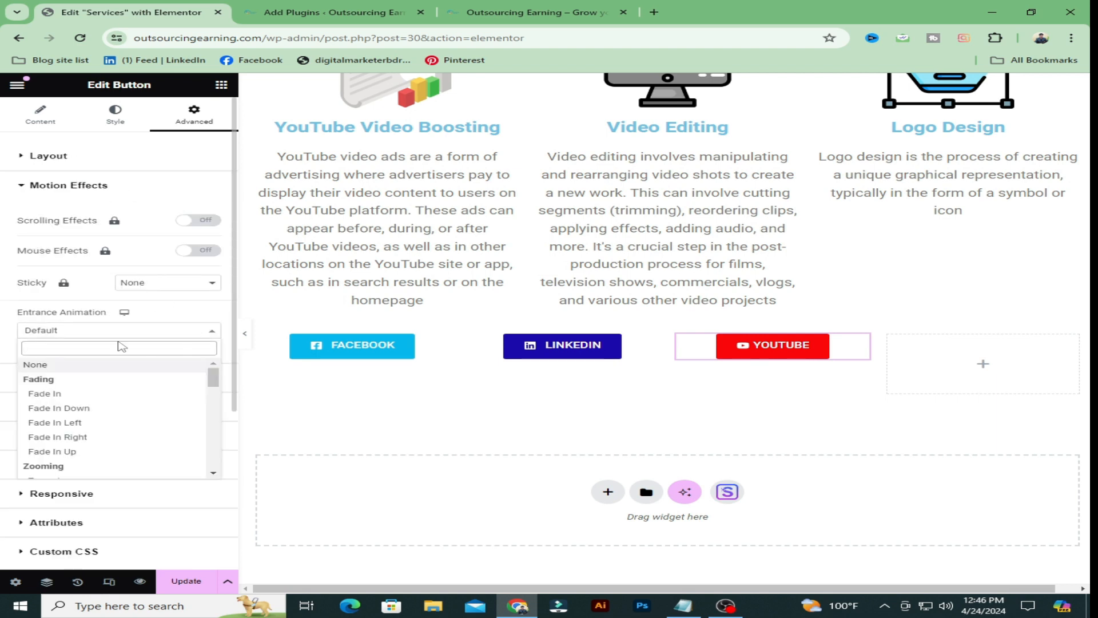
pyautogui.scroll(-2, 80, 456)
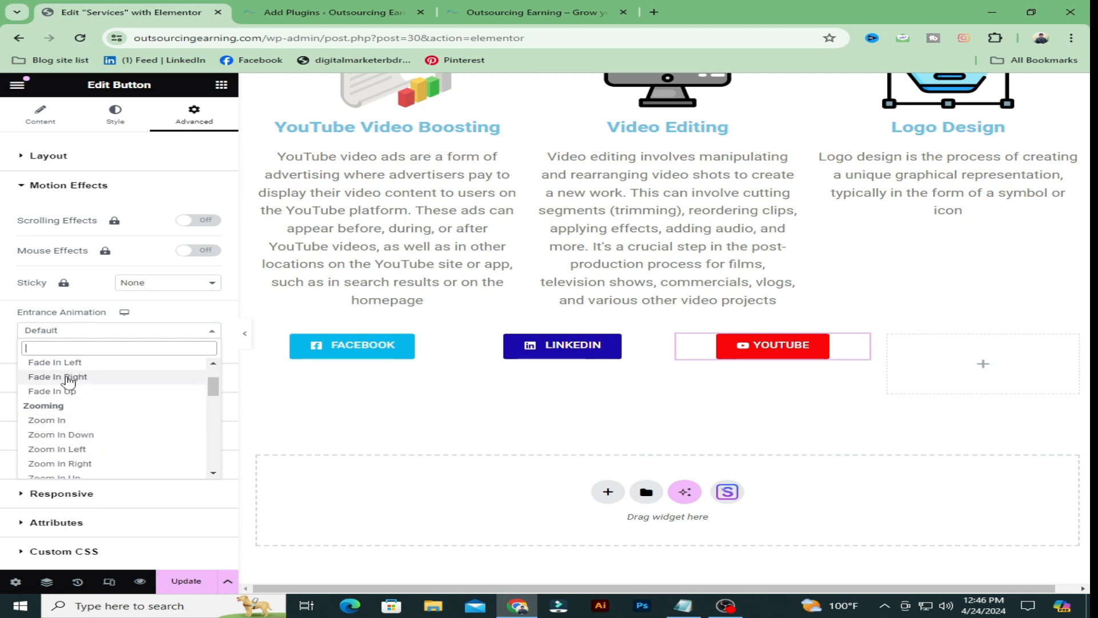
pyautogui.click(72, 377)
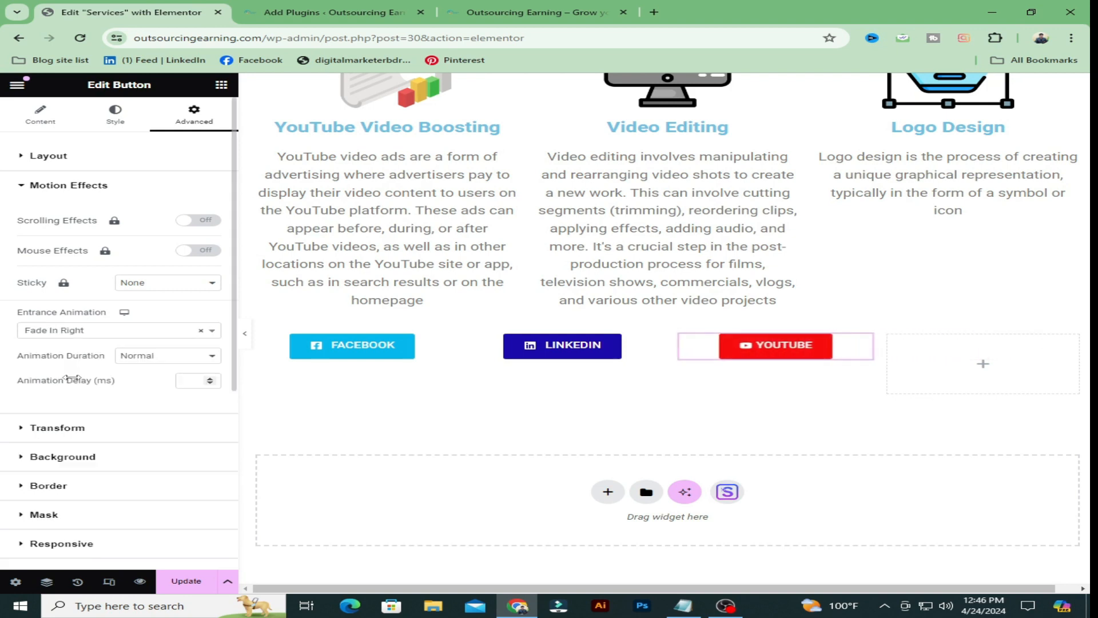
pyautogui.click(213, 357)
pyautogui.click(153, 389)
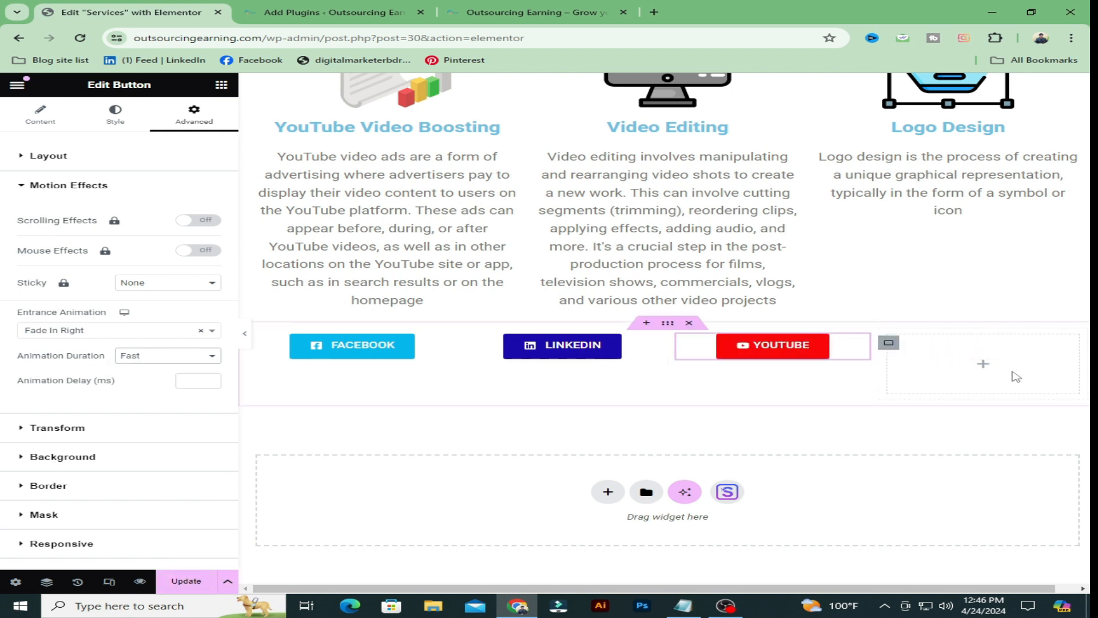
# - Place a Button widget in the empty fourth column and set its text to INSTAGRAM, copied from the Notepad notes
pyautogui.click(991, 367)
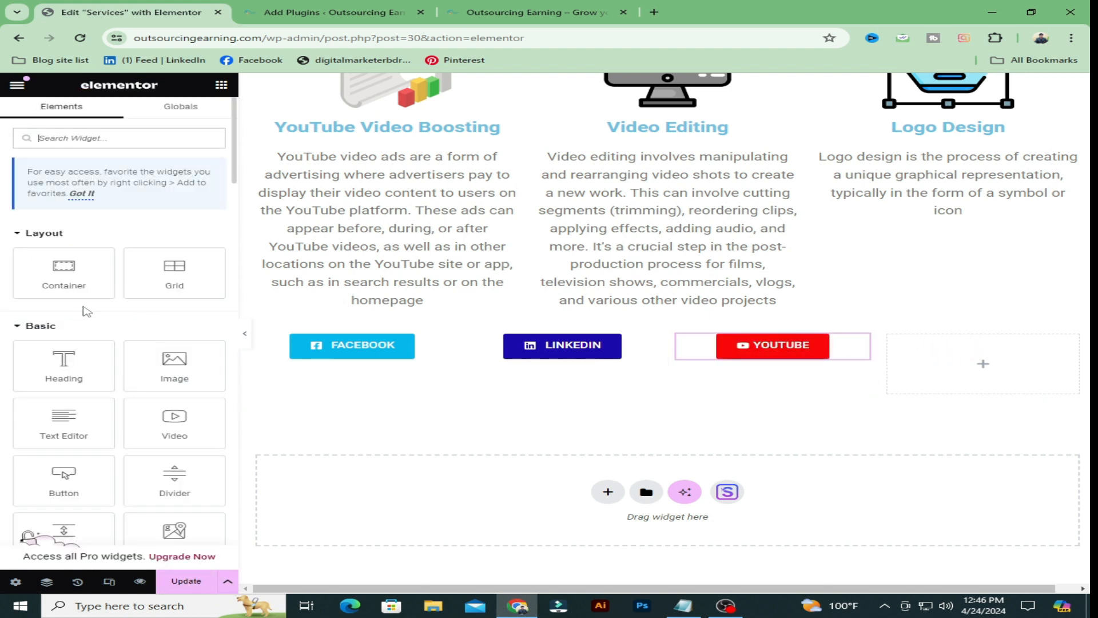
pyautogui.moveTo(68, 476); pyautogui.dragTo(976, 378)
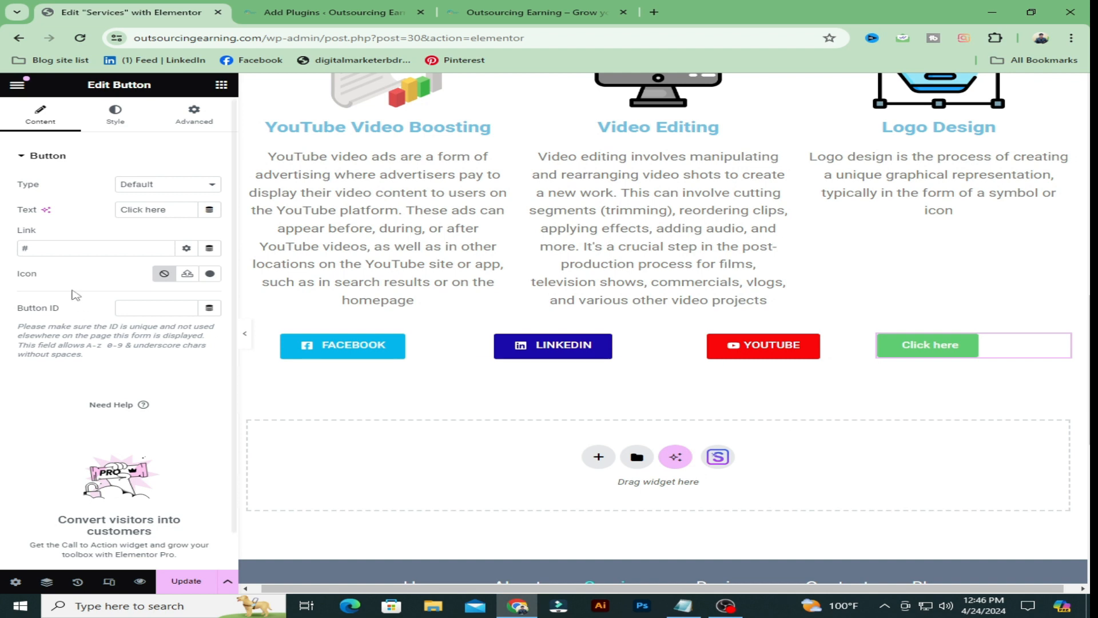
pyautogui.moveTo(172, 210); pyautogui.dragTo(130, 208)
pyautogui.press('BackSpace')
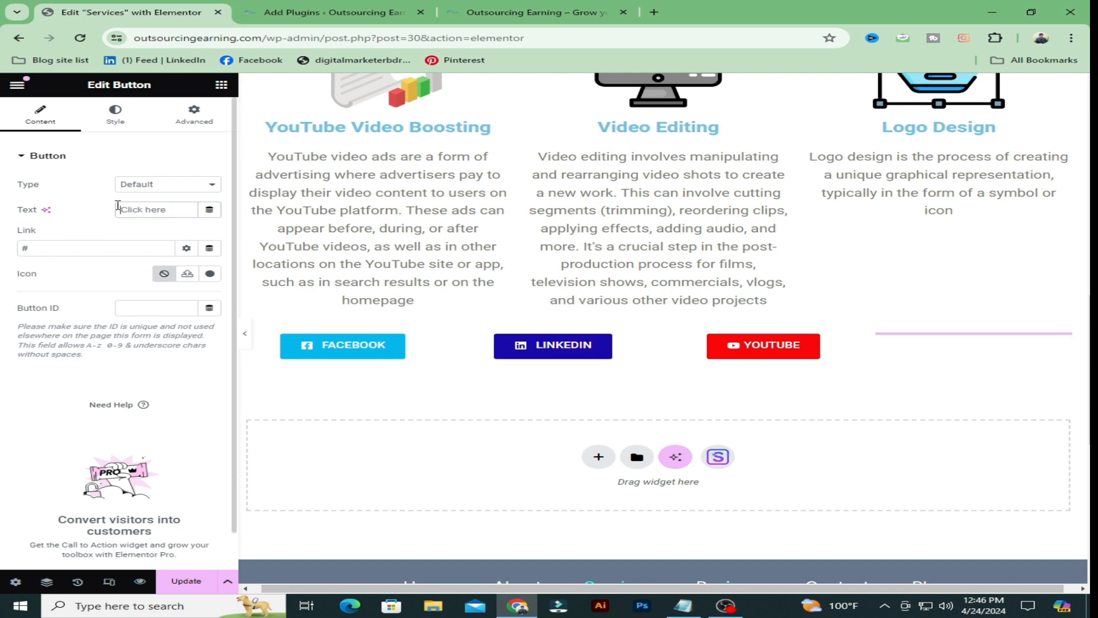
pyautogui.click(682, 612)
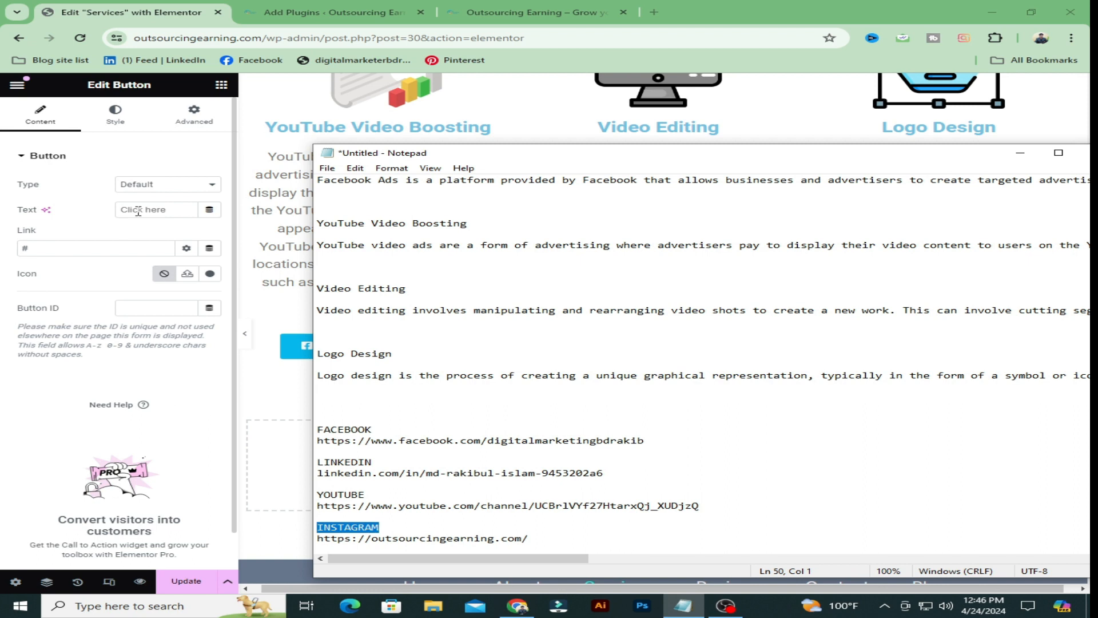
pyautogui.click(136, 210)
pyautogui.write('INSTAGRAM')
pyautogui.click(49, 251)
pyautogui.press('BackSpace')
pyautogui.click(683, 605)
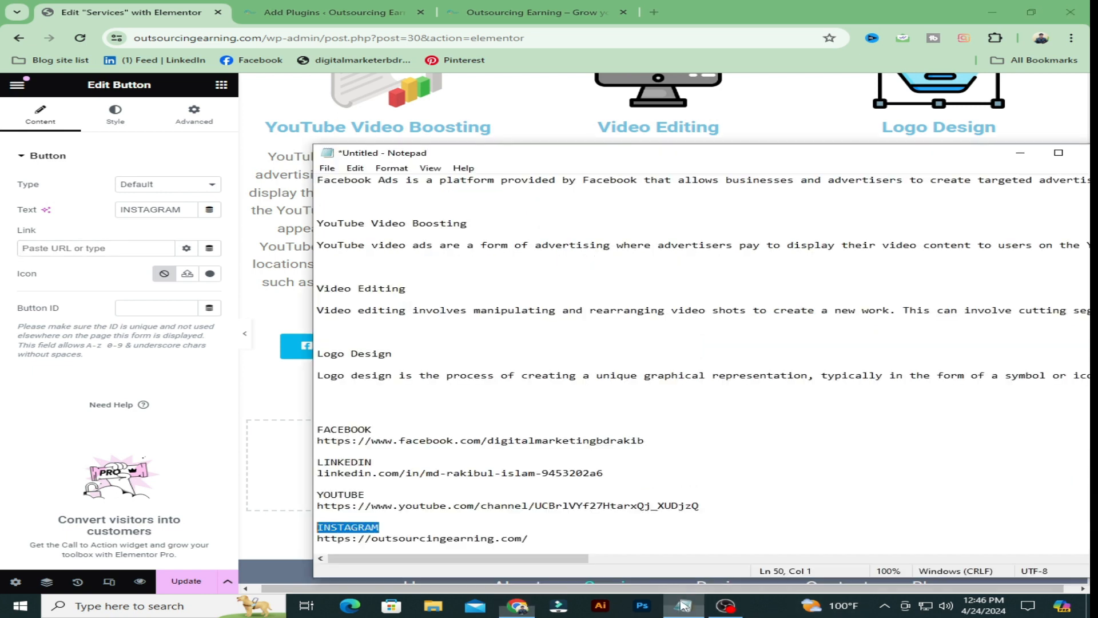
pyautogui.moveTo(544, 538); pyautogui.dragTo(317, 539)
pyautogui.hotkey('ctrl', 'c')
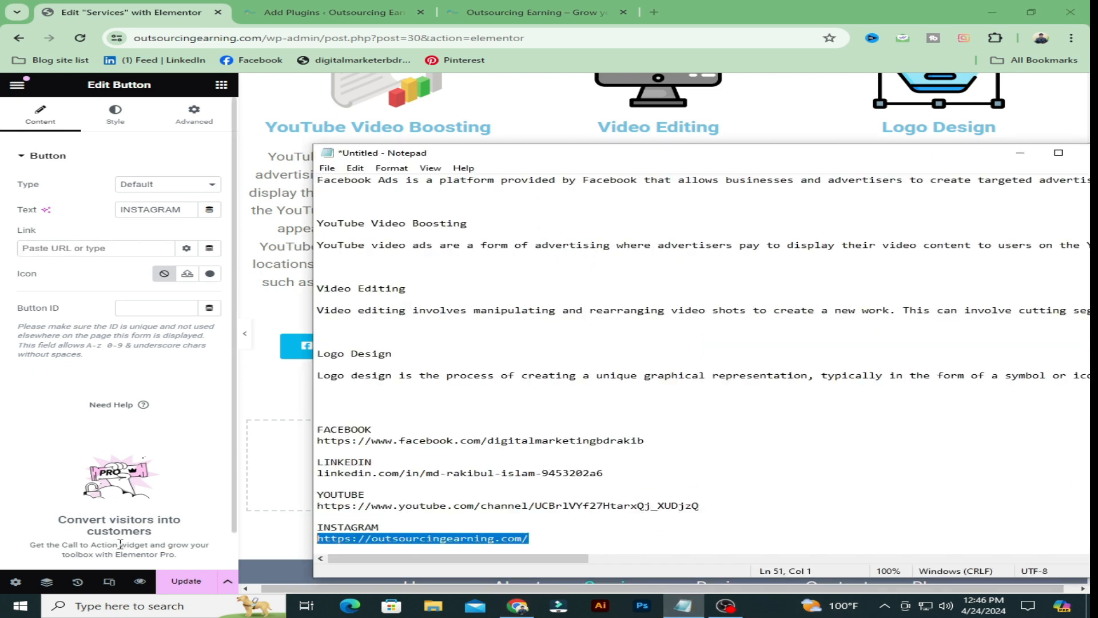
pyautogui.click(113, 250)
pyautogui.hotkey('ctrl', 'v')
pyautogui.click(186, 248)
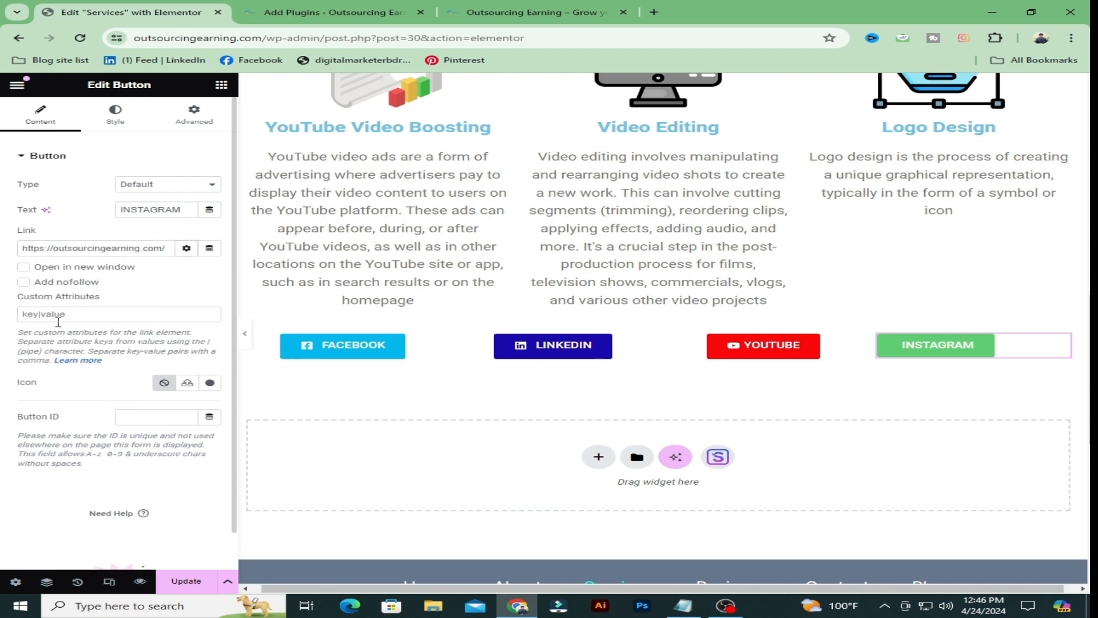
pyautogui.click(24, 267)
pyautogui.click(187, 248)
# - Insert the Instagram icon from the icon library into the INSTAGRAM button and set the icon spacing to 10 px
pyautogui.click(210, 274)
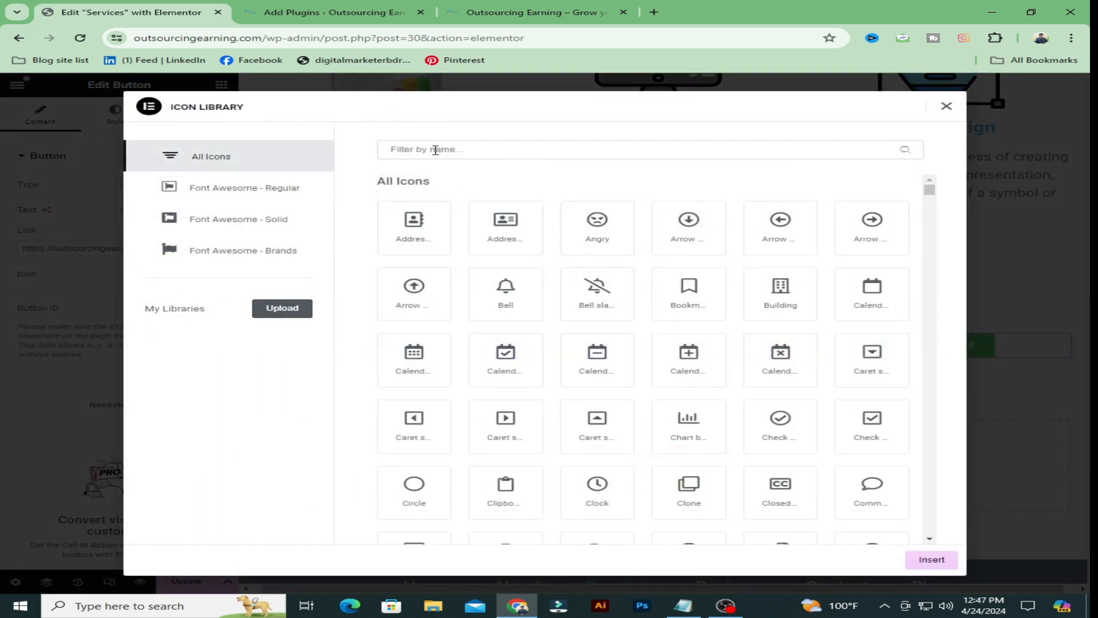
pyautogui.click(454, 149)
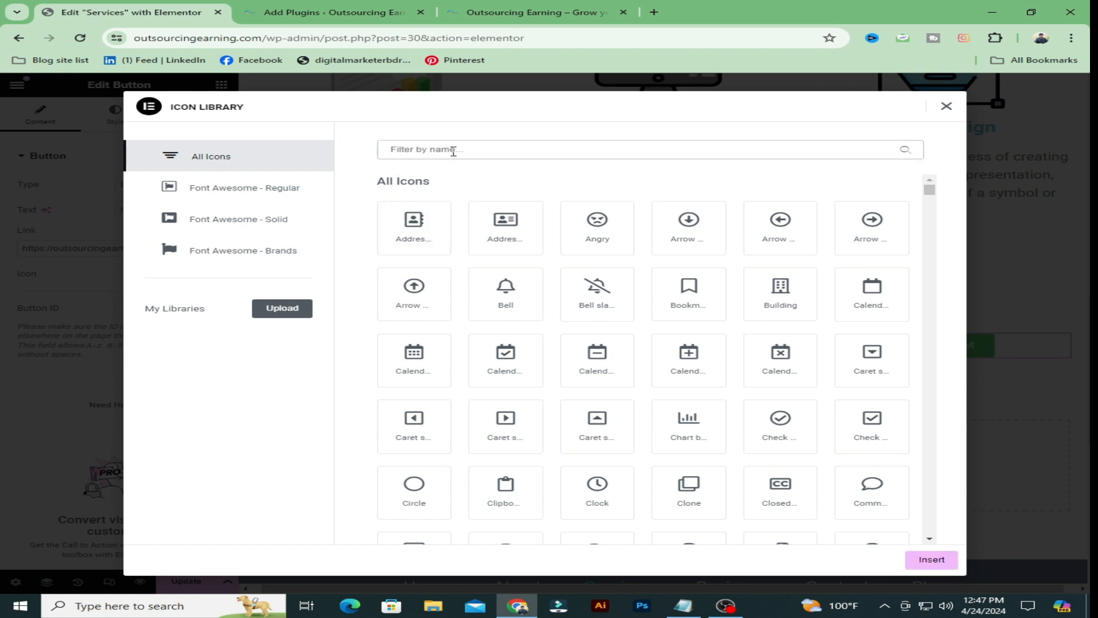
pyautogui.write('INSTAGRAM')
pyautogui.click(419, 249)
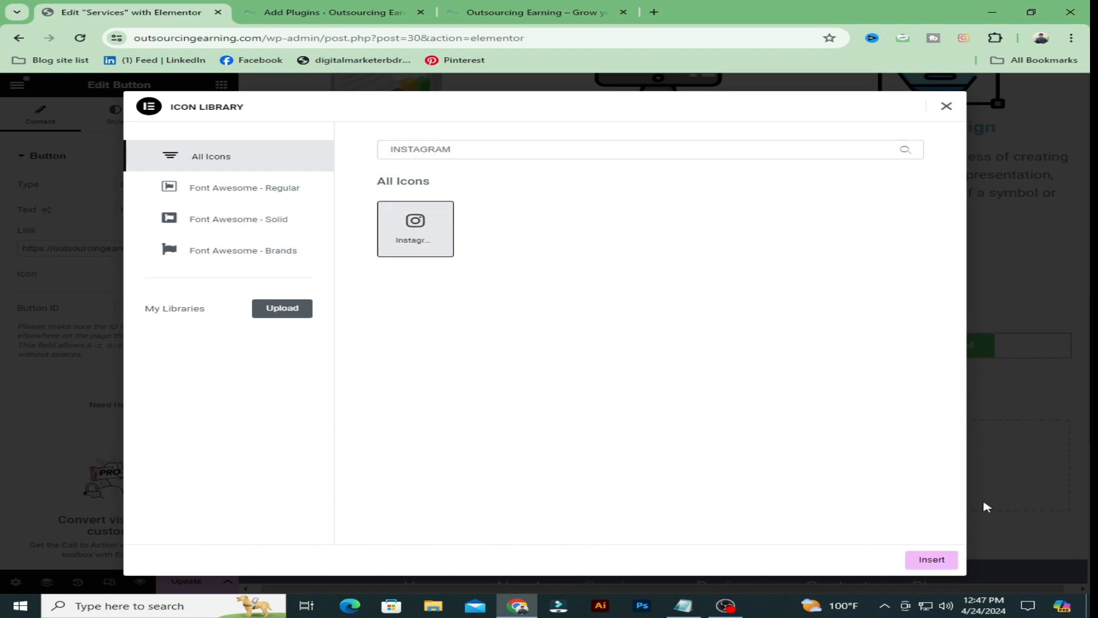
pyautogui.click(950, 559)
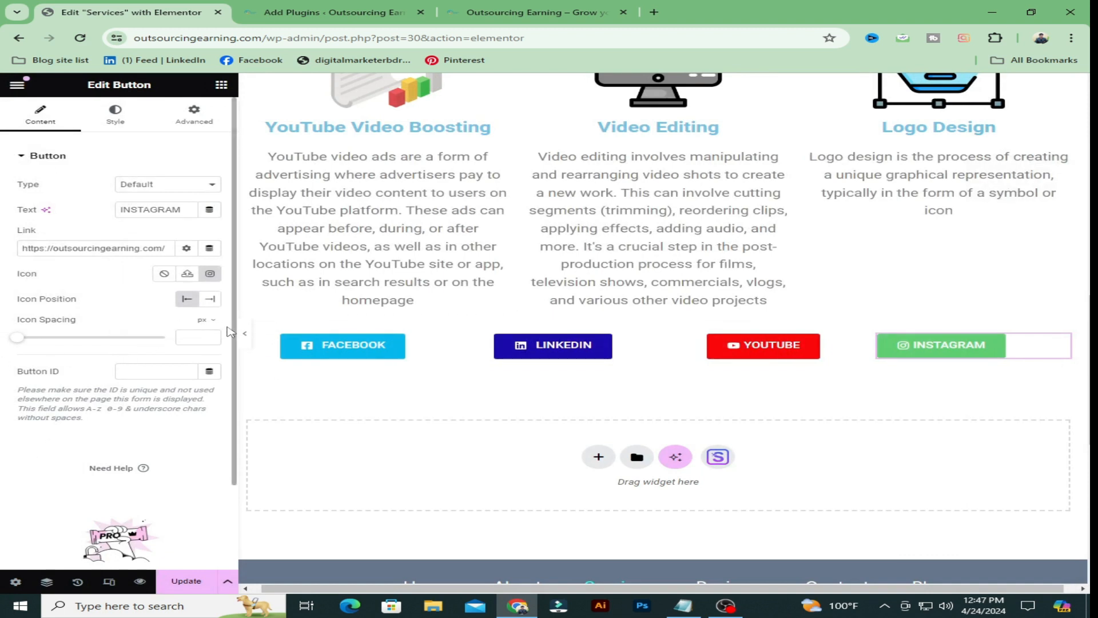
pyautogui.moveTo(17, 342); pyautogui.dragTo(47, 346)
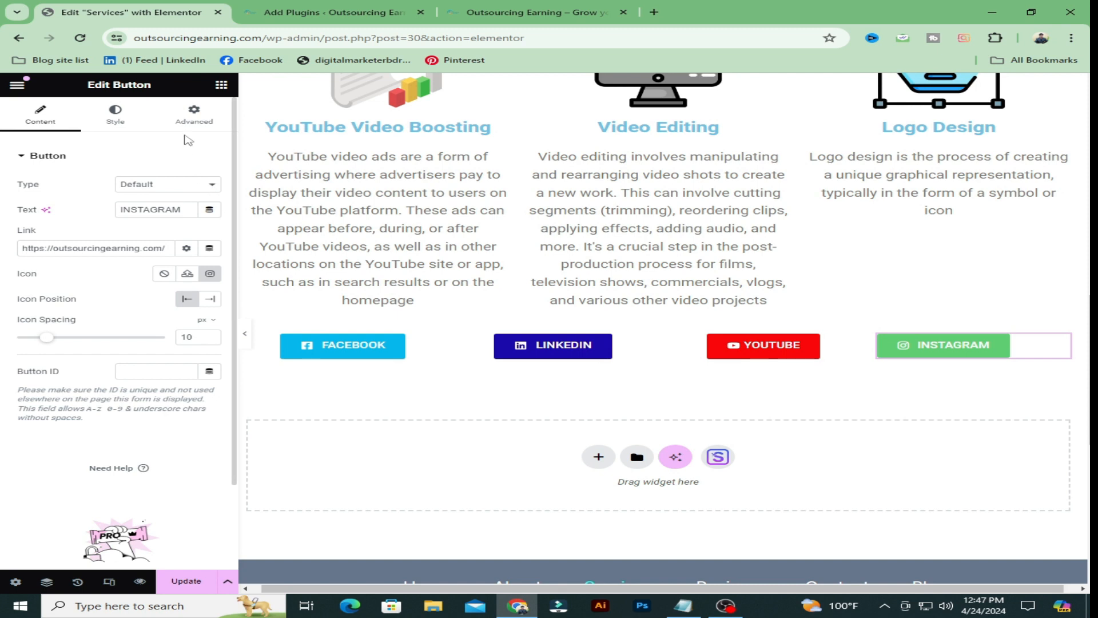
# - Center the INSTAGRAM button in its column and set its hover animation to Pop
pyautogui.click(119, 116)
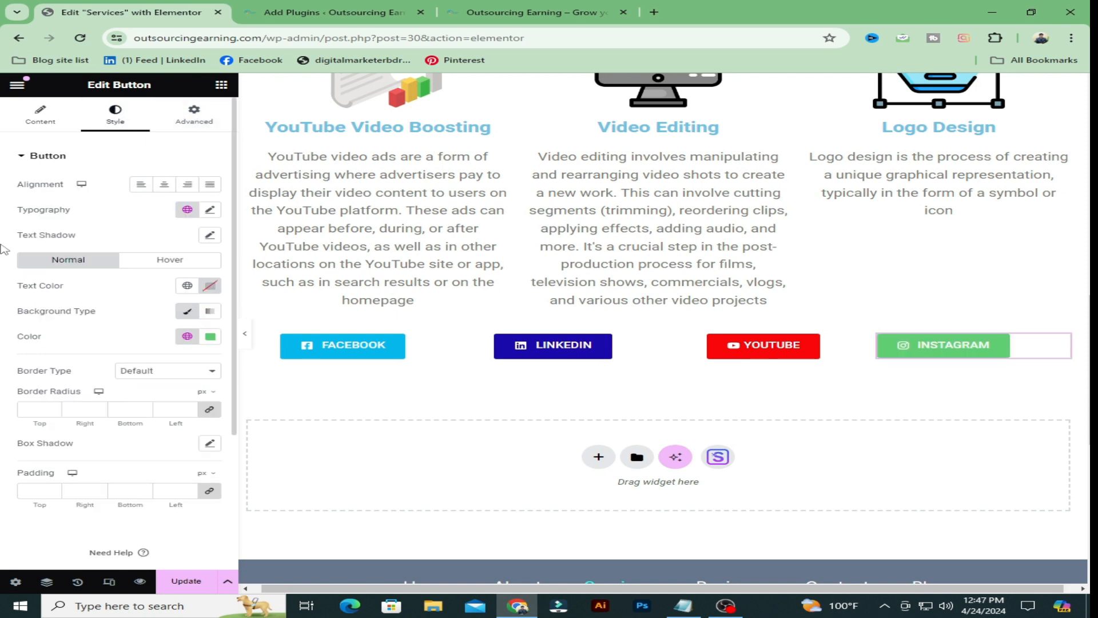
pyautogui.click(164, 189)
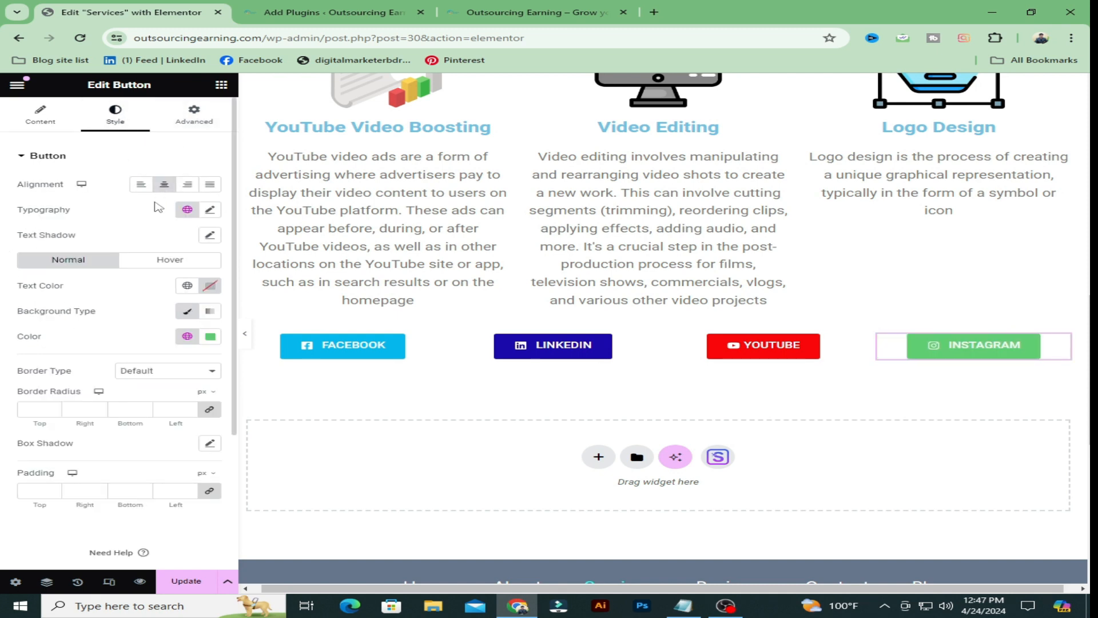
pyautogui.click(170, 259)
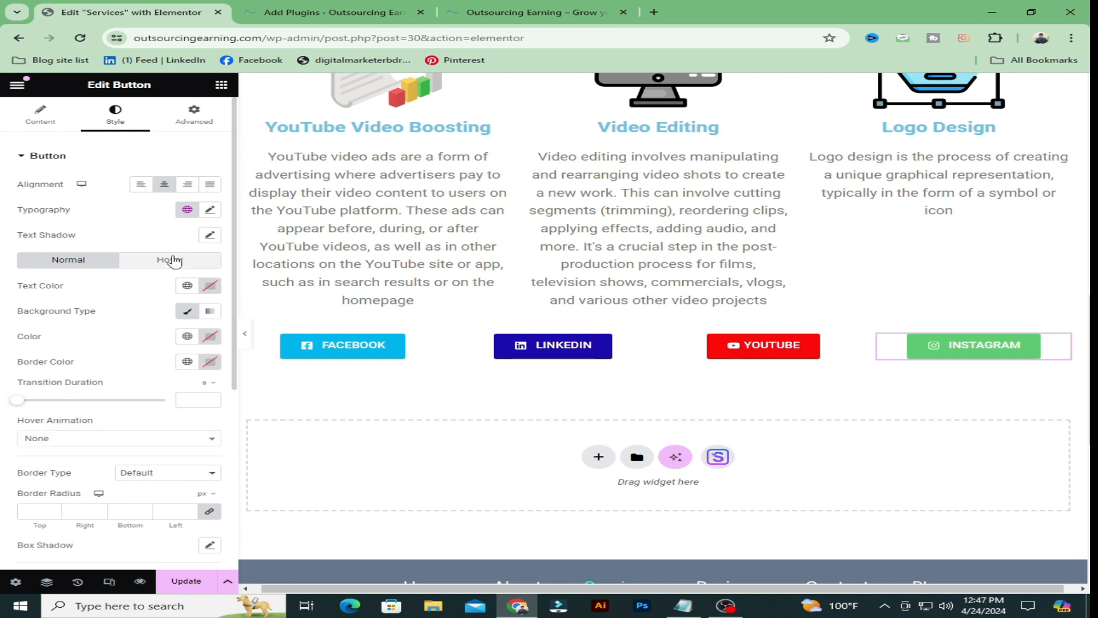
pyautogui.click(158, 441)
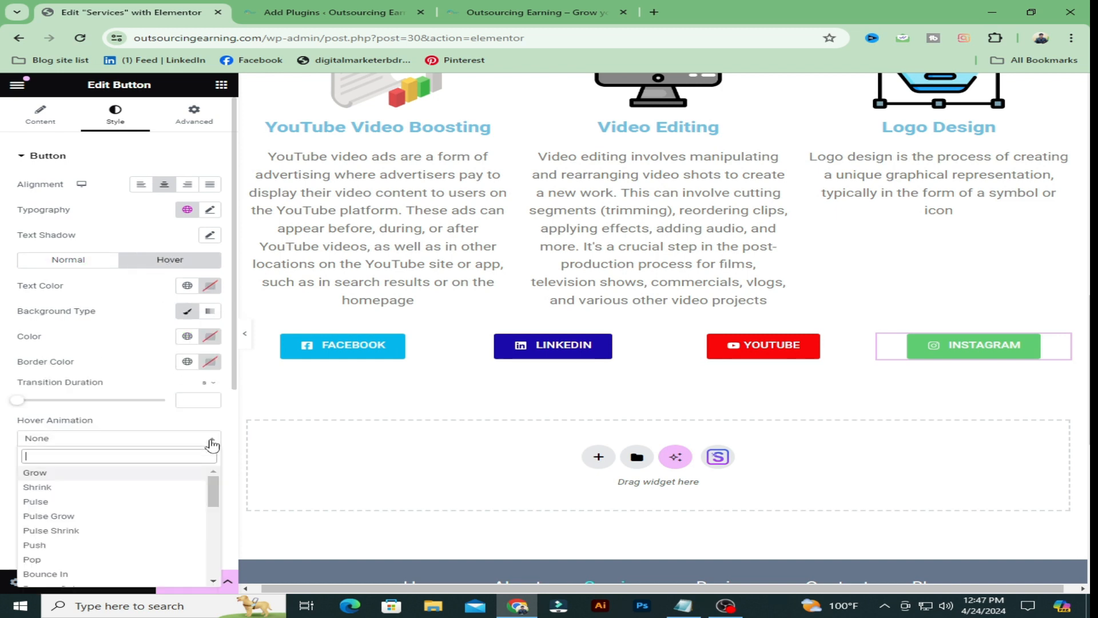
pyautogui.click(34, 559)
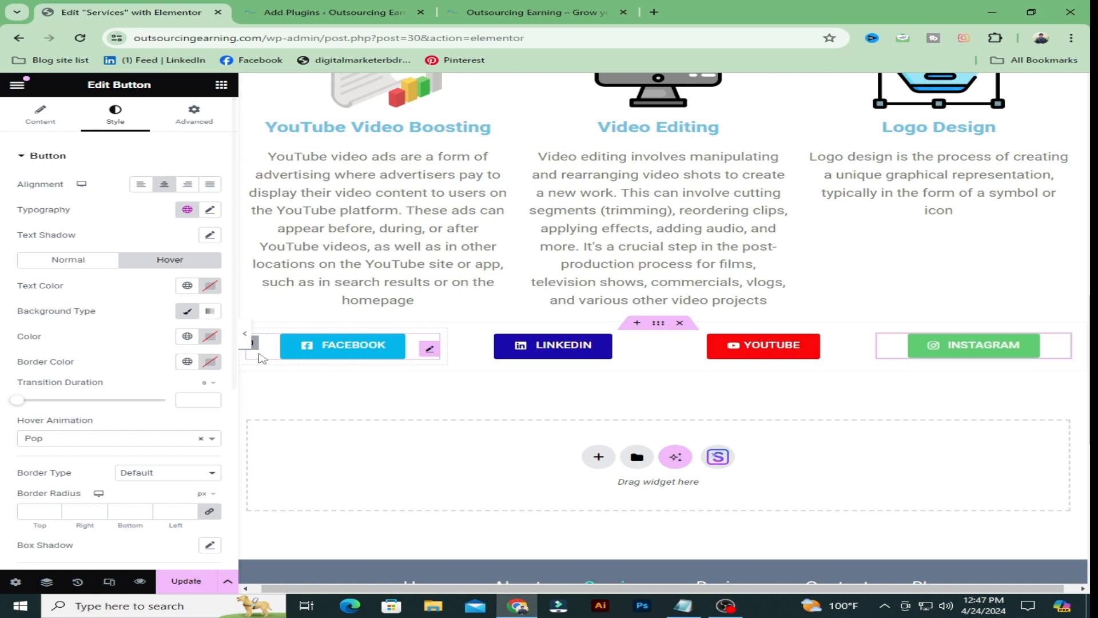
# - Set the INSTAGRAM button's normal background color to magenta #DA05E7
pyautogui.click(111, 262)
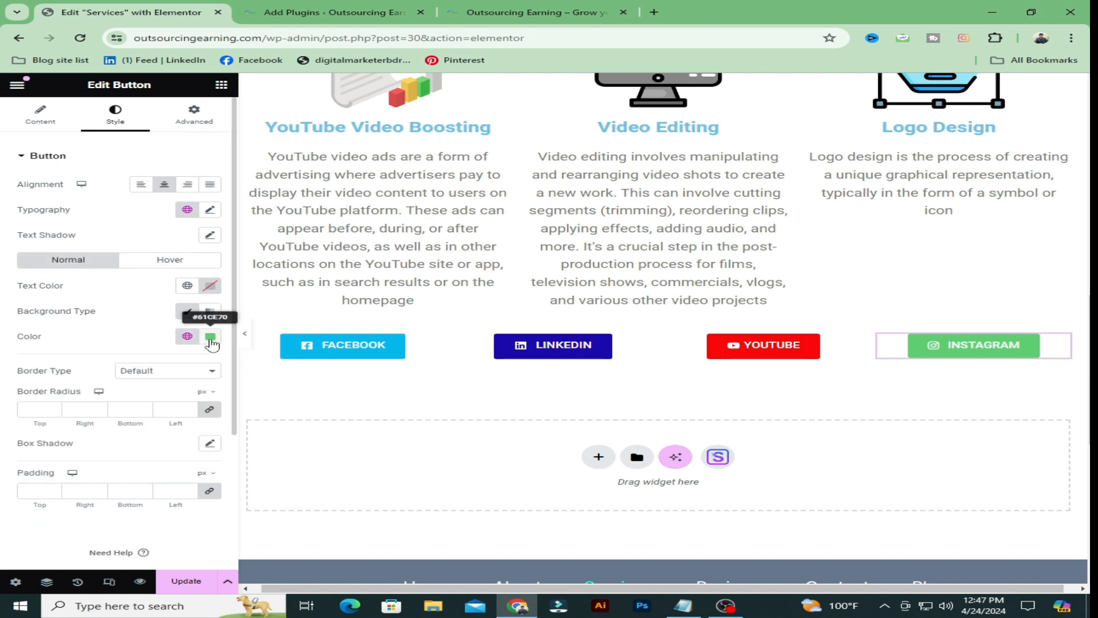
pyautogui.click(210, 338)
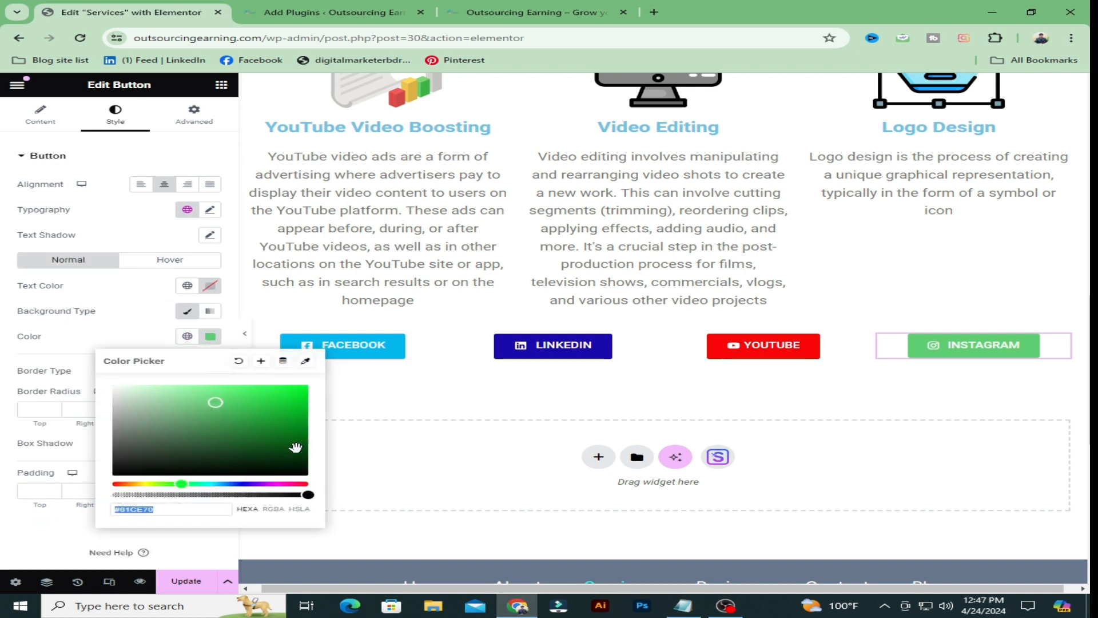
pyautogui.click(275, 484)
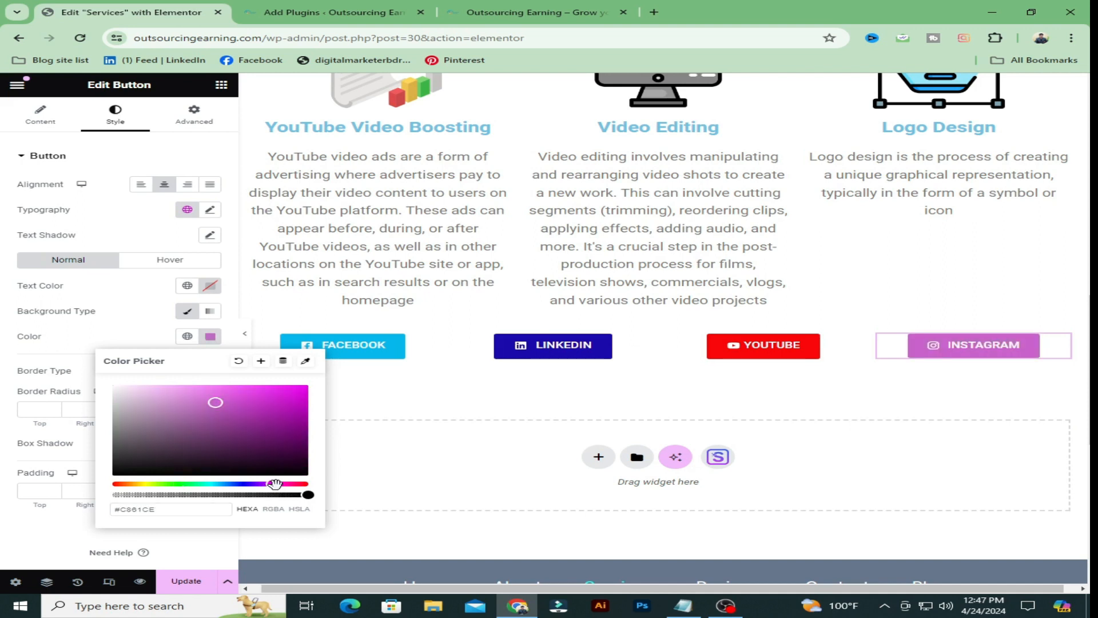
pyautogui.moveTo(300, 403); pyautogui.dragTo(303, 392)
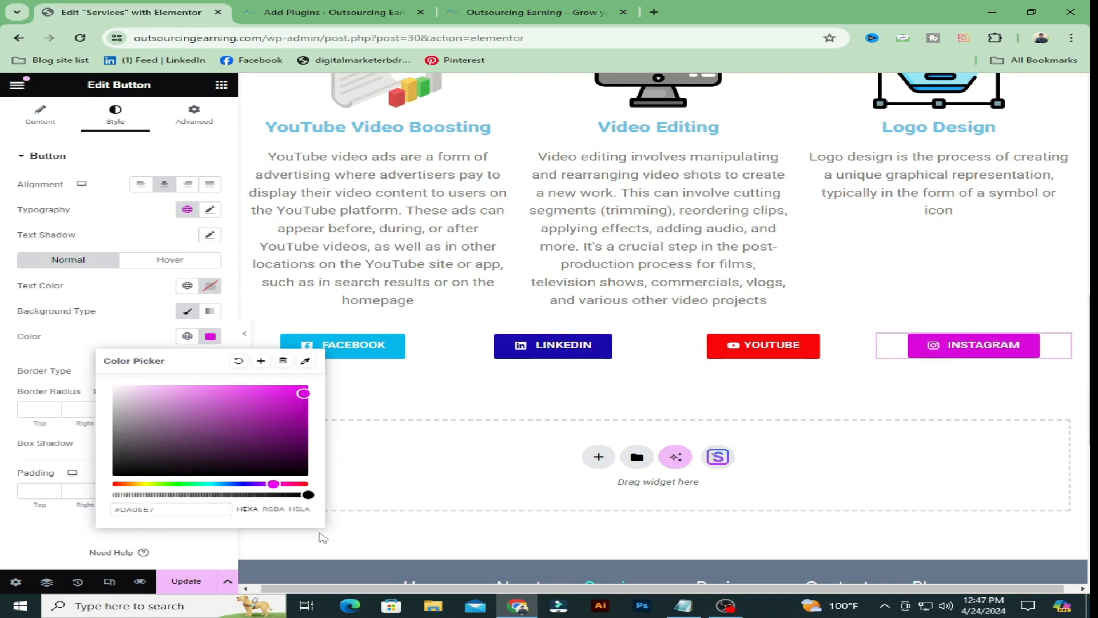
pyautogui.click(41, 525)
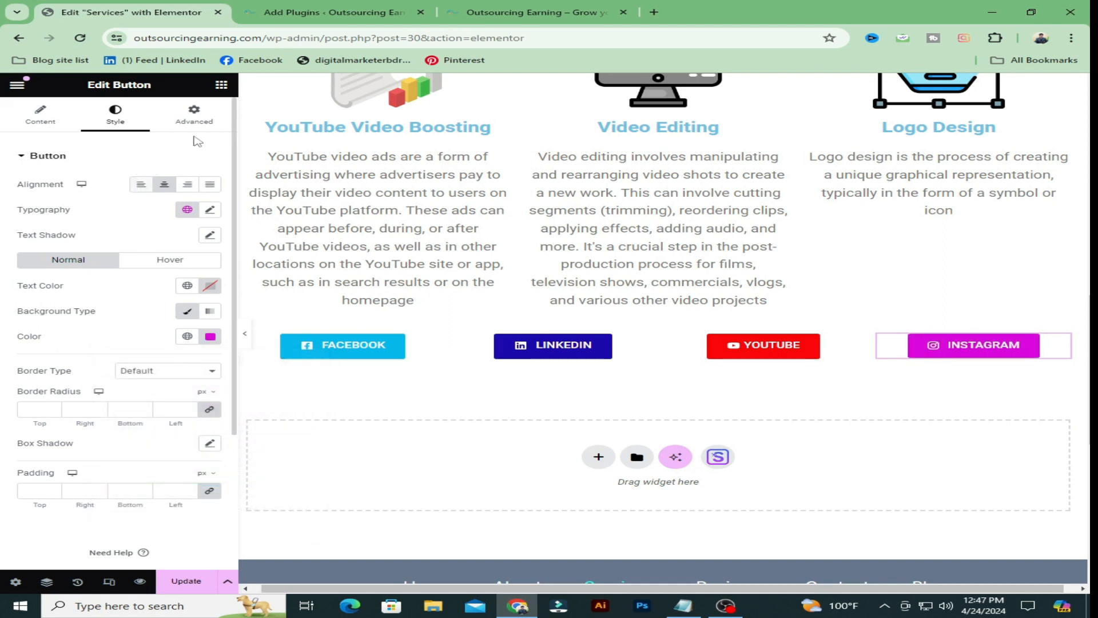
# - Give the INSTAGRAM button a Fade In Right entrance animation with Fast duration and update the page
pyautogui.click(207, 120)
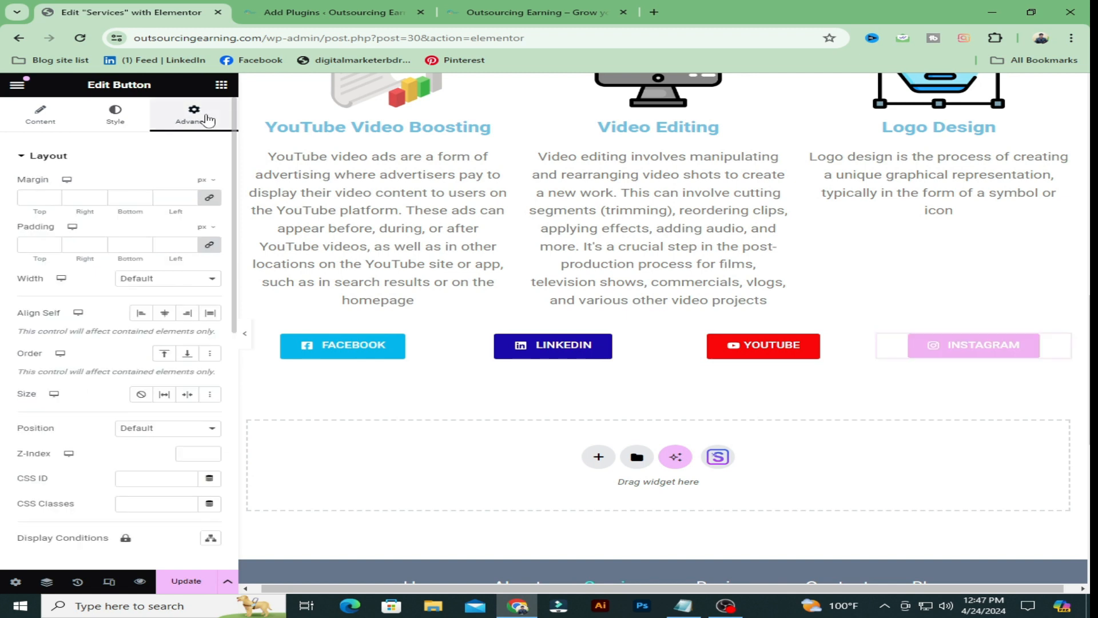
pyautogui.click(81, 162)
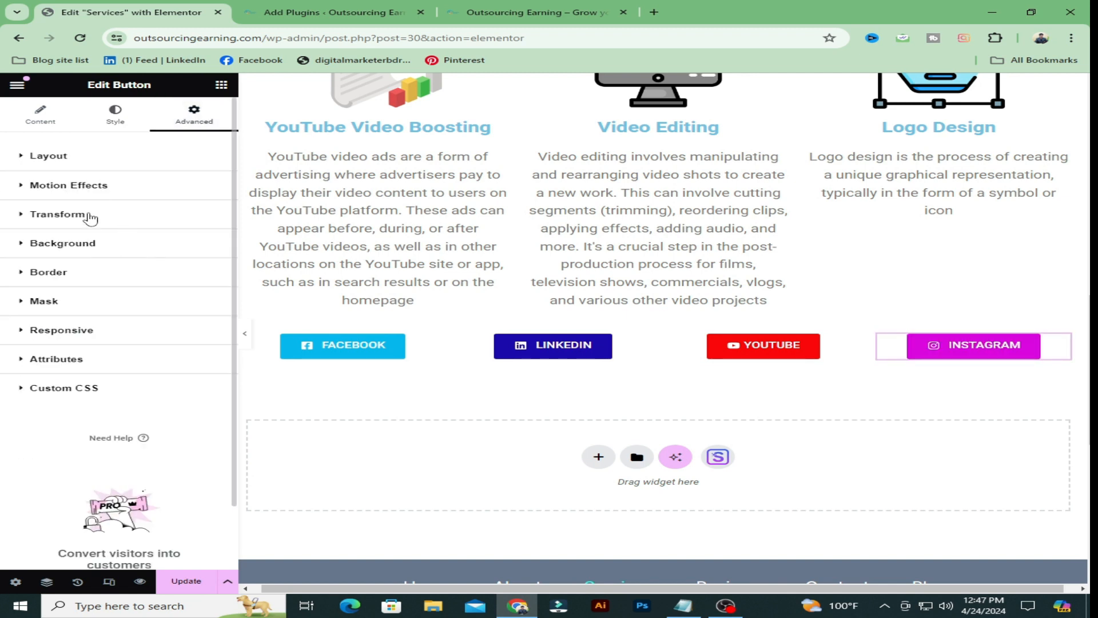
pyautogui.click(151, 191)
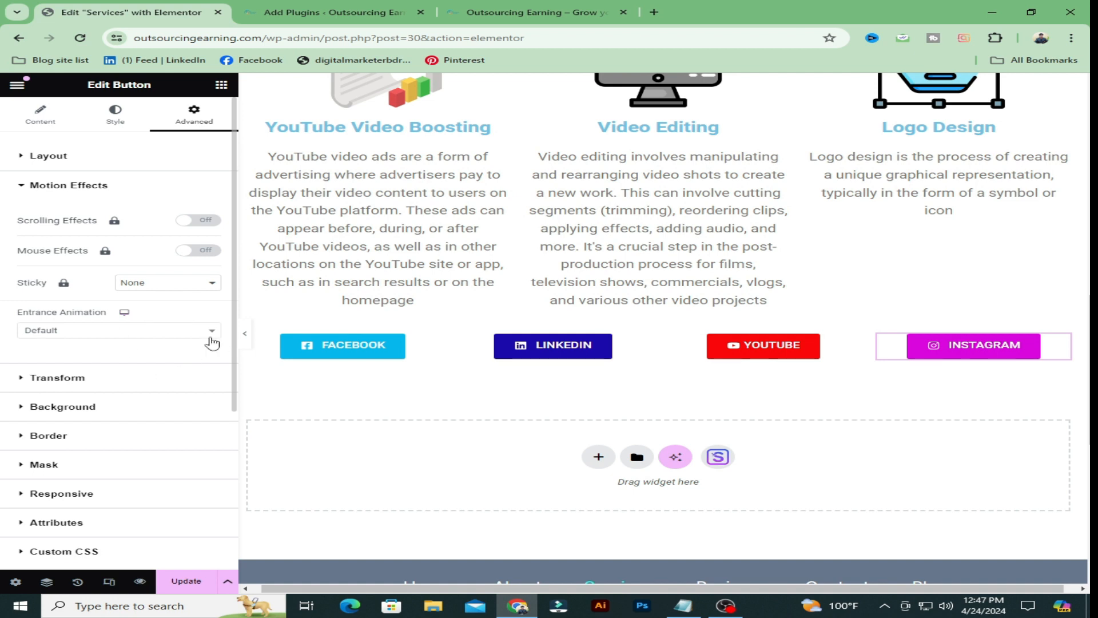
pyautogui.click(203, 338)
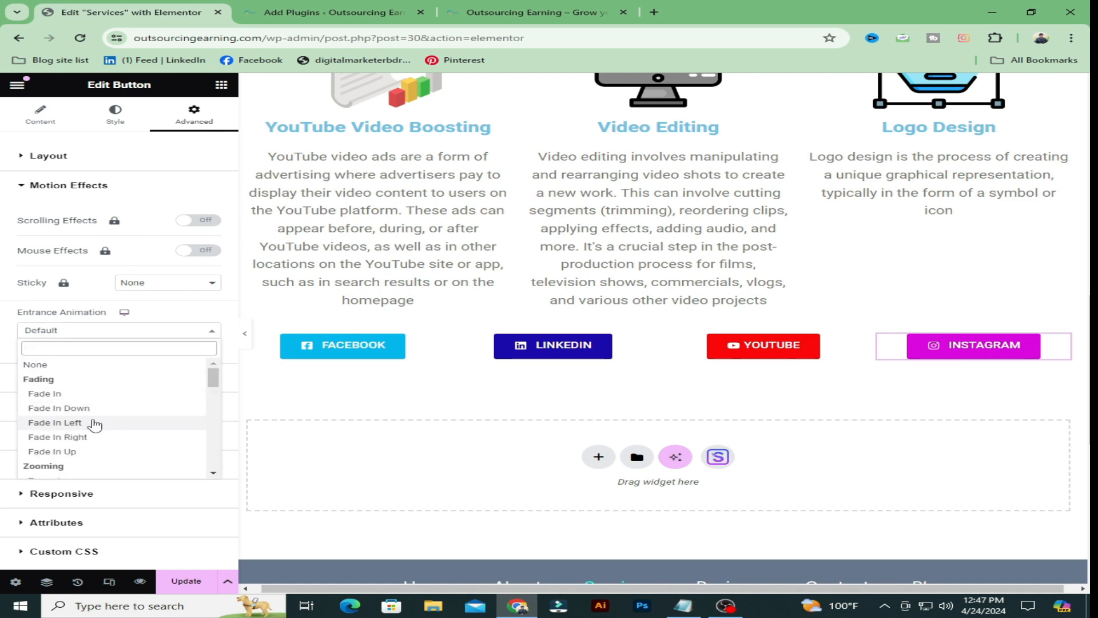
pyautogui.click(86, 437)
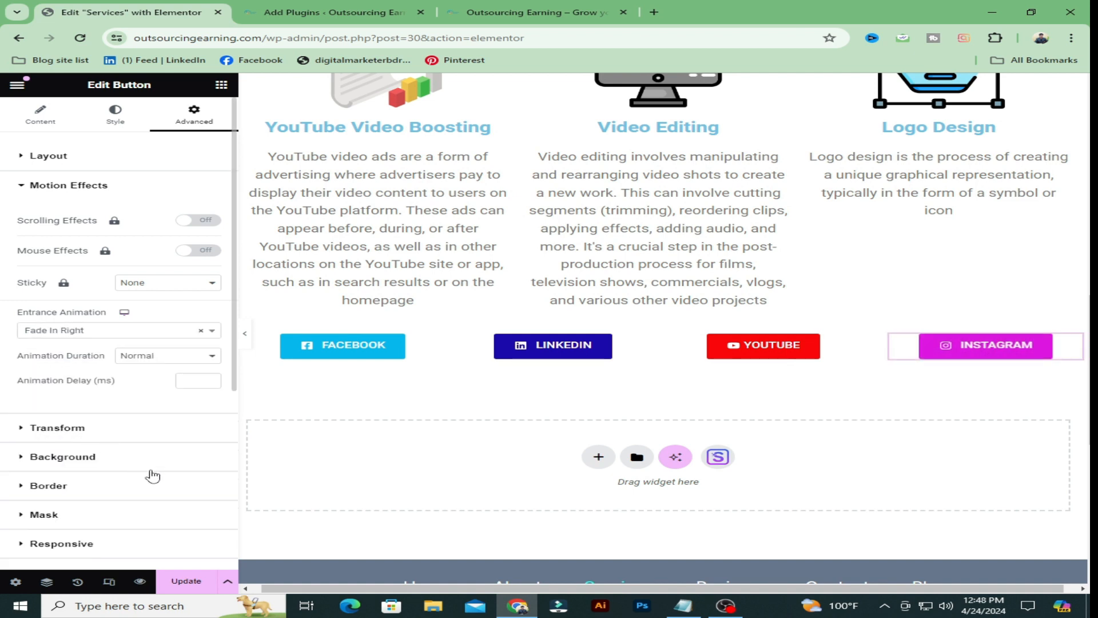
pyautogui.click(206, 356)
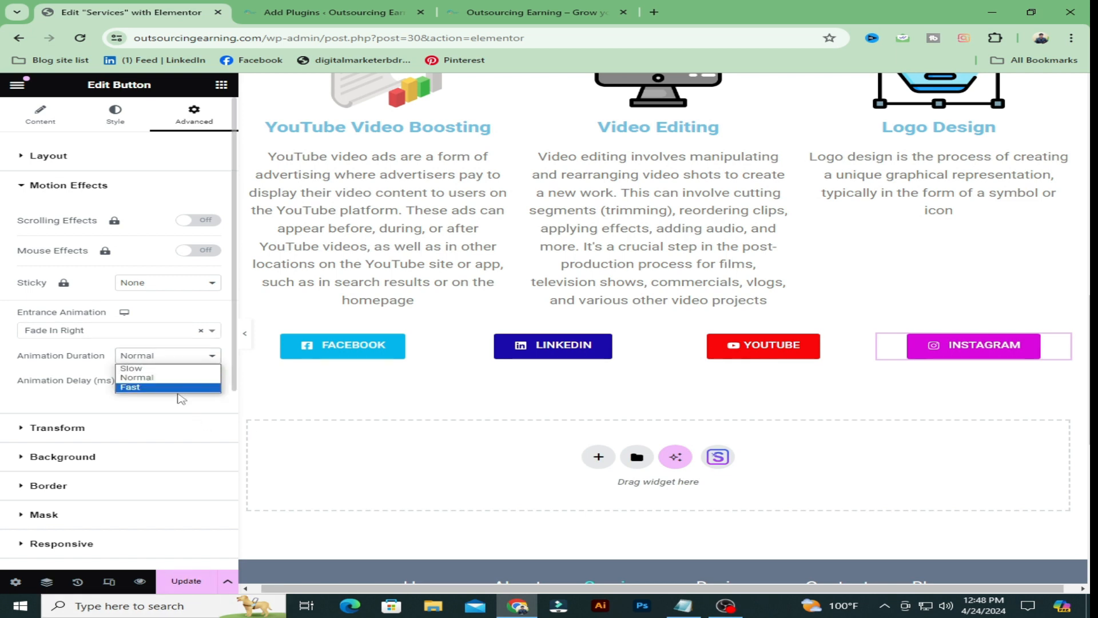
pyautogui.click(176, 388)
pyautogui.click(197, 582)
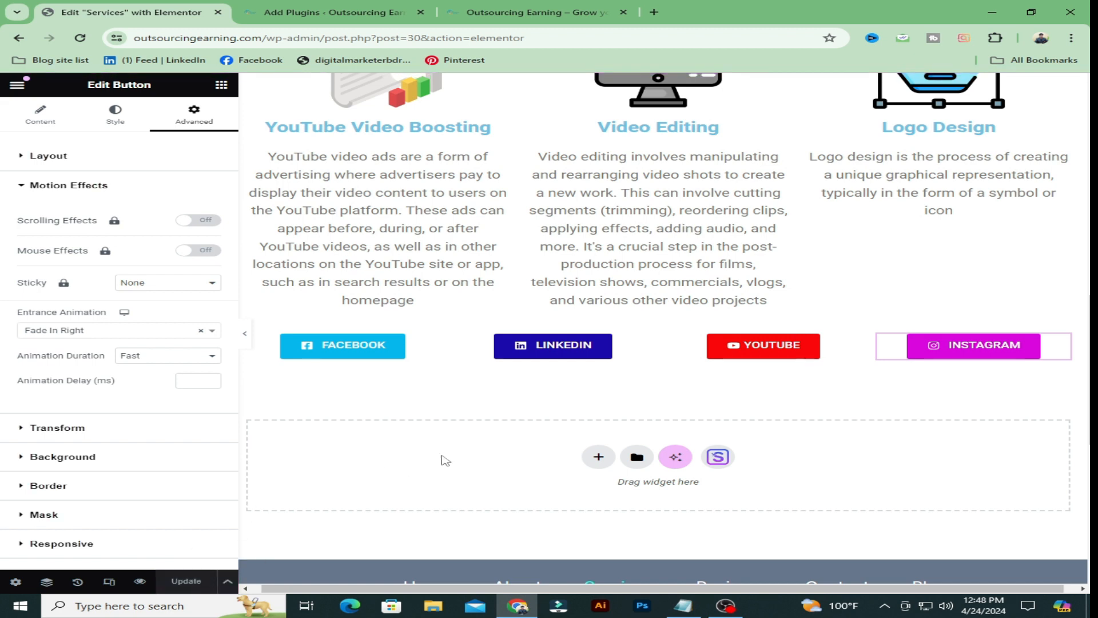
# - Switch to the other browser window showing the live site, open its Services page and review the published service image boxes
pyautogui.scroll(10, 446, 461)
pyautogui.scroll(-4, 446, 460)
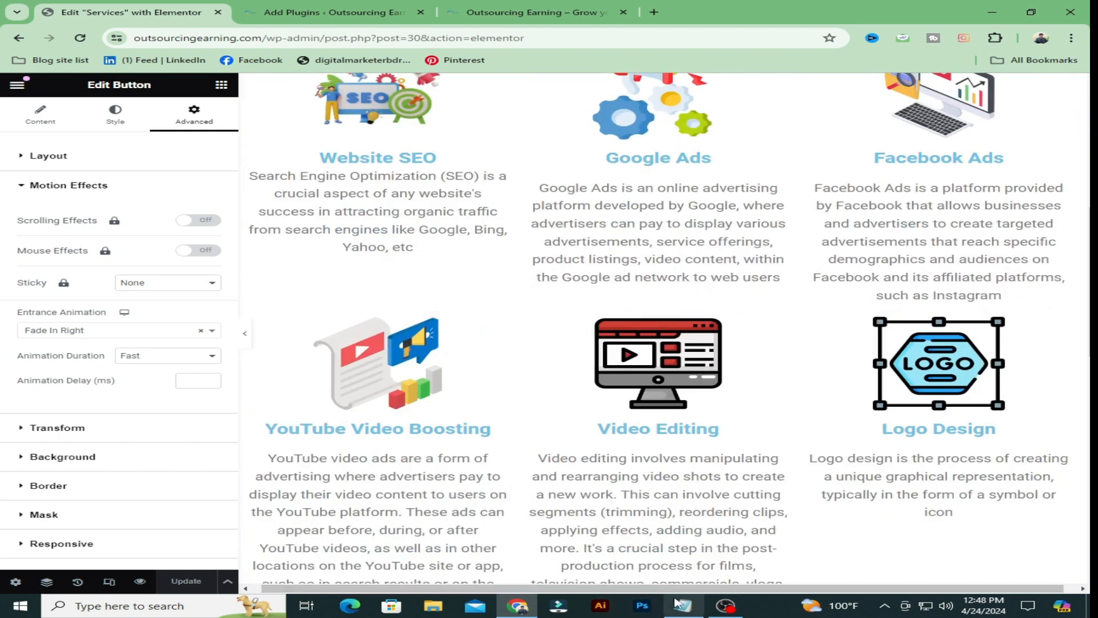
pyautogui.click(518, 605)
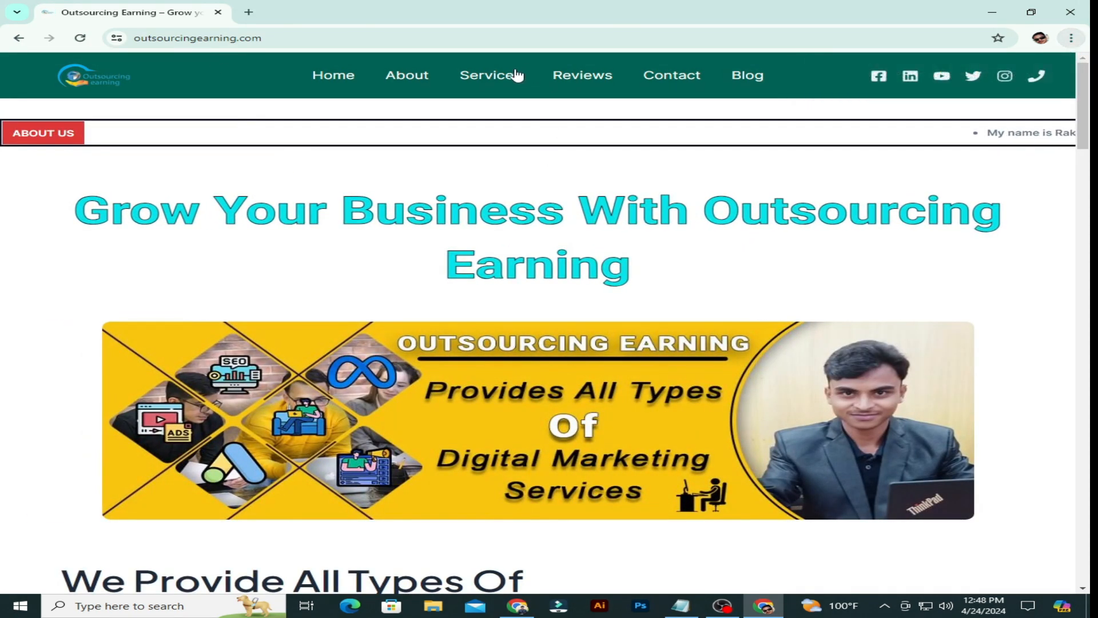
pyautogui.click(498, 76)
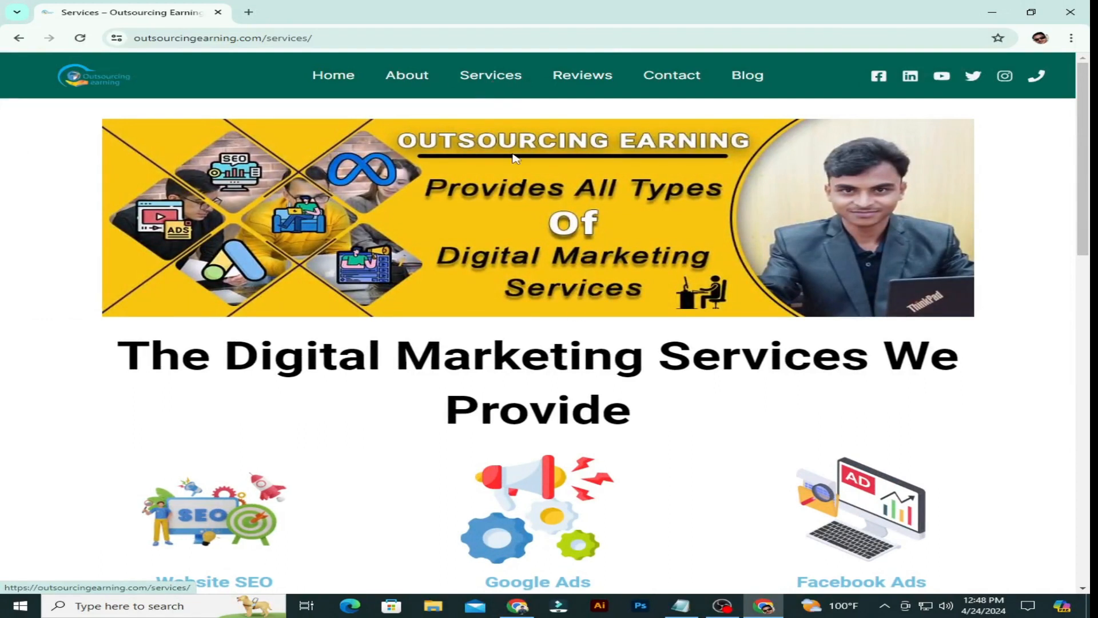
pyautogui.scroll(-5, 485, 303)
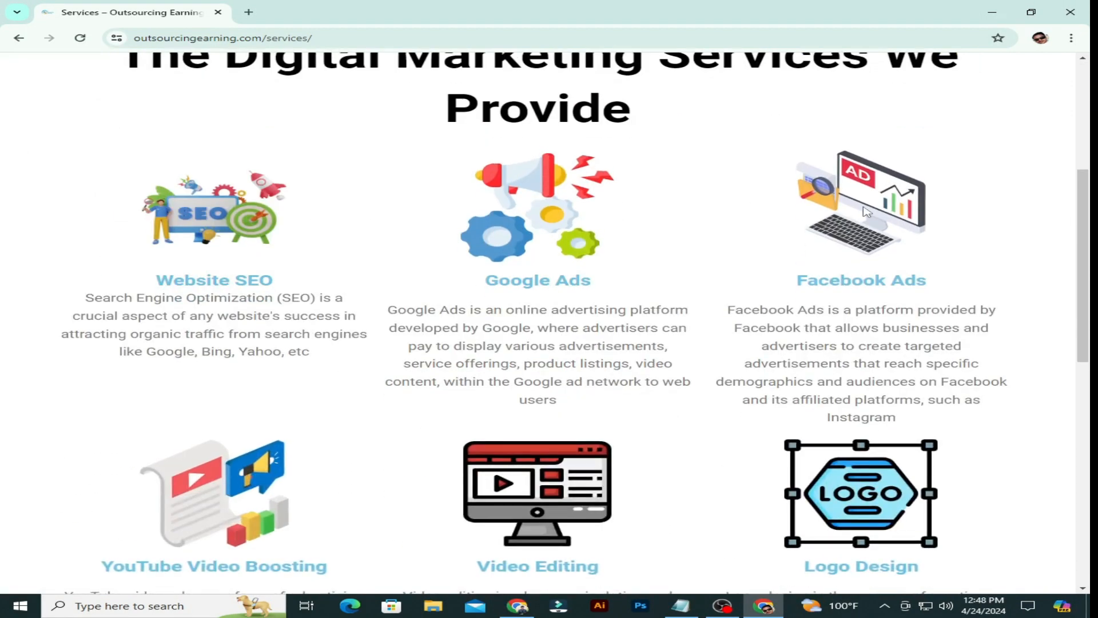